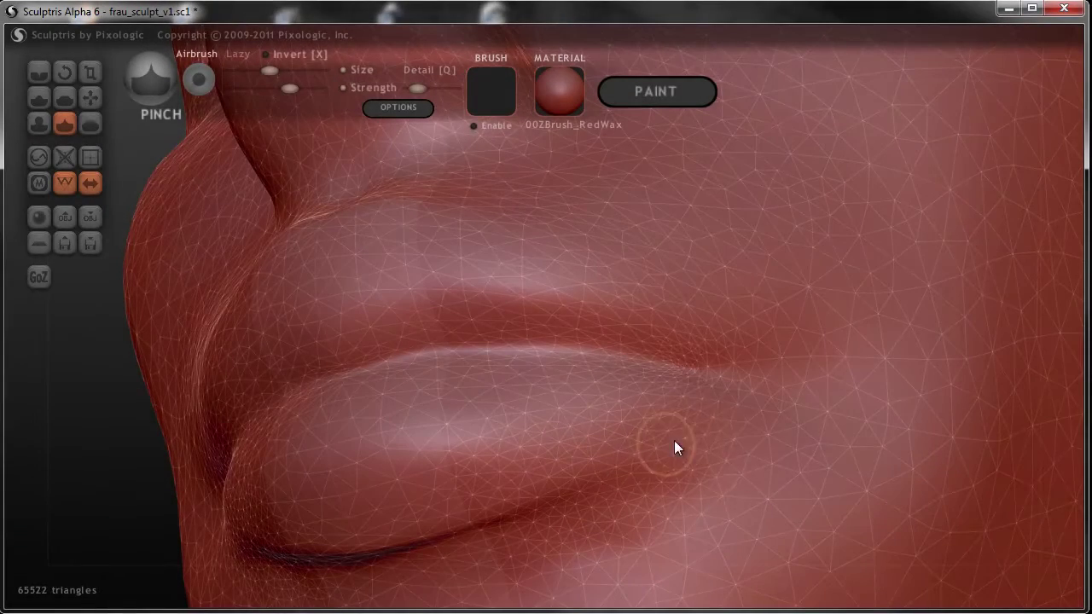
Sharpen the mouth corner with Pinch and deepen the lip-line crease with Crease.
{"action": "mouse_move", "coordinate": [674, 445]}
{"action": "left_mouse_down"}
{"action": "mouse_move", "coordinate": [709, 417]}
{"action": "mouse_move", "coordinate": [680, 462]}
{"action": "left_mouse_up"}
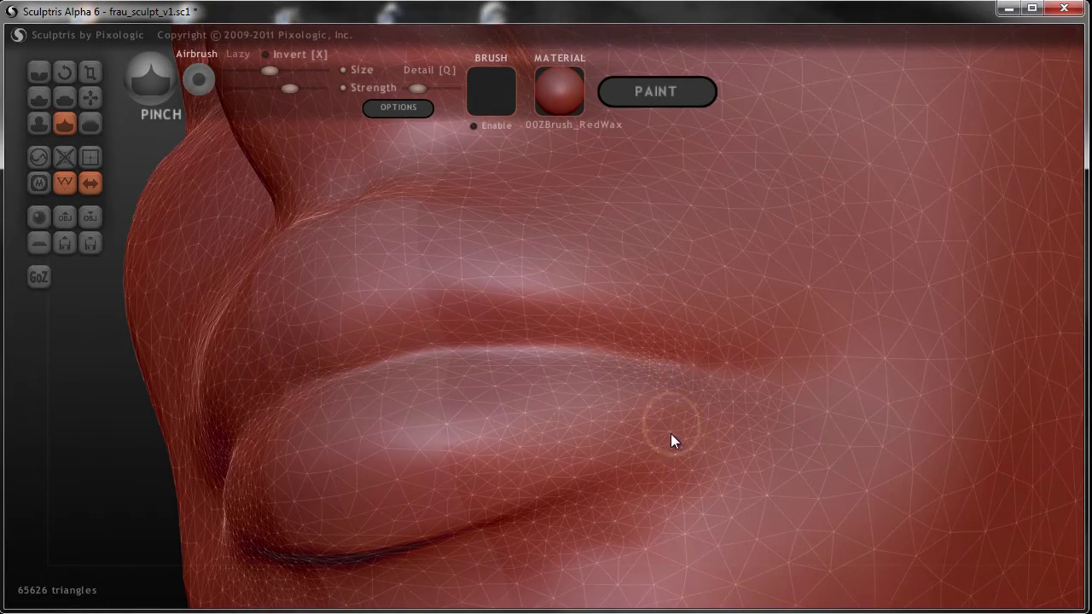
{"action": "scroll", "coordinate": [671, 433], "scroll_direction": "down", "scroll_amount": 3}
{"action": "right_click_drag", "start_coordinate": [647, 400], "coordinate": [190, 216]}
{"action": "left_click", "coordinate": [38, 71]}
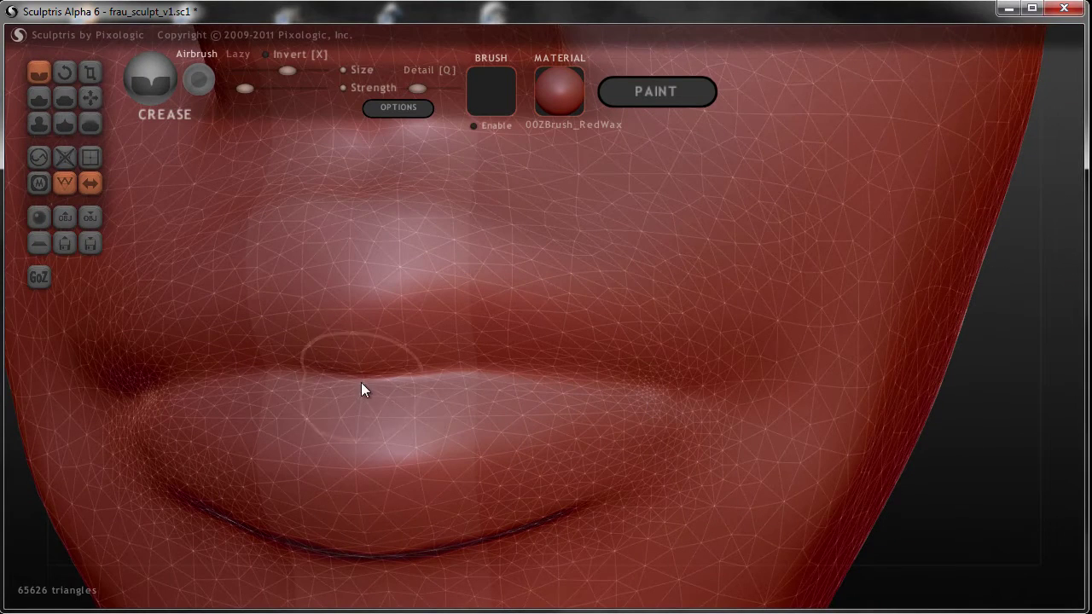
{"action": "mouse_move", "coordinate": [491, 376]}
{"action": "left_mouse_down"}
{"action": "mouse_move", "coordinate": [362, 373]}
{"action": "mouse_move", "coordinate": [488, 373]}
{"action": "mouse_move", "coordinate": [607, 400]}
{"action": "mouse_move", "coordinate": [701, 398]}
{"action": "left_mouse_up"}
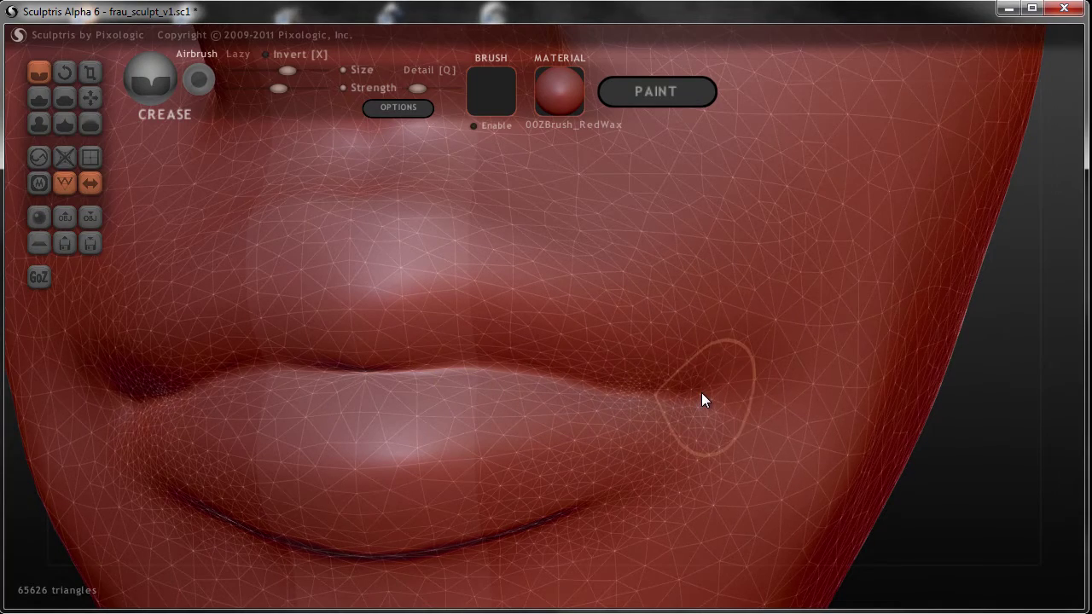
Pull the upper rim of the ear slightly outward with Grab.
{"action": "scroll", "coordinate": [700, 401], "scroll_direction": "down", "scroll_amount": 2}
{"action": "scroll", "coordinate": [703, 418], "scroll_direction": "down", "scroll_amount": 2}
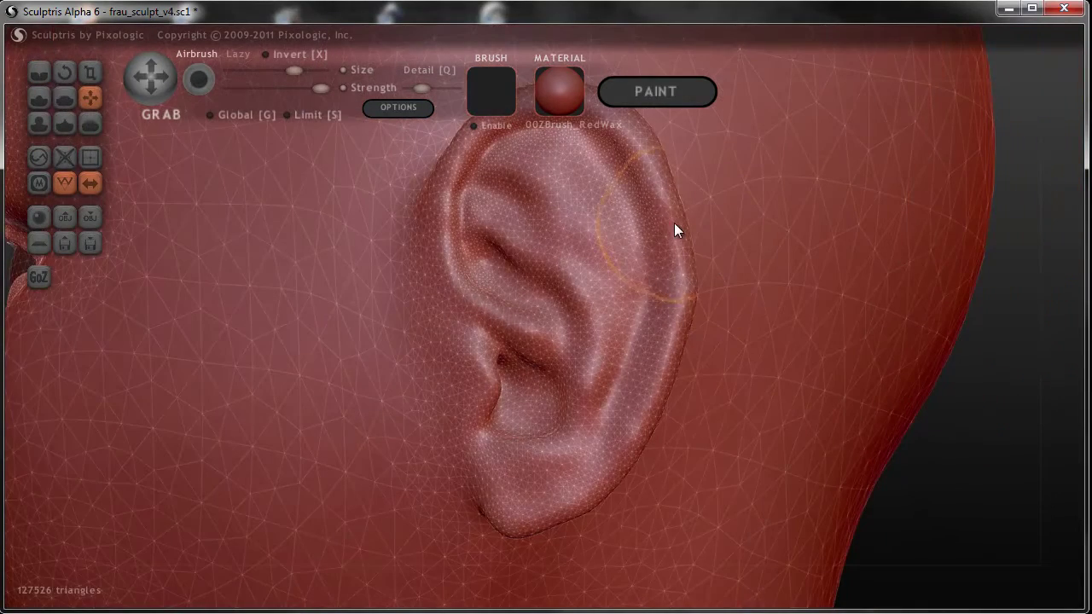
{"action": "left_click_drag", "start_coordinate": [674, 216], "coordinate": [680, 215]}
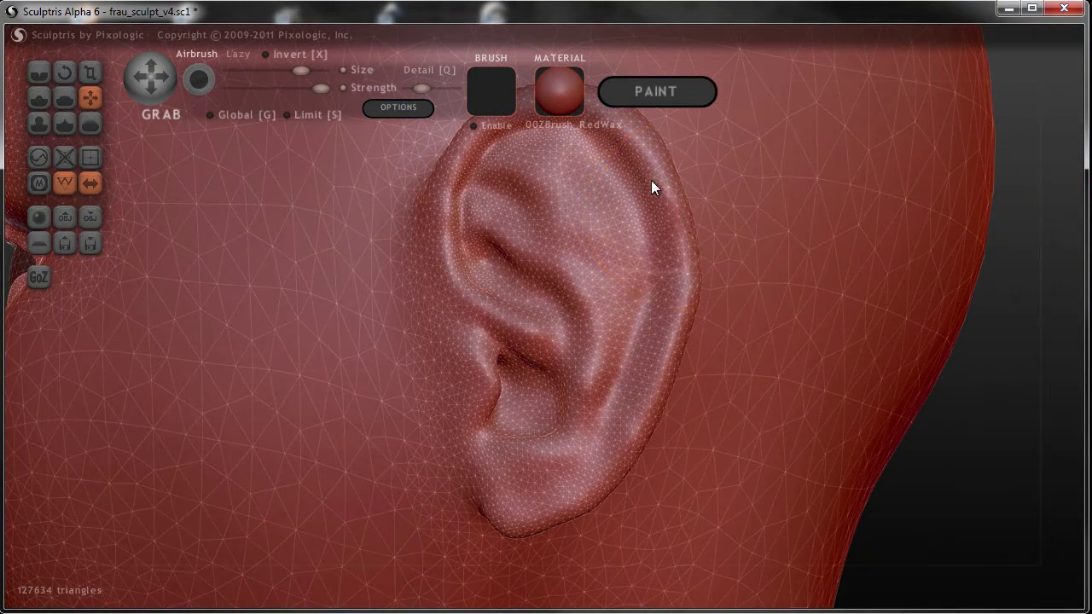
{"action": "left_click_drag", "start_coordinate": [645, 159], "coordinate": [646, 171]}
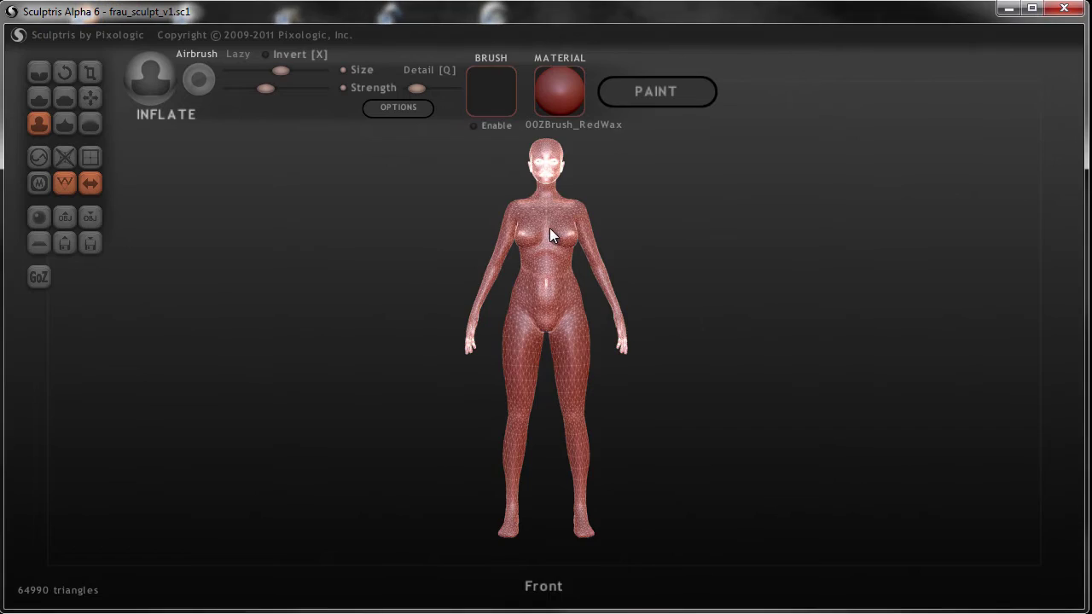
Zoom and orbit from the full-body view until the lips fill the viewport.
{"action": "scroll", "coordinate": [550, 227], "scroll_direction": "up", "scroll_amount": 3}
{"action": "middle_click_drag", "start_coordinate": [565, 192], "coordinate": [533, 514]}
{"action": "scroll", "coordinate": [506, 271], "scroll_direction": "up", "scroll_amount": 2}
{"action": "mouse_move", "coordinate": [506, 271]}
{"action": "right_mouse_down"}
{"action": "mouse_move", "coordinate": [331, 269]}
{"action": "mouse_move", "coordinate": [593, 259]}
{"action": "mouse_move", "coordinate": [681, 322]}
{"action": "right_mouse_up"}
{"action": "right_click_drag", "start_coordinate": [612, 375], "coordinate": [720, 338]}
{"action": "scroll", "coordinate": [709, 359], "scroll_direction": "up", "scroll_amount": 1}
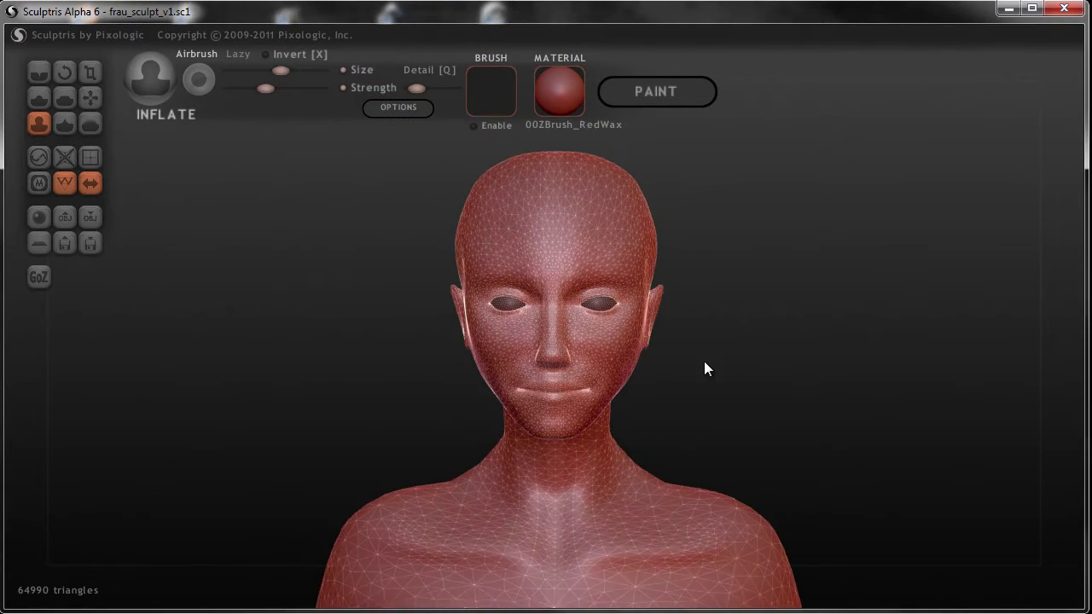
{"action": "scroll", "coordinate": [555, 444], "scroll_direction": "up", "scroll_amount": 3}
{"action": "scroll", "coordinate": [609, 437], "scroll_direction": "up", "scroll_amount": 2}
{"action": "scroll", "coordinate": [620, 407], "scroll_direction": "up", "scroll_amount": 2}
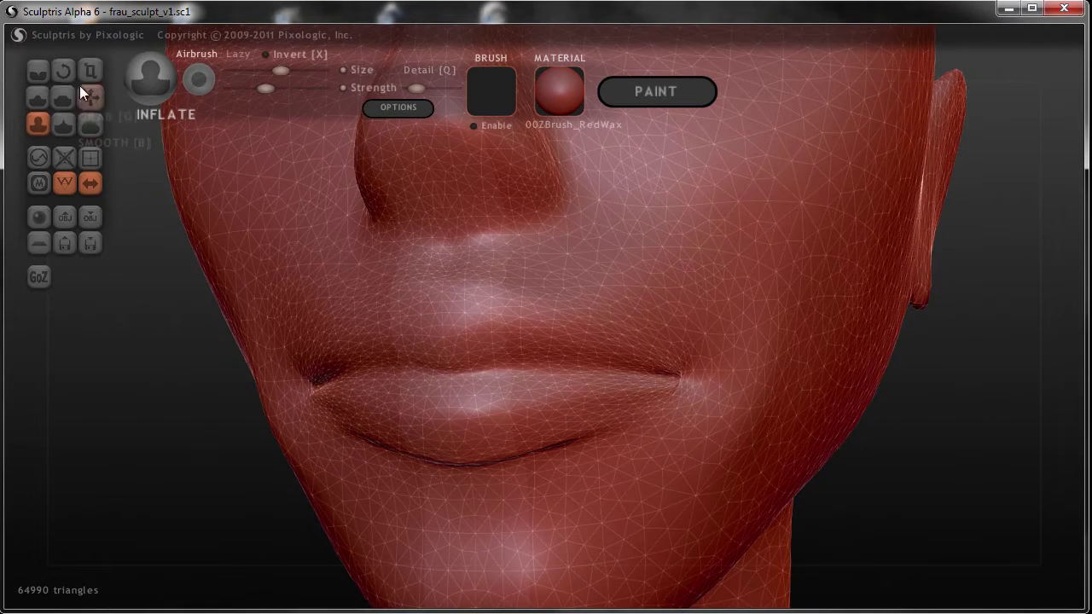
Crease the line between the lips, carrying it out to the mouth corner.
{"action": "left_click", "coordinate": [39, 73]}
{"action": "scroll", "coordinate": [431, 328], "scroll_direction": "up", "scroll_amount": 2}
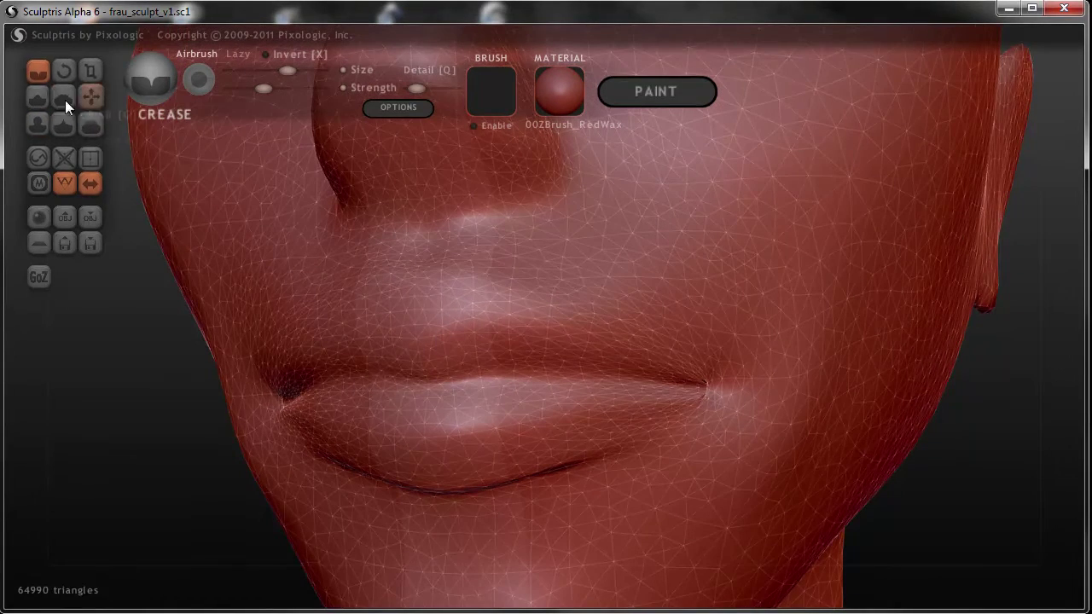
{"action": "left_click_drag", "start_coordinate": [440, 383], "coordinate": [516, 374]}
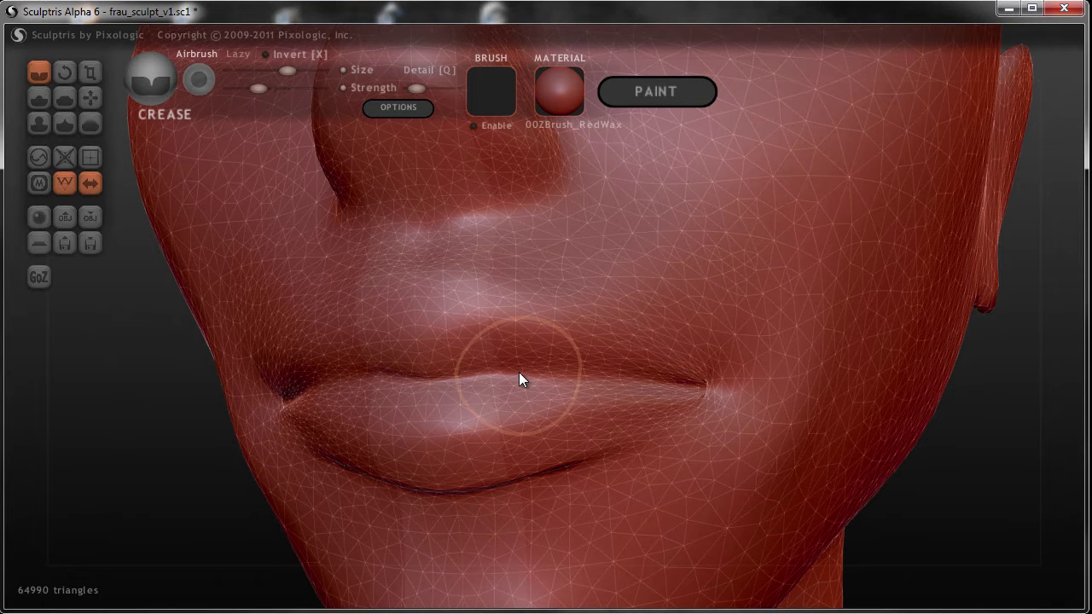
{"action": "left_click_drag", "start_coordinate": [519, 373], "coordinate": [691, 382]}
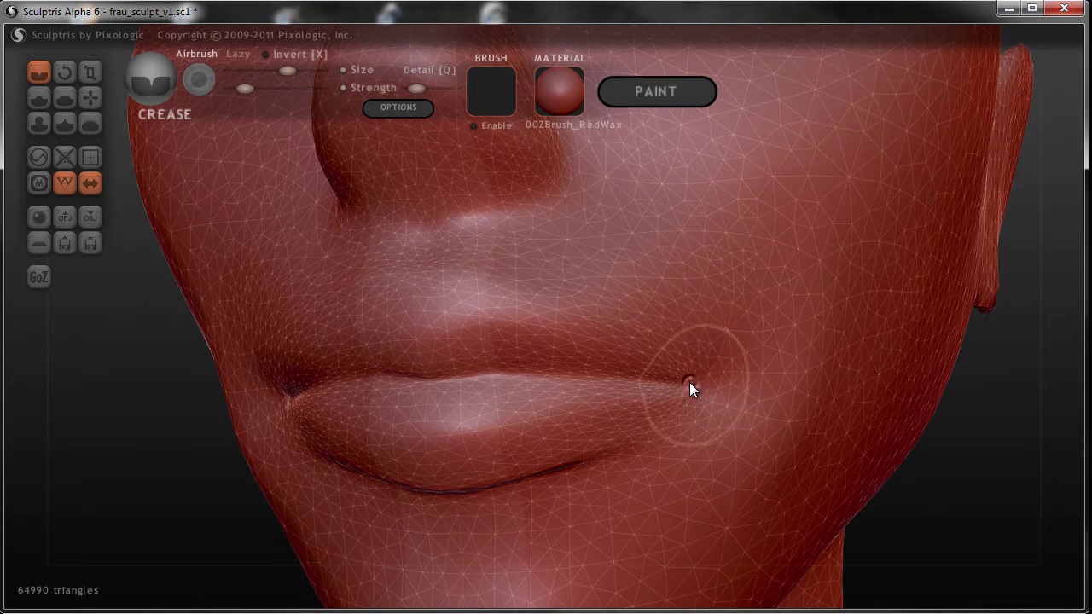
{"action": "mouse_move", "coordinate": [661, 382]}
{"action": "right_mouse_down"}
{"action": "mouse_move", "coordinate": [705, 424]}
{"action": "mouse_move", "coordinate": [737, 418]}
{"action": "mouse_move", "coordinate": [668, 393]}
{"action": "mouse_move", "coordinate": [529, 400]}
{"action": "mouse_move", "coordinate": [475, 481]}
{"action": "right_mouse_up"}
Pinch the lip crease into a sharper line toward the corner.
{"action": "left_click", "coordinate": [64, 124]}
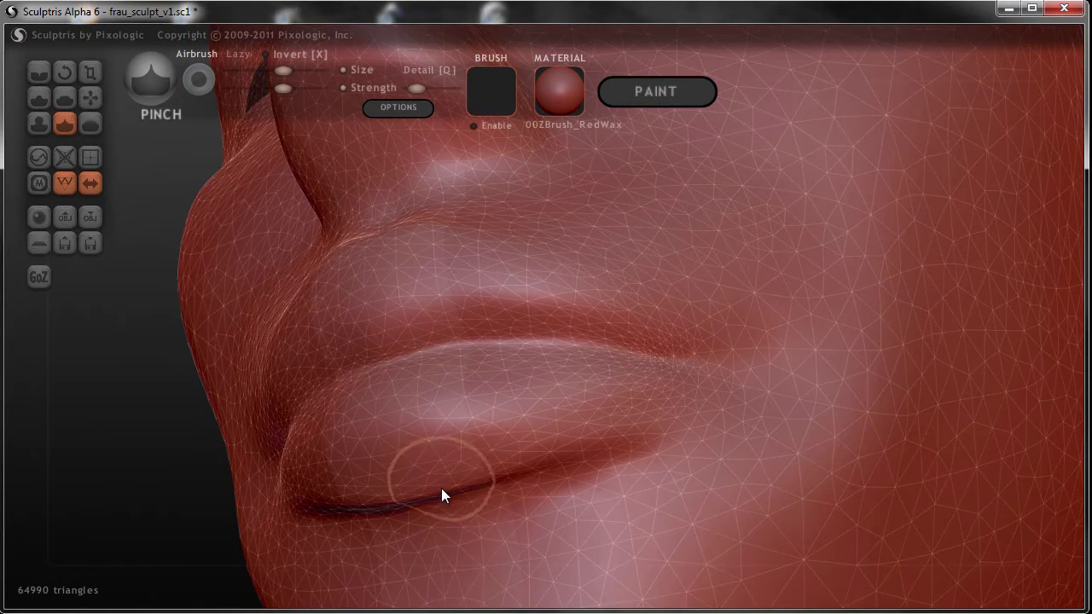
{"action": "scroll", "coordinate": [602, 449], "scroll_direction": "up", "scroll_amount": 2}
{"action": "scroll", "coordinate": [602, 443], "scroll_direction": "up", "scroll_amount": 1}
{"action": "left_click_drag", "start_coordinate": [521, 506], "coordinate": [606, 471]}
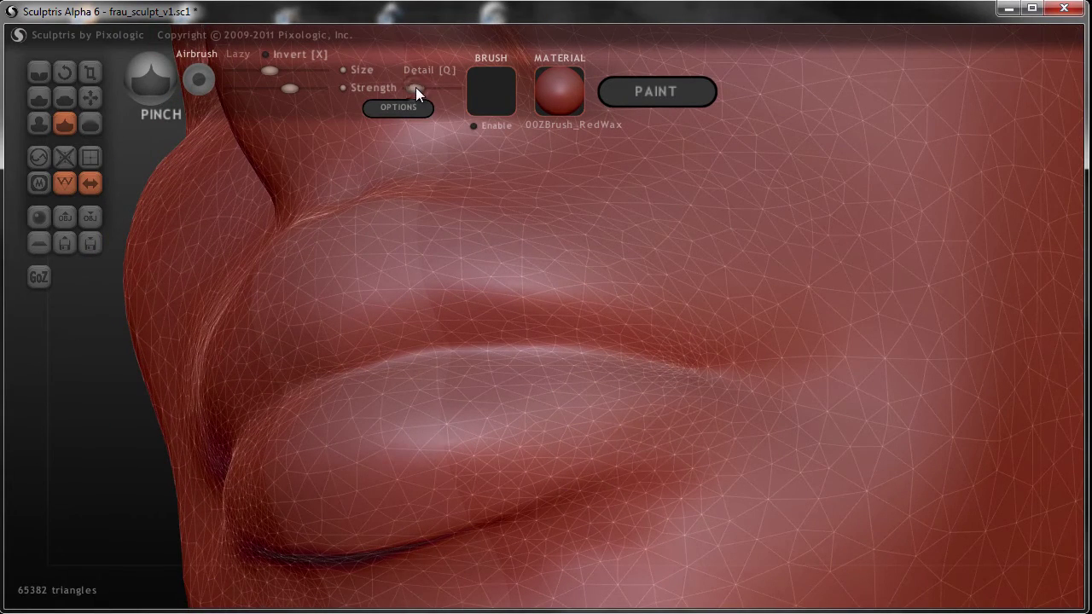
{"action": "left_click_drag", "start_coordinate": [642, 465], "coordinate": [706, 420]}
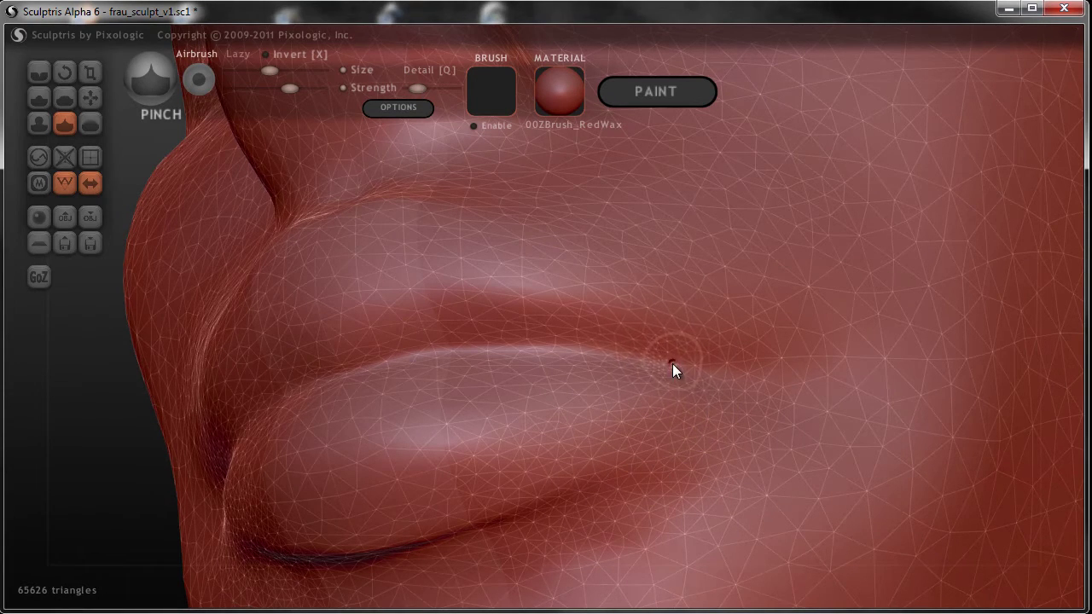
{"action": "scroll", "coordinate": [673, 364], "scroll_direction": "down", "scroll_amount": 3}
{"action": "right_click_drag", "start_coordinate": [629, 411], "coordinate": [671, 398]}
Crease both mouth corners again with a mirrored stroke.
{"action": "left_click", "coordinate": [38, 72]}
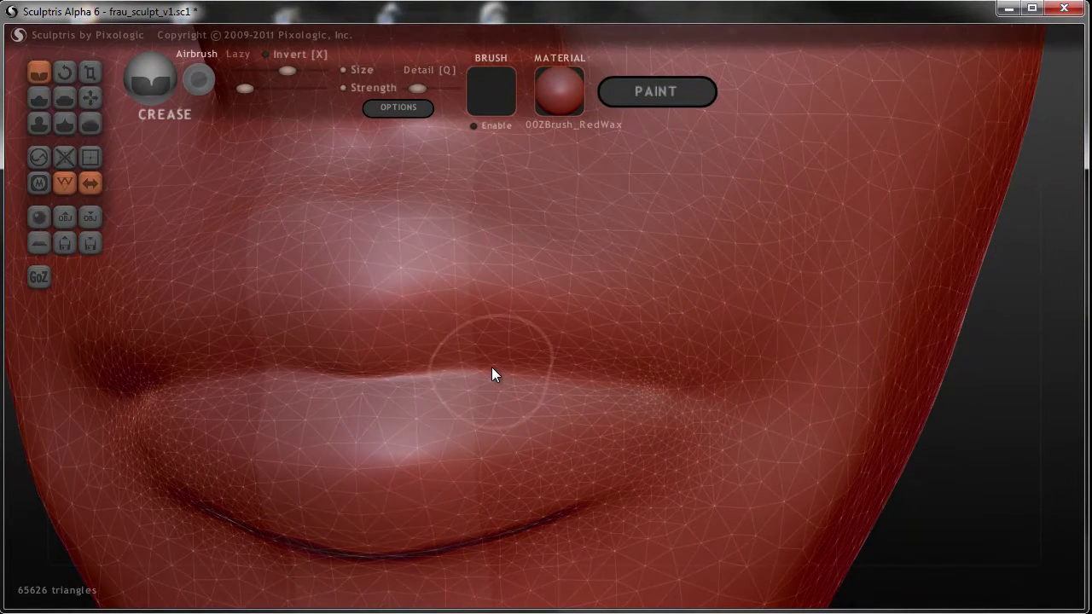
{"action": "scroll", "coordinate": [492, 374], "scroll_direction": "up", "scroll_amount": 4, "text": "shift"}
{"action": "mouse_move", "coordinate": [454, 374]}
{"action": "left_mouse_down"}
{"action": "mouse_move", "coordinate": [646, 405]}
{"action": "mouse_move", "coordinate": [698, 399]}
{"action": "left_mouse_up"}
{"action": "scroll", "coordinate": [701, 394], "scroll_direction": "up", "scroll_amount": 3}
{"action": "mouse_move", "coordinate": [702, 394]}
{"action": "right_mouse_down"}
{"action": "mouse_move", "coordinate": [703, 412]}
{"action": "mouse_move", "coordinate": [748, 417]}
{"action": "mouse_move", "coordinate": [695, 432]}
{"action": "right_mouse_up"}
{"action": "left_click", "coordinate": [89, 105]}
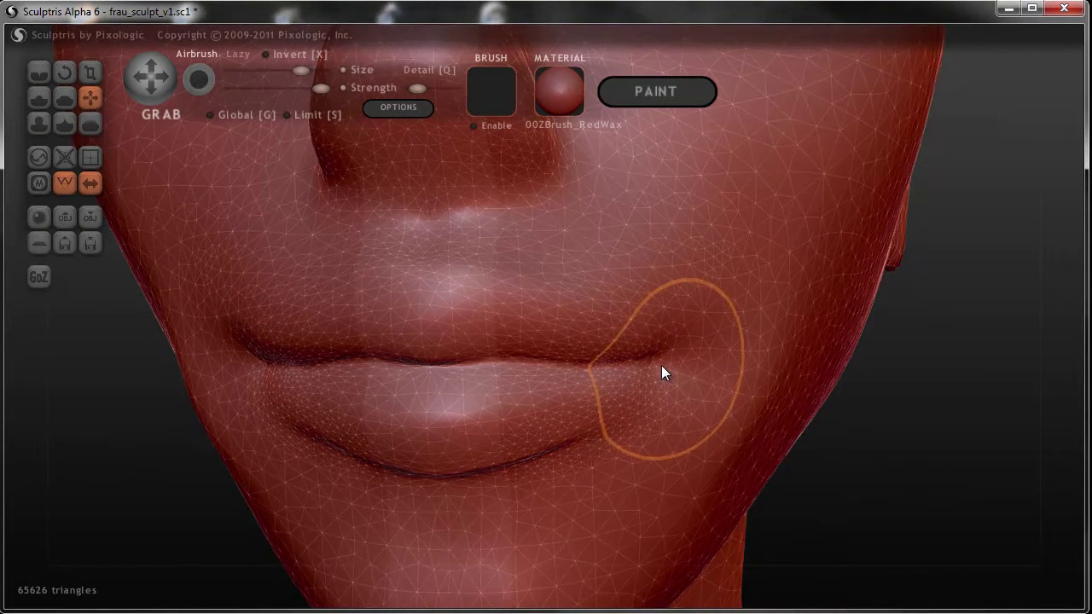
Pinch a sharp ridge along the upper lip edge with several strokes.
{"action": "mouse_move", "coordinate": [652, 364]}
{"action": "right_mouse_down"}
{"action": "mouse_move", "coordinate": [565, 367]}
{"action": "mouse_move", "coordinate": [577, 369]}
{"action": "right_mouse_up"}
{"action": "scroll", "coordinate": [577, 368], "scroll_direction": "up", "scroll_amount": 4}
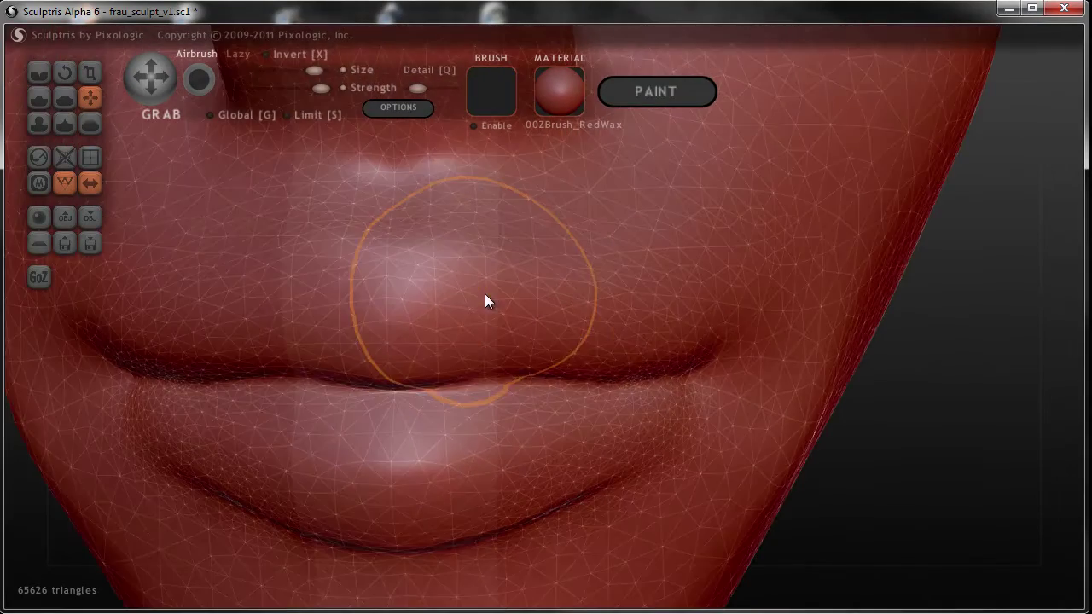
{"action": "left_click", "coordinate": [64, 124]}
{"action": "right_click_drag", "start_coordinate": [170, 213], "coordinate": [428, 306]}
{"action": "left_click_drag", "start_coordinate": [398, 292], "coordinate": [603, 295]}
{"action": "mouse_move", "coordinate": [684, 303]}
{"action": "right_mouse_down"}
{"action": "mouse_move", "coordinate": [562, 280]}
{"action": "mouse_move", "coordinate": [537, 293]}
{"action": "right_mouse_up"}
{"action": "left_click_drag", "start_coordinate": [537, 293], "coordinate": [673, 324]}
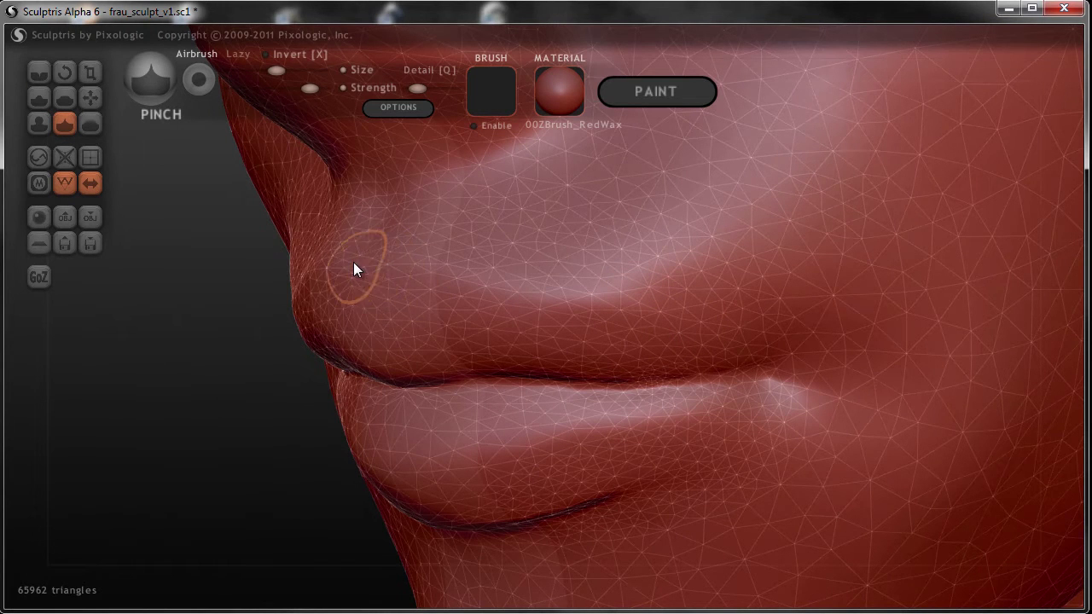
Pinch the cheek and upper-lip area, then review nose, lips and chin.
{"action": "left_click_drag", "start_coordinate": [458, 283], "coordinate": [653, 332]}
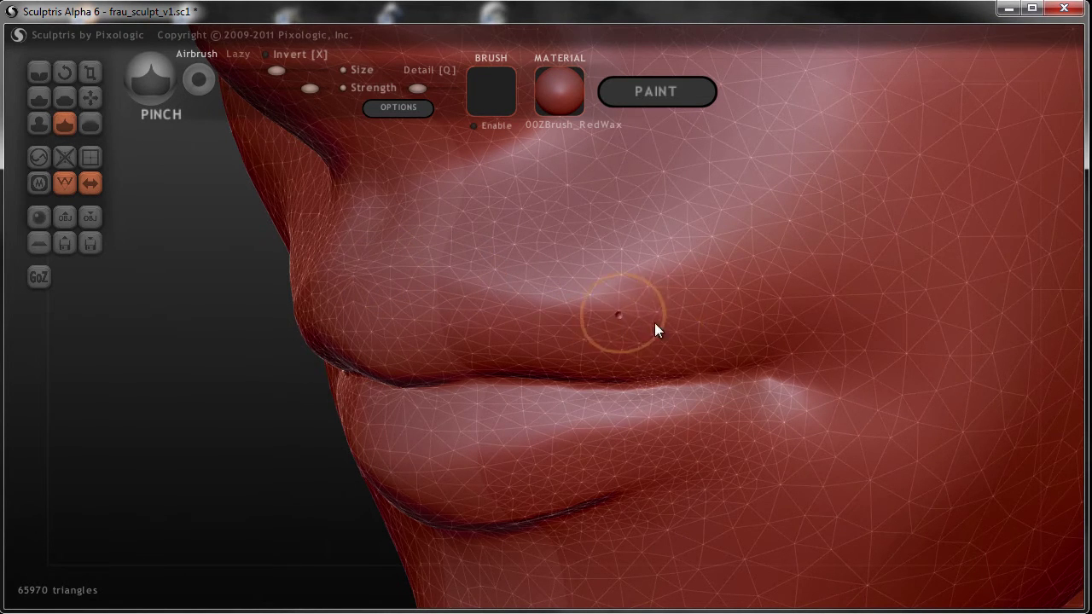
{"action": "scroll", "coordinate": [655, 322], "scroll_direction": "down", "scroll_amount": 3}
{"action": "mouse_move", "coordinate": [630, 316]}
{"action": "right_mouse_down"}
{"action": "mouse_move", "coordinate": [590, 310]}
{"action": "mouse_move", "coordinate": [640, 300]}
{"action": "mouse_move", "coordinate": [538, 336]}
{"action": "mouse_move", "coordinate": [692, 319]}
{"action": "mouse_move", "coordinate": [602, 326]}
{"action": "mouse_move", "coordinate": [643, 318]}
{"action": "mouse_move", "coordinate": [368, 311]}
{"action": "mouse_move", "coordinate": [516, 283]}
{"action": "mouse_move", "coordinate": [536, 361]}
{"action": "mouse_move", "coordinate": [555, 358]}
{"action": "right_mouse_up"}
{"action": "scroll", "coordinate": [602, 319], "scroll_direction": "down", "scroll_amount": 3}
{"action": "scroll", "coordinate": [369, 312], "scroll_direction": "up", "scroll_amount": 3}
{"action": "scroll", "coordinate": [554, 357], "scroll_direction": "up", "scroll_amount": 3}
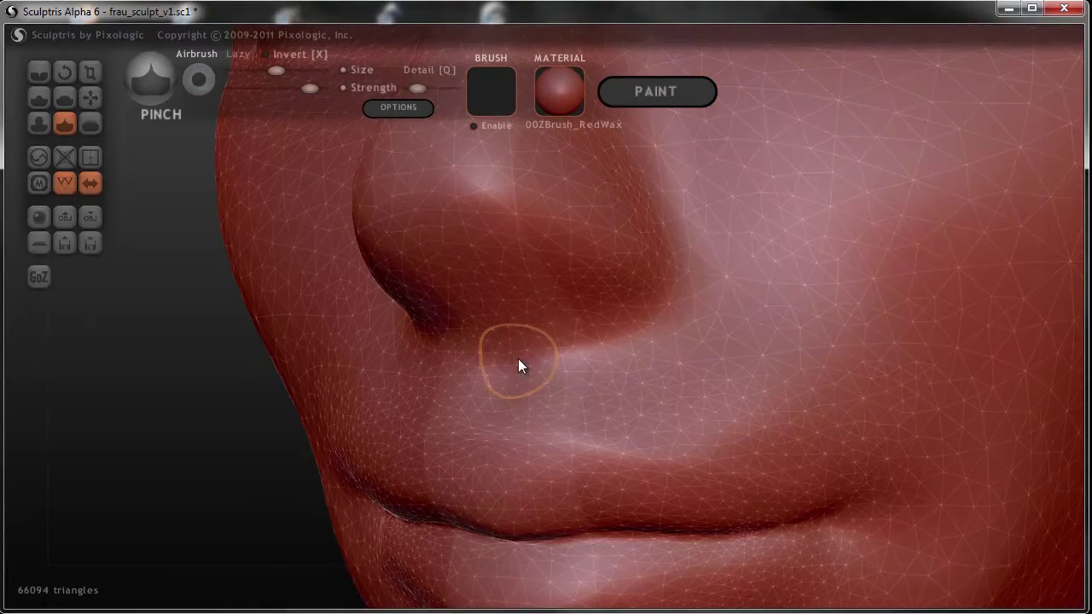
{"action": "left_click", "coordinate": [38, 124]}
Inflate a slight swelling in the area just below the nose.
{"action": "scroll", "coordinate": [468, 410], "scroll_direction": "up", "scroll_amount": 2}
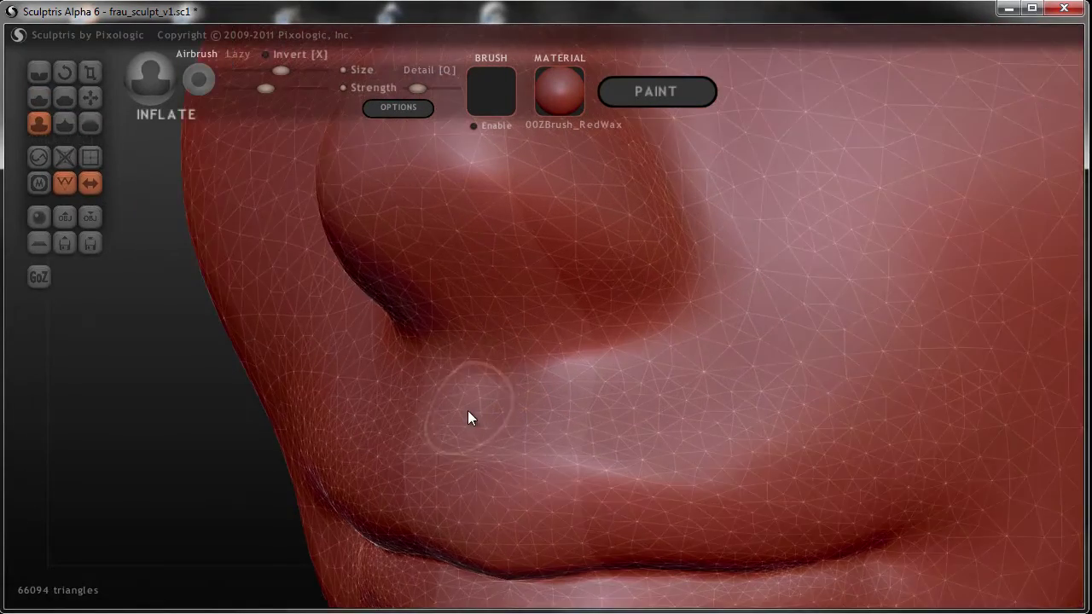
{"action": "mouse_move", "coordinate": [492, 422]}
{"action": "left_mouse_down"}
{"action": "mouse_move", "coordinate": [508, 386]}
{"action": "mouse_move", "coordinate": [501, 435]}
{"action": "left_mouse_up"}
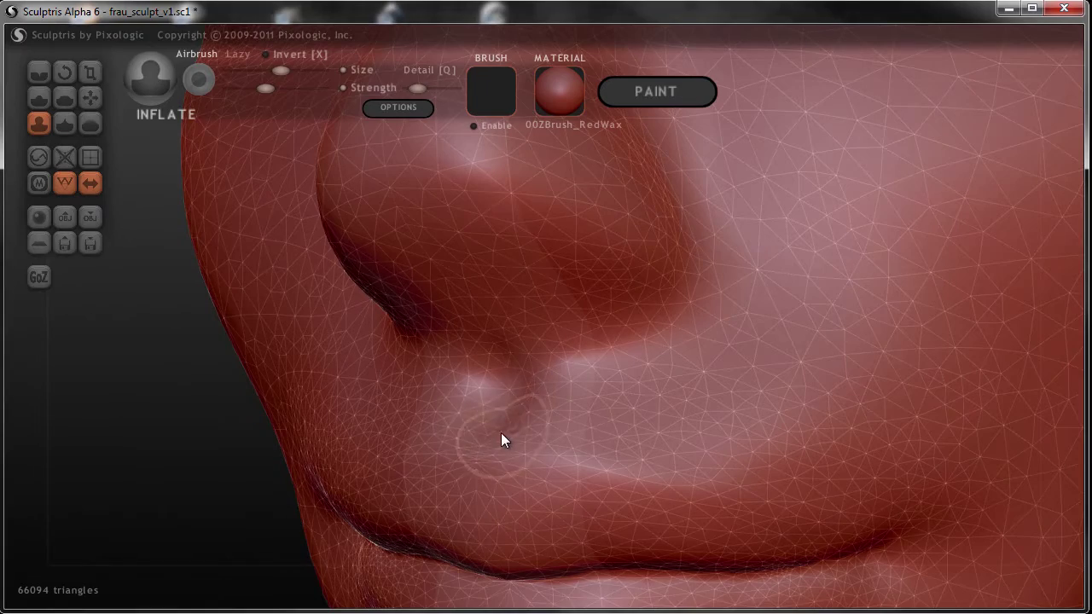
{"action": "mouse_move", "coordinate": [496, 431]}
{"action": "right_mouse_down"}
{"action": "mouse_move", "coordinate": [594, 407]}
{"action": "mouse_move", "coordinate": [567, 405]}
{"action": "mouse_move", "coordinate": [467, 441]}
{"action": "right_mouse_up"}
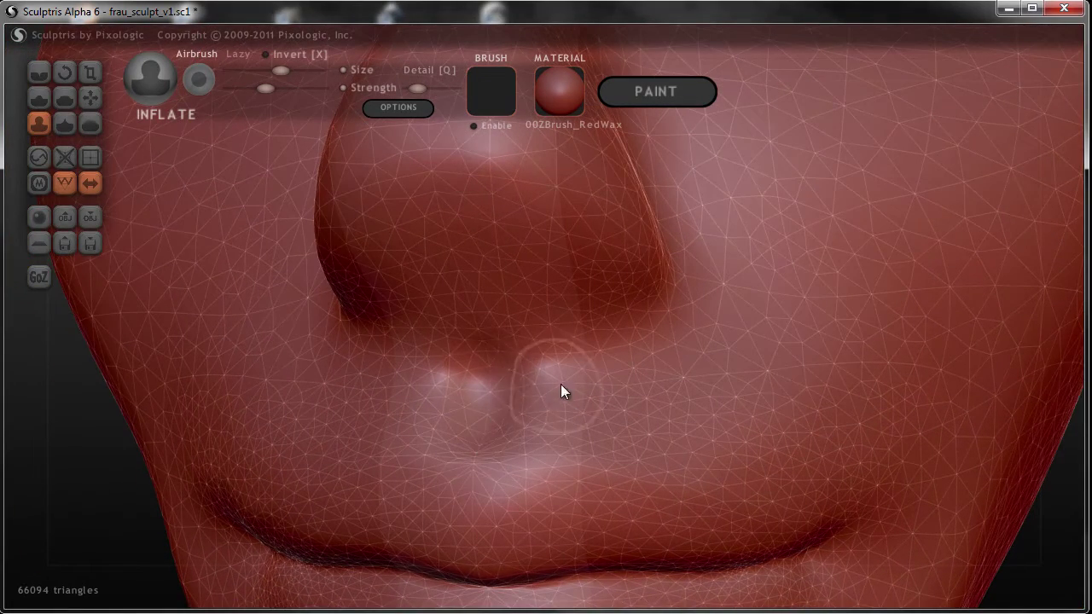
{"action": "right_click_drag", "start_coordinate": [561, 384], "coordinate": [561, 340]}
{"action": "mouse_move", "coordinate": [561, 279]}
{"action": "left_mouse_down"}
{"action": "mouse_move", "coordinate": [549, 257]}
{"action": "mouse_move", "coordinate": [531, 264]}
{"action": "mouse_move", "coordinate": [566, 318]}
{"action": "left_mouse_up"}
Inflate the right nostril, the area between nostrils, the nose bridge and nostril wing.
{"action": "mouse_move", "coordinate": [566, 317]}
{"action": "right_mouse_down"}
{"action": "mouse_move", "coordinate": [593, 311]}
{"action": "mouse_move", "coordinate": [580, 317]}
{"action": "right_mouse_up"}
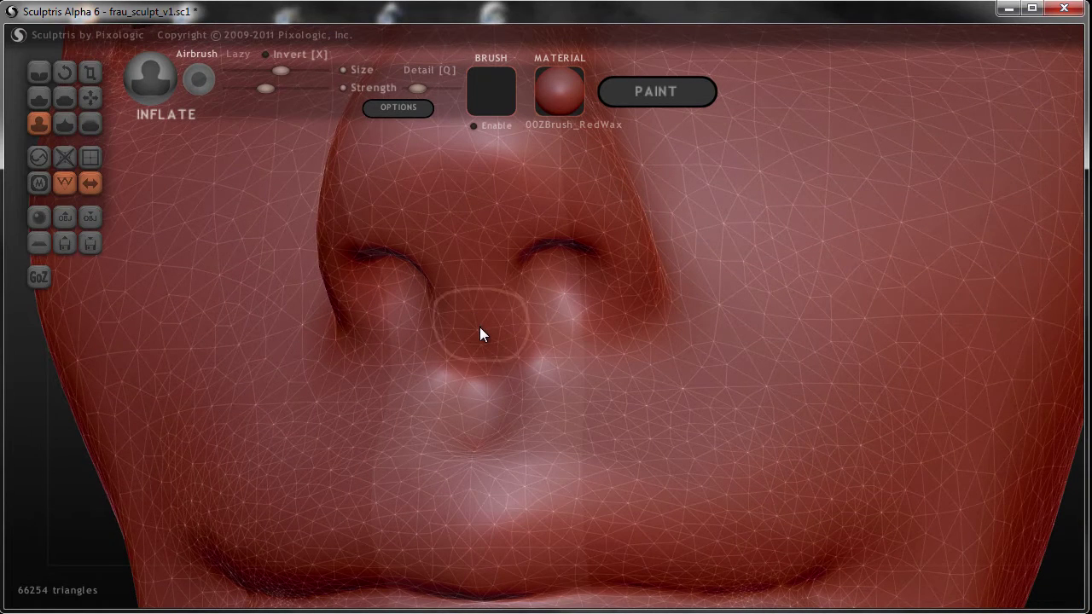
{"action": "mouse_move", "coordinate": [471, 279]}
{"action": "left_mouse_down"}
{"action": "mouse_move", "coordinate": [478, 220]}
{"action": "mouse_move", "coordinate": [577, 214]}
{"action": "left_mouse_up"}
{"action": "mouse_move", "coordinate": [578, 214]}
{"action": "right_mouse_down"}
{"action": "mouse_move", "coordinate": [609, 290]}
{"action": "mouse_move", "coordinate": [576, 354]}
{"action": "right_mouse_up"}
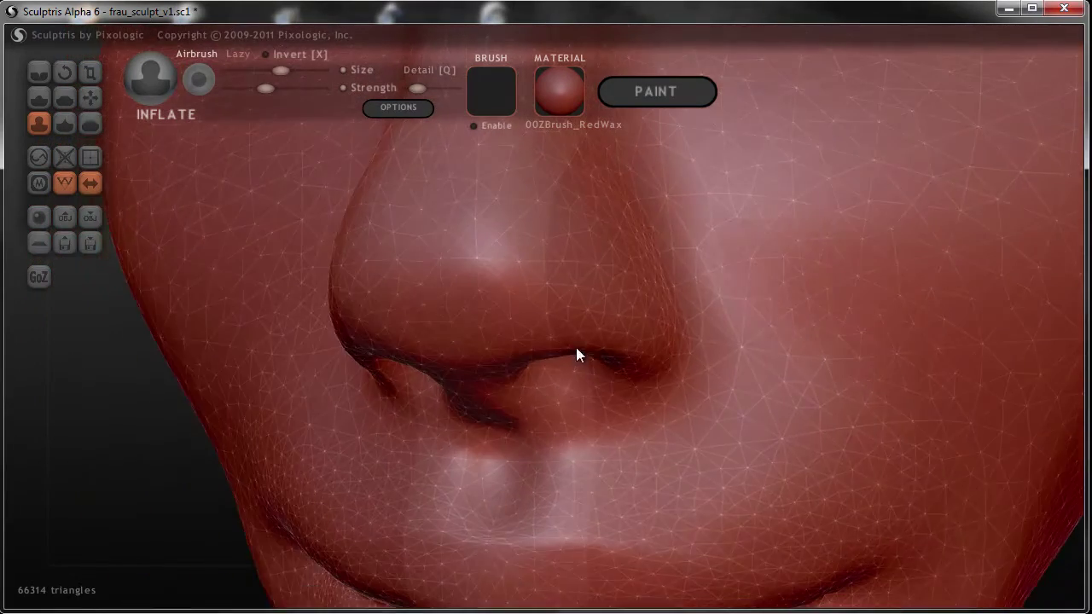
{"action": "right_click_drag", "start_coordinate": [663, 336], "coordinate": [623, 329]}
{"action": "mouse_move", "coordinate": [675, 327]}
{"action": "left_mouse_down"}
{"action": "mouse_move", "coordinate": [639, 318]}
{"action": "mouse_move", "coordinate": [672, 312]}
{"action": "mouse_move", "coordinate": [698, 329]}
{"action": "mouse_move", "coordinate": [714, 303]}
{"action": "left_mouse_up"}
{"action": "mouse_move", "coordinate": [714, 303]}
{"action": "right_mouse_down"}
{"action": "mouse_move", "coordinate": [669, 345]}
{"action": "mouse_move", "coordinate": [683, 270]}
{"action": "right_mouse_up"}
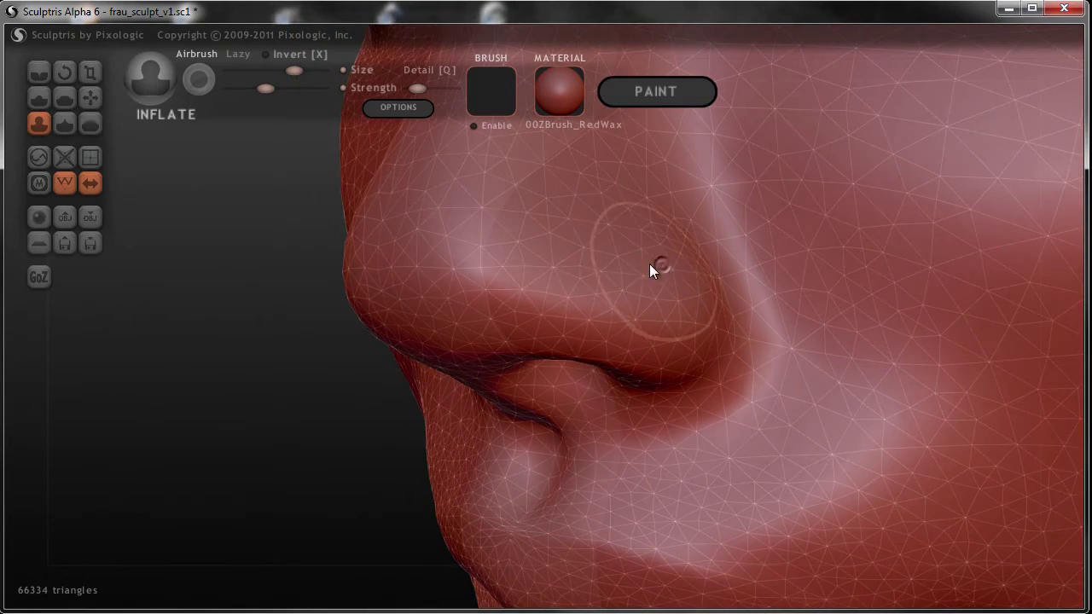
{"action": "mouse_move", "coordinate": [589, 285]}
{"action": "right_mouse_down"}
{"action": "mouse_move", "coordinate": [627, 407]}
{"action": "mouse_move", "coordinate": [709, 400]}
{"action": "mouse_move", "coordinate": [683, 376]}
{"action": "right_mouse_up"}
Crease the nostril edge and deepen the line around the nostril.
{"action": "left_click", "coordinate": [40, 68]}
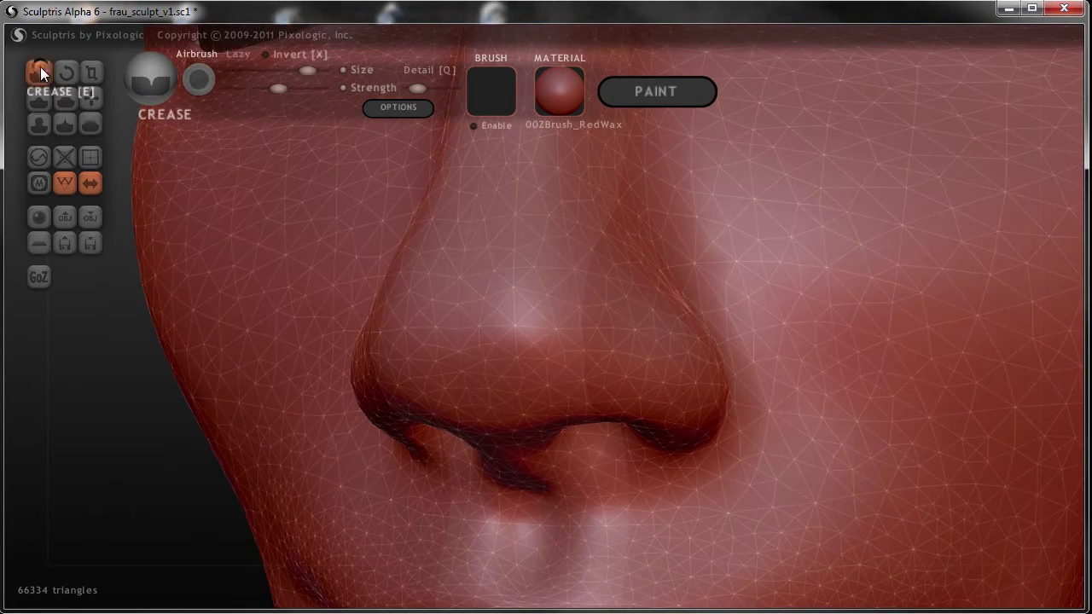
{"action": "scroll", "coordinate": [640, 338], "scroll_direction": "up", "scroll_amount": 2}
{"action": "scroll", "coordinate": [639, 325], "scroll_direction": "up", "scroll_amount": 2}
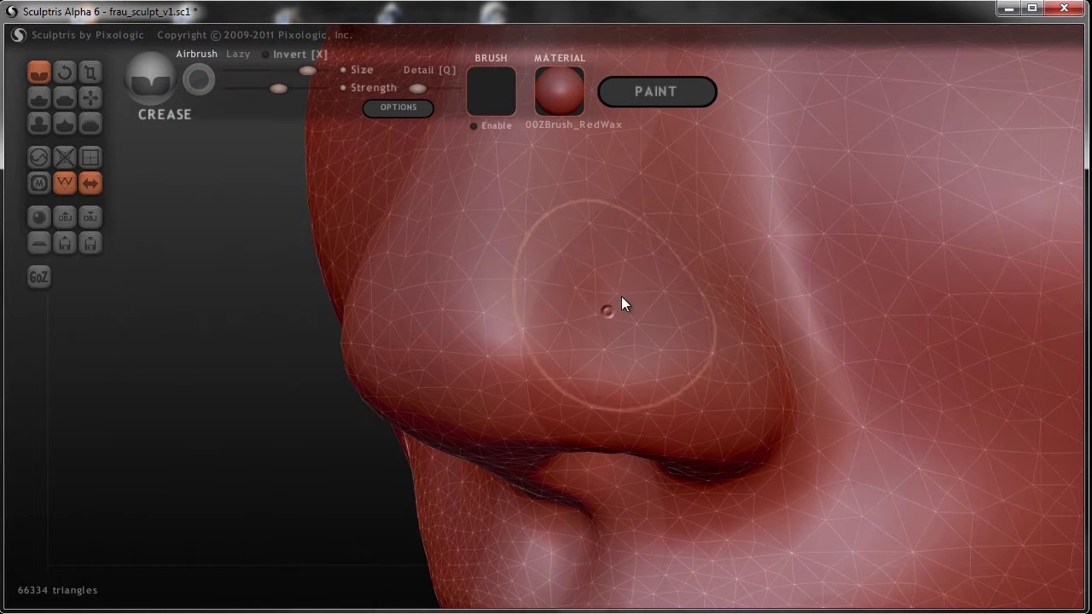
{"action": "scroll", "coordinate": [682, 261], "scroll_direction": "down", "scroll_amount": 2}
{"action": "scroll", "coordinate": [614, 289], "scroll_direction": "down", "scroll_amount": 1}
{"action": "scroll", "coordinate": [629, 278], "scroll_direction": "down", "scroll_amount": 1}
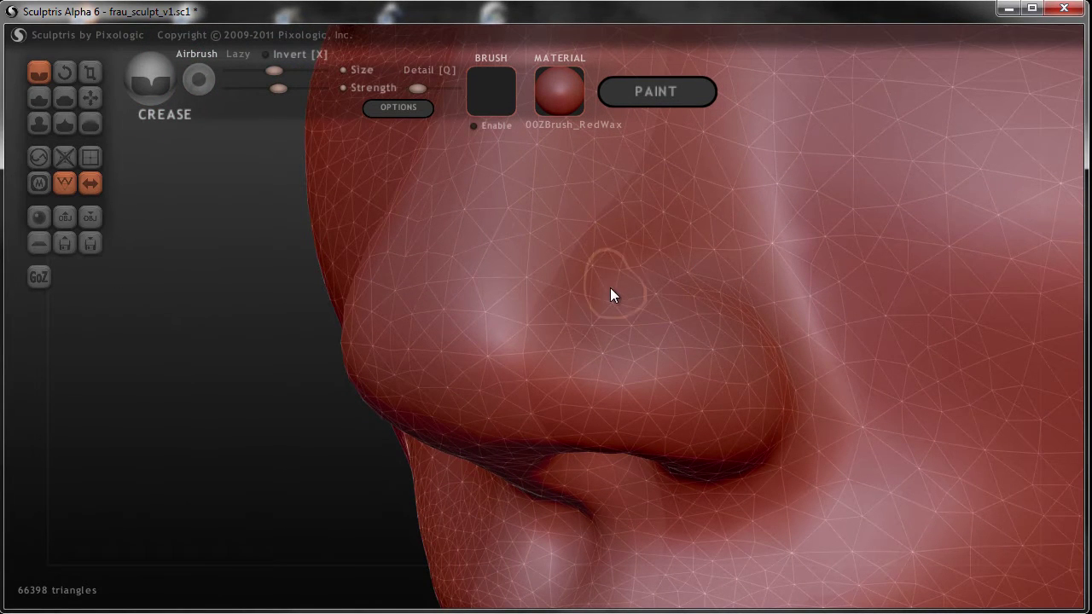
{"action": "scroll", "coordinate": [589, 302], "scroll_direction": "down", "scroll_amount": 1}
{"action": "scroll", "coordinate": [598, 296], "scroll_direction": "up", "scroll_amount": 1}
{"action": "scroll", "coordinate": [648, 273], "scroll_direction": "up", "scroll_amount": 1}
{"action": "mouse_move", "coordinate": [676, 272]}
{"action": "left_mouse_down"}
{"action": "mouse_move", "coordinate": [744, 283]}
{"action": "mouse_move", "coordinate": [812, 377]}
{"action": "left_mouse_up"}
{"action": "scroll", "coordinate": [756, 282], "scroll_direction": "down", "scroll_amount": 1}
{"action": "right_click_drag", "start_coordinate": [789, 477], "coordinate": [772, 501]}
Pull the nose tip and bridge slightly upward with Grab.
{"action": "left_click_drag", "start_coordinate": [691, 522], "coordinate": [655, 476]}
{"action": "mouse_move", "coordinate": [656, 476]}
{"action": "right_mouse_down"}
{"action": "mouse_move", "coordinate": [810, 442]}
{"action": "mouse_move", "coordinate": [790, 481]}
{"action": "right_mouse_up"}
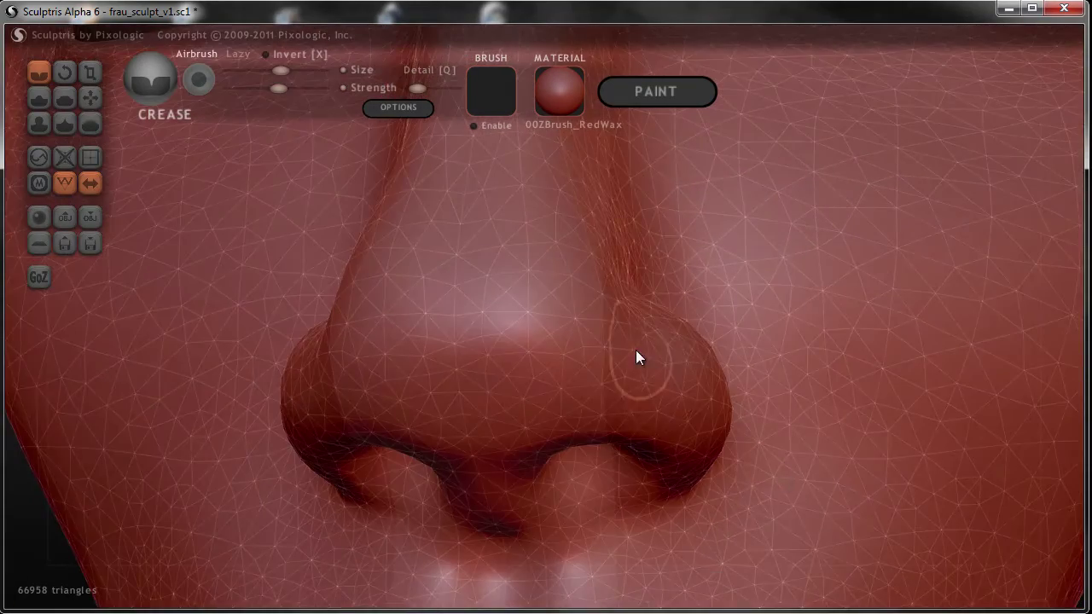
{"action": "scroll", "coordinate": [649, 349], "scroll_direction": "down", "scroll_amount": 5}
{"action": "mouse_move", "coordinate": [662, 349]}
{"action": "right_mouse_down"}
{"action": "mouse_move", "coordinate": [568, 368]}
{"action": "mouse_move", "coordinate": [492, 304]}
{"action": "right_mouse_up"}
{"action": "scroll", "coordinate": [488, 298], "scroll_direction": "up", "scroll_amount": 5}
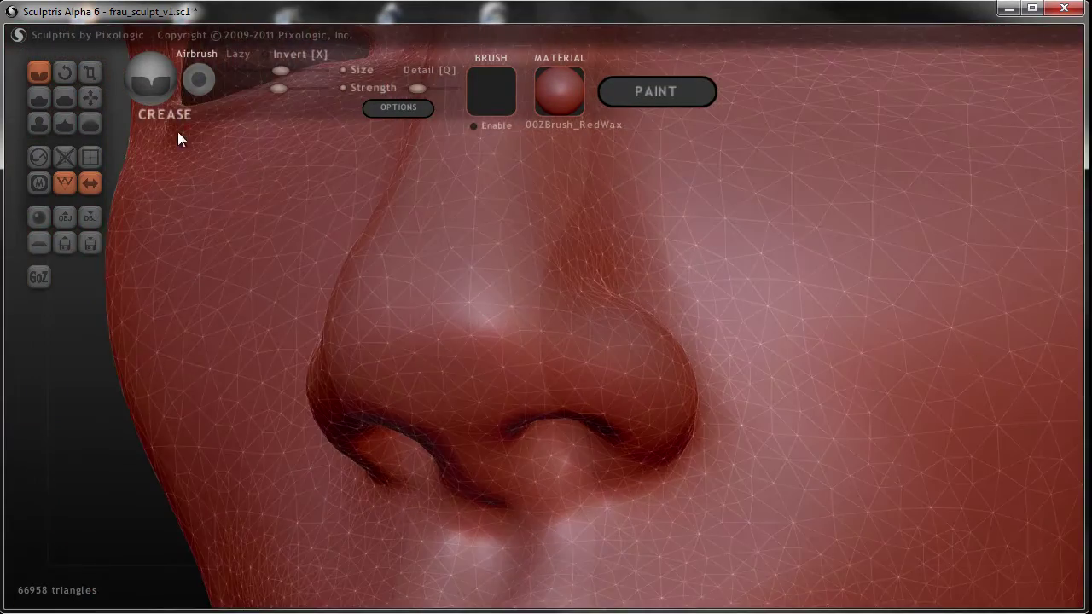
{"action": "left_click", "coordinate": [90, 97]}
{"action": "scroll", "coordinate": [457, 292], "scroll_direction": "up", "scroll_amount": 2}
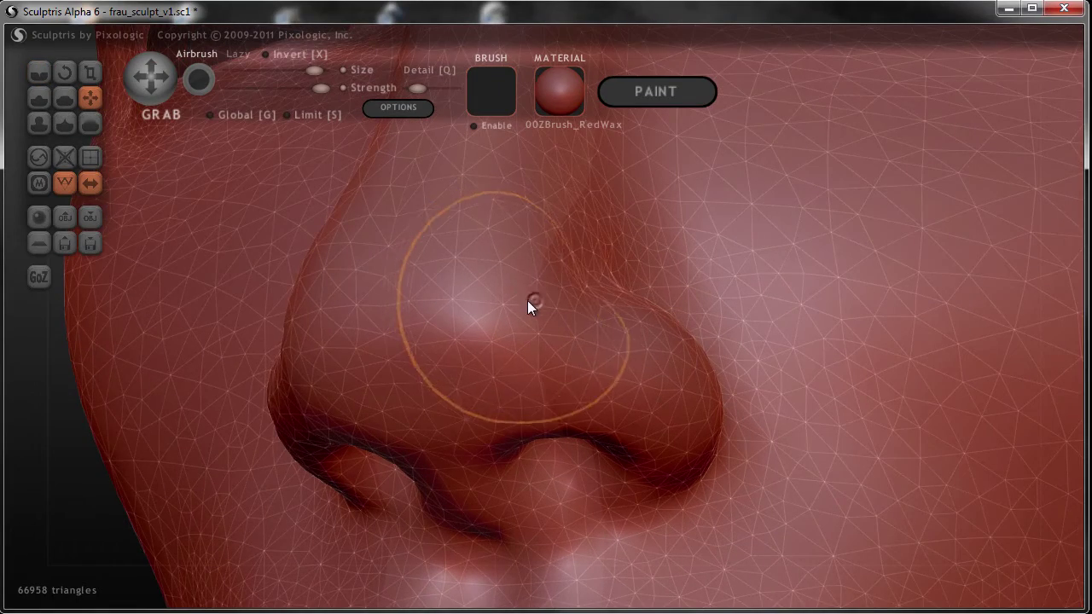
{"action": "right_click_drag", "start_coordinate": [506, 303], "coordinate": [570, 239]}
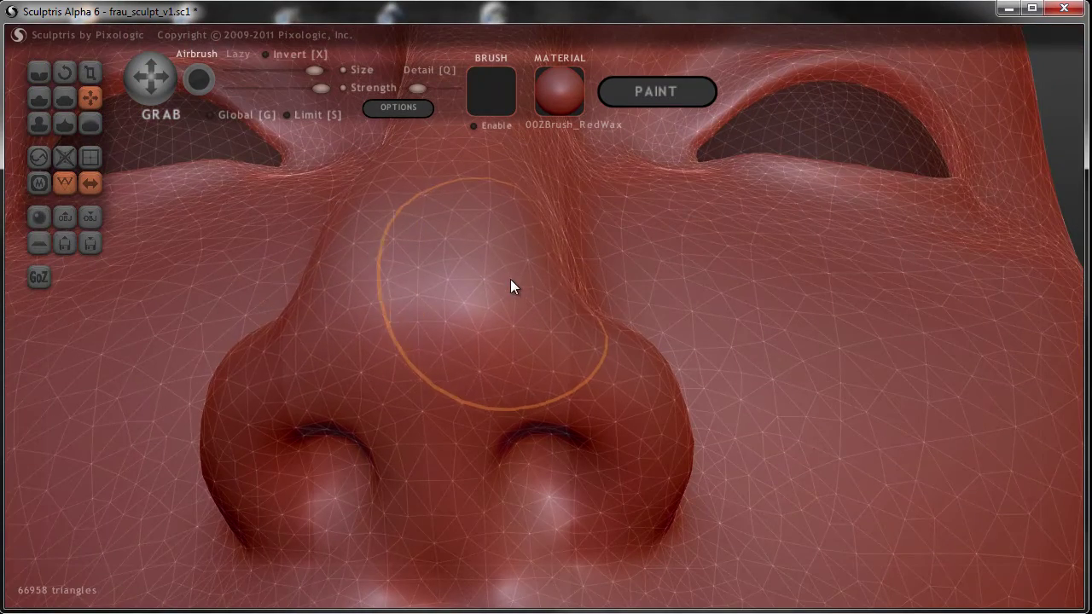
{"action": "left_click_drag", "start_coordinate": [512, 274], "coordinate": [522, 250]}
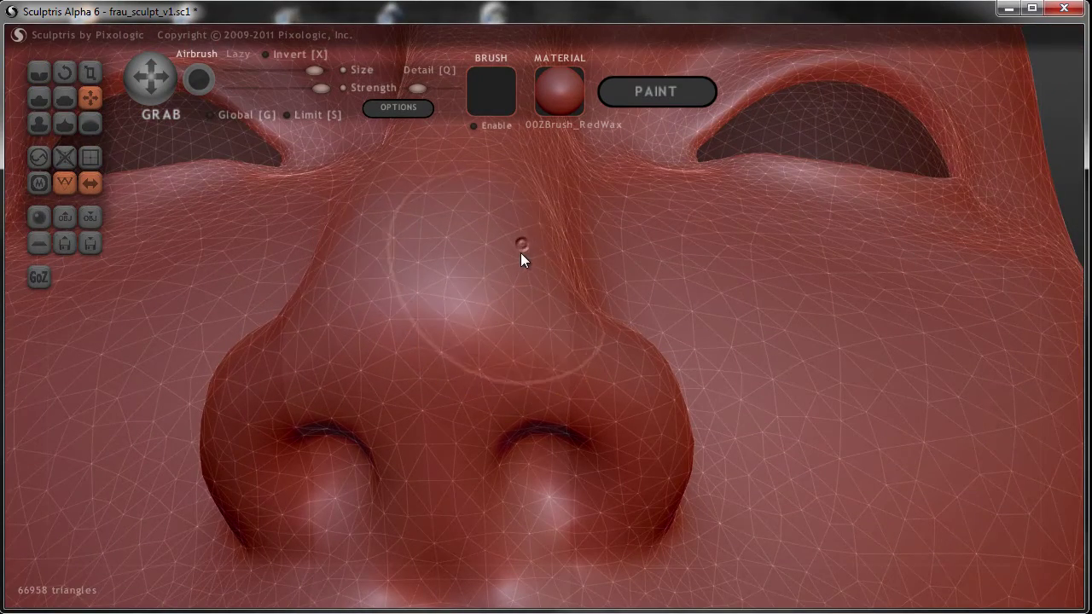
With Inflate selected, orbit below, beside and in front of the nose to check it.
{"action": "left_click", "coordinate": [38, 124]}
{"action": "right_click_drag", "start_coordinate": [443, 268], "coordinate": [466, 314]}
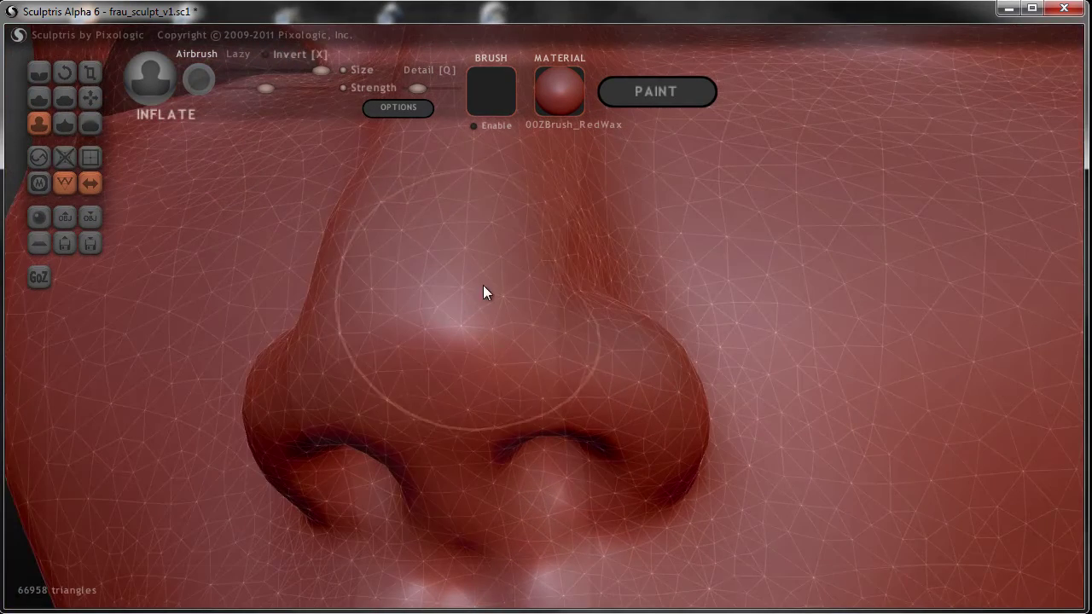
{"action": "right_click_drag", "start_coordinate": [546, 322], "coordinate": [463, 393]}
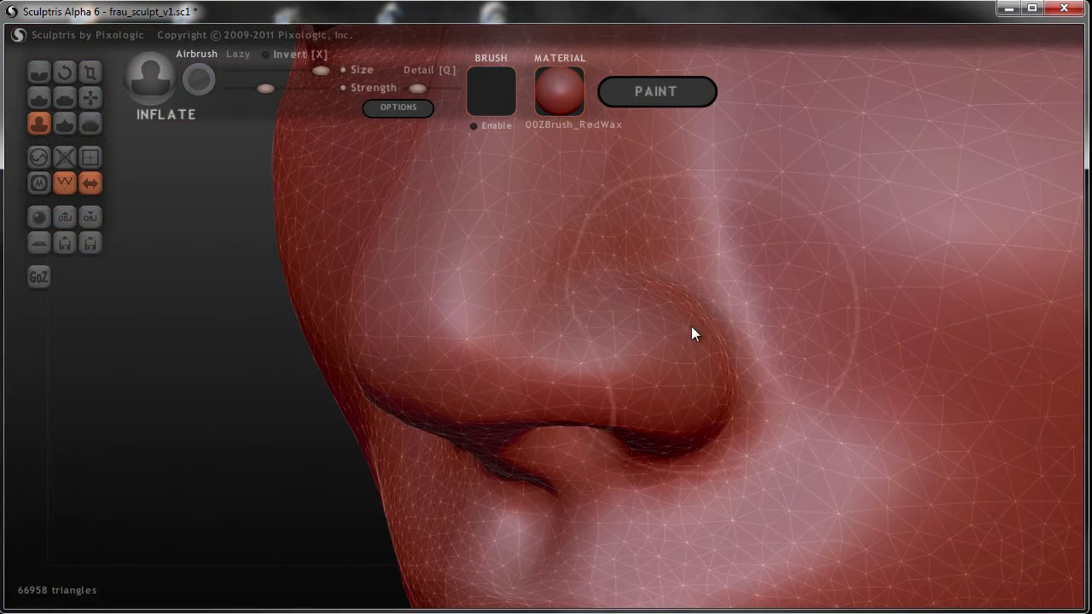
{"action": "mouse_move", "coordinate": [693, 347]}
{"action": "right_mouse_down"}
{"action": "mouse_move", "coordinate": [696, 395]}
{"action": "mouse_move", "coordinate": [751, 352]}
{"action": "mouse_move", "coordinate": [662, 366]}
{"action": "mouse_move", "coordinate": [648, 273]}
{"action": "mouse_move", "coordinate": [649, 443]}
{"action": "mouse_move", "coordinate": [578, 414]}
{"action": "right_mouse_up"}
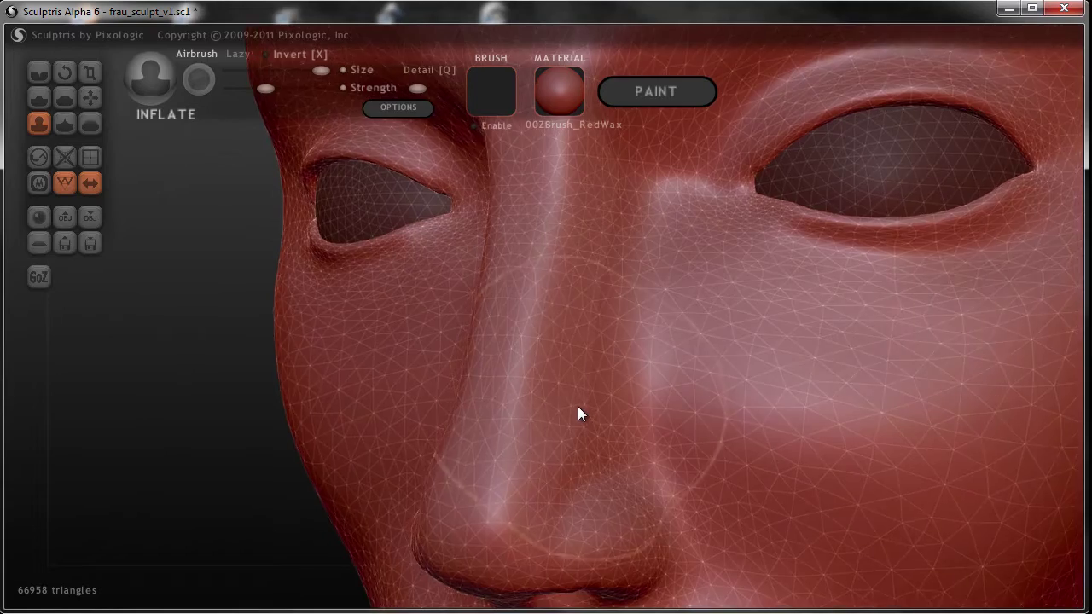
Reduce the brush size and strength while framing the eyes and face.
{"action": "scroll", "coordinate": [578, 406], "scroll_direction": "up", "scroll_amount": 2}
{"action": "mouse_move", "coordinate": [562, 281]}
{"action": "right_mouse_down"}
{"action": "mouse_move", "coordinate": [615, 421]}
{"action": "mouse_move", "coordinate": [577, 361]}
{"action": "right_mouse_up"}
{"action": "mouse_move", "coordinate": [617, 233]}
{"action": "right_mouse_down"}
{"action": "mouse_move", "coordinate": [586, 267]}
{"action": "mouse_move", "coordinate": [627, 252]}
{"action": "right_mouse_up"}
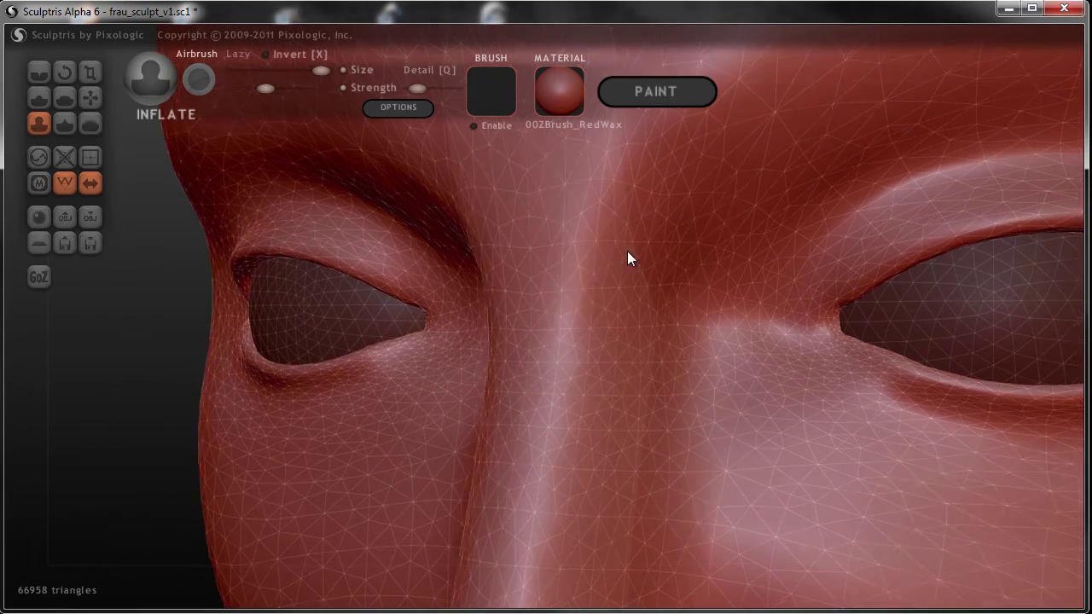
{"action": "scroll", "coordinate": [627, 256], "scroll_direction": "down", "scroll_amount": 1}
{"action": "scroll", "coordinate": [617, 226], "scroll_direction": "down", "scroll_amount": 2}
{"action": "scroll", "coordinate": [651, 262], "scroll_direction": "up", "scroll_amount": 1}
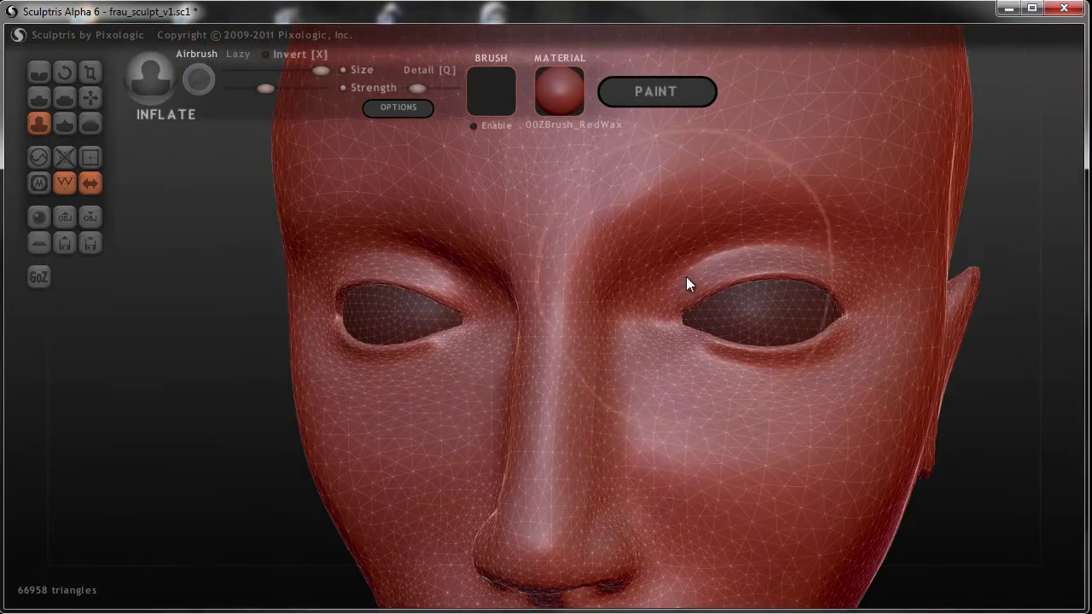
{"action": "scroll", "coordinate": [649, 256], "scroll_direction": "up", "scroll_amount": 4}
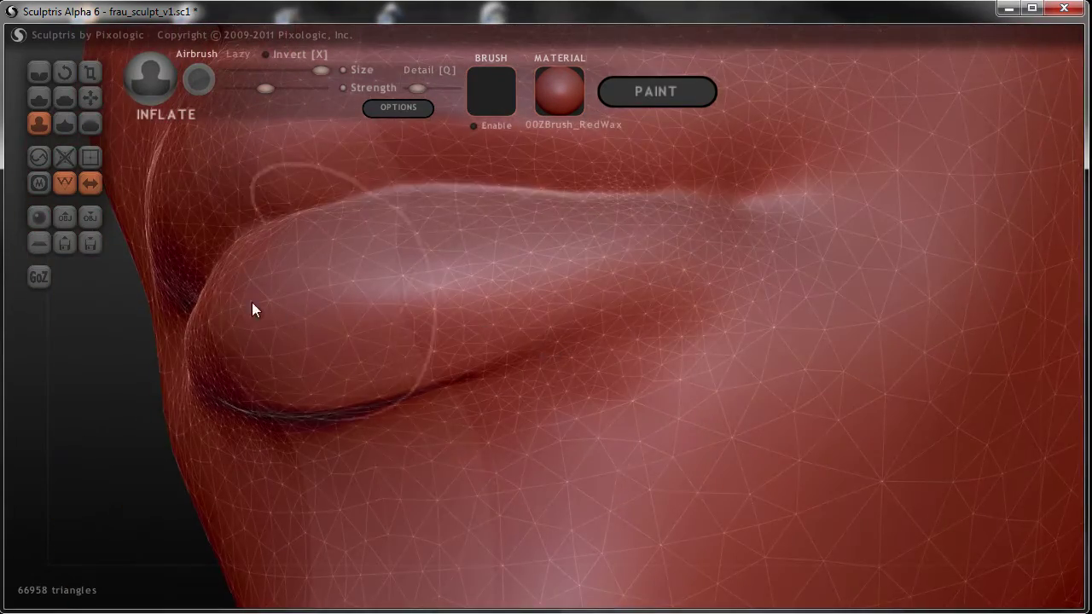
{"action": "key", "text": "space"}
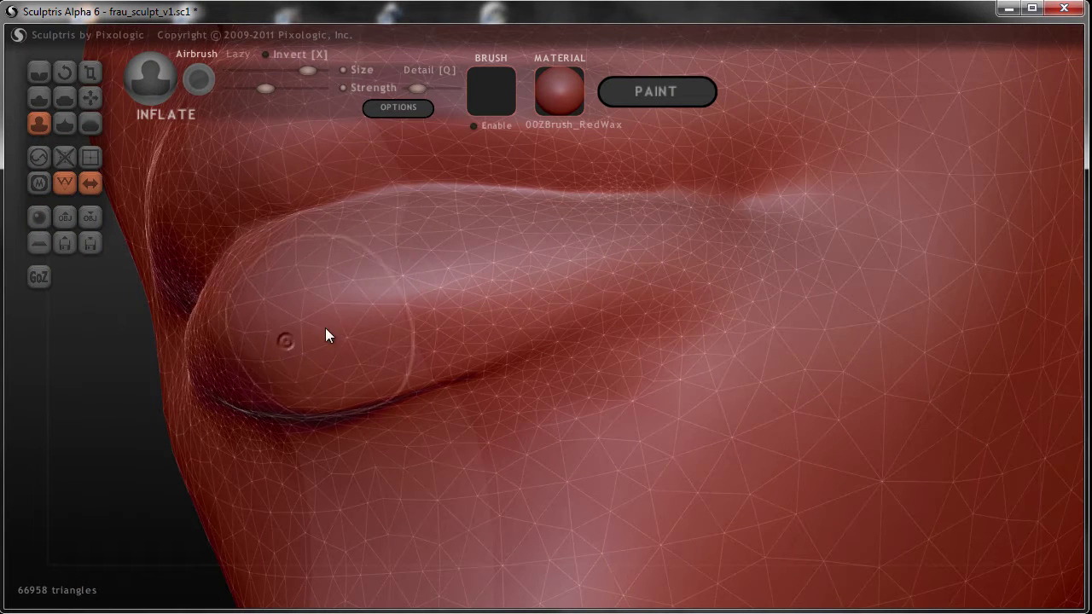
{"action": "mouse_move", "coordinate": [456, 276]}
{"action": "right_mouse_down"}
{"action": "mouse_move", "coordinate": [449, 262]}
{"action": "mouse_move", "coordinate": [418, 281]}
{"action": "right_mouse_up"}
{"action": "key", "text": "space"}
{"action": "key", "text": "space"}
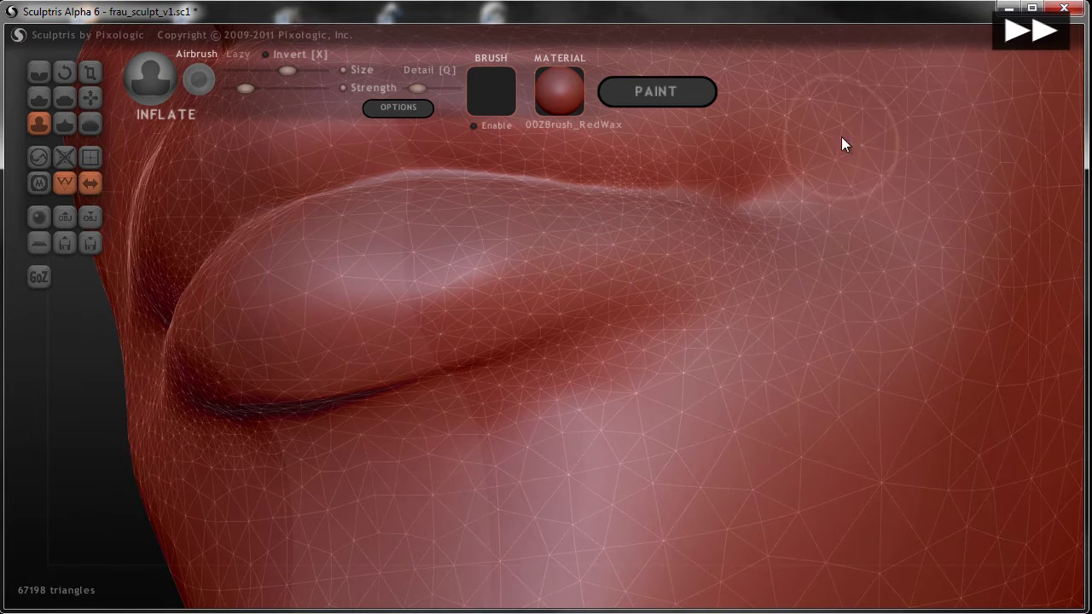
Crease deeper along the line between the upper and lower lips, then zoom out.
{"action": "key", "text": "c"}
{"action": "scroll", "coordinate": [656, 339], "scroll_direction": "up", "scroll_amount": 3}
{"action": "scroll", "coordinate": [656, 340], "scroll_direction": "up", "scroll_amount": 2}
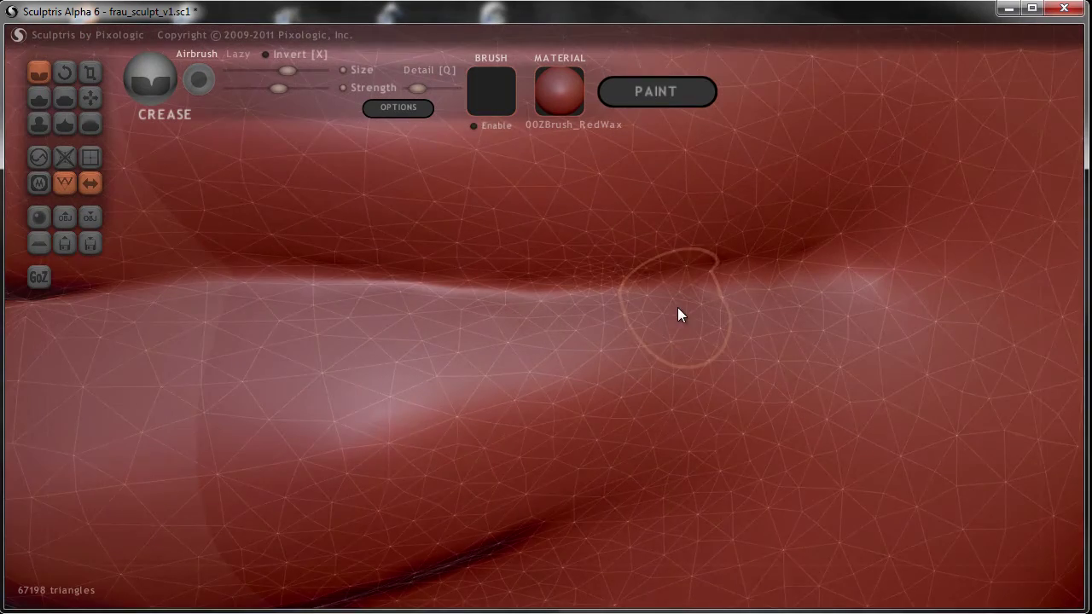
{"action": "left_click_drag", "start_coordinate": [680, 283], "coordinate": [731, 288]}
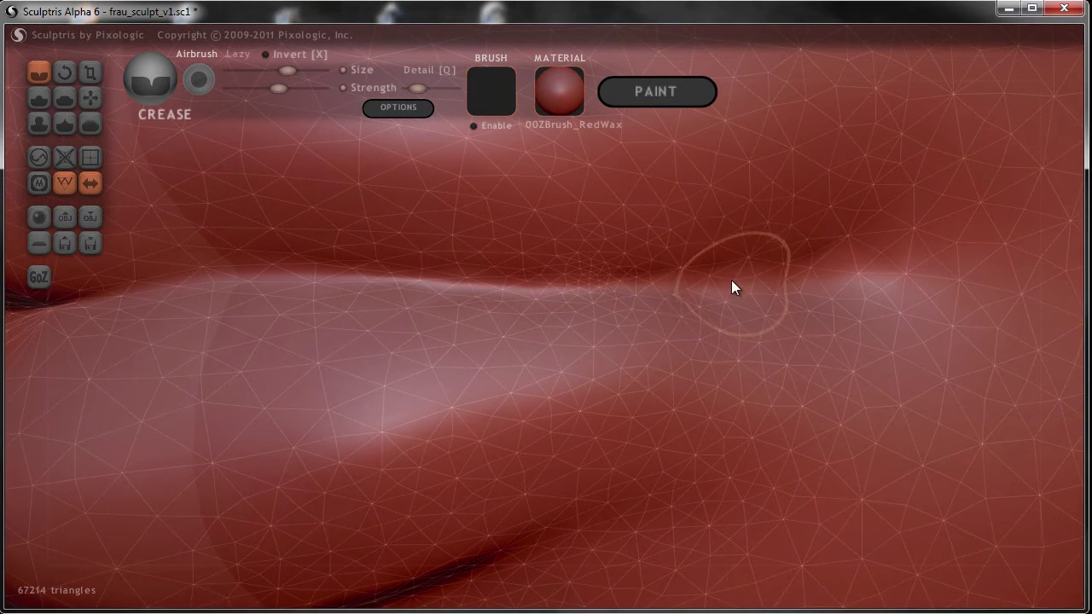
{"action": "mouse_move", "coordinate": [319, 263]}
{"action": "left_mouse_down"}
{"action": "mouse_move", "coordinate": [234, 267]}
{"action": "mouse_move", "coordinate": [793, 260]}
{"action": "left_mouse_up"}
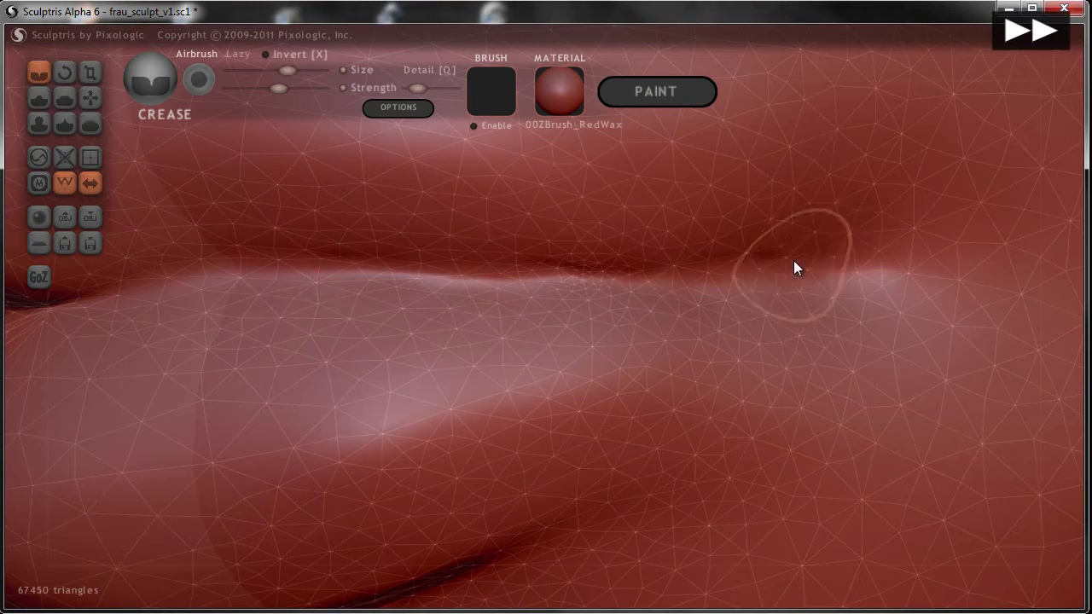
{"action": "scroll", "coordinate": [590, 398], "scroll_direction": "down", "scroll_amount": 3}
{"action": "scroll", "coordinate": [634, 400], "scroll_direction": "down", "scroll_amount": 3}
{"action": "scroll", "coordinate": [634, 400], "scroll_direction": "down", "scroll_amount": 2}
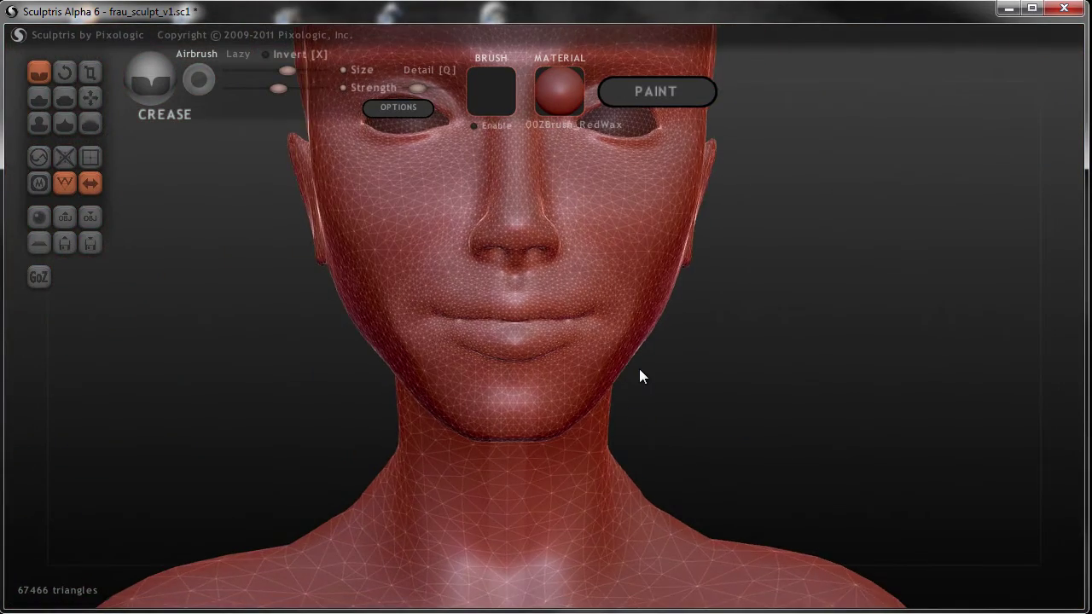
Hide the wireframe and orbit to a three-quarter view of nose and cheek.
{"action": "left_click", "coordinate": [60, 181]}
{"action": "mouse_move", "coordinate": [247, 256]}
{"action": "left_mouse_down"}
{"action": "mouse_move", "coordinate": [423, 334]}
{"action": "mouse_move", "coordinate": [350, 335]}
{"action": "mouse_move", "coordinate": [559, 343]}
{"action": "mouse_move", "coordinate": [417, 342]}
{"action": "mouse_move", "coordinate": [688, 387]}
{"action": "mouse_move", "coordinate": [675, 355]}
{"action": "mouse_move", "coordinate": [709, 367]}
{"action": "left_mouse_up"}
{"action": "scroll", "coordinate": [688, 387], "scroll_direction": "down", "scroll_amount": 2}
{"action": "scroll", "coordinate": [584, 362], "scroll_direction": "up", "scroll_amount": 2}
{"action": "scroll", "coordinate": [567, 374], "scroll_direction": "up", "scroll_amount": 2}
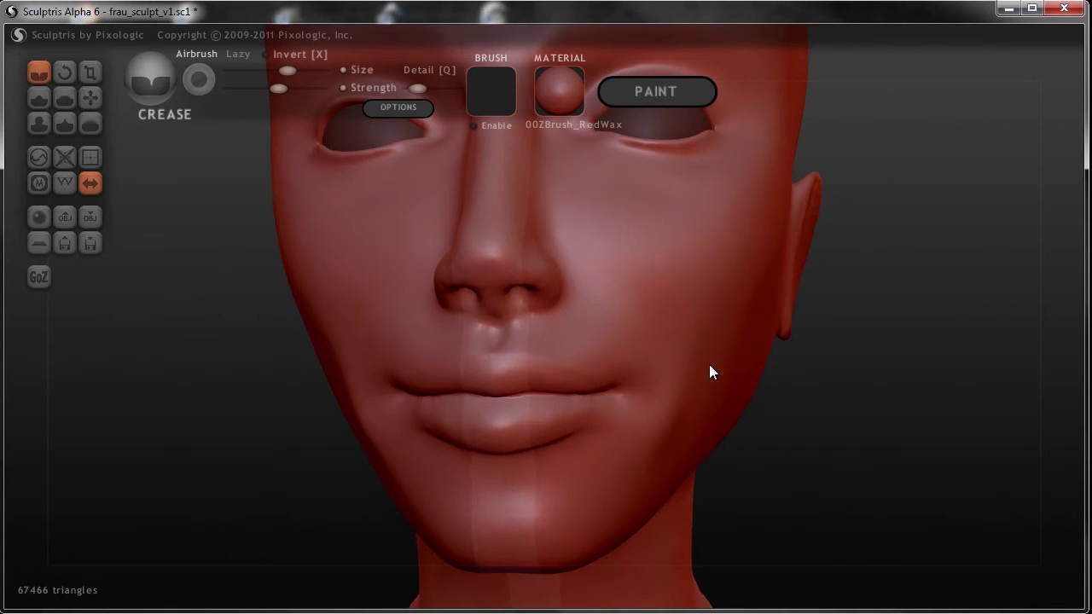
{"action": "scroll", "coordinate": [566, 418], "scroll_direction": "up", "scroll_amount": 1}
{"action": "left_click_drag", "start_coordinate": [569, 432], "coordinate": [473, 466]}
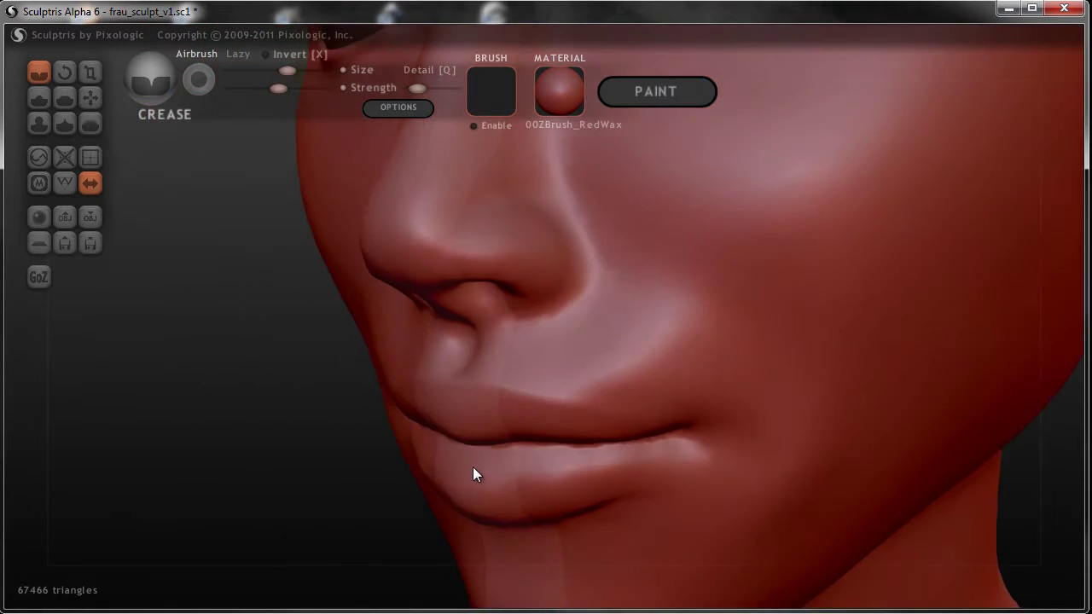
{"action": "scroll", "coordinate": [512, 384], "scroll_direction": "up", "scroll_amount": 2}
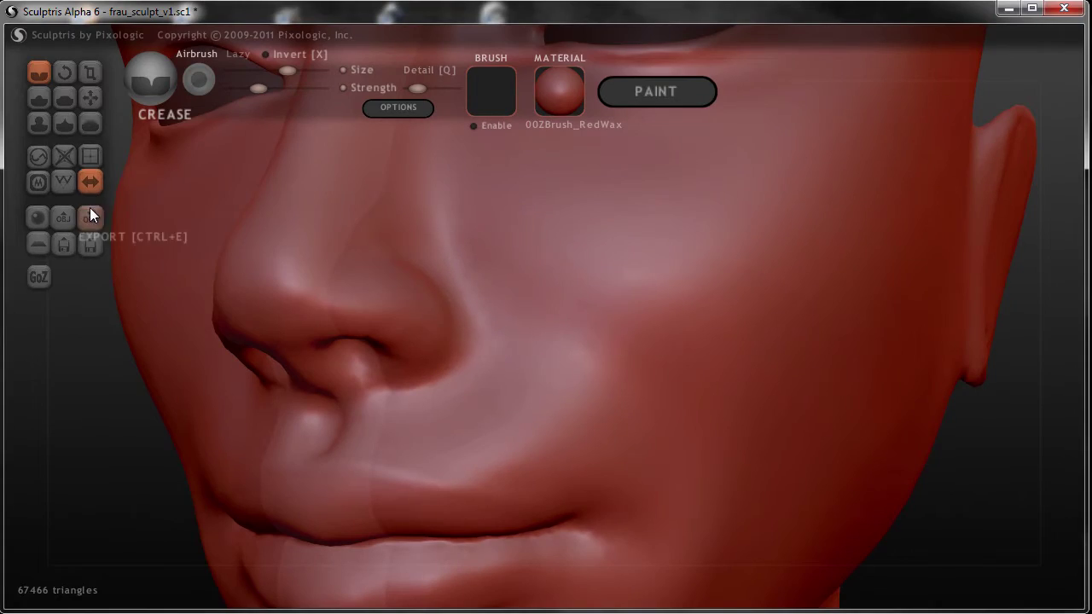
Show the wireframe again and crease the fold from beside the nose toward the mouth.
{"action": "left_click", "coordinate": [63, 182]}
{"action": "right_click_drag", "start_coordinate": [578, 471], "coordinate": [496, 483]}
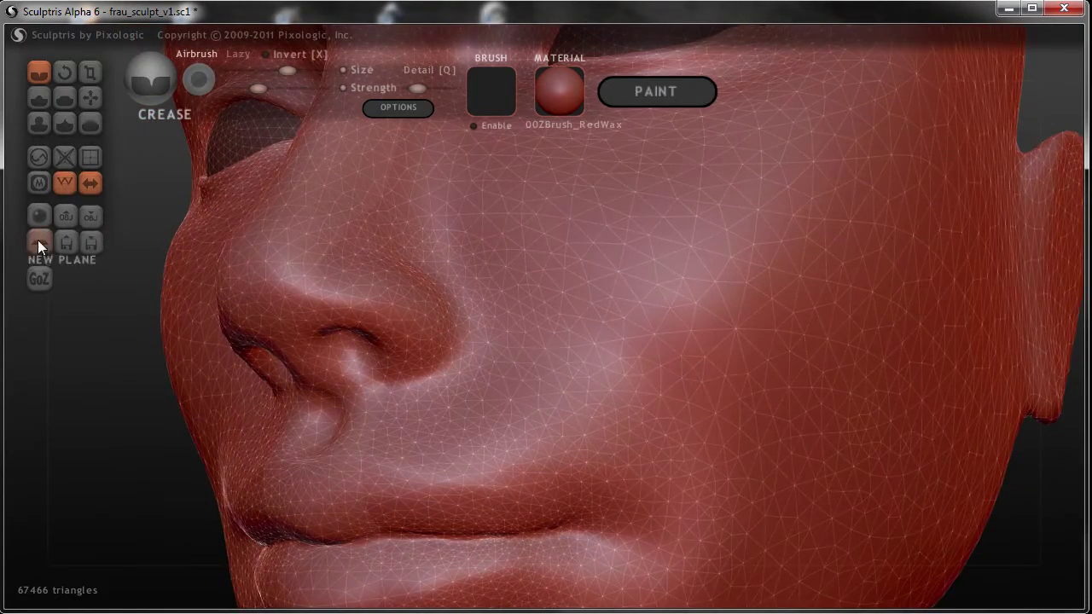
{"action": "mouse_move", "coordinate": [617, 498]}
{"action": "right_mouse_down"}
{"action": "mouse_move", "coordinate": [658, 366]}
{"action": "mouse_move", "coordinate": [565, 383]}
{"action": "mouse_move", "coordinate": [468, 342]}
{"action": "right_mouse_up"}
{"action": "scroll", "coordinate": [603, 496], "scroll_direction": "up", "scroll_amount": 2}
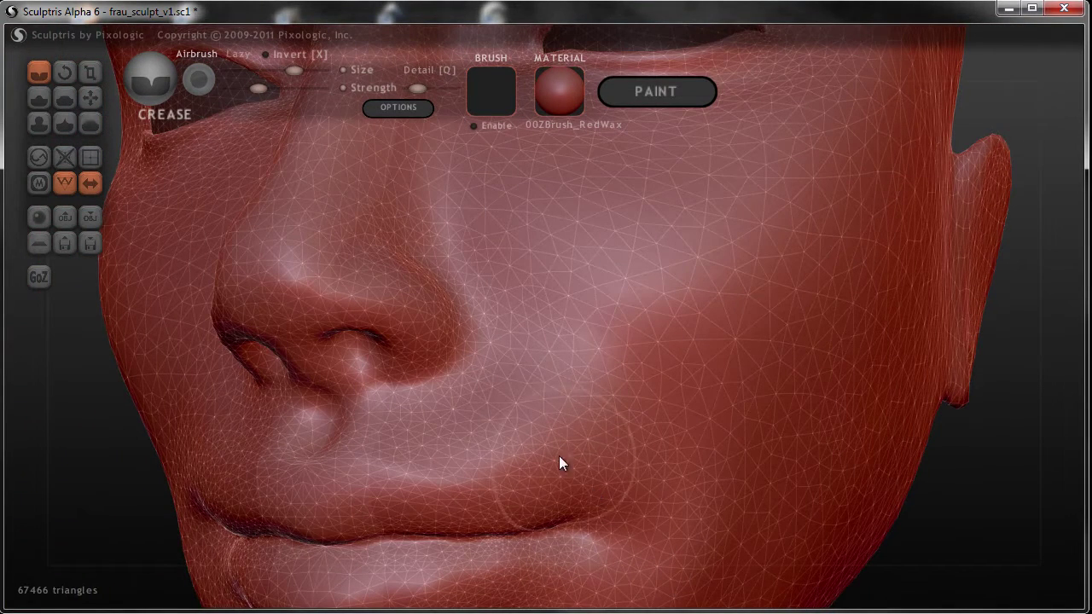
{"action": "mouse_move", "coordinate": [482, 316]}
{"action": "left_mouse_down"}
{"action": "mouse_move", "coordinate": [497, 361]}
{"action": "mouse_move", "coordinate": [560, 441]}
{"action": "left_mouse_up"}
{"action": "mouse_move", "coordinate": [606, 512]}
{"action": "right_mouse_down"}
{"action": "mouse_move", "coordinate": [555, 480]}
{"action": "mouse_move", "coordinate": [673, 496]}
{"action": "mouse_move", "coordinate": [443, 495]}
{"action": "right_mouse_up"}
{"action": "scroll", "coordinate": [555, 480], "scroll_direction": "down", "scroll_amount": 2}
{"action": "scroll", "coordinate": [673, 496], "scroll_direction": "up", "scroll_amount": 3}
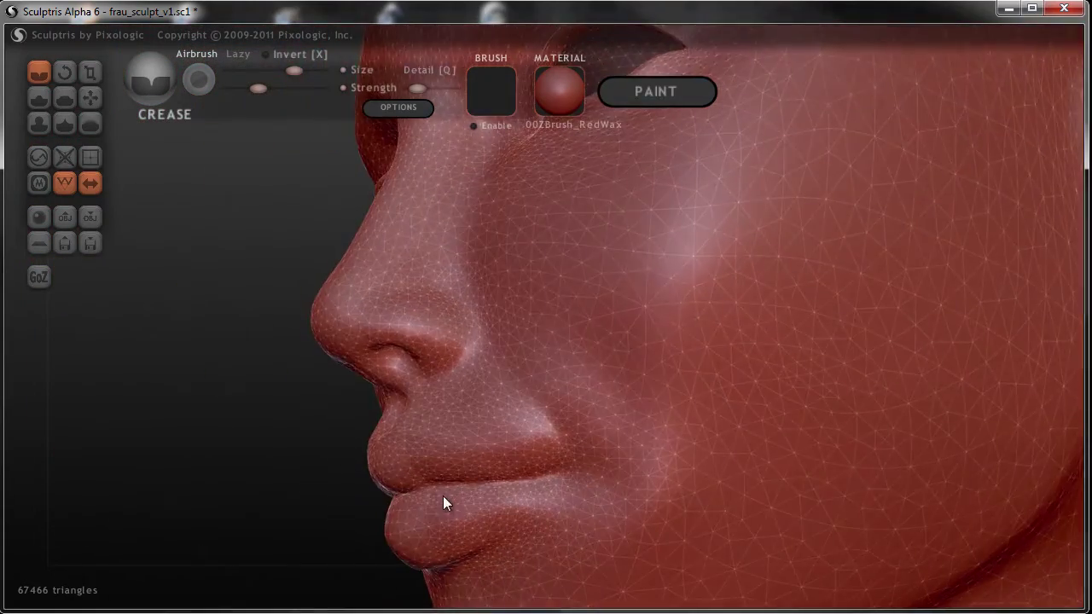
{"action": "scroll", "coordinate": [503, 465], "scroll_direction": "up", "scroll_amount": 2}
{"action": "mouse_move", "coordinate": [502, 465]}
{"action": "right_mouse_down"}
{"action": "mouse_move", "coordinate": [438, 506]}
{"action": "mouse_move", "coordinate": [382, 376]}
{"action": "right_mouse_up"}
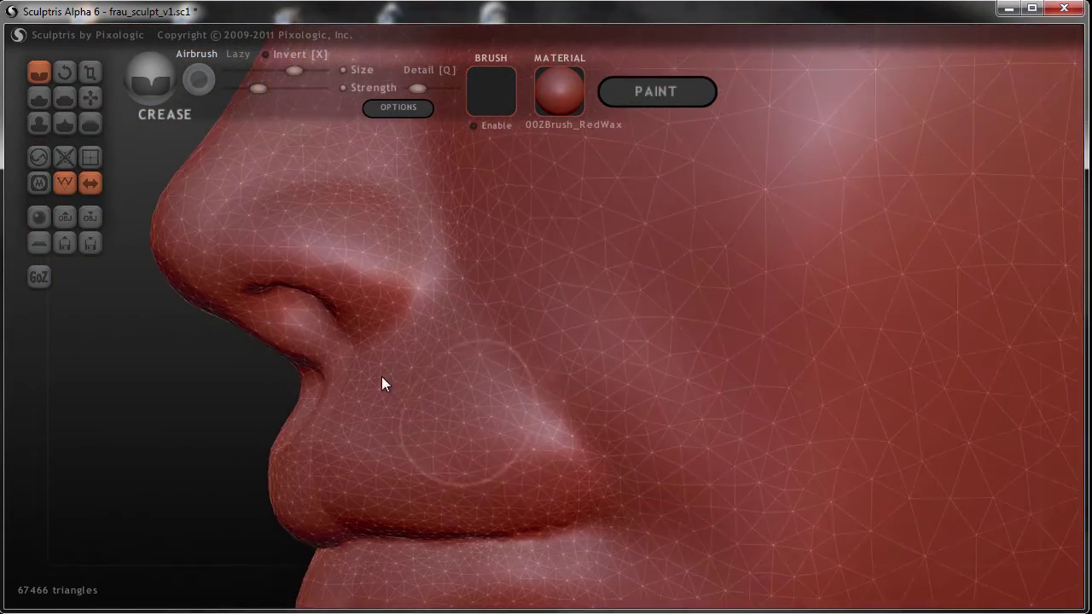
Flatten the bump on the cheek beside the nostril.
{"action": "left_click", "coordinate": [62, 100]}
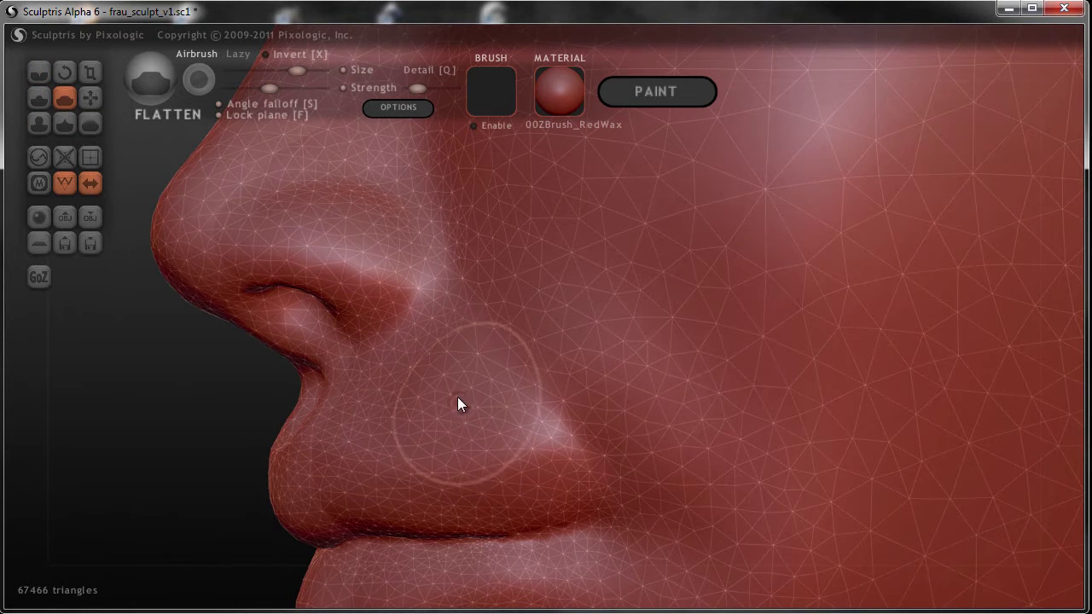
{"action": "mouse_move", "coordinate": [441, 393]}
{"action": "left_mouse_down"}
{"action": "mouse_move", "coordinate": [529, 426]}
{"action": "mouse_move", "coordinate": [517, 333]}
{"action": "mouse_move", "coordinate": [576, 439]}
{"action": "left_mouse_up"}
{"action": "mouse_move", "coordinate": [531, 373]}
{"action": "right_mouse_down"}
{"action": "mouse_move", "coordinate": [591, 396]}
{"action": "mouse_move", "coordinate": [511, 310]}
{"action": "mouse_move", "coordinate": [555, 367]}
{"action": "mouse_move", "coordinate": [726, 400]}
{"action": "mouse_move", "coordinate": [570, 394]}
{"action": "mouse_move", "coordinate": [650, 461]}
{"action": "right_mouse_up"}
{"action": "right_click_drag", "start_coordinate": [729, 456], "coordinate": [705, 370]}
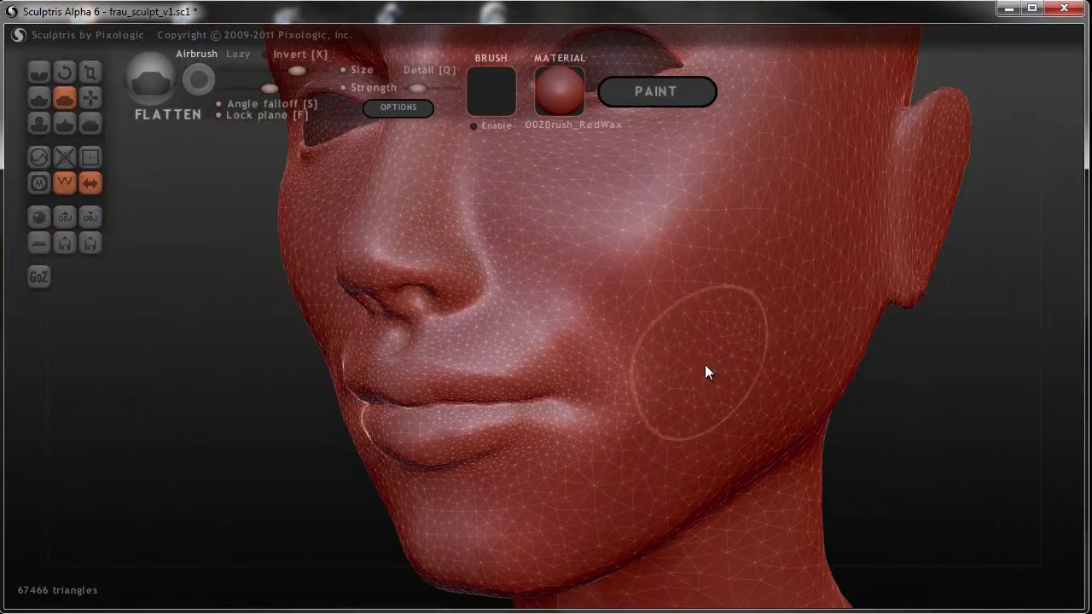
Select Inflate and orbit around to a frontal view of the whole face.
{"action": "left_click", "coordinate": [38, 124]}
{"action": "right_click_drag", "start_coordinate": [618, 287], "coordinate": [636, 331]}
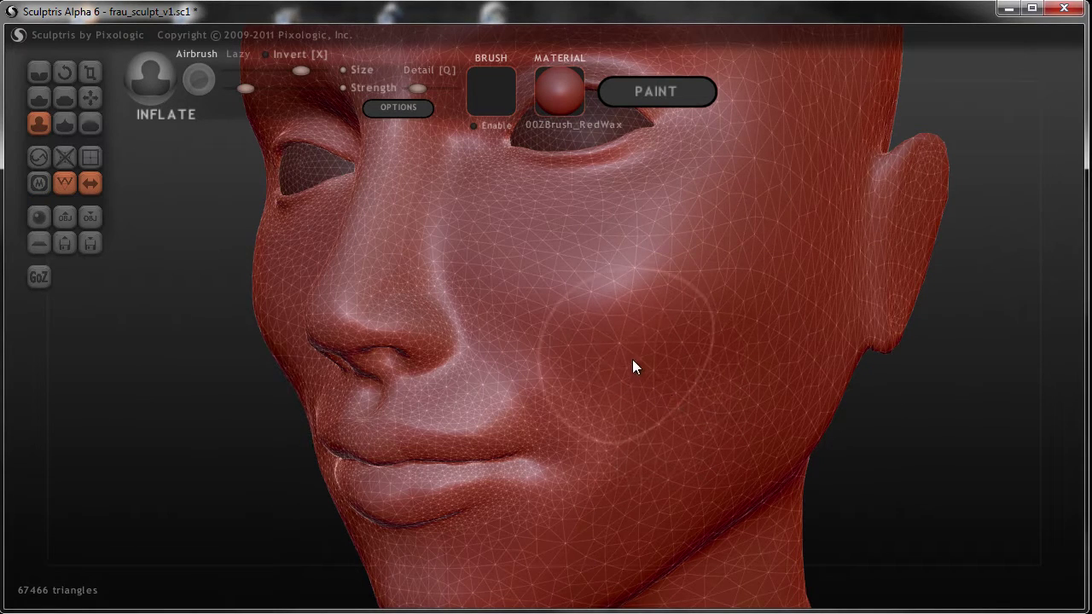
{"action": "mouse_move", "coordinate": [663, 378]}
{"action": "right_mouse_down"}
{"action": "mouse_move", "coordinate": [696, 389]}
{"action": "mouse_move", "coordinate": [678, 371]}
{"action": "right_mouse_up"}
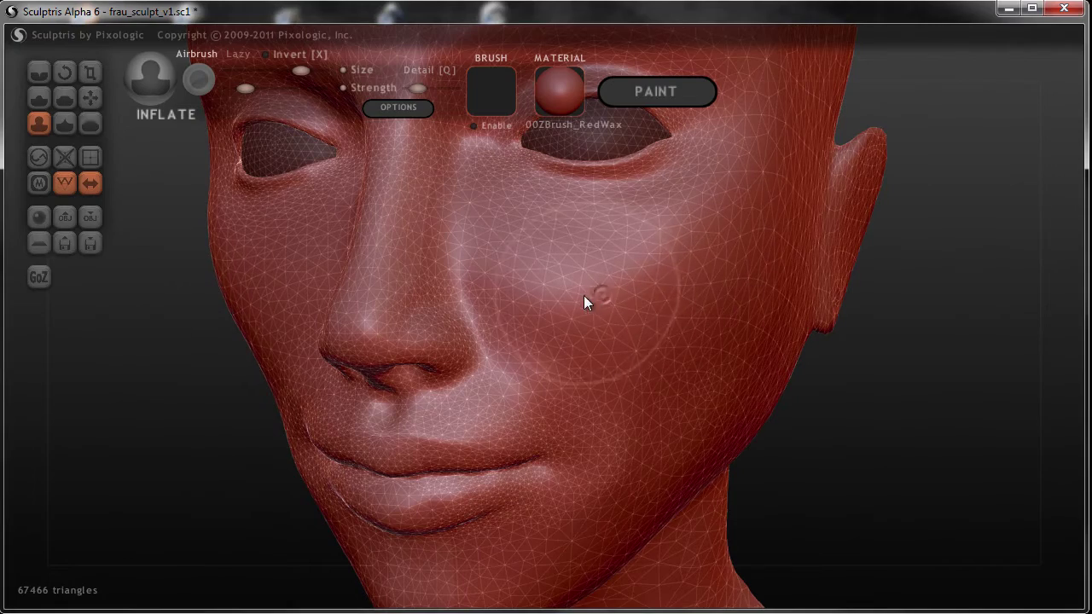
{"action": "mouse_move", "coordinate": [693, 361]}
{"action": "right_mouse_down"}
{"action": "mouse_move", "coordinate": [769, 391]}
{"action": "mouse_move", "coordinate": [706, 405]}
{"action": "right_mouse_up"}
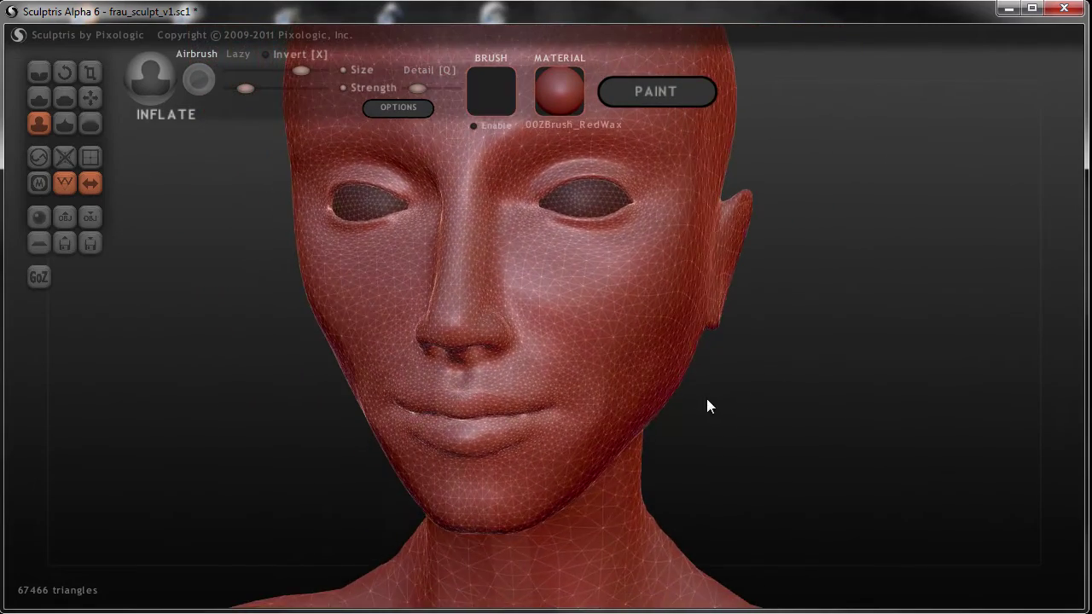
Pinch the brow ridge into a sharper edge with a larger, weaker brush.
{"action": "key", "text": "c"}
{"action": "scroll", "coordinate": [313, 290], "scroll_direction": "up", "scroll_amount": 2}
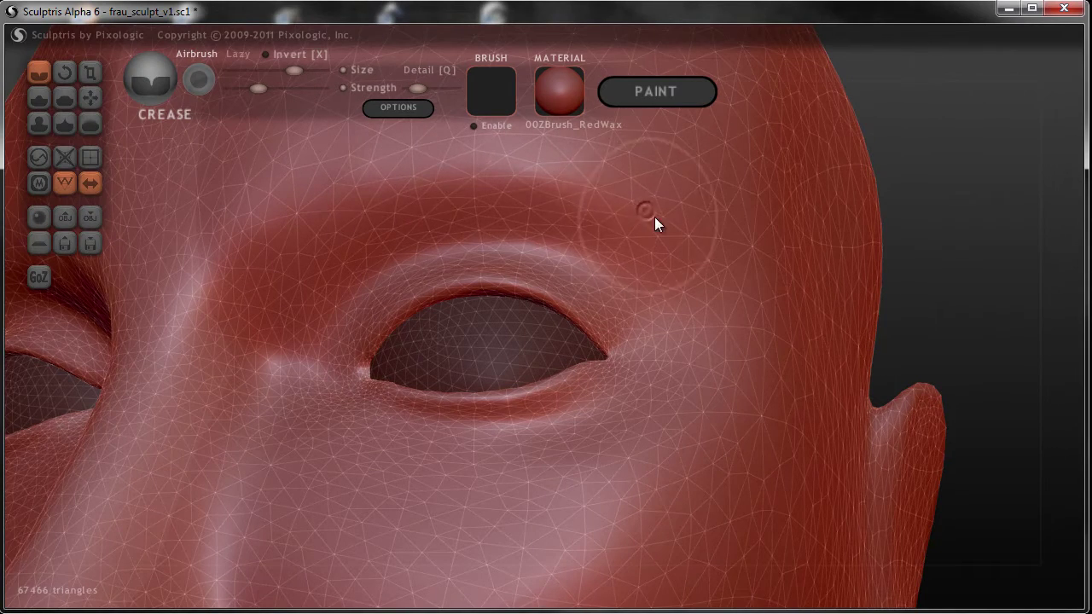
{"action": "scroll", "coordinate": [319, 289], "scroll_direction": "up", "scroll_amount": 2}
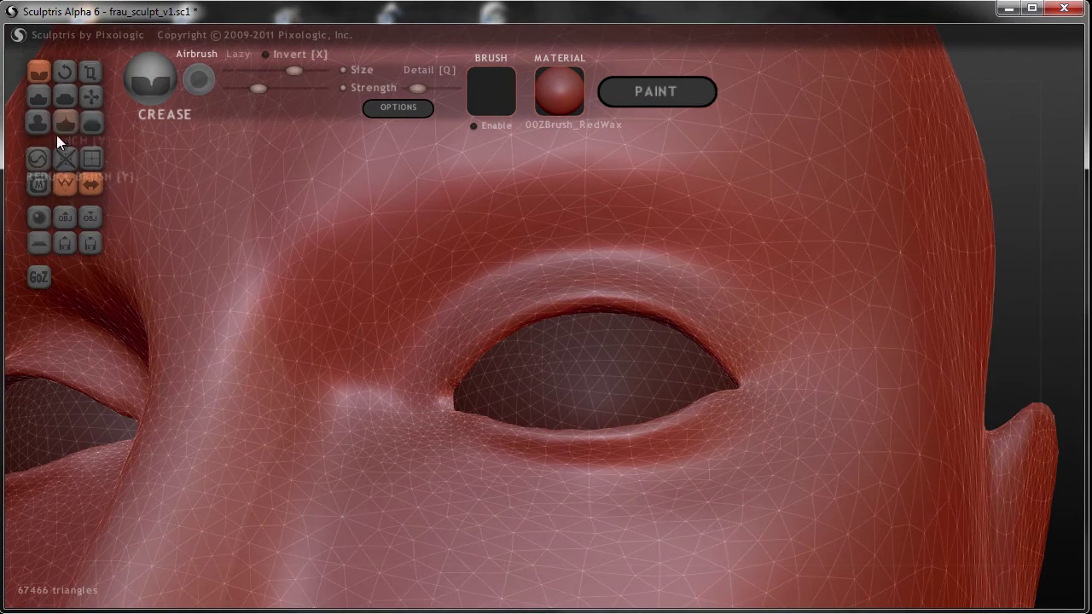
{"action": "left_click", "coordinate": [63, 126]}
{"action": "key", "text": "space"}
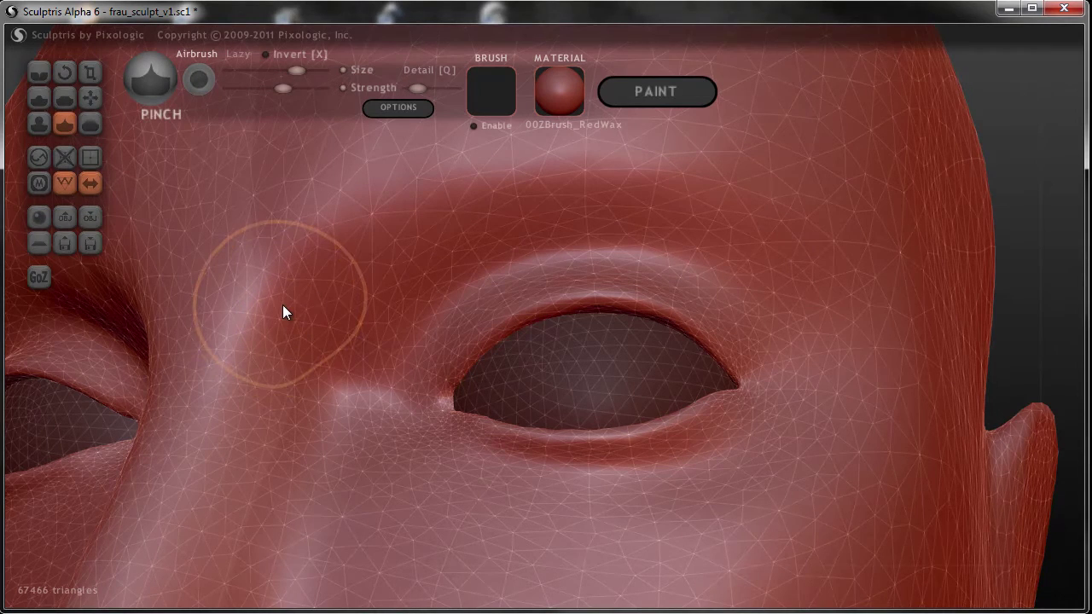
{"action": "mouse_move", "coordinate": [313, 260]}
{"action": "left_mouse_down"}
{"action": "mouse_move", "coordinate": [706, 198]}
{"action": "mouse_move", "coordinate": [789, 230]}
{"action": "left_mouse_up"}
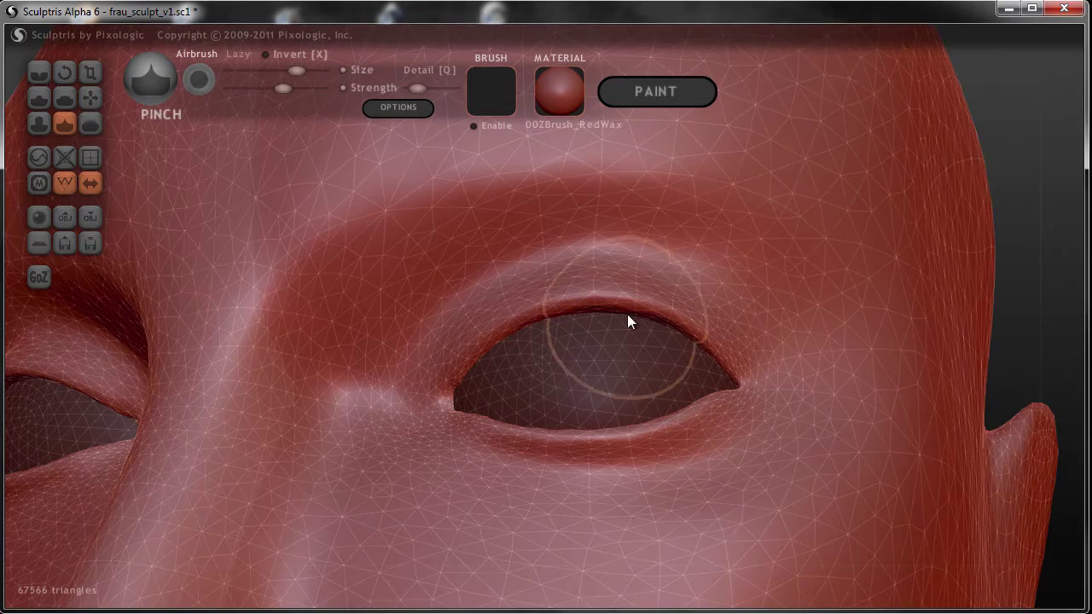
{"action": "right_click_drag", "start_coordinate": [627, 314], "coordinate": [355, 286]}
Crease near the inner eye corner and deepen the fold along the upper eyelid.
{"action": "left_click", "coordinate": [38, 75]}
{"action": "scroll", "coordinate": [409, 400], "scroll_direction": "up", "scroll_amount": 3}
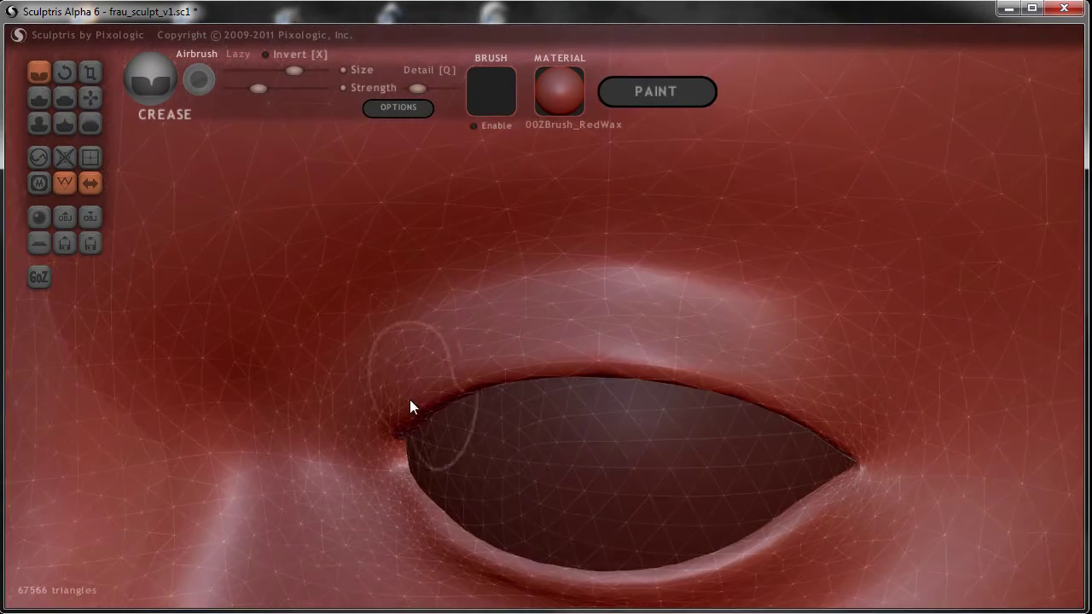
{"action": "scroll", "coordinate": [471, 373], "scroll_direction": "up", "scroll_amount": 2}
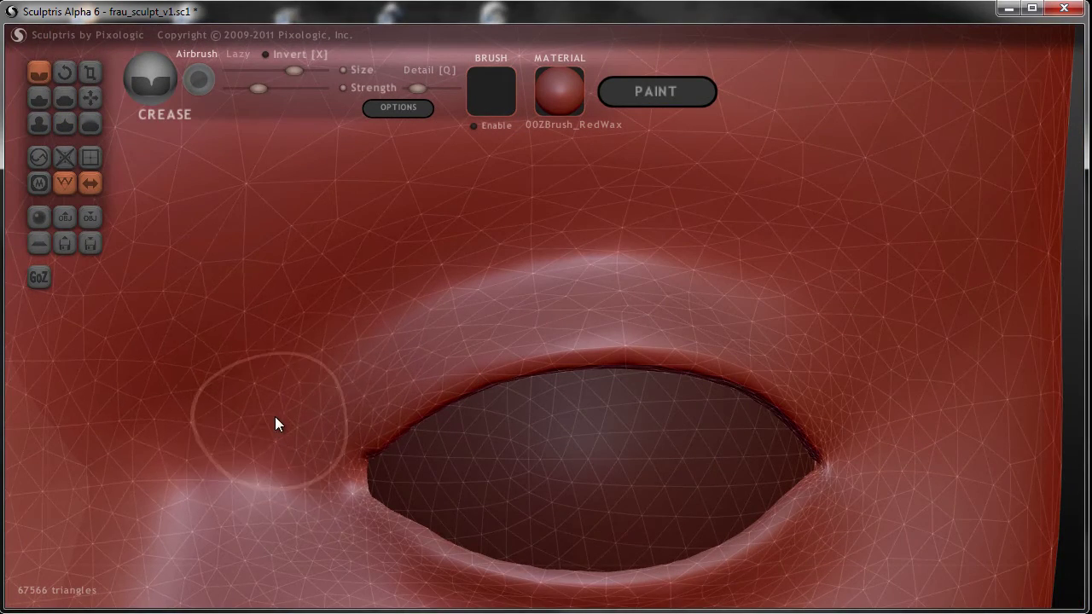
{"action": "left_click_drag", "start_coordinate": [275, 417], "coordinate": [272, 418]}
{"action": "scroll", "coordinate": [272, 418], "scroll_direction": "up", "scroll_amount": 1}
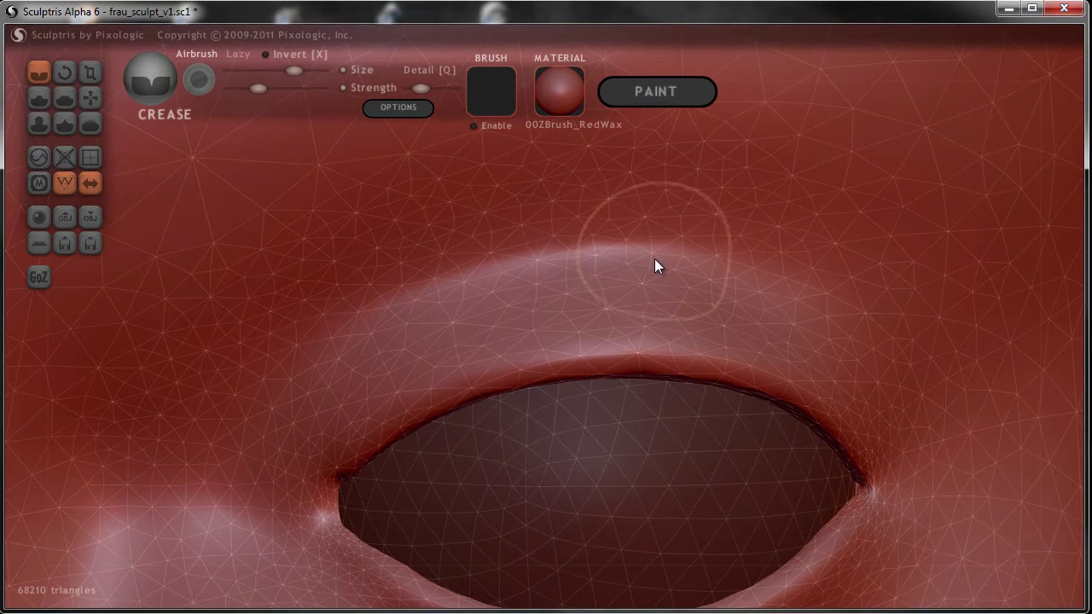
{"action": "left_click_drag", "start_coordinate": [646, 262], "coordinate": [922, 350]}
{"action": "scroll", "coordinate": [198, 474], "scroll_direction": "up", "scroll_amount": 2}
{"action": "left_click_drag", "start_coordinate": [198, 475], "coordinate": [378, 369]}
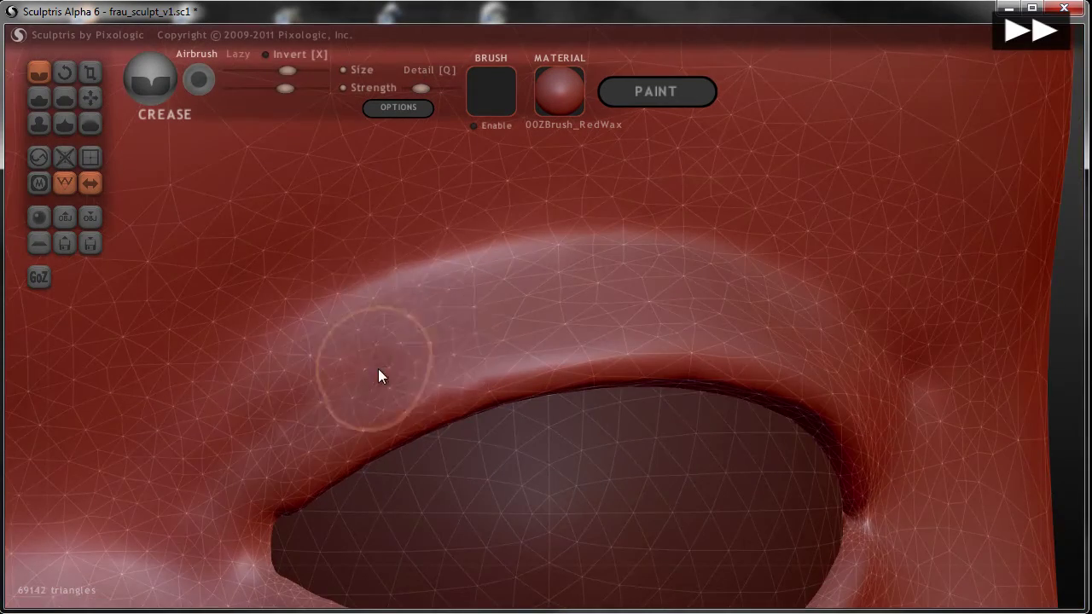
{"action": "right_click_drag", "start_coordinate": [378, 369], "coordinate": [603, 353]}
{"action": "scroll", "coordinate": [654, 336], "scroll_direction": "down", "scroll_amount": 2}
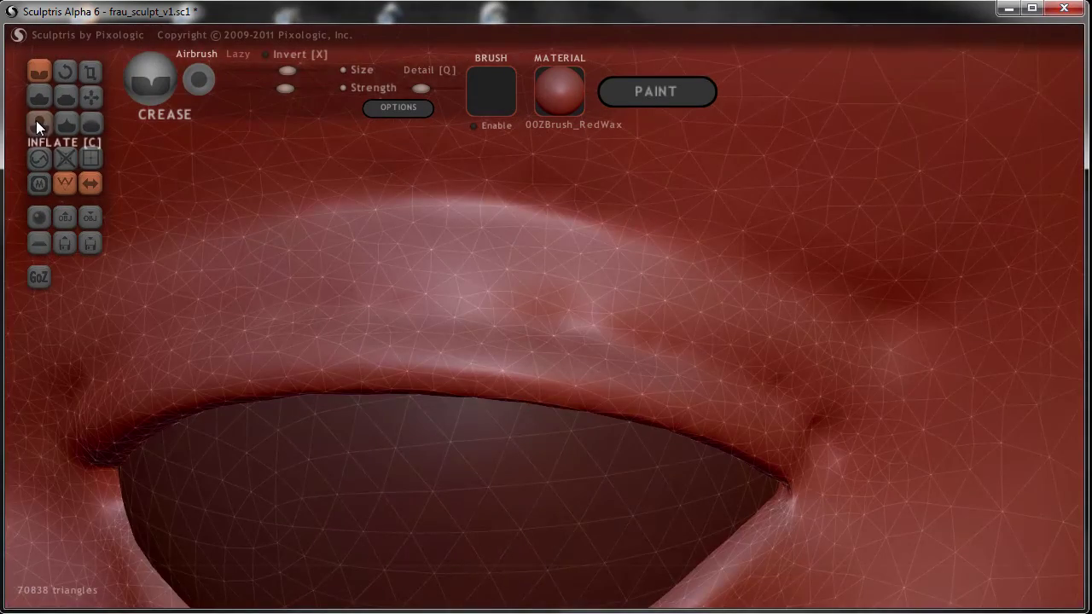
Select the Inflate brush and zoom in around the eye.
{"action": "left_click", "coordinate": [38, 124]}
{"action": "scroll", "coordinate": [504, 263], "scroll_direction": "down", "scroll_amount": 1}
{"action": "scroll", "coordinate": [511, 222], "scroll_direction": "up", "scroll_amount": 1}
{"action": "scroll", "coordinate": [298, 233], "scroll_direction": "up", "scroll_amount": 1}
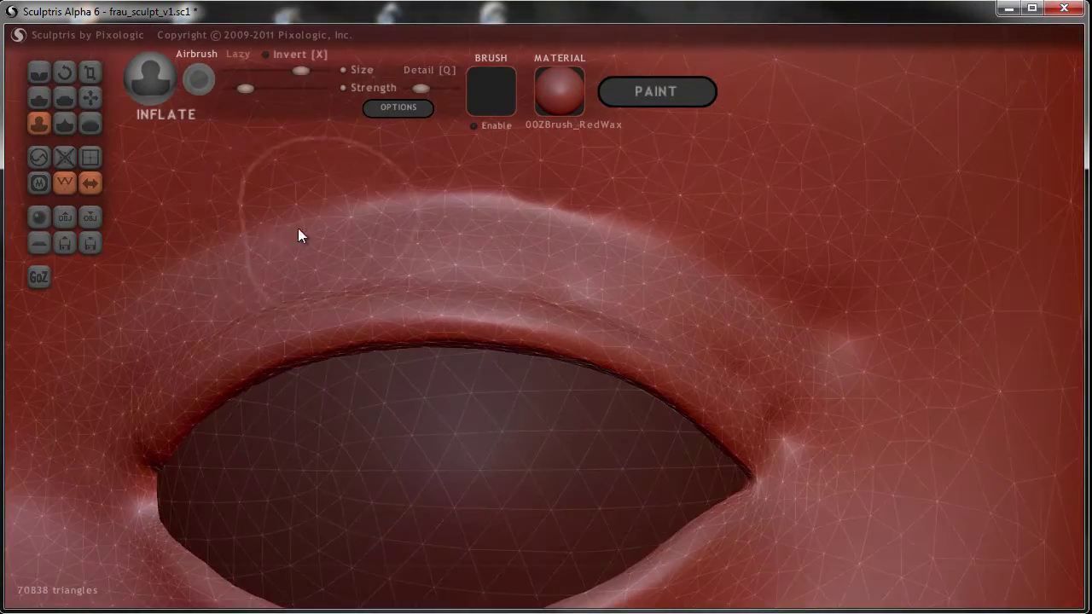
{"action": "scroll", "coordinate": [394, 323], "scroll_direction": "up", "scroll_amount": 1}
Inflate the brow, then use Grab to pull the brow and outer eye corner into shape.
{"action": "mouse_move", "coordinate": [239, 370]}
{"action": "left_mouse_down"}
{"action": "mouse_move", "coordinate": [182, 390]}
{"action": "mouse_move", "coordinate": [264, 336]}
{"action": "mouse_move", "coordinate": [354, 303]}
{"action": "left_mouse_up"}
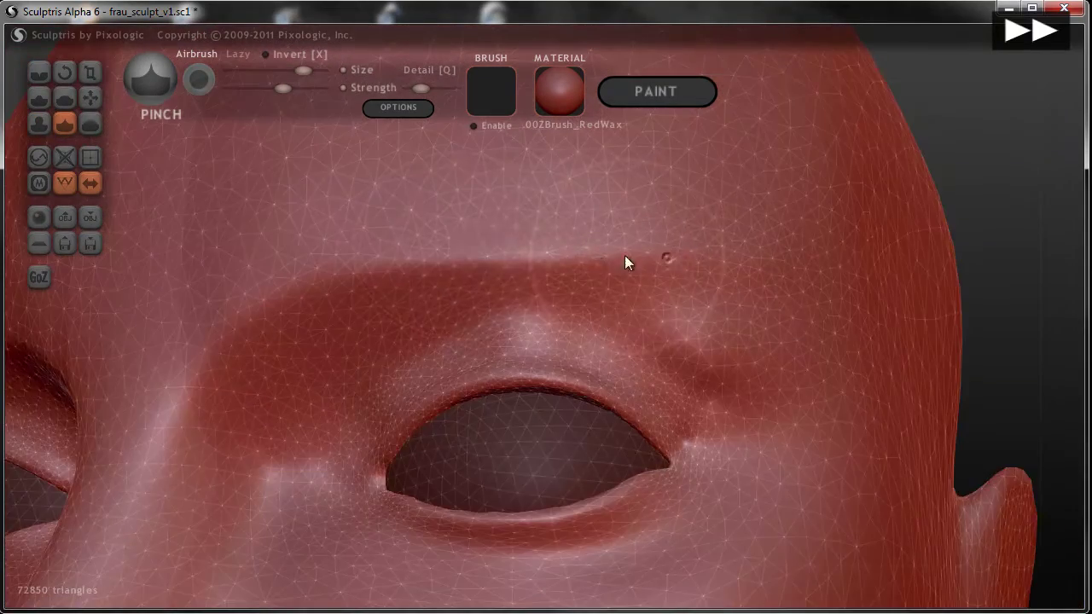
{"action": "scroll", "coordinate": [554, 333], "scroll_direction": "up", "scroll_amount": 3}
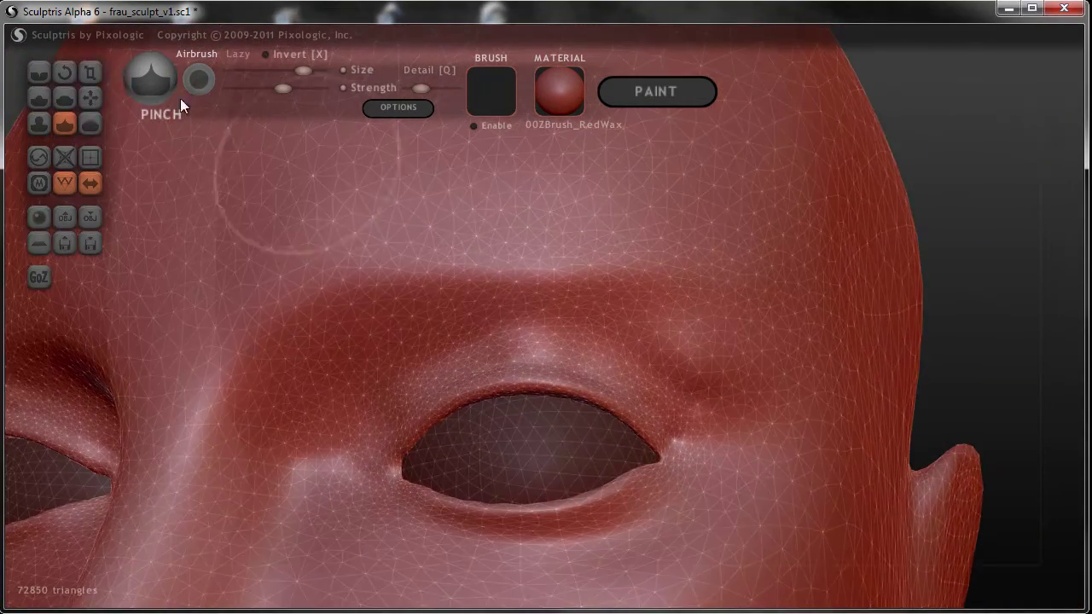
{"action": "left_click", "coordinate": [90, 98]}
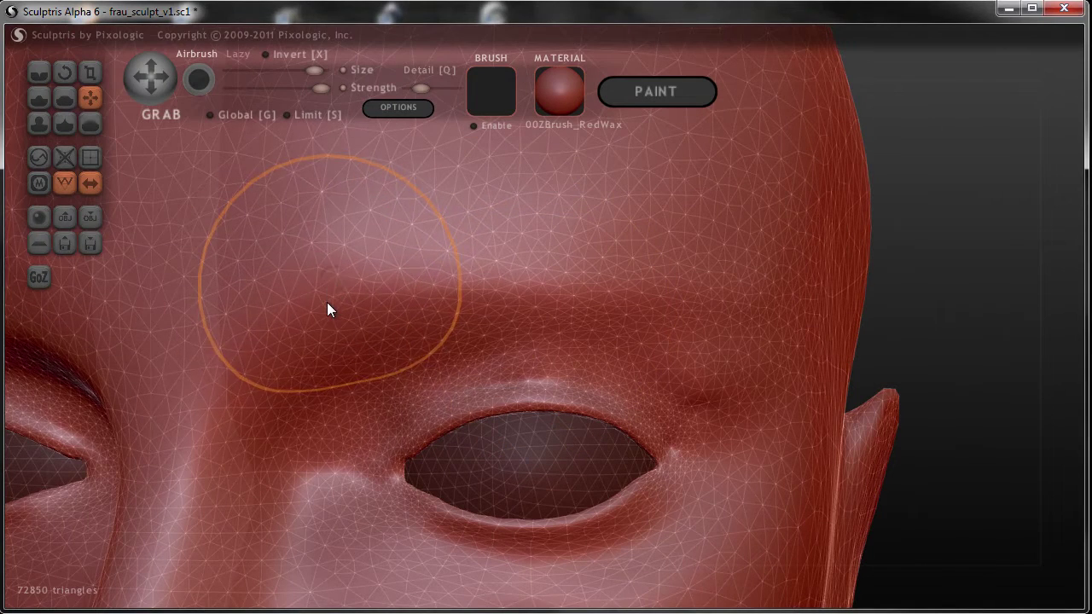
{"action": "mouse_move", "coordinate": [637, 298]}
{"action": "left_mouse_down"}
{"action": "mouse_move", "coordinate": [600, 269]}
{"action": "mouse_move", "coordinate": [702, 274]}
{"action": "left_mouse_up"}
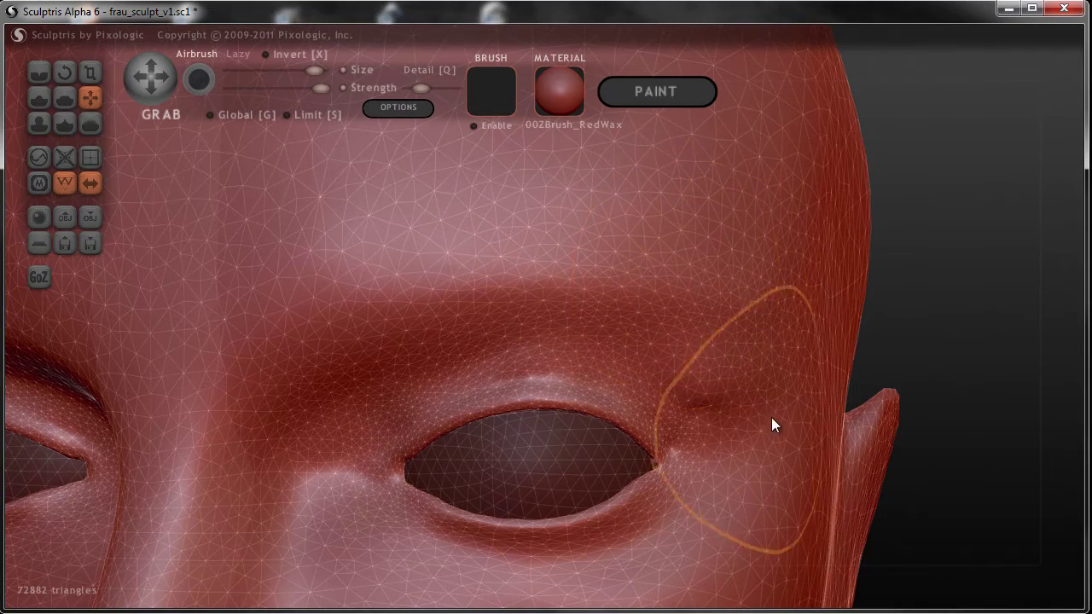
{"action": "right_click_drag", "start_coordinate": [771, 417], "coordinate": [764, 352]}
{"action": "scroll", "coordinate": [741, 337], "scroll_direction": "up", "scroll_amount": 3}
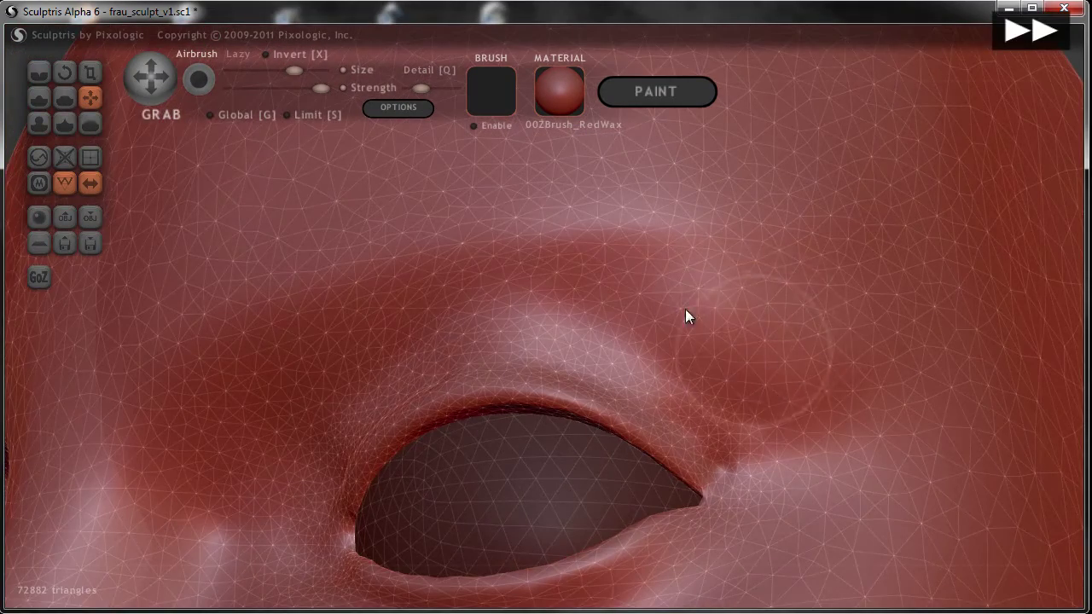
Crease a sharper ridge along the upper eyelid.
{"action": "key", "text": "c"}
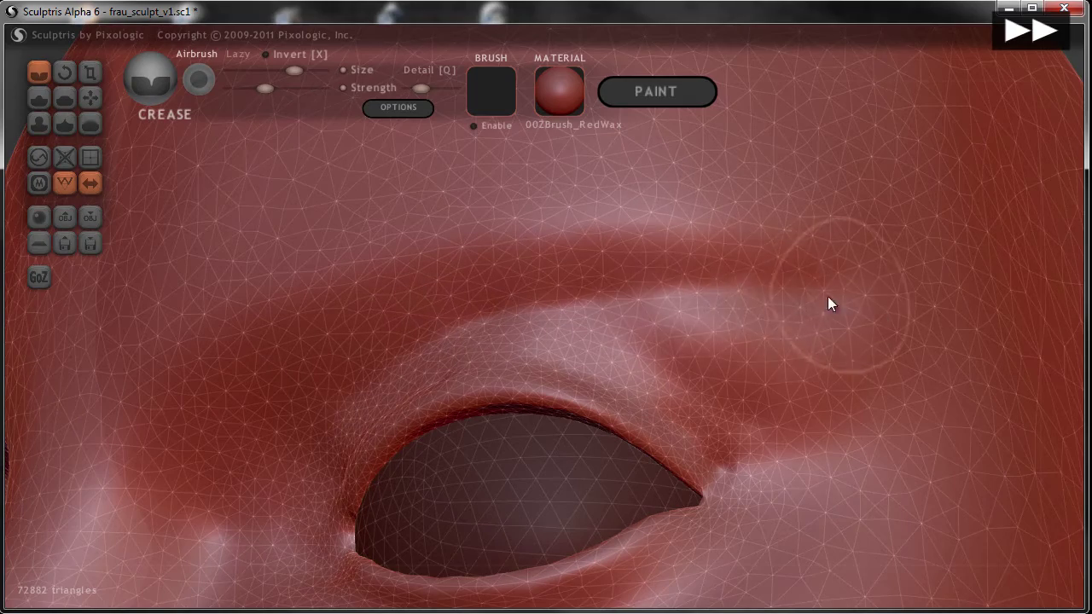
{"action": "left_click_drag", "start_coordinate": [829, 302], "coordinate": [563, 338]}
{"action": "mouse_move", "coordinate": [563, 339]}
{"action": "right_mouse_down"}
{"action": "mouse_move", "coordinate": [245, 374]}
{"action": "mouse_move", "coordinate": [488, 324]}
{"action": "mouse_move", "coordinate": [240, 354]}
{"action": "mouse_move", "coordinate": [217, 305]}
{"action": "right_mouse_up"}
{"action": "left_click_drag", "start_coordinate": [217, 313], "coordinate": [439, 475]}
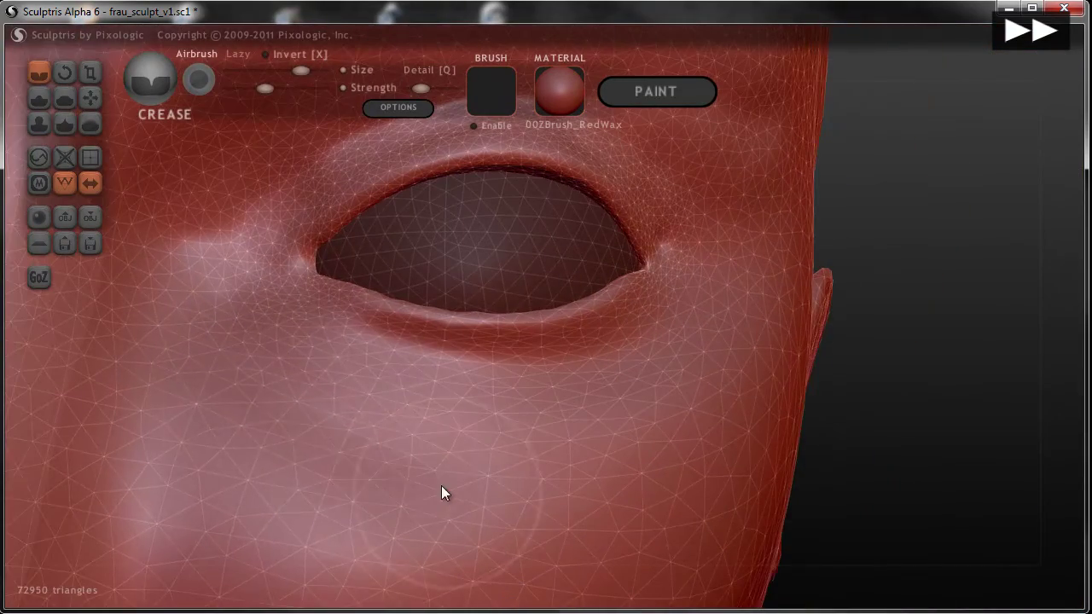
{"action": "right_click_drag", "start_coordinate": [443, 495], "coordinate": [622, 365]}
{"action": "scroll", "coordinate": [622, 365], "scroll_direction": "up", "scroll_amount": 2}
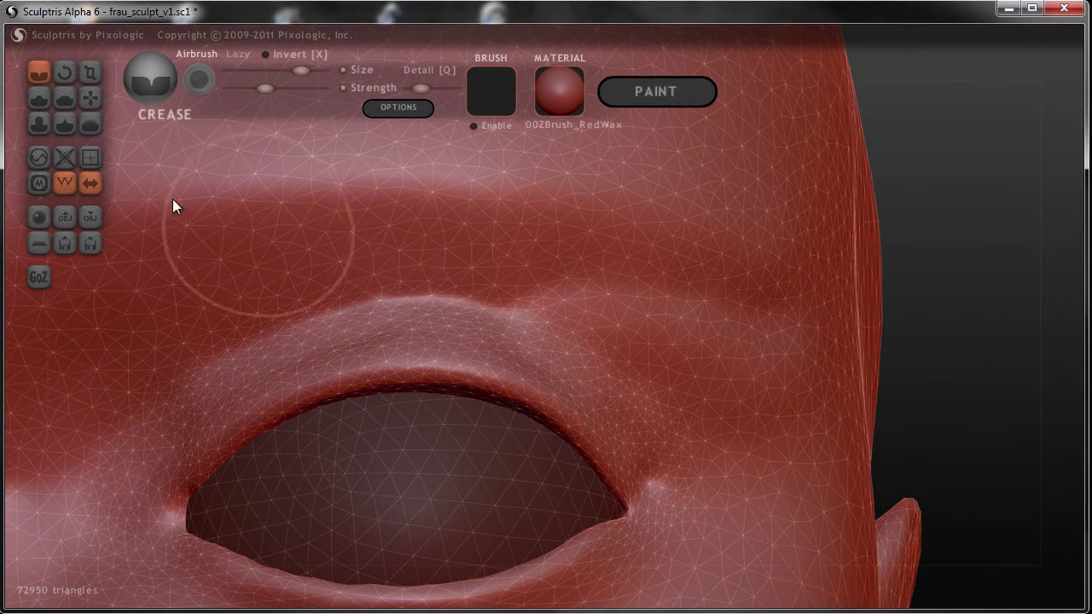
Draw a small bump above the brow, inflate it into a broader bulge, and stroke the brow.
{"action": "left_click", "coordinate": [39, 98]}
{"action": "left_click_drag", "start_coordinate": [469, 305], "coordinate": [461, 295]}
{"action": "scroll", "coordinate": [453, 296], "scroll_direction": "down", "scroll_amount": 3}
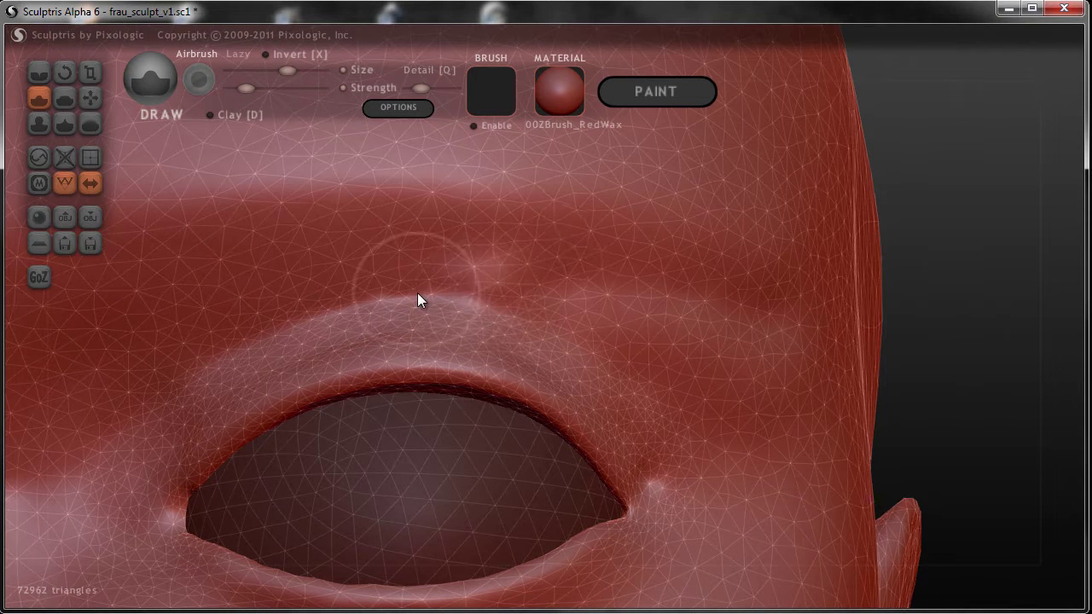
{"action": "left_click", "coordinate": [494, 294]}
{"action": "key", "text": "c"}
{"action": "left_click_drag", "start_coordinate": [464, 269], "coordinate": [545, 310]}
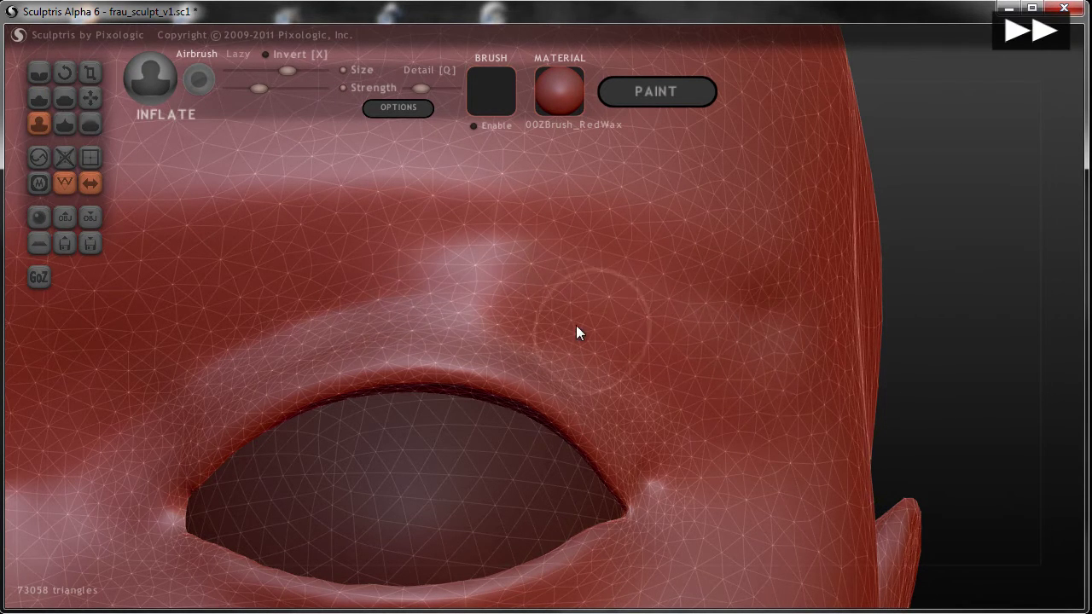
{"action": "left_click", "coordinate": [38, 97]}
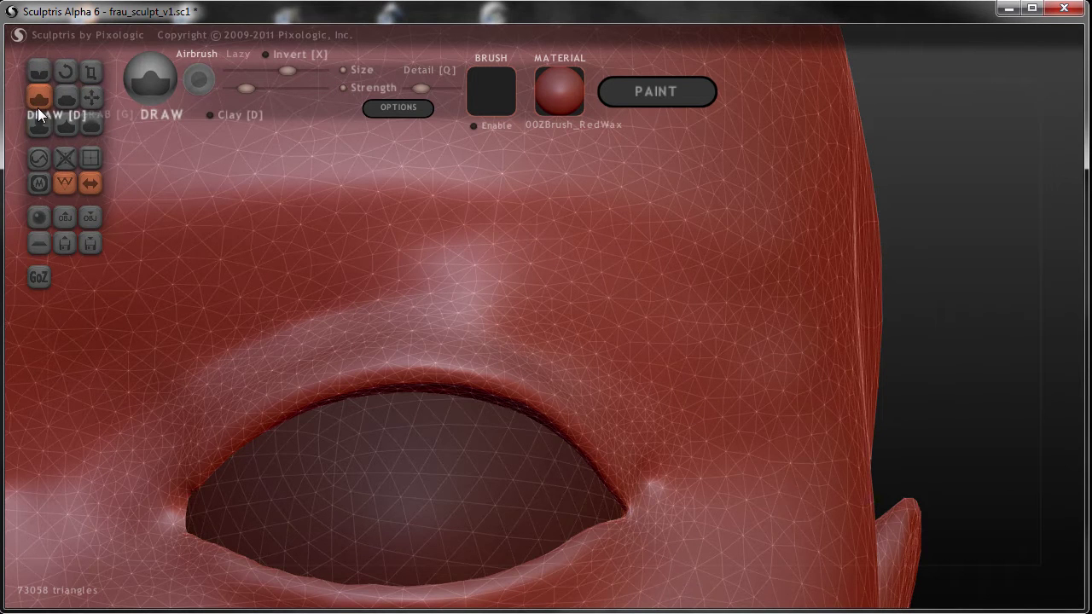
{"action": "scroll", "coordinate": [696, 401], "scroll_direction": "up", "scroll_amount": 3}
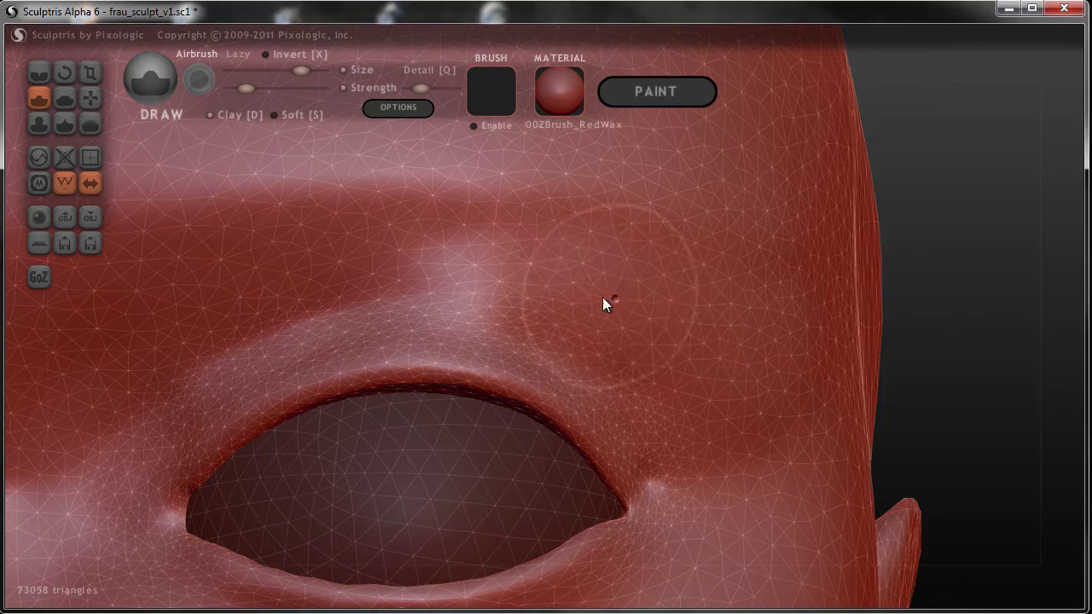
{"action": "mouse_move", "coordinate": [691, 382]}
{"action": "right_mouse_down"}
{"action": "mouse_move", "coordinate": [449, 419]}
{"action": "mouse_move", "coordinate": [656, 415]}
{"action": "right_mouse_up"}
{"action": "left_click_drag", "start_coordinate": [469, 267], "coordinate": [754, 296]}
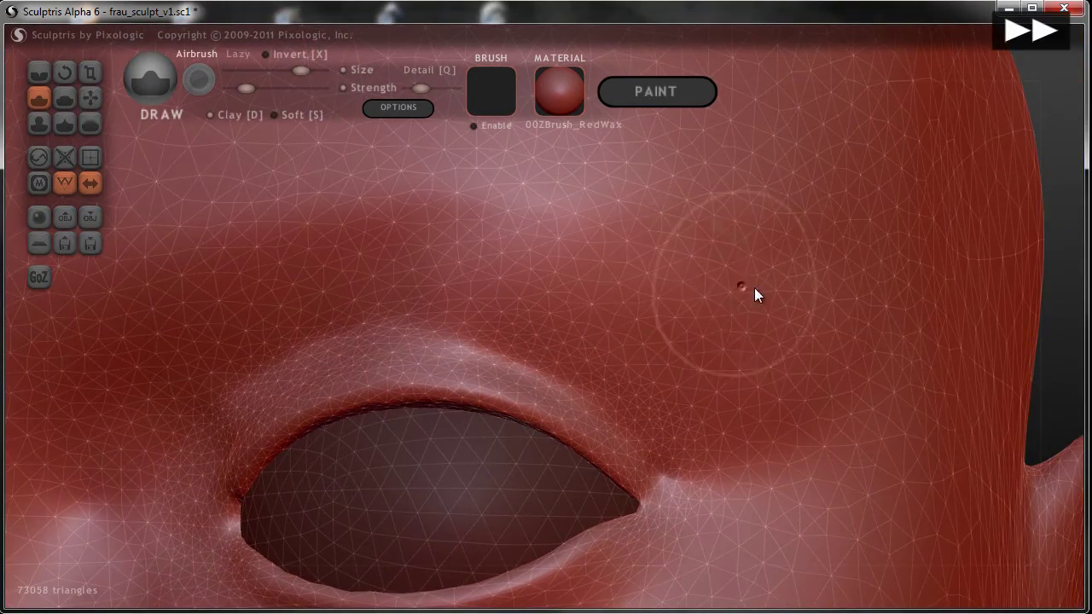
{"action": "right_click_drag", "start_coordinate": [864, 265], "coordinate": [731, 257]}
{"action": "scroll", "coordinate": [688, 238], "scroll_direction": "up", "scroll_amount": 3}
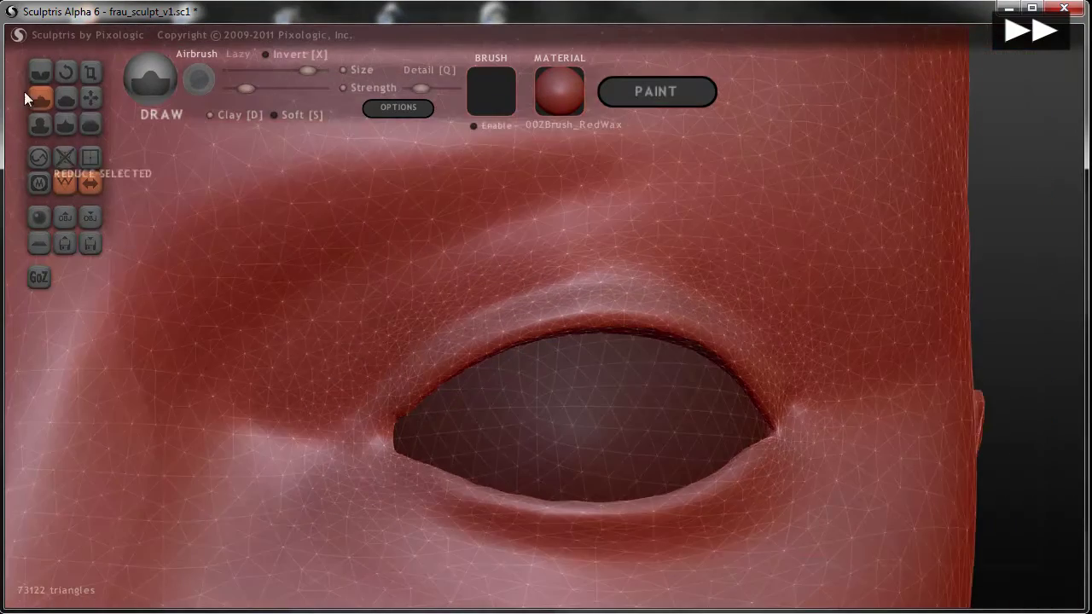
Crease the outer corner of the eye.
{"action": "left_click", "coordinate": [38, 123]}
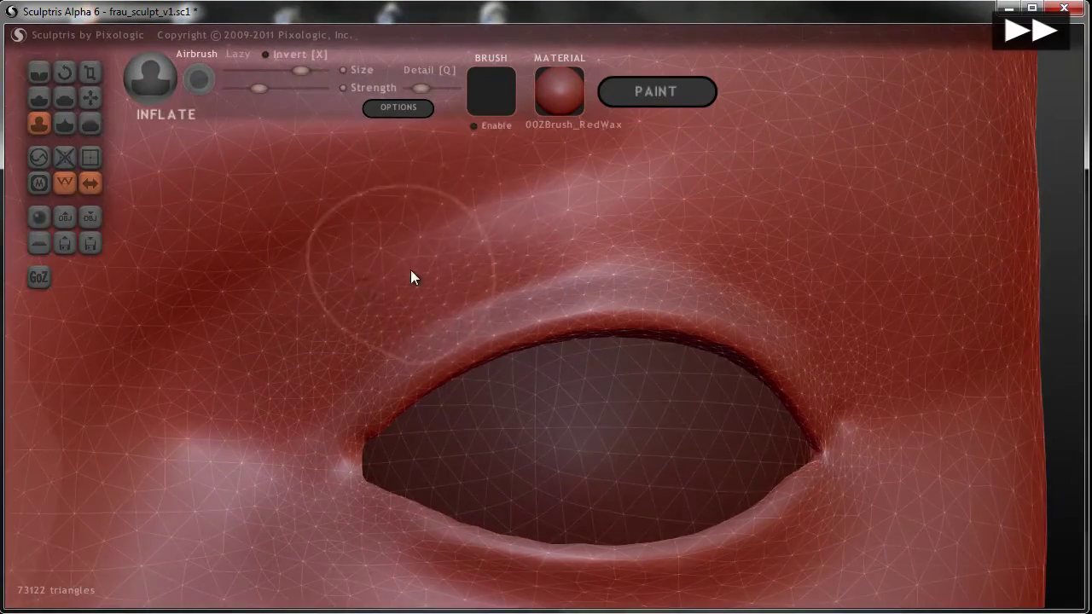
{"action": "key", "text": "c"}
{"action": "key", "text": "w"}
{"action": "scroll", "coordinate": [299, 378], "scroll_direction": "up", "scroll_amount": 2}
{"action": "left_click_drag", "start_coordinate": [232, 430], "coordinate": [764, 282]}
{"action": "key", "text": "w"}
{"action": "mouse_move", "coordinate": [195, 415]}
{"action": "right_mouse_down"}
{"action": "mouse_move", "coordinate": [256, 394]}
{"action": "mouse_move", "coordinate": [828, 317]}
{"action": "right_mouse_up"}
{"action": "mouse_move", "coordinate": [829, 318]}
{"action": "left_mouse_down"}
{"action": "mouse_move", "coordinate": [649, 441]}
{"action": "mouse_move", "coordinate": [689, 353]}
{"action": "mouse_move", "coordinate": [712, 339]}
{"action": "left_mouse_up"}
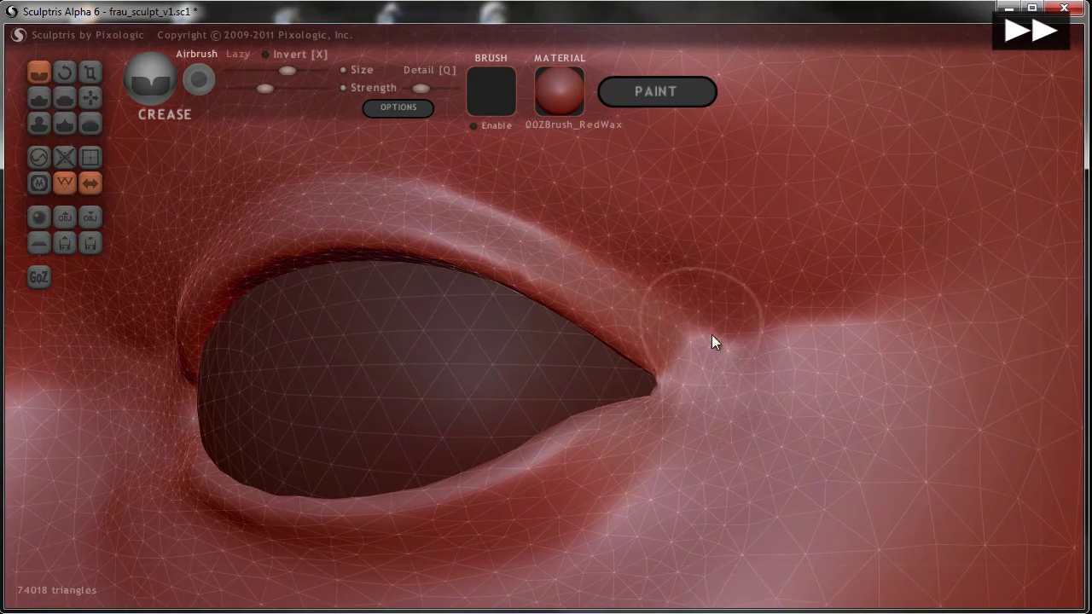
{"action": "scroll", "coordinate": [711, 339], "scroll_direction": "down", "scroll_amount": 5}
Inflate the brow out toward the temple.
{"action": "left_click", "coordinate": [39, 98]}
{"action": "left_click", "coordinate": [35, 126]}
{"action": "right_click_drag", "start_coordinate": [668, 173], "coordinate": [556, 293]}
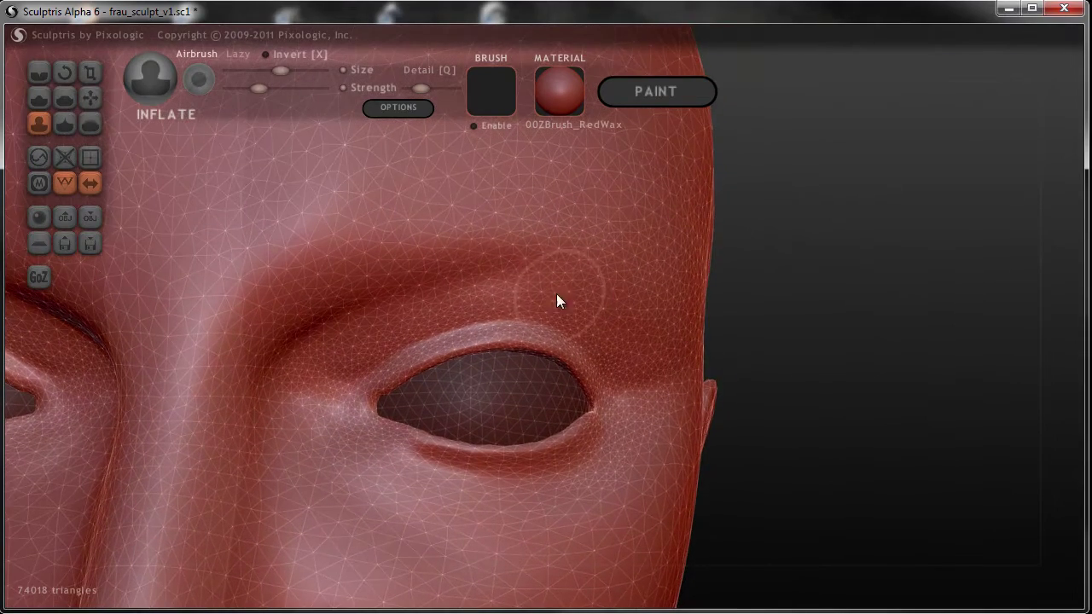
{"action": "mouse_move", "coordinate": [427, 263]}
{"action": "left_mouse_down"}
{"action": "mouse_move", "coordinate": [522, 258]}
{"action": "mouse_move", "coordinate": [603, 273]}
{"action": "mouse_move", "coordinate": [592, 278]}
{"action": "mouse_move", "coordinate": [668, 310]}
{"action": "left_mouse_up"}
{"action": "mouse_move", "coordinate": [682, 329]}
{"action": "right_mouse_down"}
{"action": "mouse_move", "coordinate": [605, 353]}
{"action": "mouse_move", "coordinate": [633, 333]}
{"action": "right_mouse_up"}
Pinch the brow crease sharper.
{"action": "left_click", "coordinate": [65, 124]}
{"action": "scroll", "coordinate": [256, 303], "scroll_direction": "down", "scroll_amount": 2}
{"action": "left_click_drag", "start_coordinate": [253, 300], "coordinate": [596, 268]}
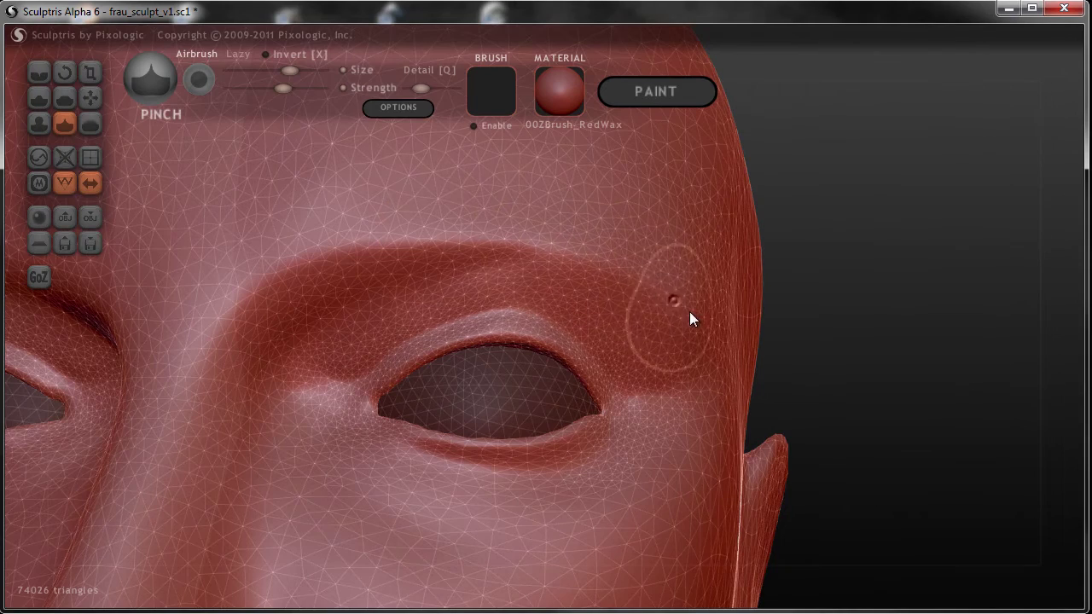
{"action": "scroll", "coordinate": [674, 346], "scroll_direction": "down", "scroll_amount": 3}
Hide the wireframe and orbit to a three-quarter view of the whole face.
{"action": "right_click_drag", "start_coordinate": [658, 381], "coordinate": [584, 454]}
{"action": "key", "text": "w"}
{"action": "scroll", "coordinate": [584, 454], "scroll_direction": "down", "scroll_amount": 3}
{"action": "mouse_move", "coordinate": [669, 290]}
{"action": "right_mouse_down"}
{"action": "mouse_move", "coordinate": [521, 303]}
{"action": "mouse_move", "coordinate": [596, 305]}
{"action": "right_mouse_up"}
{"action": "scroll", "coordinate": [469, 309], "scroll_direction": "up", "scroll_amount": 2}
Orbit around to a front view of the lips and chin.
{"action": "scroll", "coordinate": [709, 300], "scroll_direction": "down", "scroll_amount": 1}
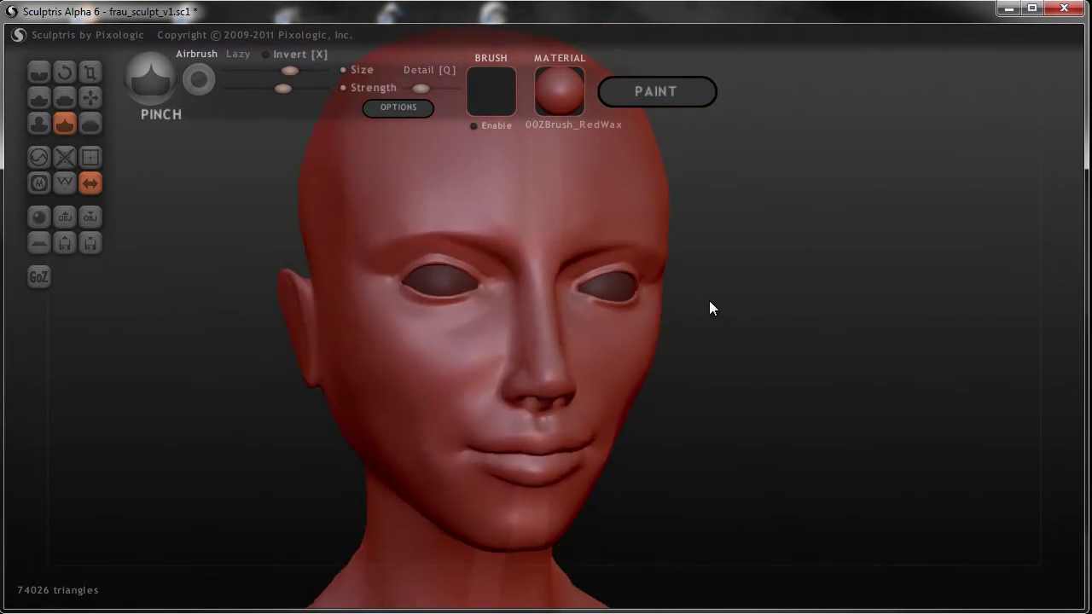
{"action": "right_click_drag", "start_coordinate": [709, 300], "coordinate": [562, 358]}
{"action": "scroll", "coordinate": [562, 358], "scroll_direction": "up", "scroll_amount": 2}
{"action": "scroll", "coordinate": [587, 495], "scroll_direction": "up", "scroll_amount": 2}
{"action": "mouse_move", "coordinate": [587, 495]}
{"action": "right_mouse_down"}
{"action": "mouse_move", "coordinate": [634, 332]}
{"action": "mouse_move", "coordinate": [770, 361]}
{"action": "mouse_move", "coordinate": [715, 408]}
{"action": "right_mouse_up"}
{"action": "scroll", "coordinate": [715, 408], "scroll_direction": "up", "scroll_amount": 2}
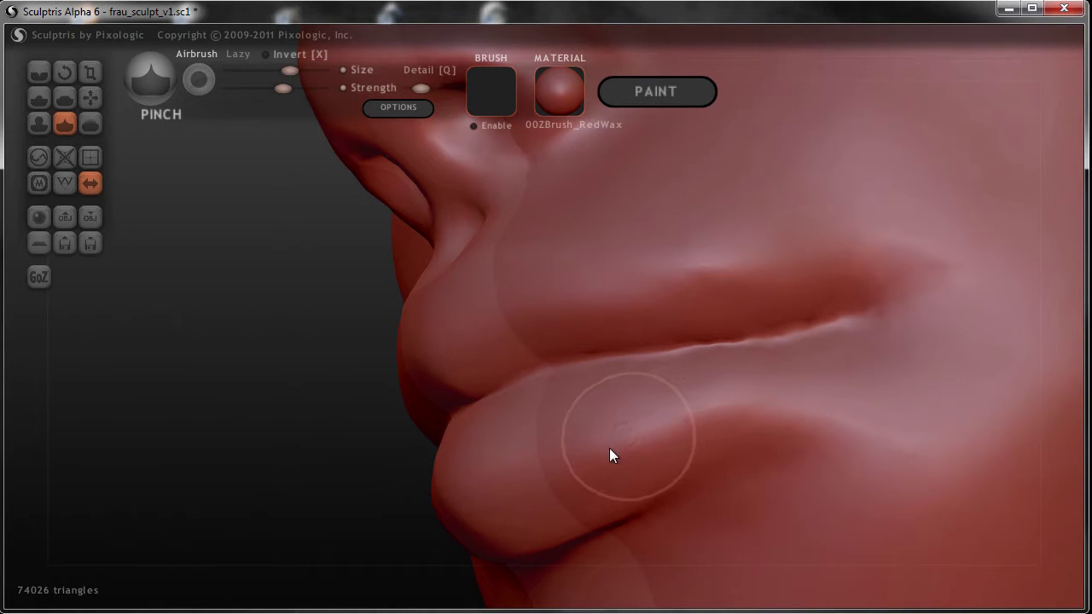
{"action": "mouse_move", "coordinate": [698, 264]}
{"action": "right_mouse_down"}
{"action": "mouse_move", "coordinate": [740, 313]}
{"action": "mouse_move", "coordinate": [820, 360]}
{"action": "mouse_move", "coordinate": [212, 205]}
{"action": "right_mouse_up"}
{"action": "scroll", "coordinate": [381, 277], "scroll_direction": "up", "scroll_amount": 1}
{"action": "scroll", "coordinate": [384, 275], "scroll_direction": "up", "scroll_amount": 1}
Pinch a sharper edge along the upper lip, with wireframe on and detail raised slightly.
{"action": "left_click", "coordinate": [384, 276]}
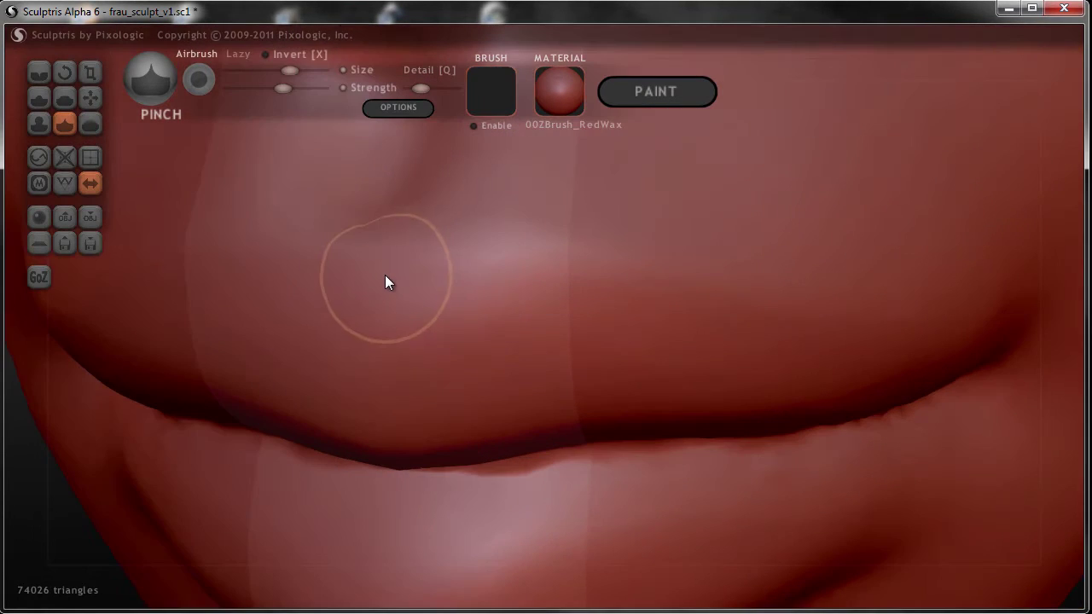
{"action": "left_click_drag", "start_coordinate": [366, 250], "coordinate": [423, 250]}
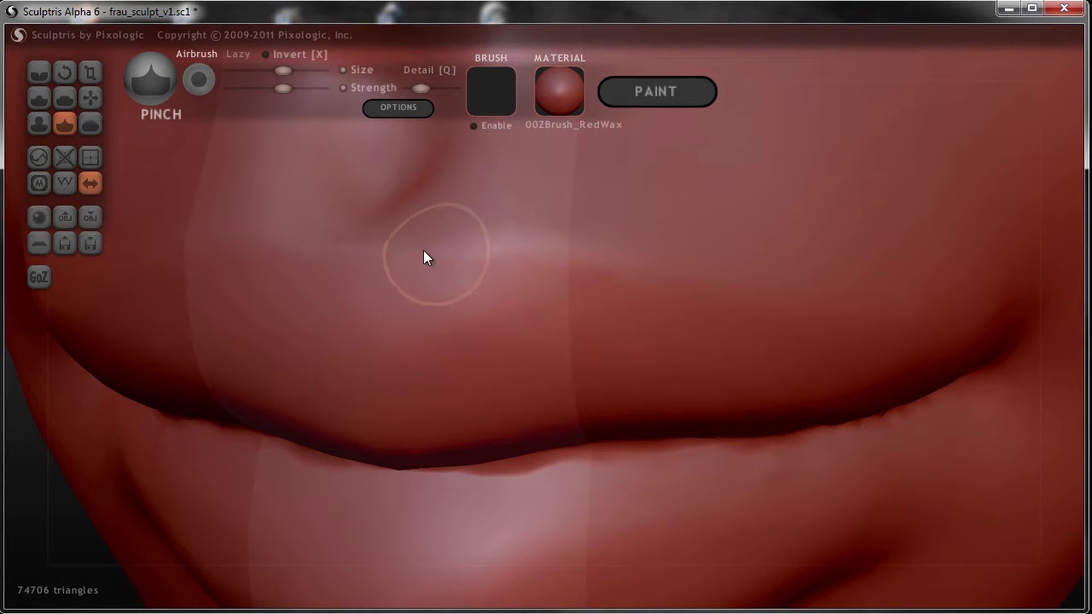
{"action": "left_click", "coordinate": [64, 182]}
{"action": "left_click_drag", "start_coordinate": [422, 91], "coordinate": [426, 91]}
{"action": "left_click_drag", "start_coordinate": [350, 255], "coordinate": [573, 255]}
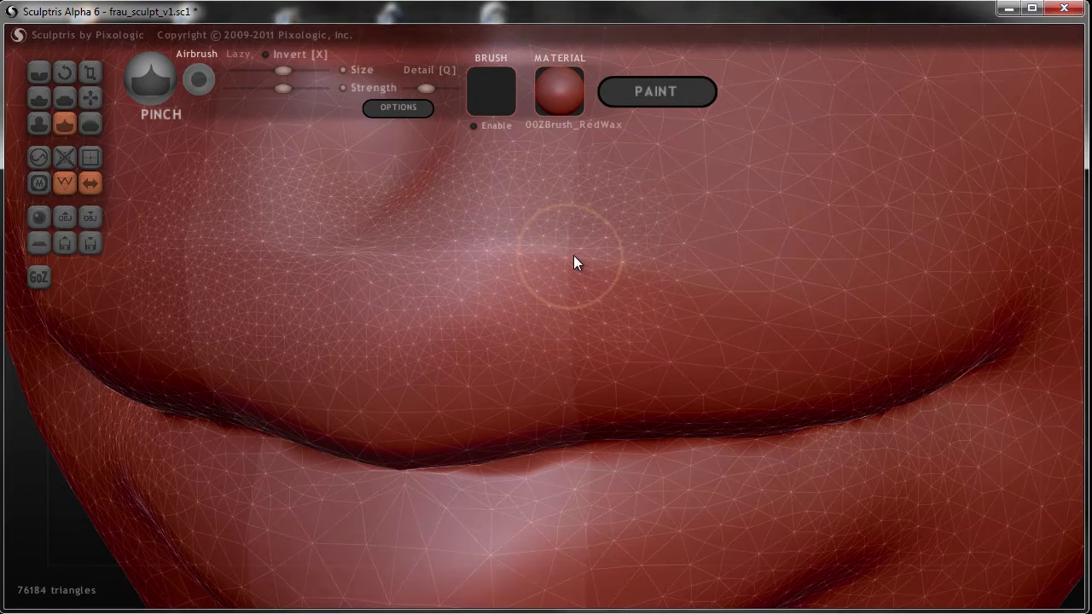
{"action": "left_click", "coordinate": [378, 253]}
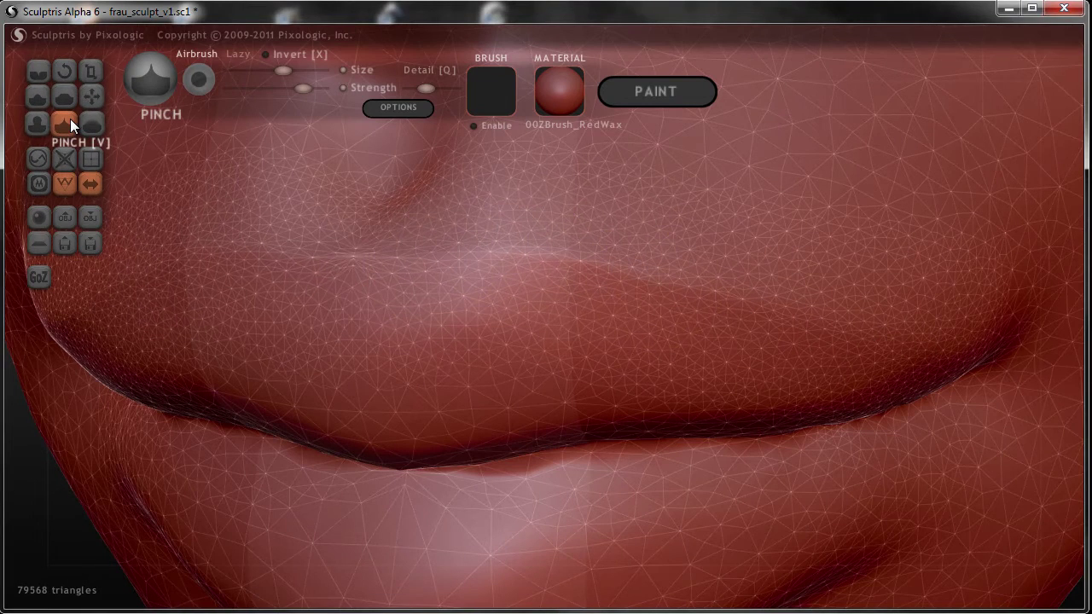
Crease a line along the upper lip, undoing the overshooting stroke.
{"action": "left_click", "coordinate": [30, 65]}
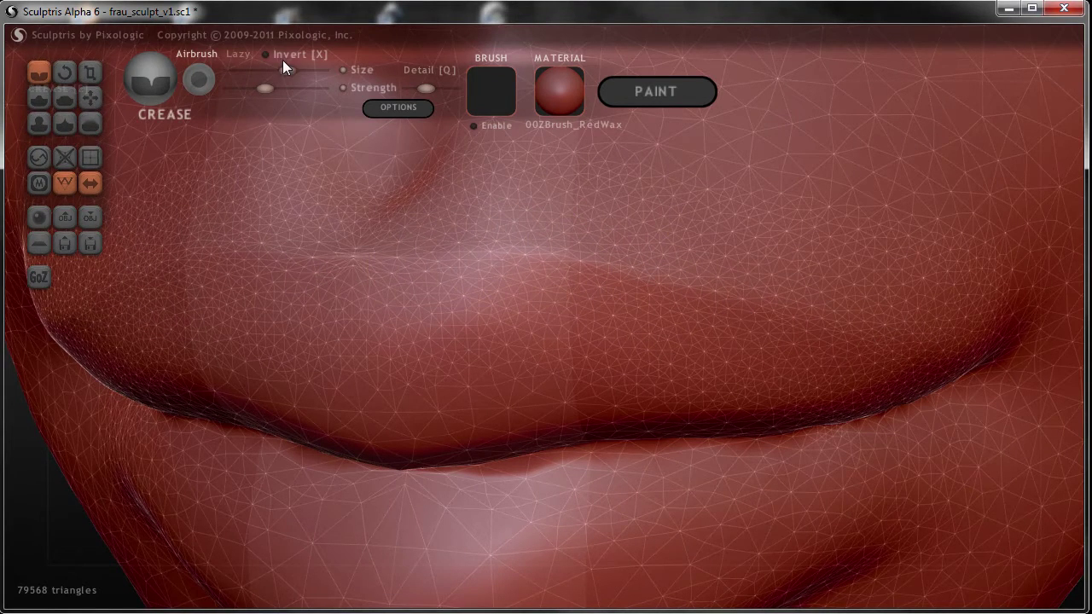
{"action": "left_click_drag", "start_coordinate": [179, 259], "coordinate": [534, 253]}
{"action": "left_click_drag", "start_coordinate": [604, 290], "coordinate": [766, 245]}
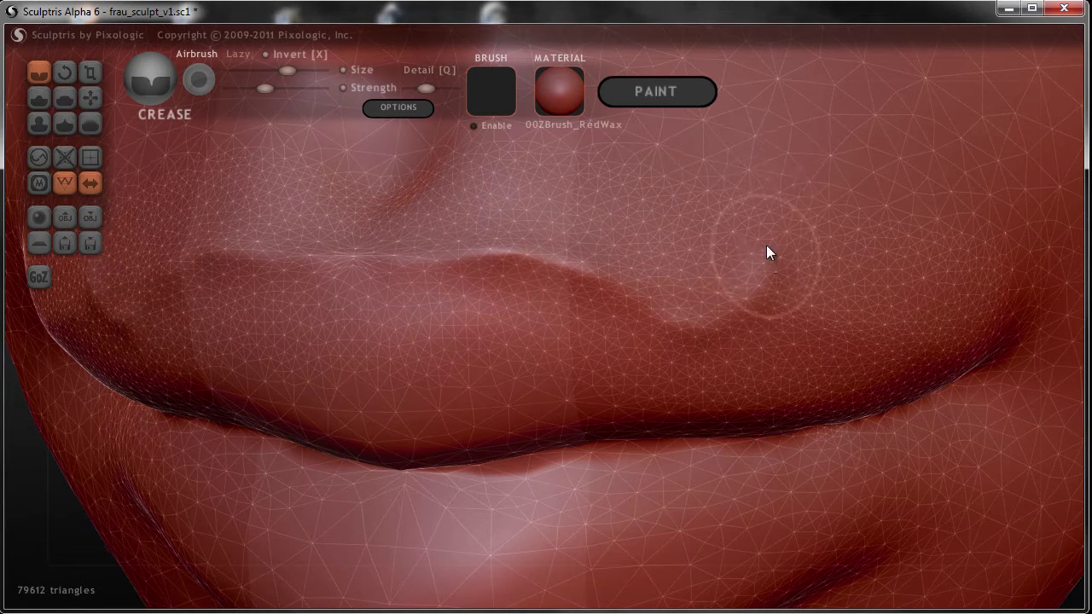
{"action": "key", "text": "ctrl+z"}
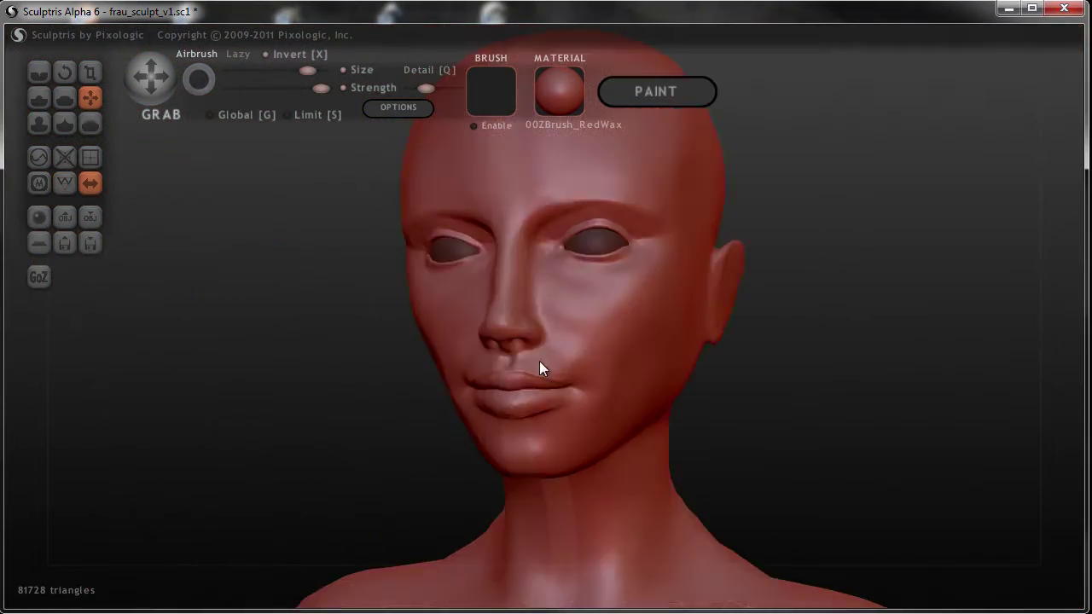
Orbit the head to a three-quarter view.
{"action": "mouse_move", "coordinate": [539, 368]}
{"action": "right_mouse_down"}
{"action": "mouse_move", "coordinate": [478, 365]}
{"action": "mouse_move", "coordinate": [765, 384]}
{"action": "mouse_move", "coordinate": [531, 363]}
{"action": "right_mouse_up"}
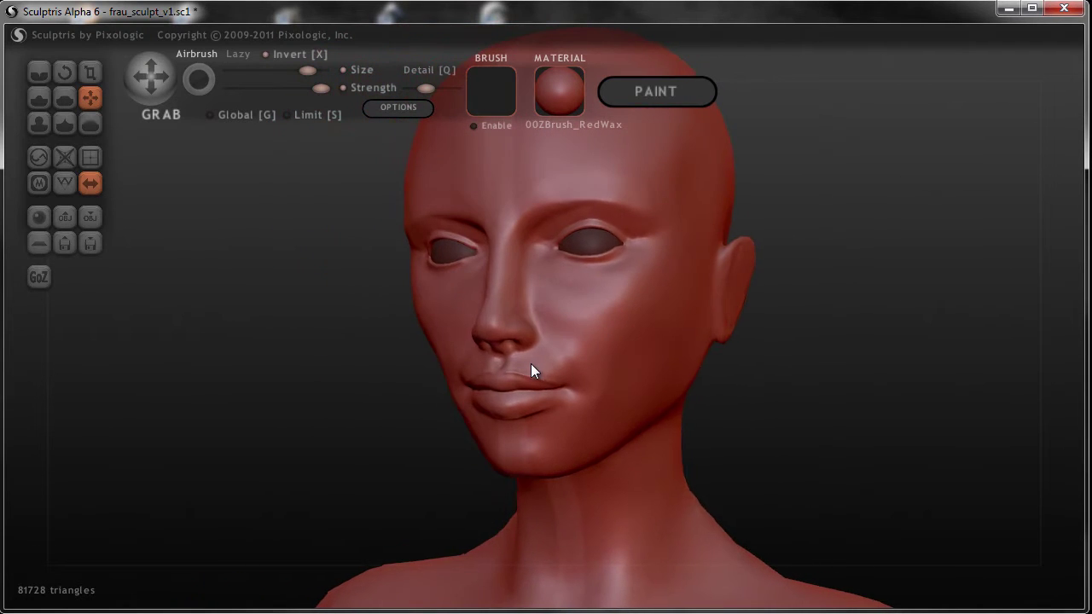
Save the sculpt under the new file name frau_sculpt_v2.sc1.
{"action": "left_click", "coordinate": [90, 244]}
{"action": "left_click", "coordinate": [181, 396]}
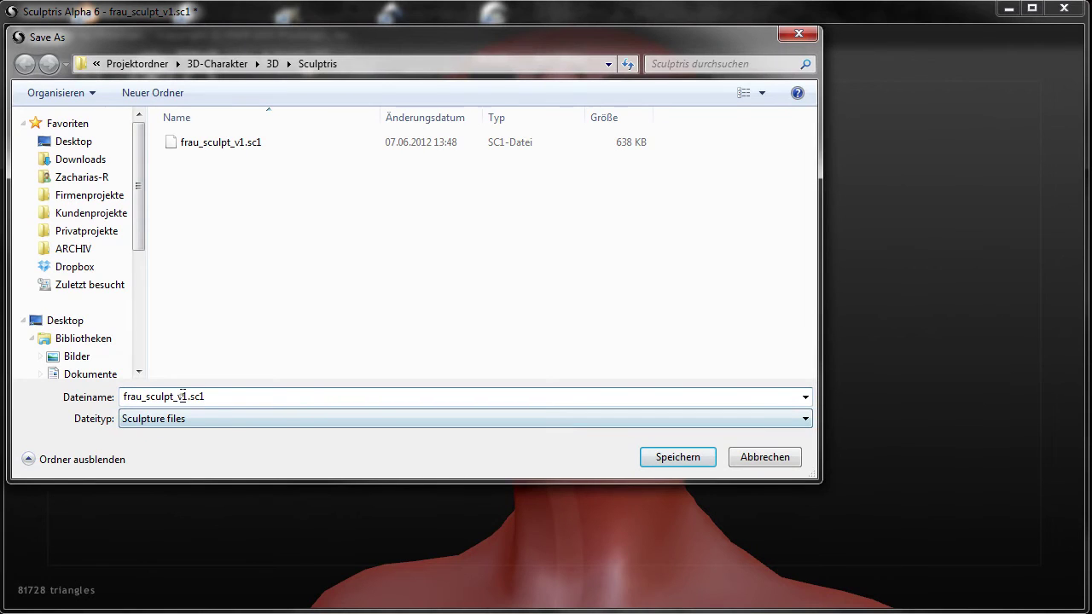
{"action": "type", "text": "2"}
{"action": "left_click", "coordinate": [693, 459]}
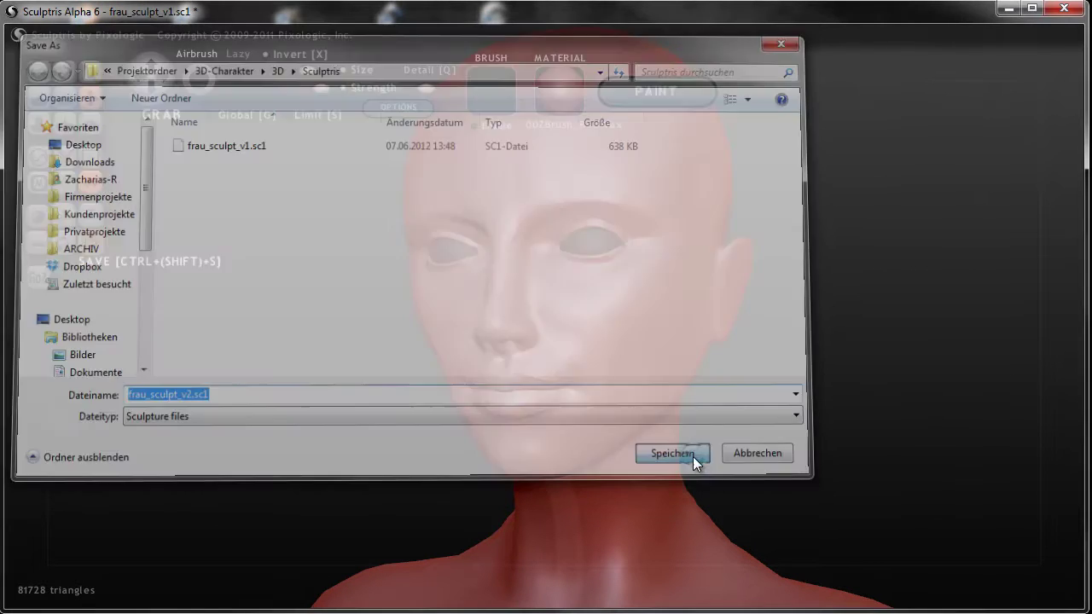
{"action": "mouse_move", "coordinate": [707, 463]}
{"action": "left_mouse_down"}
{"action": "mouse_move", "coordinate": [453, 419]}
{"action": "mouse_move", "coordinate": [562, 376]}
{"action": "left_mouse_up"}
With wireframe on, pinch sharp lines along the neck and from the jaw toward the ear.
{"action": "left_click", "coordinate": [64, 182]}
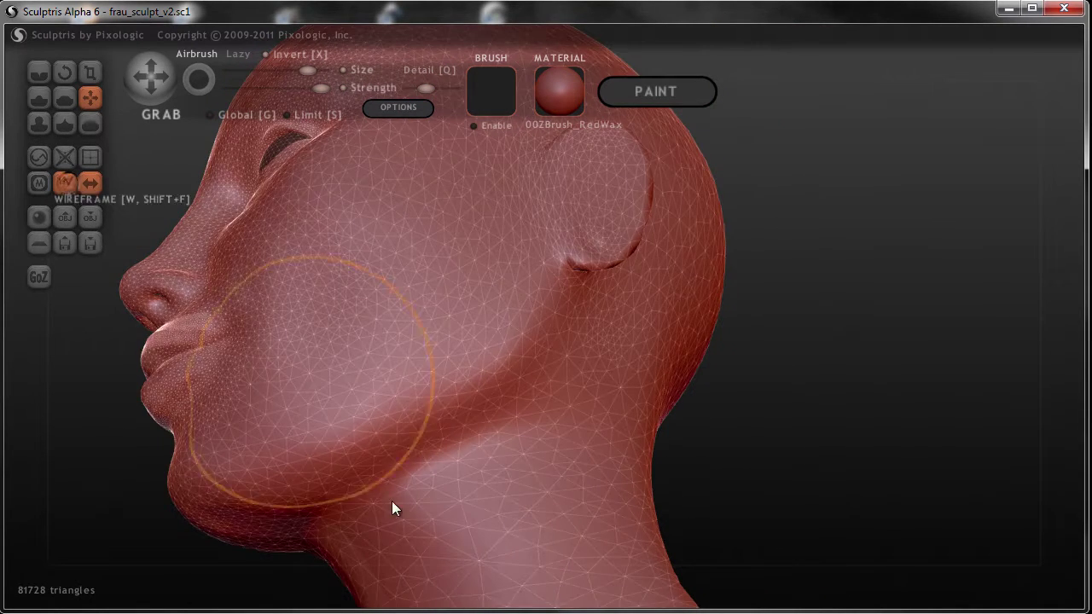
{"action": "left_click_drag", "start_coordinate": [391, 501], "coordinate": [446, 499]}
{"action": "right_click_drag", "start_coordinate": [446, 499], "coordinate": [246, 409]}
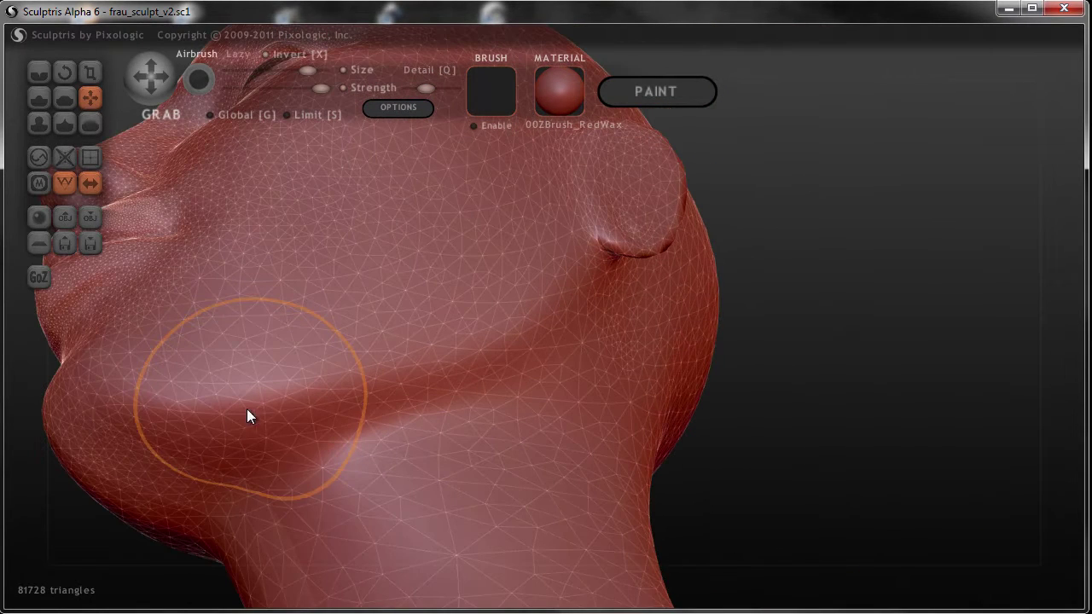
{"action": "left_click", "coordinate": [64, 124]}
{"action": "scroll", "coordinate": [68, 376], "scroll_direction": "up", "scroll_amount": 3}
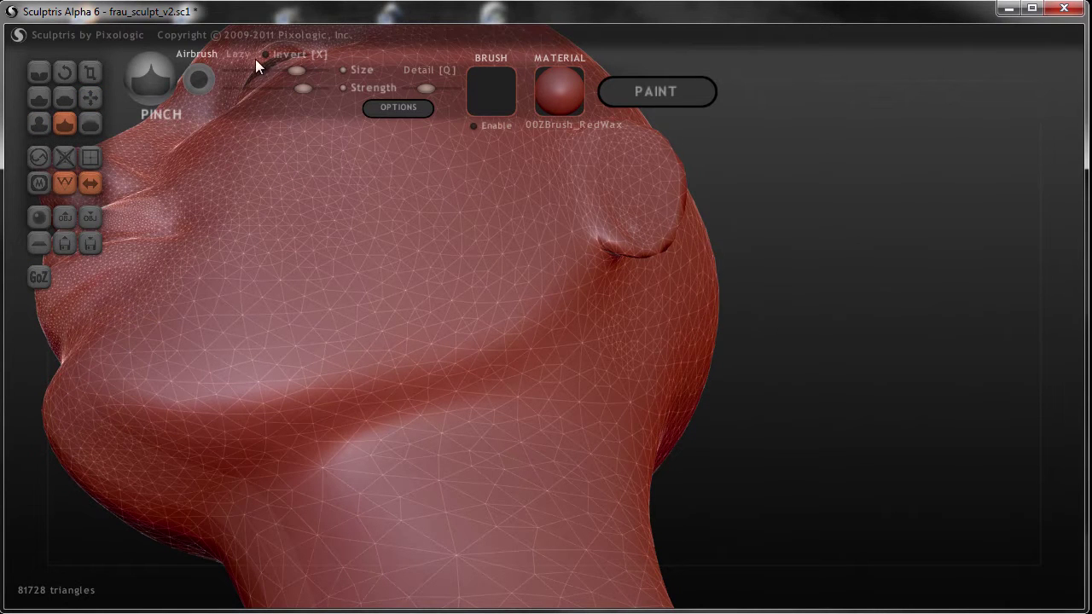
{"action": "mouse_move", "coordinate": [100, 395]}
{"action": "left_mouse_down"}
{"action": "mouse_move", "coordinate": [173, 413]}
{"action": "mouse_move", "coordinate": [262, 411]}
{"action": "mouse_move", "coordinate": [418, 374]}
{"action": "mouse_move", "coordinate": [383, 405]}
{"action": "left_mouse_up"}
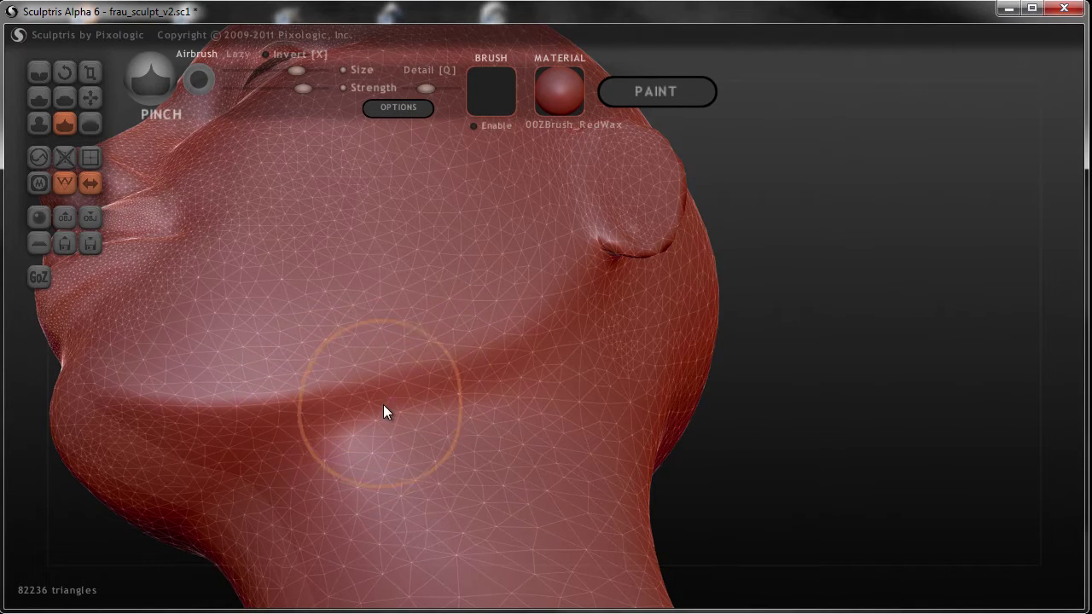
{"action": "right_click_drag", "start_coordinate": [383, 404], "coordinate": [362, 435]}
{"action": "mouse_move", "coordinate": [363, 435]}
{"action": "left_mouse_down"}
{"action": "mouse_move", "coordinate": [517, 361]}
{"action": "mouse_move", "coordinate": [561, 310]}
{"action": "left_mouse_up"}
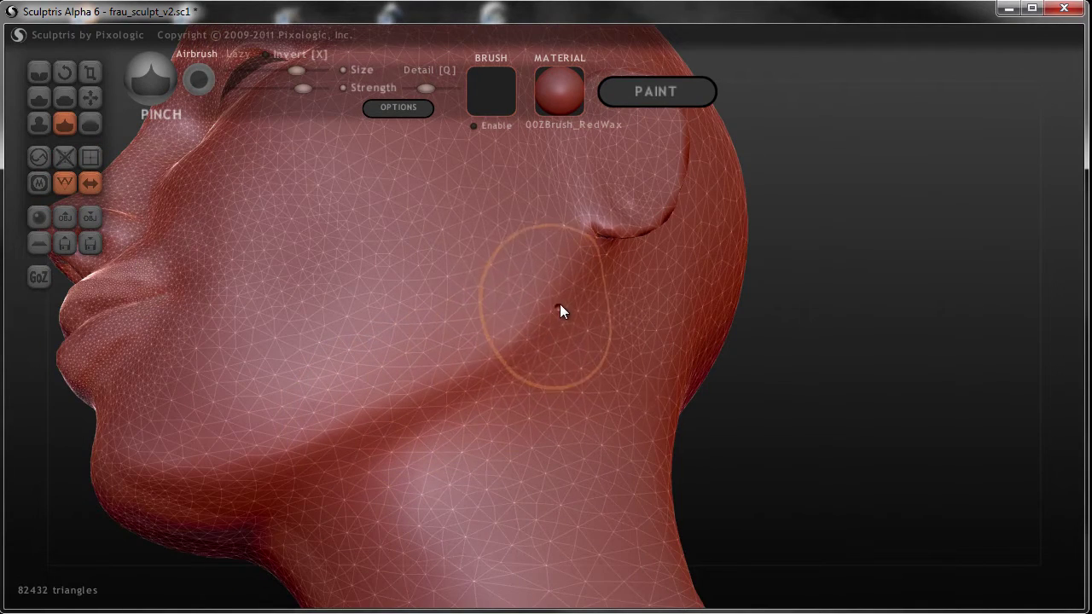
Crease lines down the side of the neck.
{"action": "left_click", "coordinate": [38, 73]}
{"action": "right_click_drag", "start_coordinate": [609, 379], "coordinate": [555, 378]}
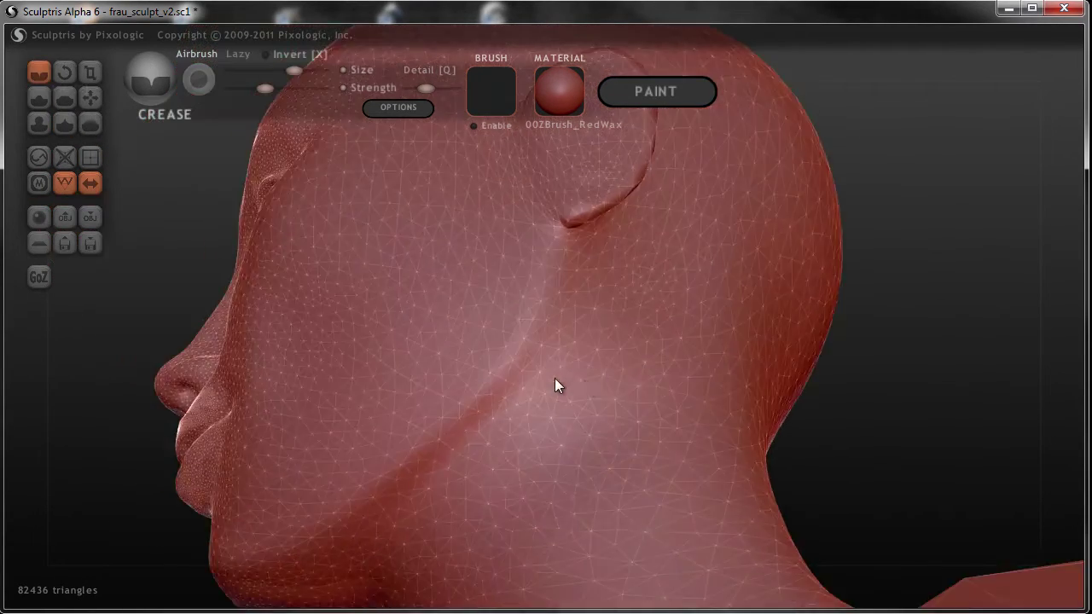
{"action": "scroll", "coordinate": [608, 344], "scroll_direction": "up", "scroll_amount": 3}
{"action": "left_click_drag", "start_coordinate": [609, 299], "coordinate": [476, 509]}
{"action": "mouse_move", "coordinate": [476, 508]}
{"action": "right_mouse_down"}
{"action": "mouse_move", "coordinate": [588, 366]}
{"action": "mouse_move", "coordinate": [634, 334]}
{"action": "mouse_move", "coordinate": [653, 347]}
{"action": "right_mouse_up"}
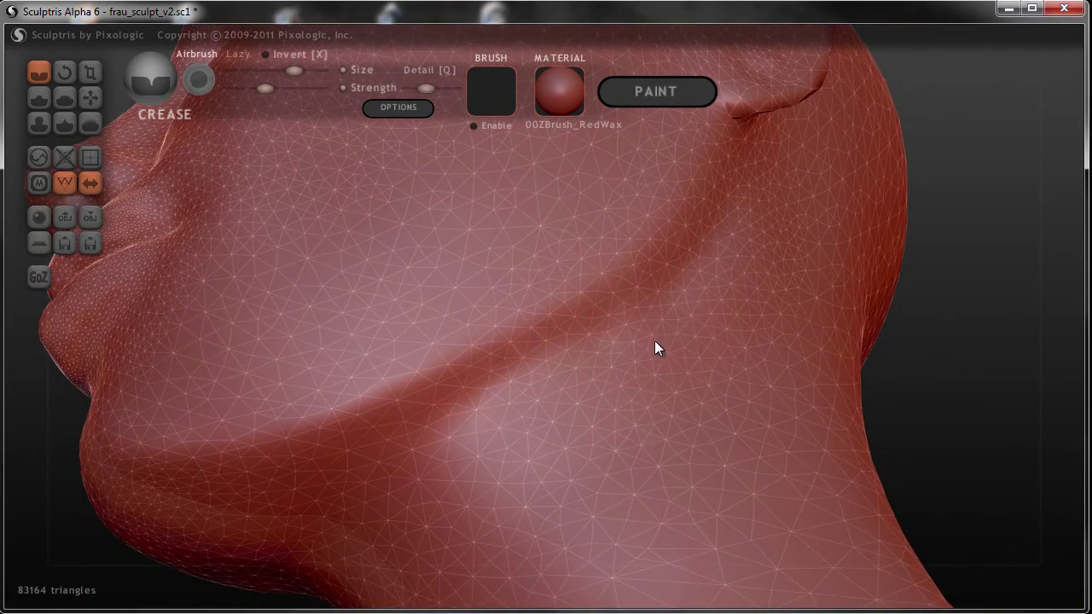
{"action": "scroll", "coordinate": [683, 296], "scroll_direction": "down", "scroll_amount": 3}
{"action": "left_click_drag", "start_coordinate": [463, 449], "coordinate": [516, 443]}
{"action": "mouse_move", "coordinate": [516, 444]}
{"action": "right_mouse_down"}
{"action": "mouse_move", "coordinate": [576, 413]}
{"action": "mouse_move", "coordinate": [425, 280]}
{"action": "right_mouse_up"}
Inflate small areas of the neck to fill it out slightly.
{"action": "key", "text": "i"}
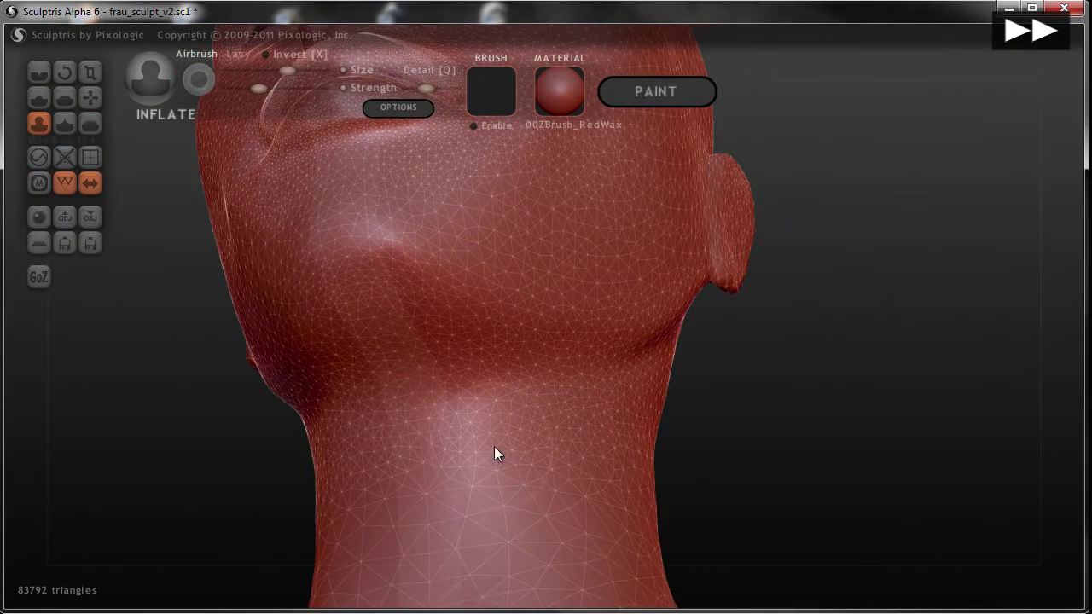
{"action": "right_click_drag", "start_coordinate": [495, 453], "coordinate": [480, 459]}
{"action": "mouse_move", "coordinate": [482, 440]}
{"action": "left_mouse_down"}
{"action": "mouse_move", "coordinate": [561, 432]}
{"action": "mouse_move", "coordinate": [551, 427]}
{"action": "mouse_move", "coordinate": [541, 456]}
{"action": "left_mouse_up"}
{"action": "mouse_move", "coordinate": [541, 455]}
{"action": "right_mouse_down"}
{"action": "mouse_move", "coordinate": [548, 431]}
{"action": "mouse_move", "coordinate": [614, 394]}
{"action": "right_mouse_up"}
{"action": "left_click_drag", "start_coordinate": [613, 395], "coordinate": [654, 363]}
{"action": "mouse_move", "coordinate": [654, 364]}
{"action": "right_mouse_down"}
{"action": "mouse_move", "coordinate": [562, 486]}
{"action": "mouse_move", "coordinate": [713, 281]}
{"action": "mouse_move", "coordinate": [672, 421]}
{"action": "right_mouse_up"}
{"action": "scroll", "coordinate": [671, 421], "scroll_direction": "down", "scroll_amount": 3}
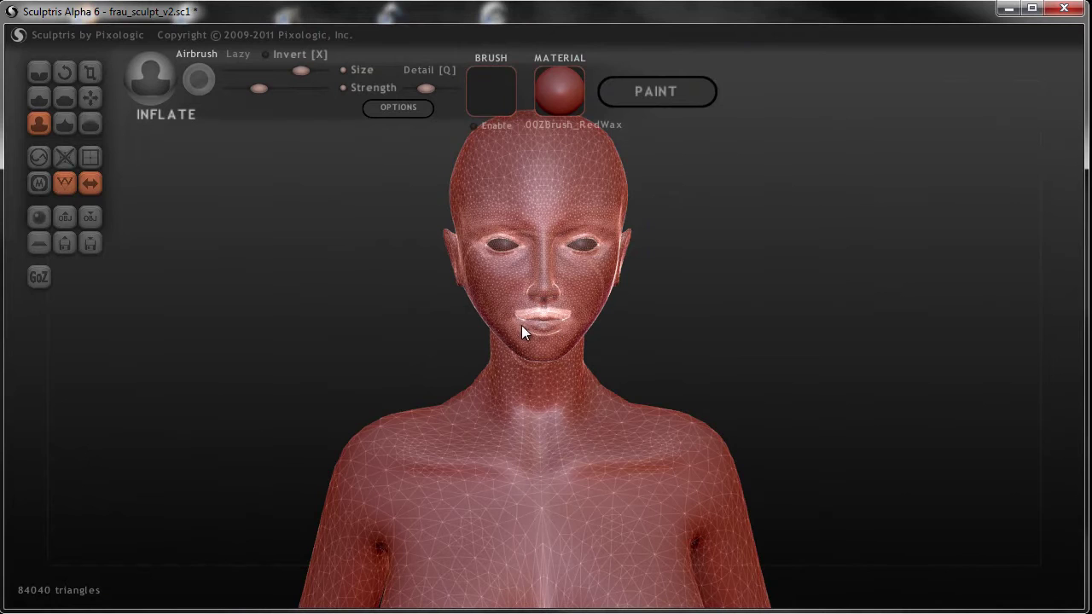
Inflate the side of the neck and shoulder top with wireframe hidden, then restore it.
{"action": "left_click", "coordinate": [66, 182]}
{"action": "mouse_move", "coordinate": [358, 397]}
{"action": "right_mouse_down"}
{"action": "mouse_move", "coordinate": [236, 410]}
{"action": "mouse_move", "coordinate": [20, 407]}
{"action": "mouse_move", "coordinate": [749, 442]}
{"action": "mouse_move", "coordinate": [731, 462]}
{"action": "right_mouse_up"}
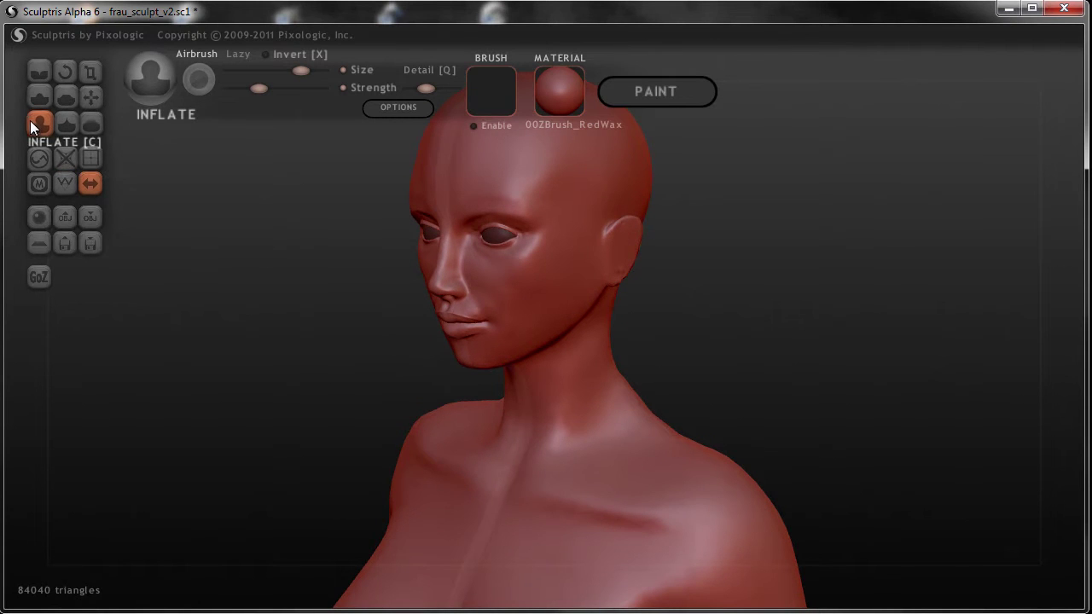
{"action": "scroll", "coordinate": [677, 465], "scroll_direction": "up", "scroll_amount": 3}
{"action": "scroll", "coordinate": [677, 464], "scroll_direction": "up", "scroll_amount": 2}
{"action": "scroll", "coordinate": [663, 426], "scroll_direction": "up", "scroll_amount": 2}
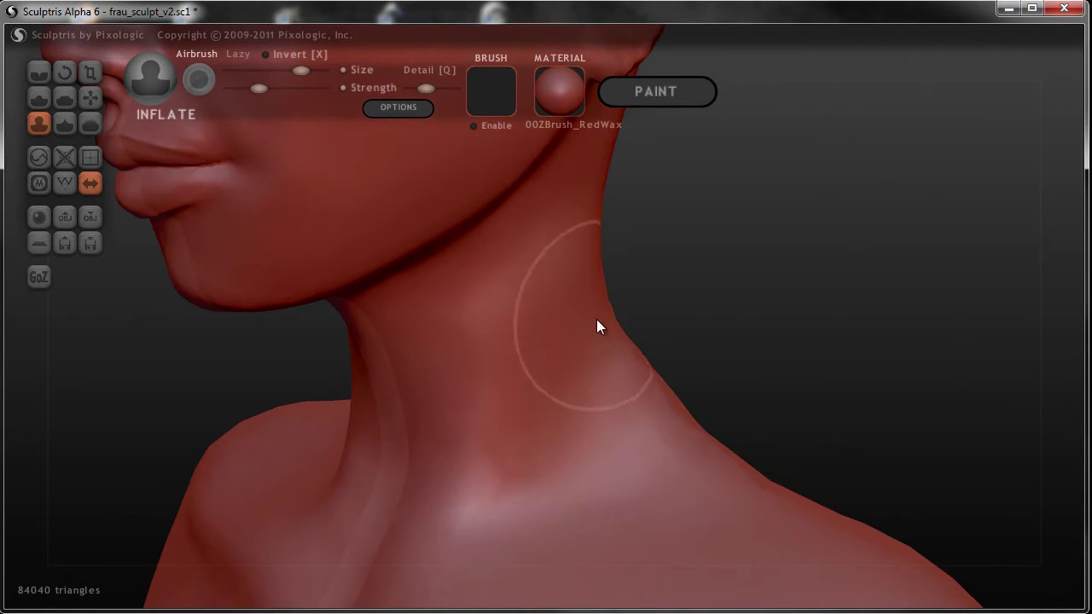
{"action": "left_click_drag", "start_coordinate": [616, 337], "coordinate": [609, 318]}
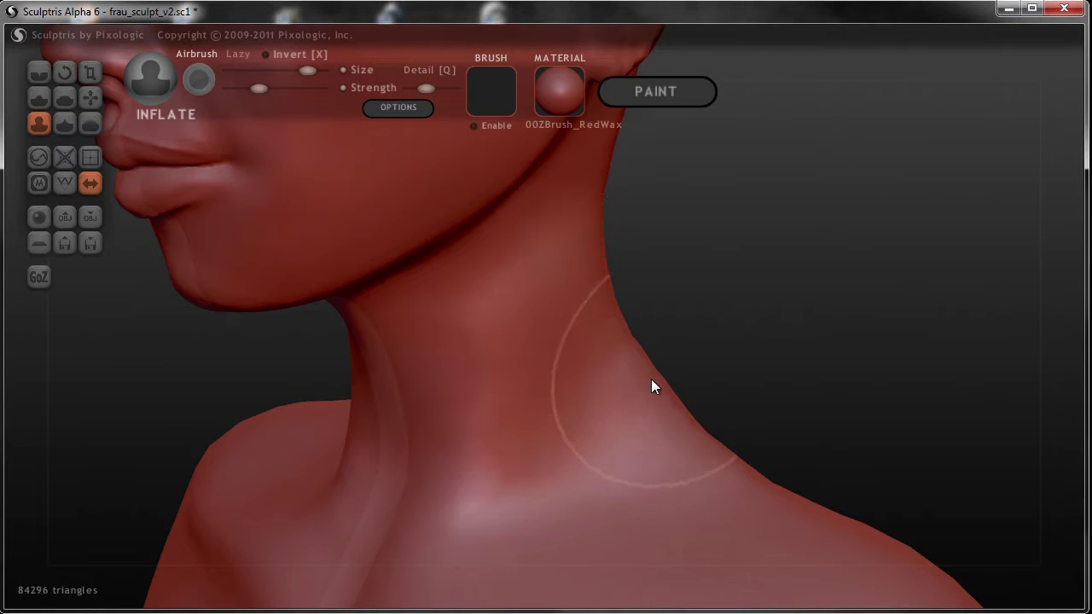
{"action": "mouse_move", "coordinate": [654, 412]}
{"action": "left_mouse_down"}
{"action": "mouse_move", "coordinate": [808, 513]}
{"action": "mouse_move", "coordinate": [777, 485]}
{"action": "mouse_move", "coordinate": [577, 382]}
{"action": "left_mouse_up"}
{"action": "left_click", "coordinate": [64, 183]}
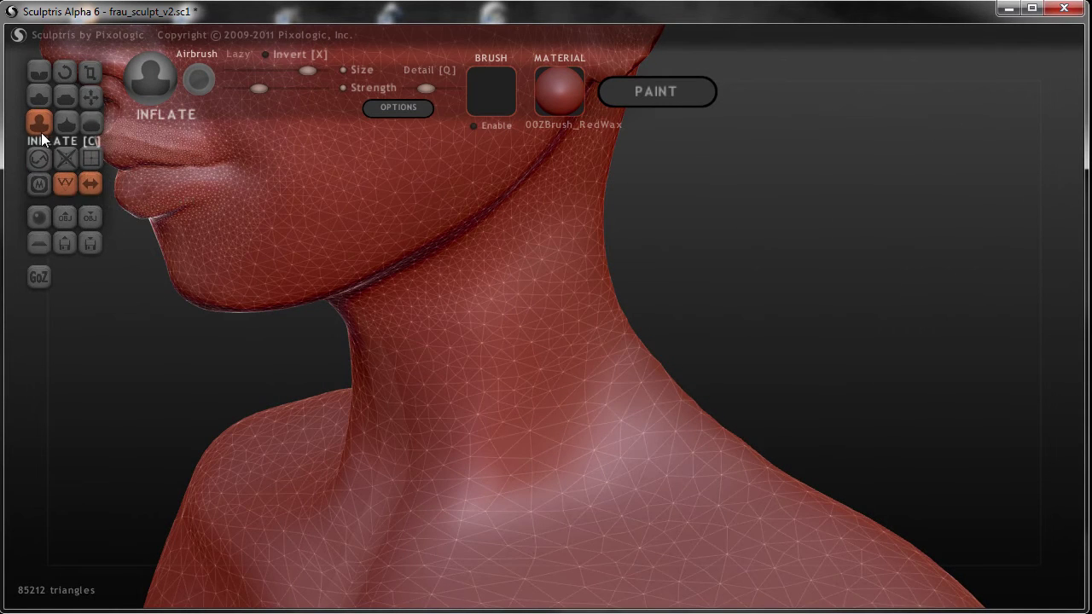
{"action": "mouse_move", "coordinate": [757, 485]}
{"action": "right_mouse_down"}
{"action": "mouse_move", "coordinate": [723, 443]}
{"action": "mouse_move", "coordinate": [489, 461]}
{"action": "mouse_move", "coordinate": [727, 535]}
{"action": "right_mouse_up"}
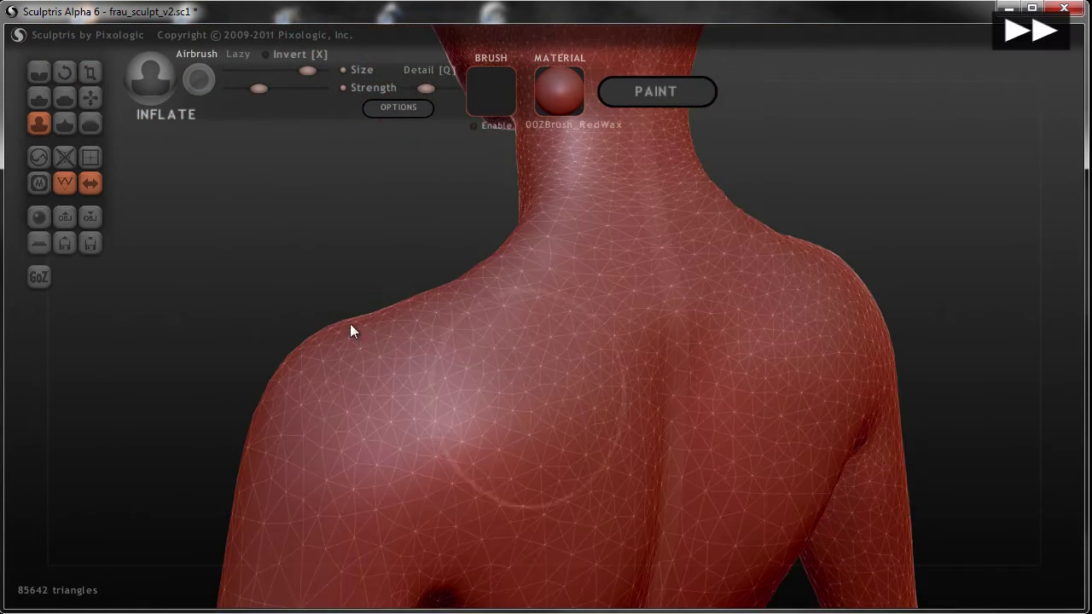
Crease contour lines along the upper back and shoulder blade, then inflate beside them.
{"action": "right_click_drag", "start_coordinate": [592, 340], "coordinate": [431, 325]}
{"action": "mouse_move", "coordinate": [434, 278]}
{"action": "right_mouse_down"}
{"action": "mouse_move", "coordinate": [471, 436]}
{"action": "mouse_move", "coordinate": [488, 277]}
{"action": "mouse_move", "coordinate": [429, 366]}
{"action": "right_mouse_up"}
{"action": "left_click_drag", "start_coordinate": [429, 366], "coordinate": [430, 421]}
{"action": "mouse_move", "coordinate": [429, 422]}
{"action": "right_mouse_down"}
{"action": "mouse_move", "coordinate": [521, 347]}
{"action": "mouse_move", "coordinate": [485, 376]}
{"action": "mouse_move", "coordinate": [492, 421]}
{"action": "right_mouse_up"}
{"action": "key", "text": "i"}
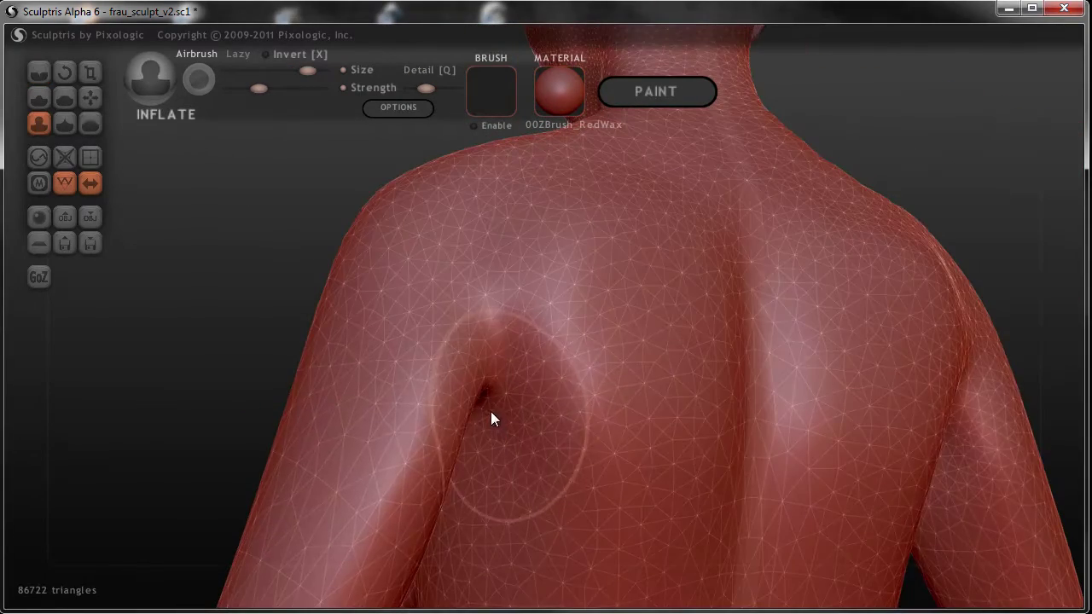
{"action": "left_click_drag", "start_coordinate": [491, 411], "coordinate": [492, 418]}
Inflate and smooth the shoulder surface from a closer view.
{"action": "mouse_move", "coordinate": [502, 389]}
{"action": "right_mouse_down"}
{"action": "mouse_move", "coordinate": [453, 361]}
{"action": "mouse_move", "coordinate": [479, 393]}
{"action": "right_mouse_up"}
{"action": "left_click_drag", "start_coordinate": [478, 392], "coordinate": [490, 394]}
{"action": "mouse_move", "coordinate": [408, 363]}
{"action": "right_mouse_down"}
{"action": "mouse_move", "coordinate": [736, 374]}
{"action": "mouse_move", "coordinate": [646, 394]}
{"action": "mouse_move", "coordinate": [417, 354]}
{"action": "right_mouse_up"}
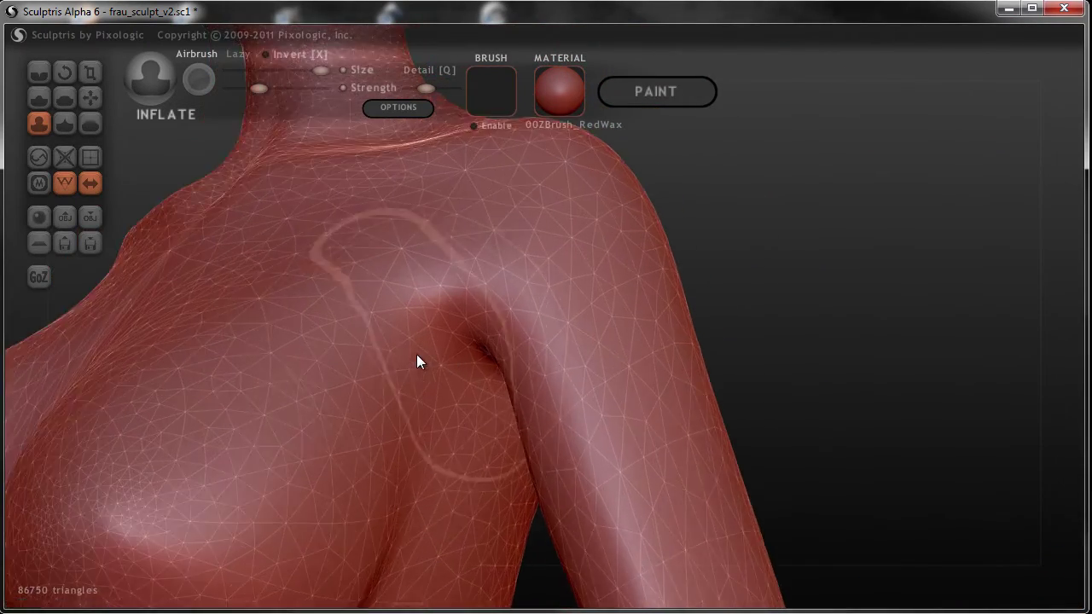
{"action": "mouse_move", "coordinate": [407, 336]}
{"action": "left_mouse_down"}
{"action": "mouse_move", "coordinate": [473, 343]}
{"action": "mouse_move", "coordinate": [546, 439]}
{"action": "left_mouse_up"}
Crease the throat lines and carve the hollow at the base of the throat.
{"action": "left_click", "coordinate": [38, 72]}
{"action": "left_click_drag", "start_coordinate": [453, 200], "coordinate": [401, 406]}
{"action": "mouse_move", "coordinate": [401, 406]}
{"action": "right_mouse_down"}
{"action": "mouse_move", "coordinate": [513, 418]}
{"action": "mouse_move", "coordinate": [483, 439]}
{"action": "right_mouse_up"}
{"action": "mouse_move", "coordinate": [484, 431]}
{"action": "left_mouse_down"}
{"action": "mouse_move", "coordinate": [504, 231]}
{"action": "mouse_move", "coordinate": [489, 448]}
{"action": "mouse_move", "coordinate": [457, 465]}
{"action": "mouse_move", "coordinate": [458, 388]}
{"action": "left_mouse_up"}
{"action": "left_click", "coordinate": [48, 130]}
Enlarge the brush, lower its strength, and inflate the V-shaped throat hollow.
{"action": "left_click_drag", "start_coordinate": [421, 89], "coordinate": [415, 88]}
{"action": "mouse_move", "coordinate": [449, 397]}
{"action": "left_mouse_down"}
{"action": "mouse_move", "coordinate": [459, 402]}
{"action": "mouse_move", "coordinate": [462, 476]}
{"action": "mouse_move", "coordinate": [464, 387]}
{"action": "left_mouse_up"}
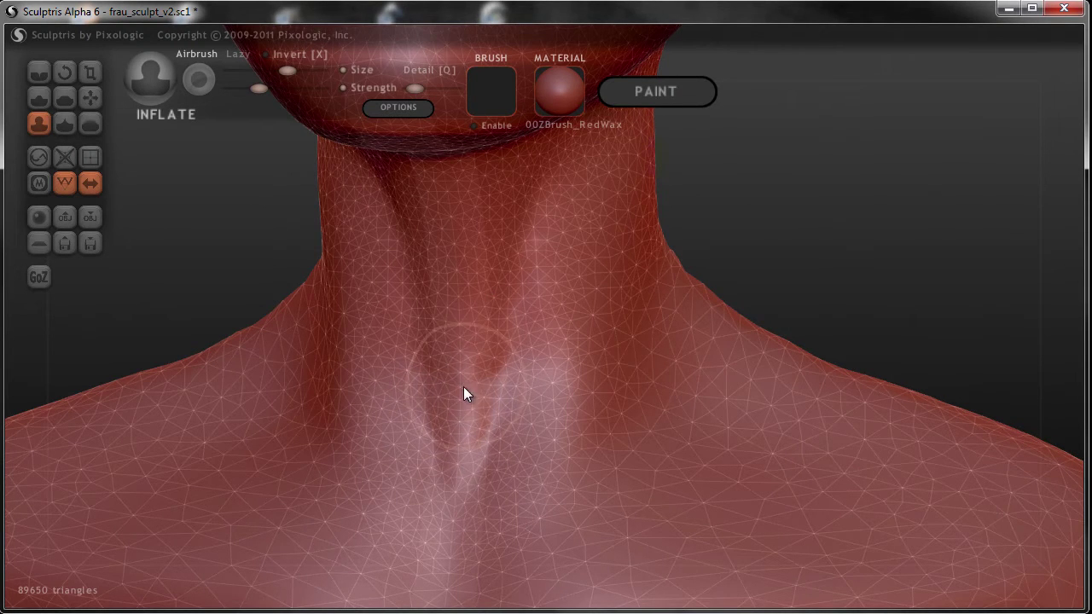
{"action": "mouse_move", "coordinate": [466, 266]}
{"action": "right_mouse_down"}
{"action": "mouse_move", "coordinate": [559, 362]}
{"action": "mouse_move", "coordinate": [535, 413]}
{"action": "right_mouse_up"}
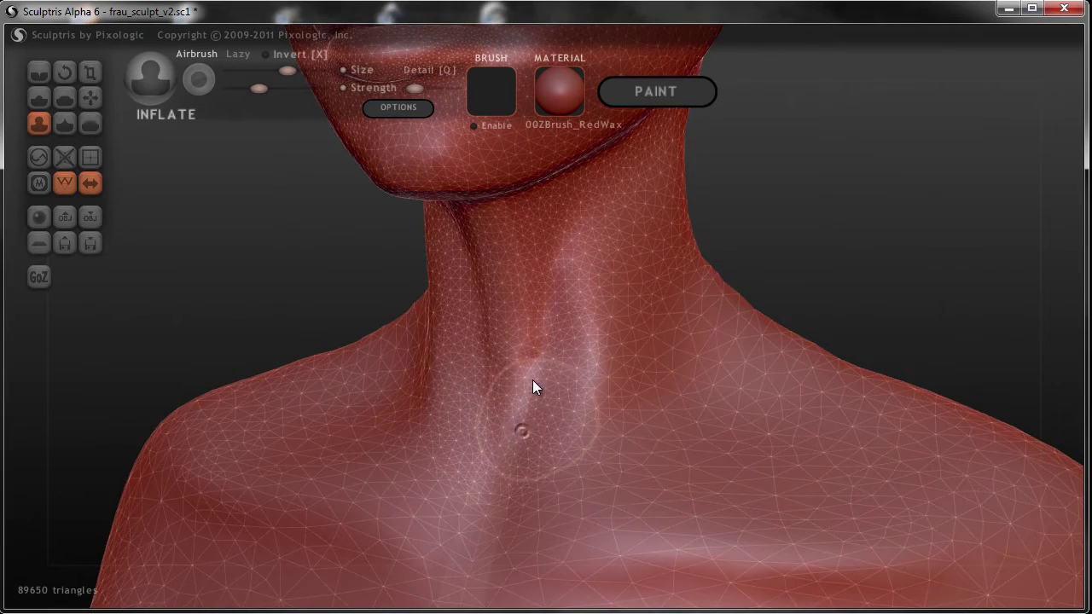
{"action": "mouse_move", "coordinate": [609, 407]}
{"action": "right_mouse_down"}
{"action": "mouse_move", "coordinate": [465, 415]}
{"action": "mouse_move", "coordinate": [556, 440]}
{"action": "mouse_move", "coordinate": [140, 151]}
{"action": "right_mouse_up"}
Add subtle Crease strokes up the side of the neck and the lower neck.
{"action": "key", "text": "c"}
{"action": "mouse_move", "coordinate": [626, 362]}
{"action": "right_mouse_down"}
{"action": "mouse_move", "coordinate": [630, 538]}
{"action": "mouse_move", "coordinate": [607, 488]}
{"action": "mouse_move", "coordinate": [579, 473]}
{"action": "right_mouse_up"}
{"action": "mouse_move", "coordinate": [563, 475]}
{"action": "left_mouse_down"}
{"action": "mouse_move", "coordinate": [617, 431]}
{"action": "mouse_move", "coordinate": [681, 250]}
{"action": "left_mouse_up"}
{"action": "right_click_drag", "start_coordinate": [681, 250], "coordinate": [688, 419]}
{"action": "mouse_move", "coordinate": [626, 480]}
{"action": "left_mouse_down"}
{"action": "mouse_move", "coordinate": [680, 198]}
{"action": "mouse_move", "coordinate": [649, 356]}
{"action": "mouse_move", "coordinate": [710, 235]}
{"action": "mouse_move", "coordinate": [692, 244]}
{"action": "mouse_move", "coordinate": [700, 355]}
{"action": "mouse_move", "coordinate": [614, 538]}
{"action": "left_mouse_up"}
{"action": "mouse_move", "coordinate": [614, 539]}
{"action": "right_mouse_down"}
{"action": "mouse_move", "coordinate": [634, 497]}
{"action": "mouse_move", "coordinate": [643, 374]}
{"action": "mouse_move", "coordinate": [454, 122]}
{"action": "right_mouse_up"}
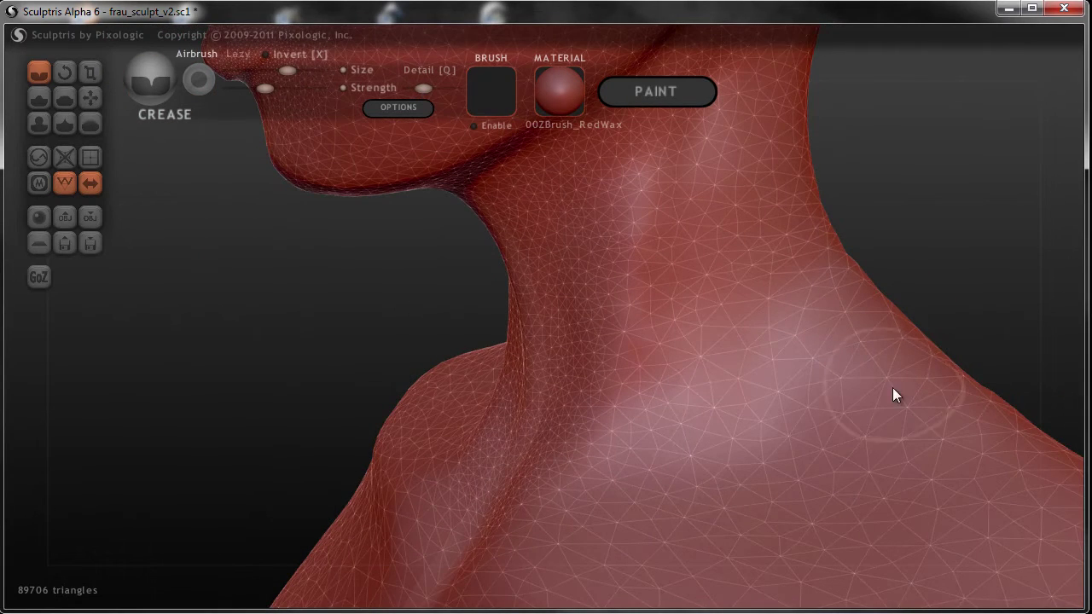
Add a small crease on the upper neck and nudge the neck's side with Grab.
{"action": "right_click_drag", "start_coordinate": [892, 387], "coordinate": [720, 206]}
{"action": "mouse_move", "coordinate": [720, 206]}
{"action": "left_mouse_down"}
{"action": "mouse_move", "coordinate": [689, 155]}
{"action": "mouse_move", "coordinate": [613, 471]}
{"action": "mouse_move", "coordinate": [569, 546]}
{"action": "left_mouse_up"}
{"action": "scroll", "coordinate": [607, 523], "scroll_direction": "down", "scroll_amount": 3}
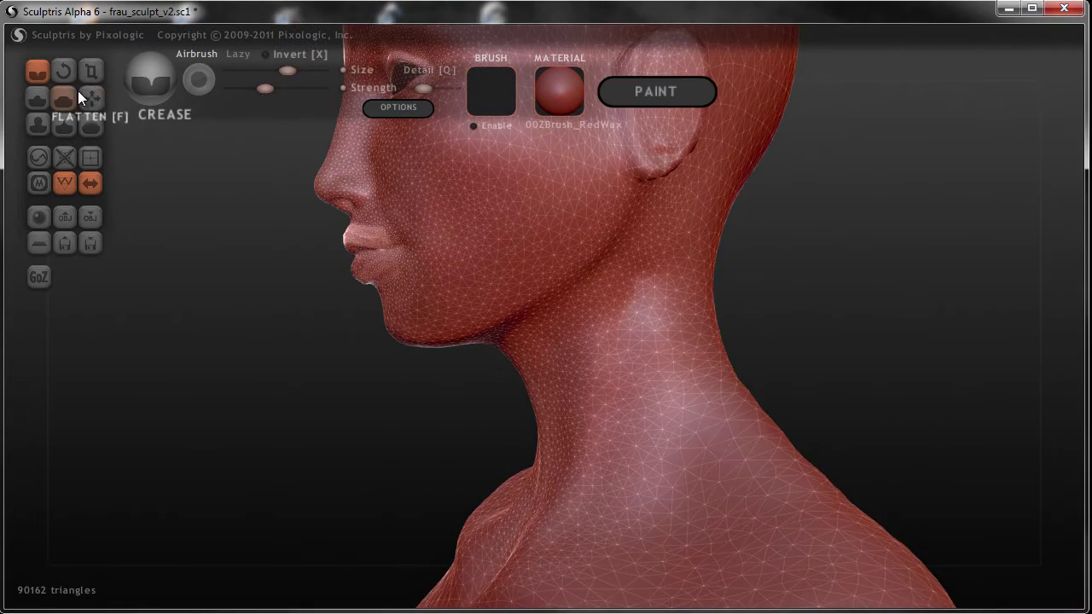
{"action": "left_click", "coordinate": [90, 97]}
{"action": "scroll", "coordinate": [683, 427], "scroll_direction": "up", "scroll_amount": 3}
{"action": "mouse_move", "coordinate": [614, 299]}
{"action": "right_mouse_down"}
{"action": "mouse_move", "coordinate": [630, 323]}
{"action": "mouse_move", "coordinate": [600, 346]}
{"action": "right_mouse_up"}
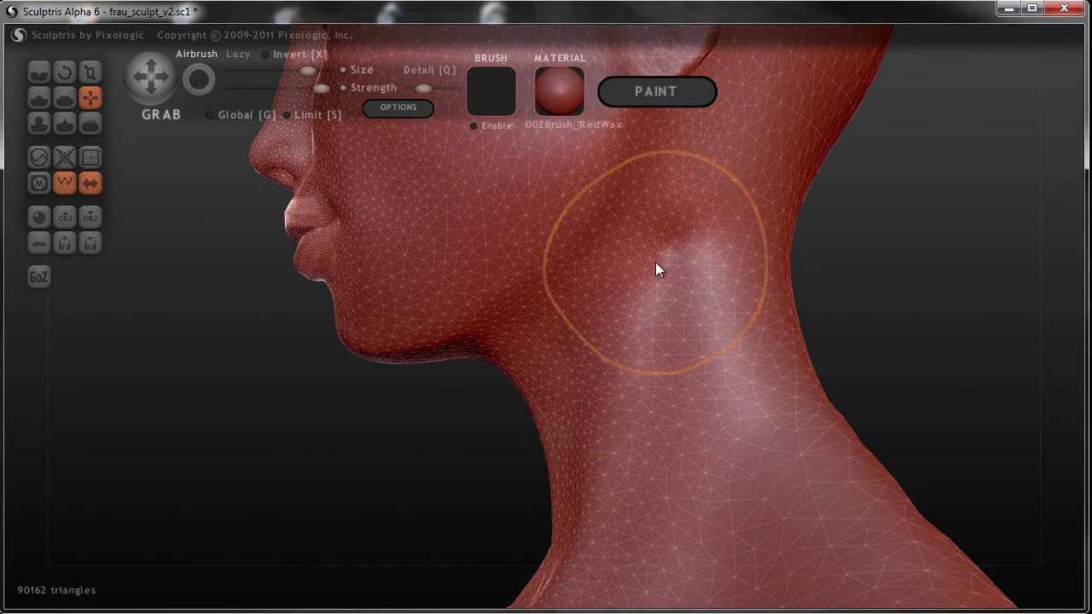
{"action": "scroll", "coordinate": [692, 250], "scroll_direction": "up", "scroll_amount": 2}
{"action": "scroll", "coordinate": [692, 250], "scroll_direction": "up", "scroll_amount": 2}
{"action": "scroll", "coordinate": [712, 321], "scroll_direction": "up", "scroll_amount": 2}
{"action": "mouse_move", "coordinate": [679, 452]}
{"action": "left_mouse_down"}
{"action": "mouse_move", "coordinate": [661, 457]}
{"action": "mouse_move", "coordinate": [645, 488]}
{"action": "mouse_move", "coordinate": [691, 452]}
{"action": "left_mouse_up"}
Carve V-shaped collarbone grooves across the upper chest toward the right shoulder.
{"action": "scroll", "coordinate": [597, 482], "scroll_direction": "down", "scroll_amount": 3}
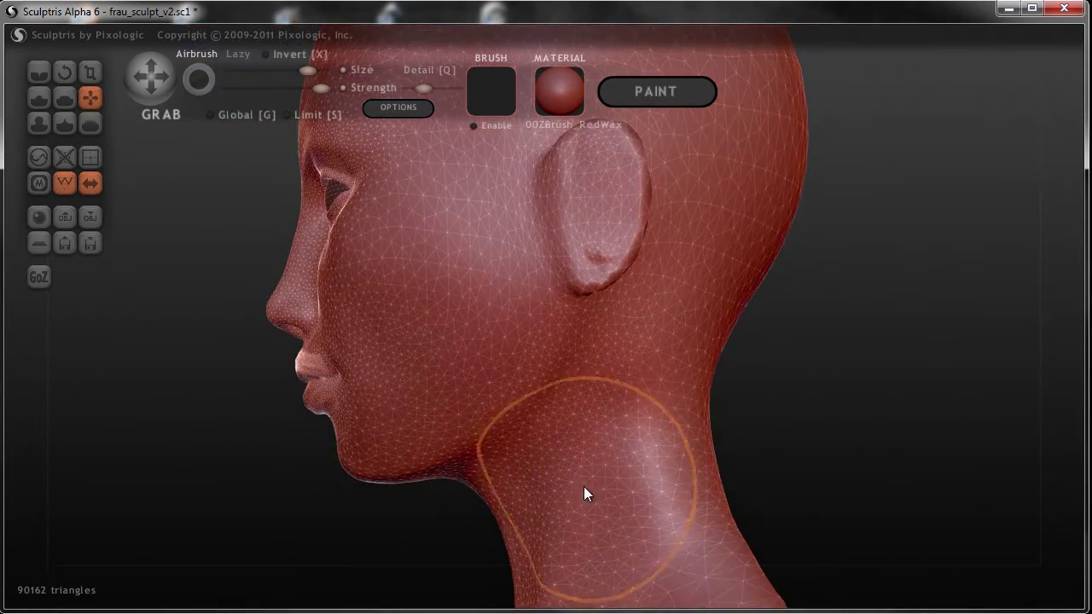
{"action": "right_click_drag", "start_coordinate": [585, 487], "coordinate": [688, 557]}
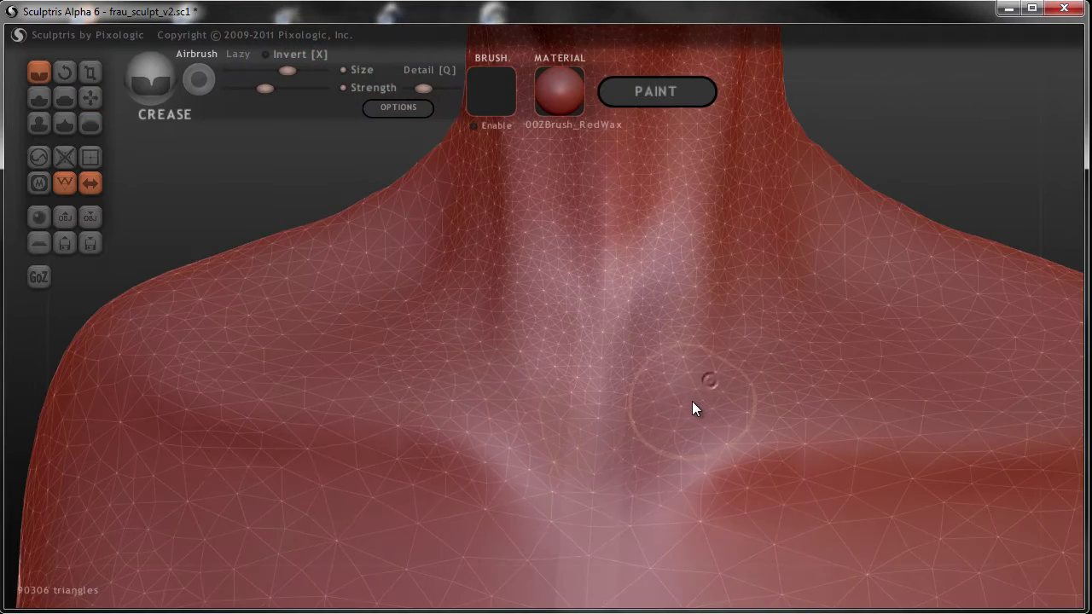
{"action": "left_click_drag", "start_coordinate": [692, 408], "coordinate": [679, 417]}
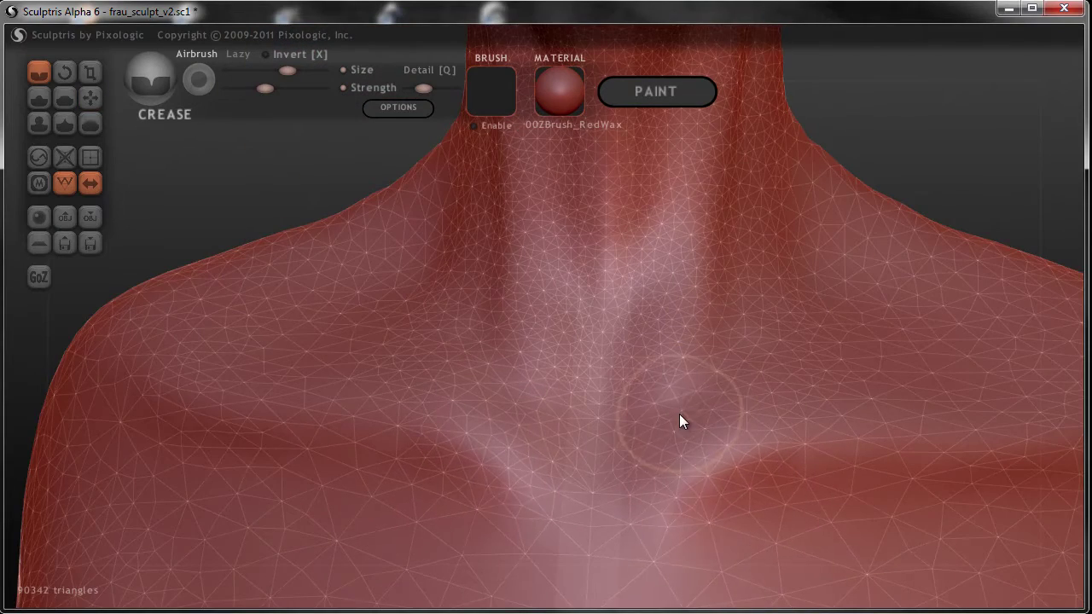
{"action": "scroll", "coordinate": [720, 539], "scroll_direction": "up", "scroll_amount": 2}
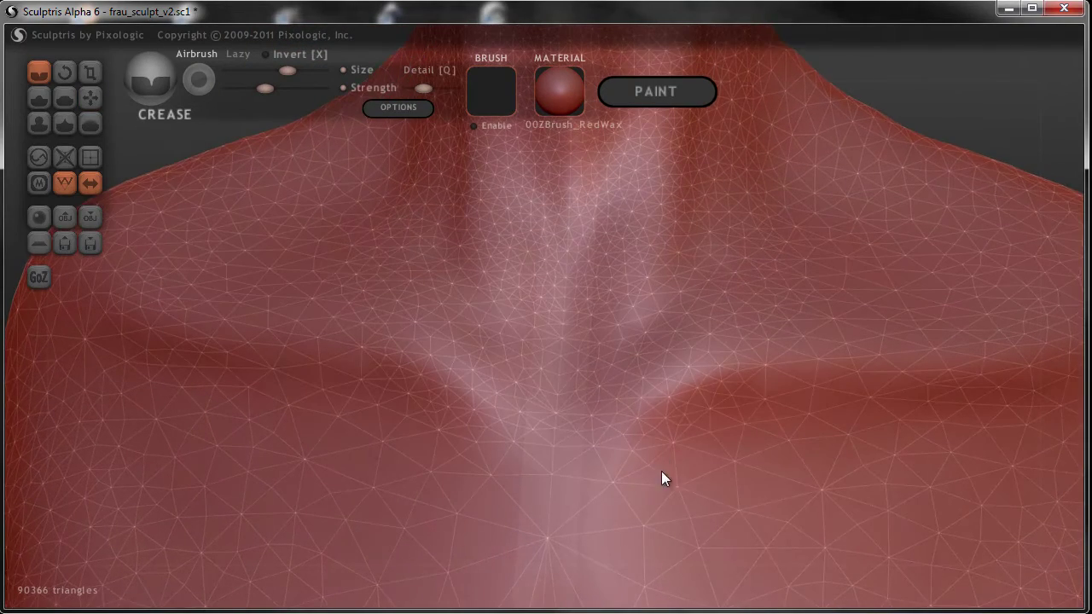
{"action": "left_click_drag", "start_coordinate": [599, 495], "coordinate": [794, 438]}
{"action": "scroll", "coordinate": [686, 445], "scroll_direction": "down", "scroll_amount": 2}
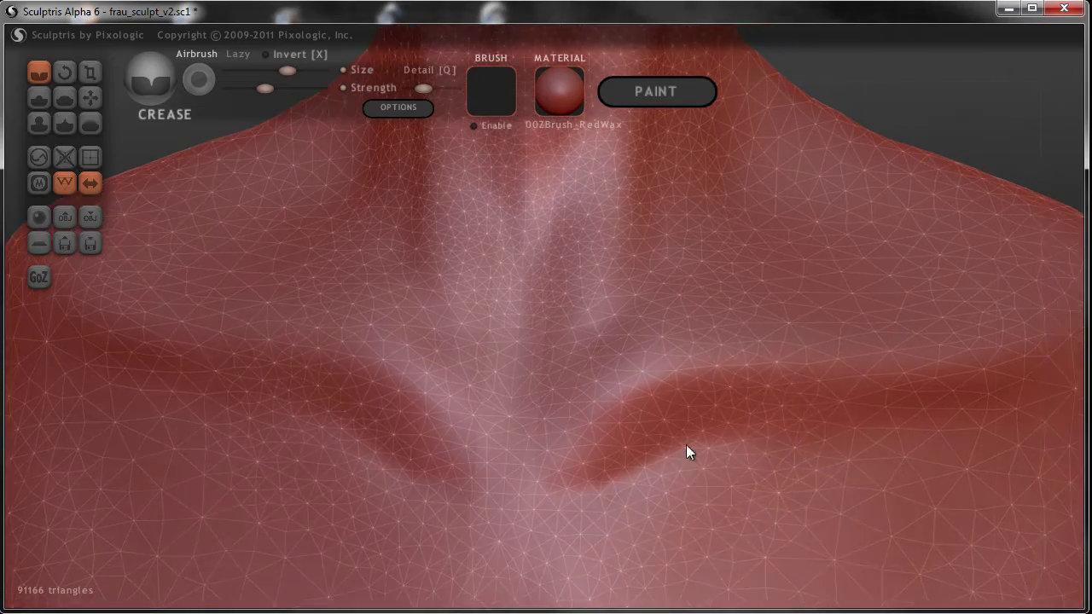
{"action": "scroll", "coordinate": [611, 441], "scroll_direction": "down", "scroll_amount": 2}
{"action": "mouse_move", "coordinate": [611, 441]}
{"action": "left_mouse_down"}
{"action": "mouse_move", "coordinate": [700, 401]}
{"action": "mouse_move", "coordinate": [939, 356]}
{"action": "left_mouse_up"}
Deepen the chest grooves and pull the sternum notch into shape with Grab.
{"action": "scroll", "coordinate": [565, 409], "scroll_direction": "up", "scroll_amount": 2}
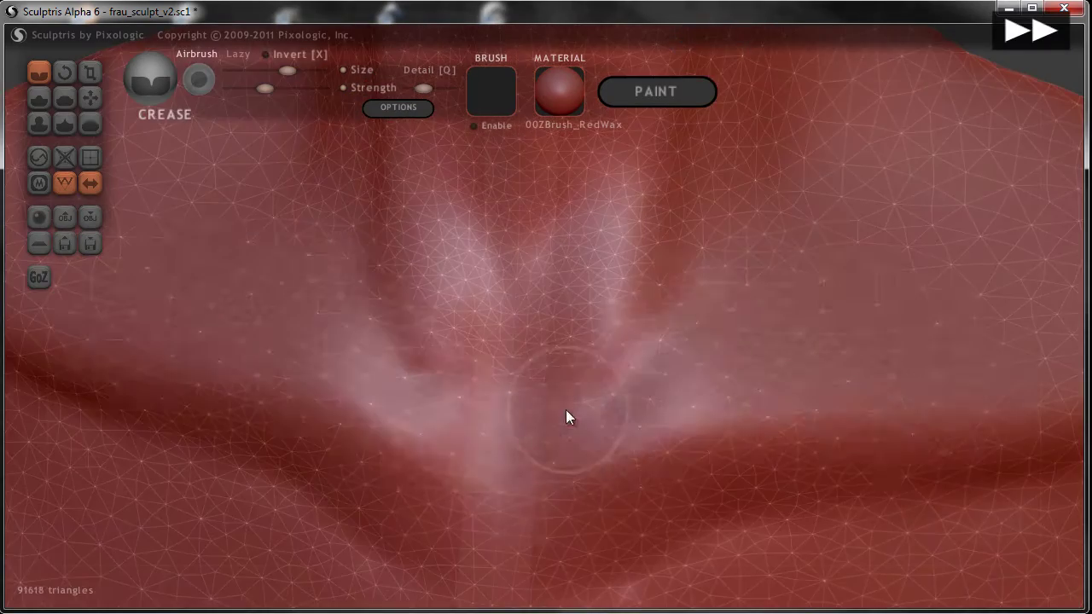
{"action": "scroll", "coordinate": [754, 359], "scroll_direction": "down", "scroll_amount": 1}
{"action": "left_click_drag", "start_coordinate": [754, 358], "coordinate": [564, 342]}
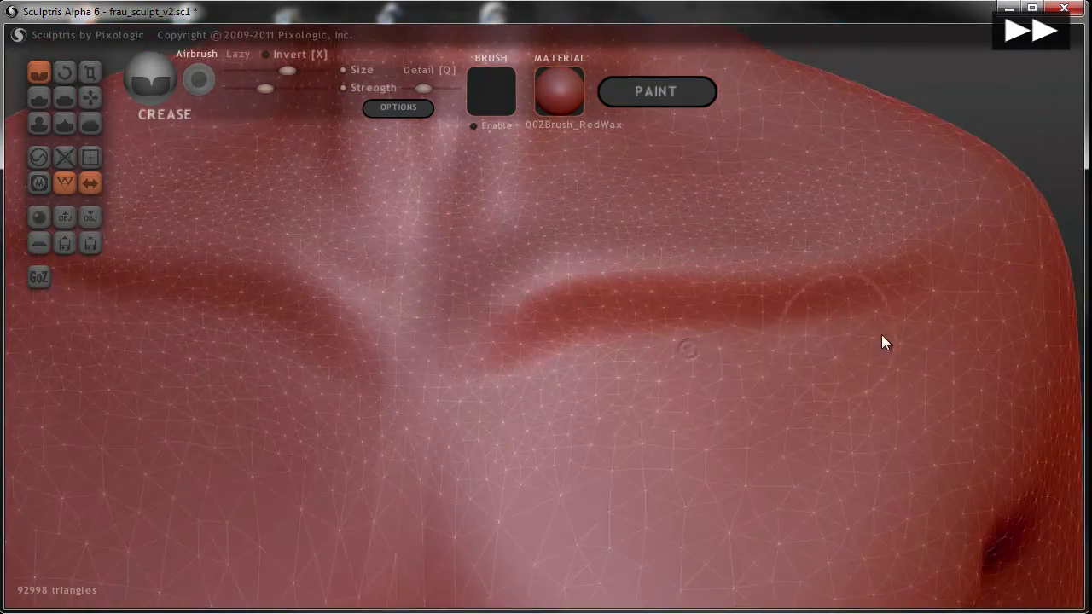
{"action": "scroll", "coordinate": [882, 341], "scroll_direction": "down", "scroll_amount": 2}
{"action": "left_click", "coordinate": [90, 97]}
{"action": "mouse_move", "coordinate": [471, 415]}
{"action": "left_mouse_down"}
{"action": "mouse_move", "coordinate": [556, 395]}
{"action": "mouse_move", "coordinate": [606, 354]}
{"action": "left_mouse_up"}
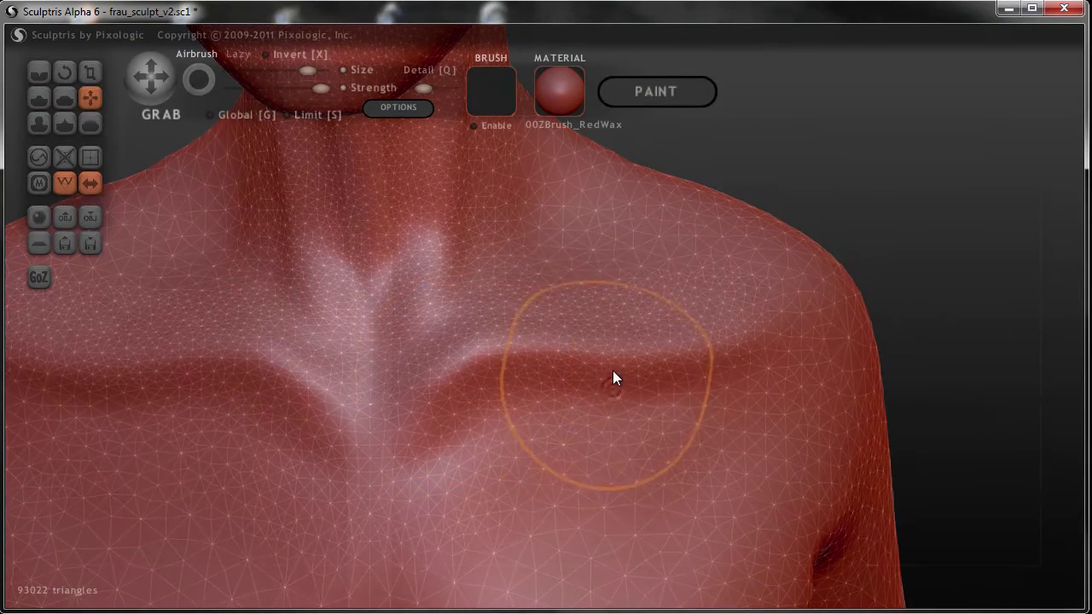
Pull the shoulder surface slightly down and inflate the back of the neck.
{"action": "right_click_drag", "start_coordinate": [607, 354], "coordinate": [366, 340]}
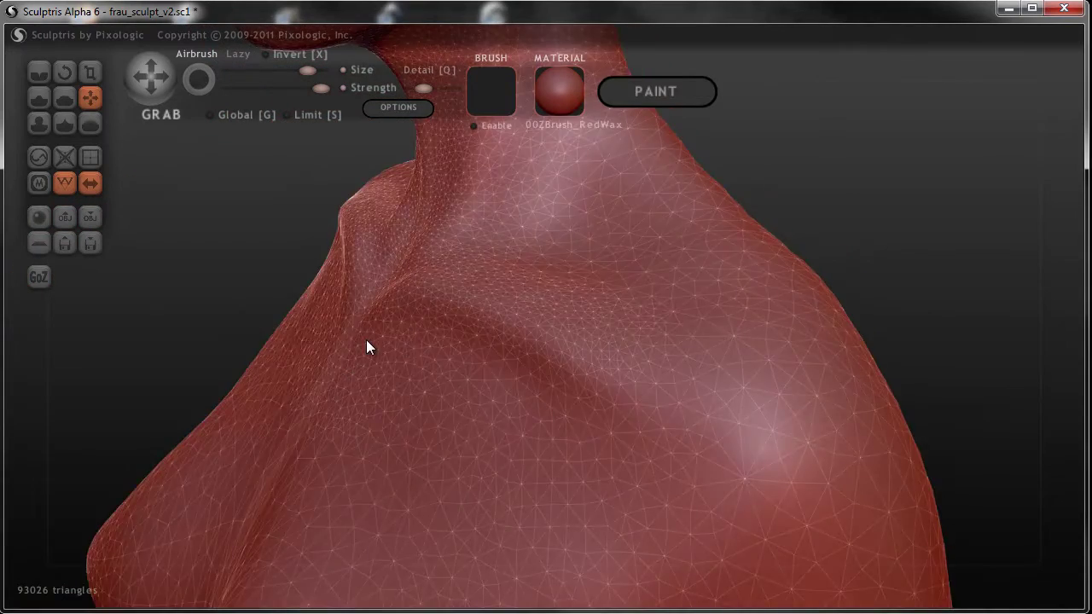
{"action": "left_click_drag", "start_coordinate": [465, 304], "coordinate": [476, 310]}
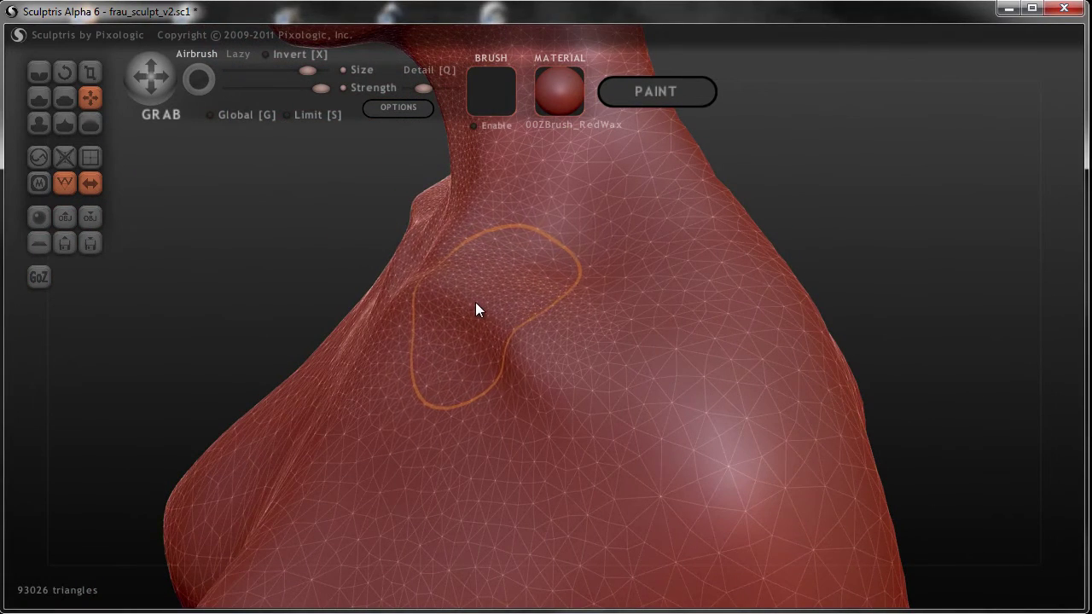
{"action": "mouse_move", "coordinate": [528, 380]}
{"action": "right_mouse_down"}
{"action": "mouse_move", "coordinate": [600, 416]}
{"action": "mouse_move", "coordinate": [643, 316]}
{"action": "mouse_move", "coordinate": [821, 409]}
{"action": "mouse_move", "coordinate": [790, 342]}
{"action": "mouse_move", "coordinate": [597, 359]}
{"action": "right_mouse_up"}
{"action": "key", "text": "c"}
{"action": "left_click", "coordinate": [39, 124]}
{"action": "mouse_move", "coordinate": [806, 268]}
{"action": "left_mouse_down"}
{"action": "mouse_move", "coordinate": [807, 183]}
{"action": "mouse_move", "coordinate": [850, 532]}
{"action": "left_mouse_up"}
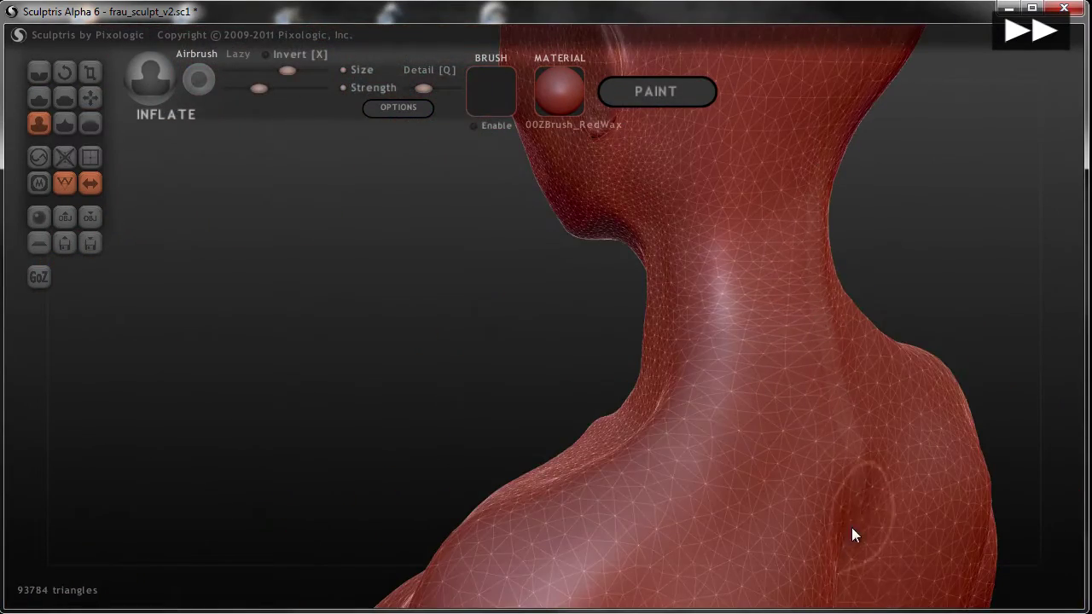
Grab the front of the neck into shape and crease a line into the upper back.
{"action": "right_click_drag", "start_coordinate": [851, 532], "coordinate": [603, 404]}
{"action": "key", "text": "g"}
{"action": "left_click_drag", "start_coordinate": [618, 372], "coordinate": [665, 261]}
{"action": "right_click_drag", "start_coordinate": [665, 261], "coordinate": [487, 410]}
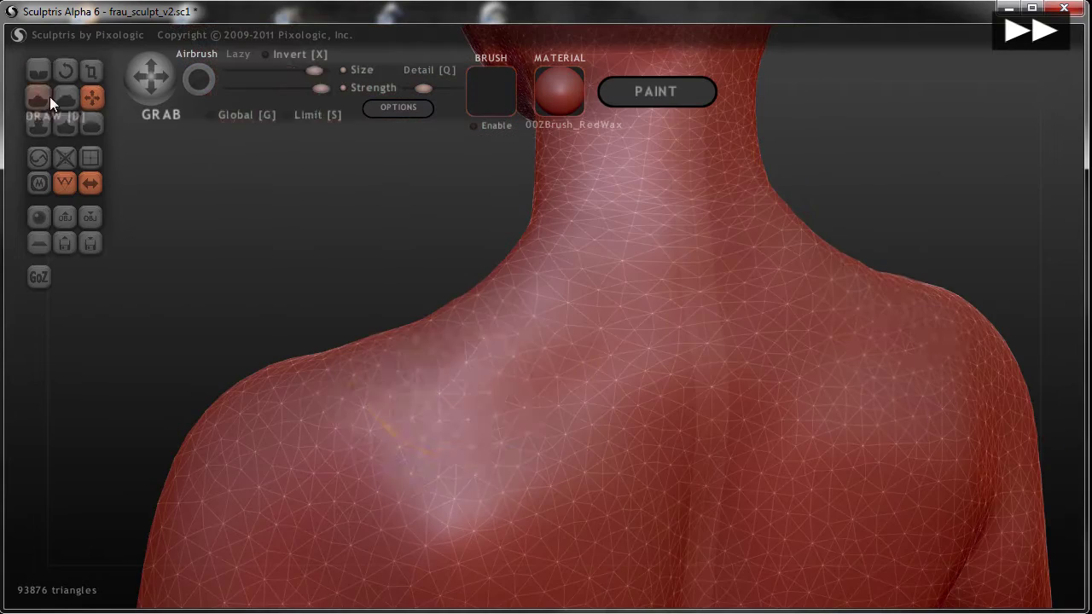
{"action": "key", "text": "c"}
{"action": "left_click_drag", "start_coordinate": [618, 417], "coordinate": [709, 432]}
Rotate beneath the jaw and chin, moving from Grab to the Inflate brush.
{"action": "mouse_move", "coordinate": [709, 432]}
{"action": "right_mouse_down"}
{"action": "mouse_move", "coordinate": [660, 391]}
{"action": "mouse_move", "coordinate": [617, 459]}
{"action": "mouse_move", "coordinate": [696, 465]}
{"action": "right_mouse_up"}
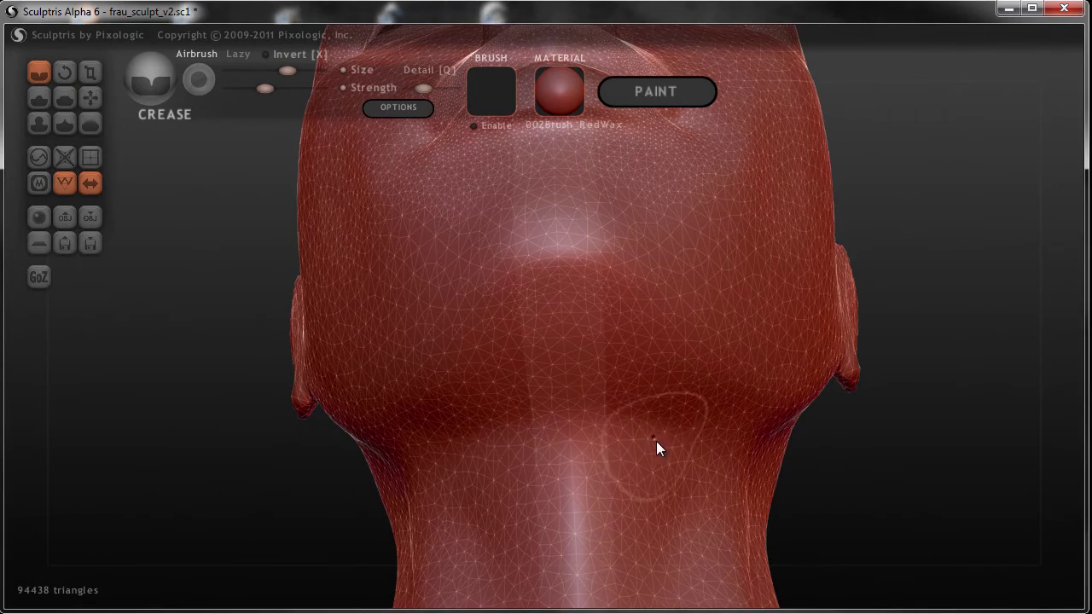
{"action": "mouse_move", "coordinate": [694, 461]}
{"action": "right_mouse_down"}
{"action": "mouse_move", "coordinate": [486, 466]}
{"action": "mouse_move", "coordinate": [458, 487]}
{"action": "mouse_move", "coordinate": [490, 304]}
{"action": "mouse_move", "coordinate": [485, 395]}
{"action": "mouse_move", "coordinate": [486, 381]}
{"action": "mouse_move", "coordinate": [297, 261]}
{"action": "right_mouse_up"}
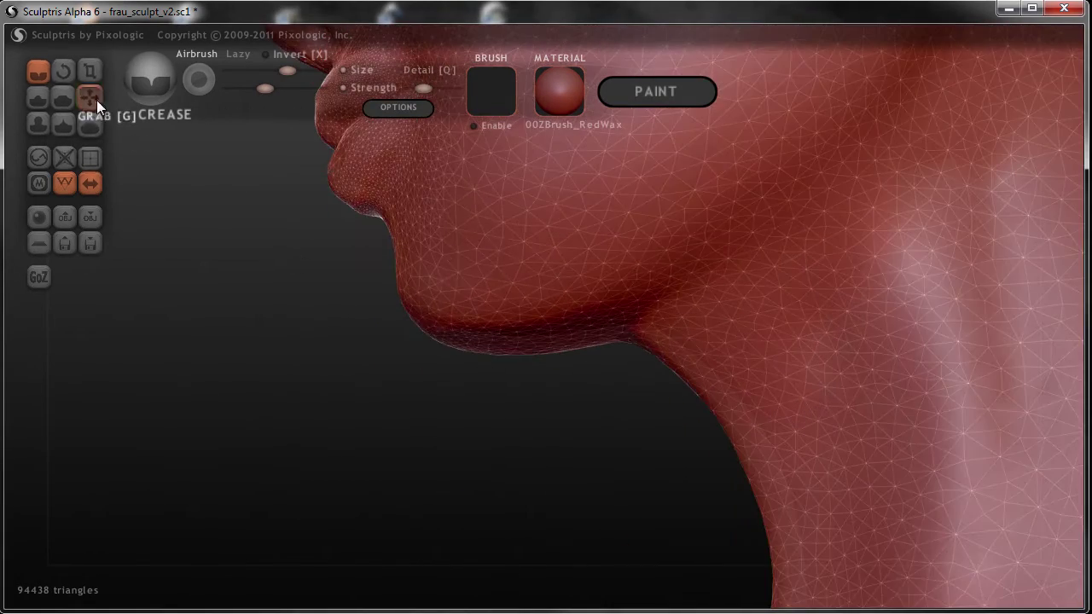
{"action": "left_click", "coordinate": [89, 97]}
{"action": "scroll", "coordinate": [574, 298], "scroll_direction": "up", "scroll_amount": 3}
{"action": "scroll", "coordinate": [635, 360], "scroll_direction": "up", "scroll_amount": 2}
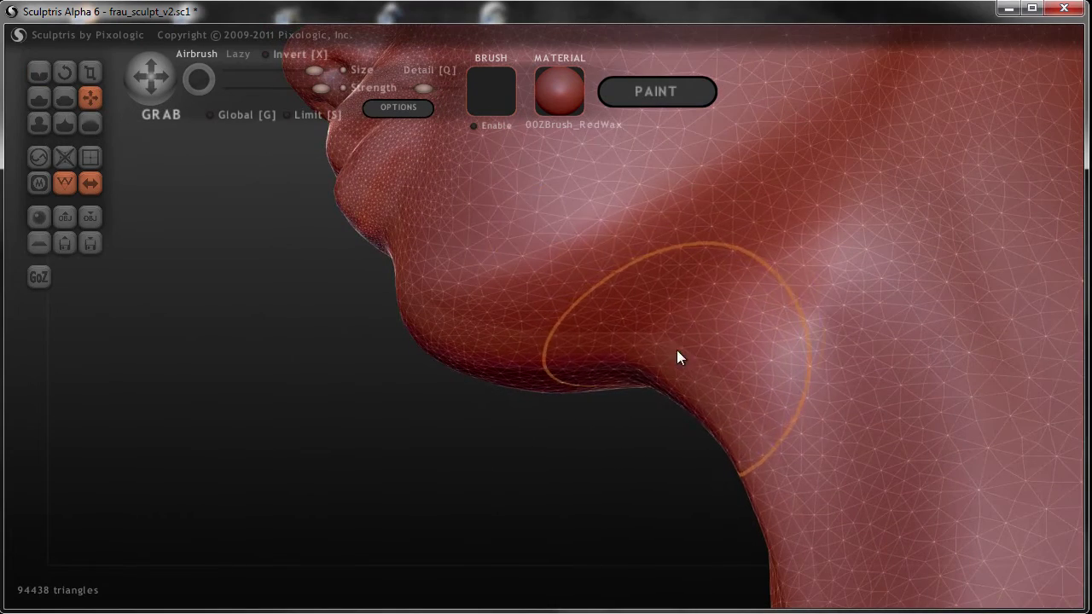
{"action": "right_click_drag", "start_coordinate": [802, 305], "coordinate": [529, 432]}
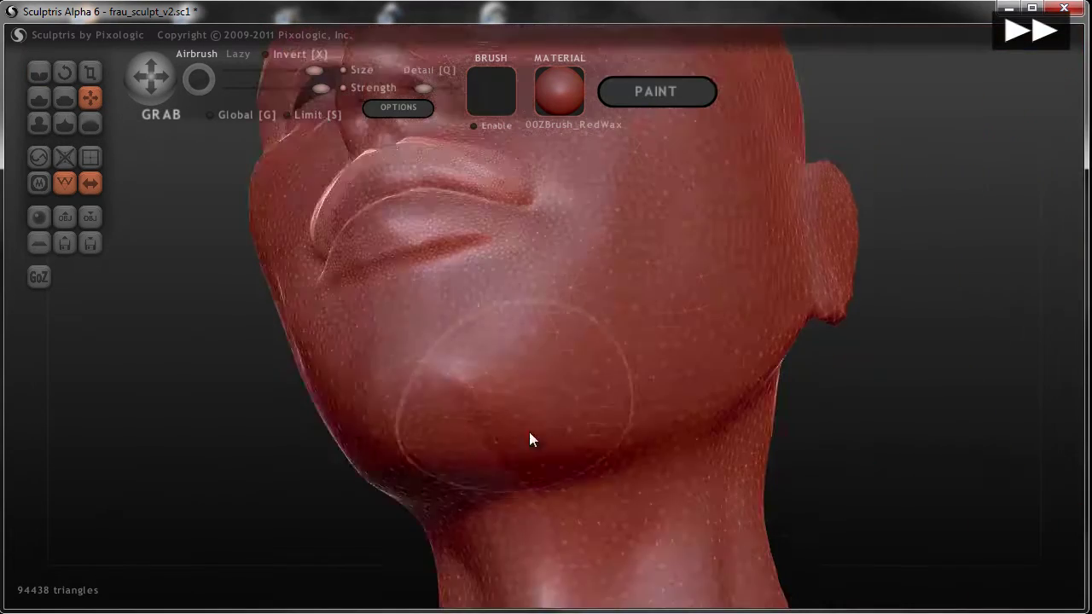
{"action": "left_click", "coordinate": [38, 124]}
Inflate the cheek and chin beside the mouth corner from a close three-quarter view.
{"action": "right_click_drag", "start_coordinate": [753, 431], "coordinate": [654, 277]}
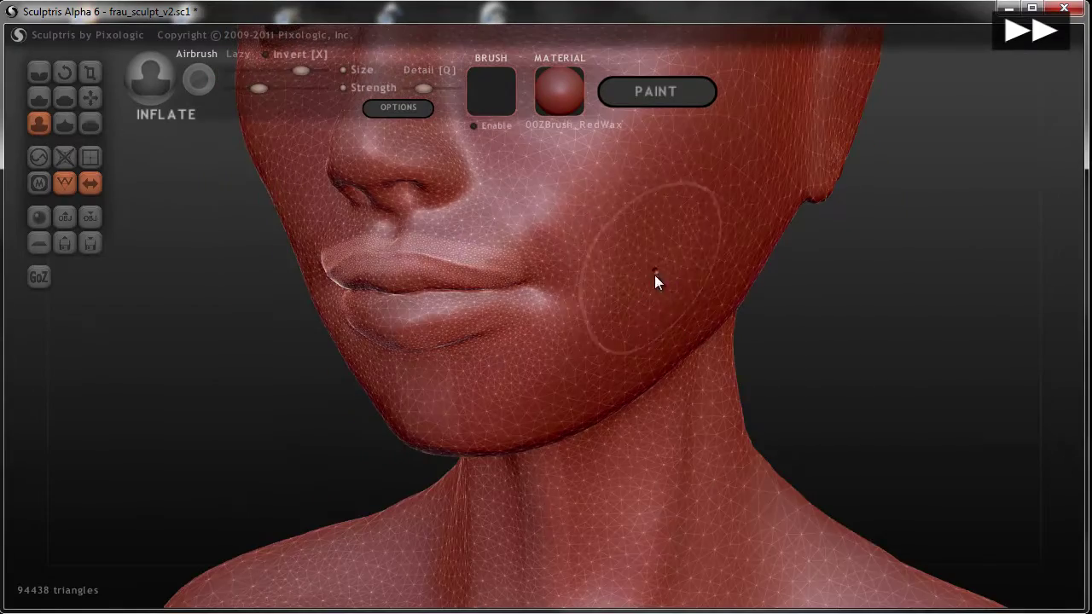
{"action": "mouse_move", "coordinate": [658, 328]}
{"action": "right_mouse_down"}
{"action": "mouse_move", "coordinate": [646, 282]}
{"action": "mouse_move", "coordinate": [538, 434]}
{"action": "right_mouse_up"}
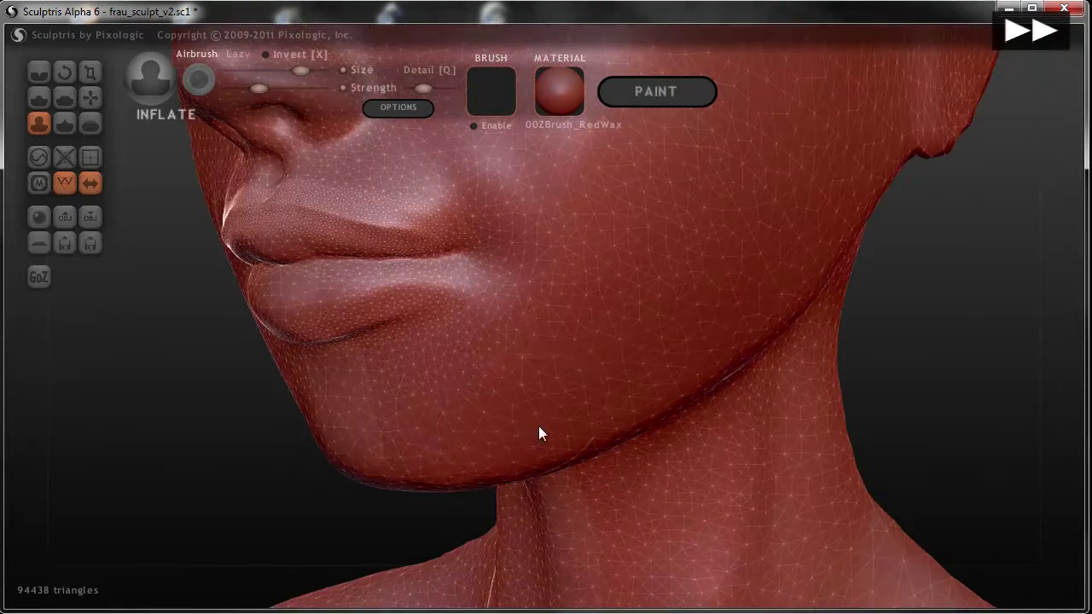
{"action": "right_click_drag", "start_coordinate": [383, 395], "coordinate": [524, 370]}
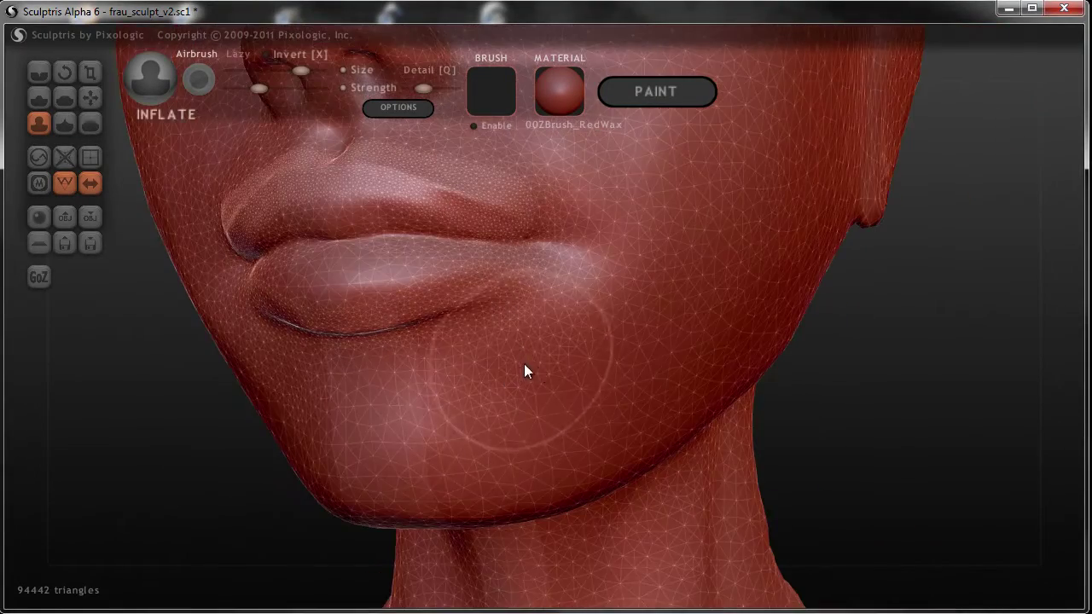
{"action": "mouse_move", "coordinate": [629, 369]}
{"action": "left_mouse_down"}
{"action": "mouse_move", "coordinate": [517, 371]}
{"action": "mouse_move", "coordinate": [585, 302]}
{"action": "mouse_move", "coordinate": [561, 331]}
{"action": "mouse_move", "coordinate": [661, 294]}
{"action": "left_mouse_up"}
{"action": "scroll", "coordinate": [571, 358], "scroll_direction": "down", "scroll_amount": 3}
{"action": "mouse_move", "coordinate": [660, 295]}
{"action": "right_mouse_down"}
{"action": "mouse_move", "coordinate": [691, 295]}
{"action": "mouse_move", "coordinate": [608, 290]}
{"action": "right_mouse_up"}
{"action": "scroll", "coordinate": [608, 291], "scroll_direction": "up", "scroll_amount": 3}
{"action": "scroll", "coordinate": [609, 290], "scroll_direction": "up", "scroll_amount": 3}
{"action": "right_click_drag", "start_coordinate": [516, 260], "coordinate": [541, 304]}
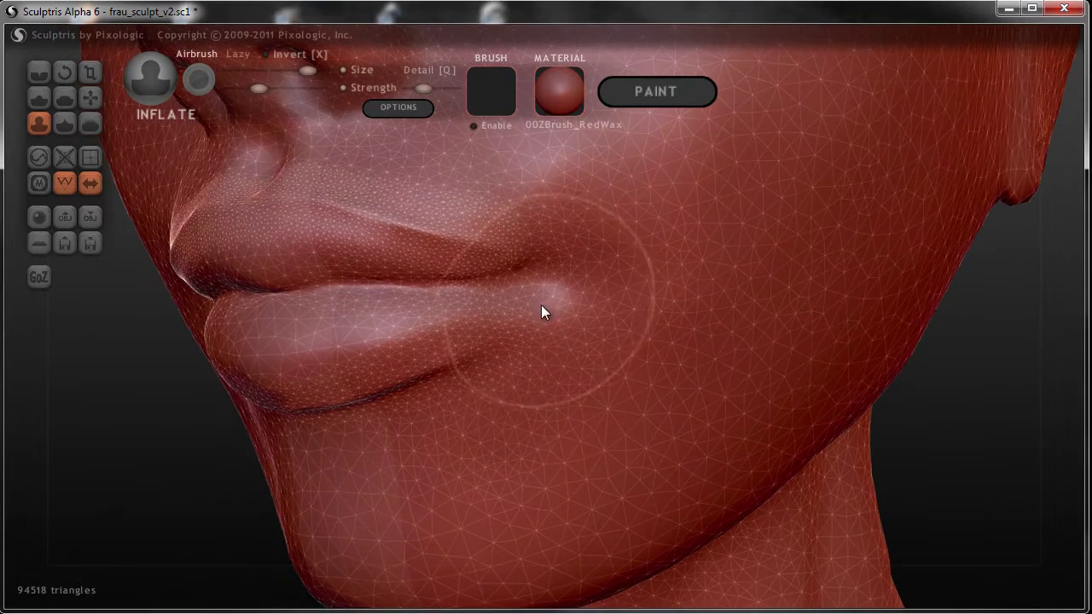
{"action": "left_click", "coordinate": [43, 82]}
Crease the corner of the lips and reposition the view on the mouth.
{"action": "scroll", "coordinate": [512, 269], "scroll_direction": "up", "scroll_amount": 2}
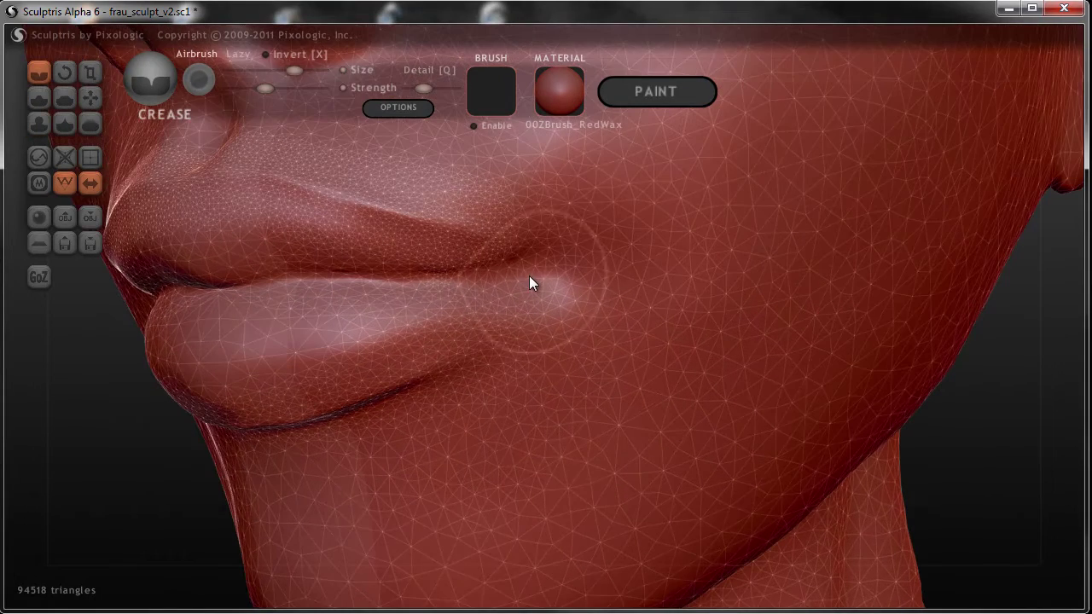
{"action": "left_click_drag", "start_coordinate": [529, 283], "coordinate": [515, 276]}
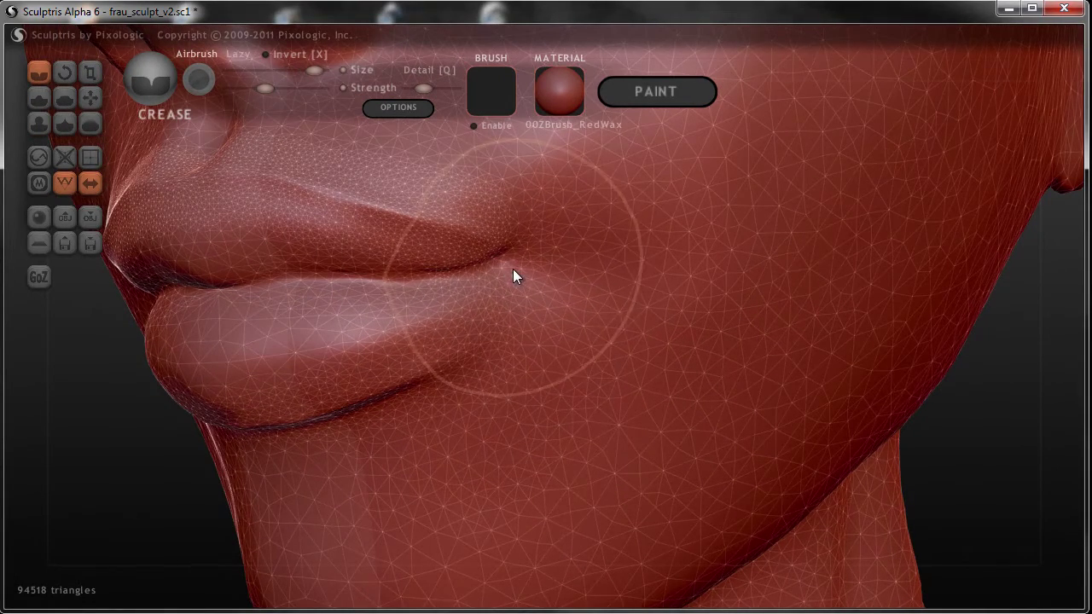
{"action": "left_click", "coordinate": [92, 99]}
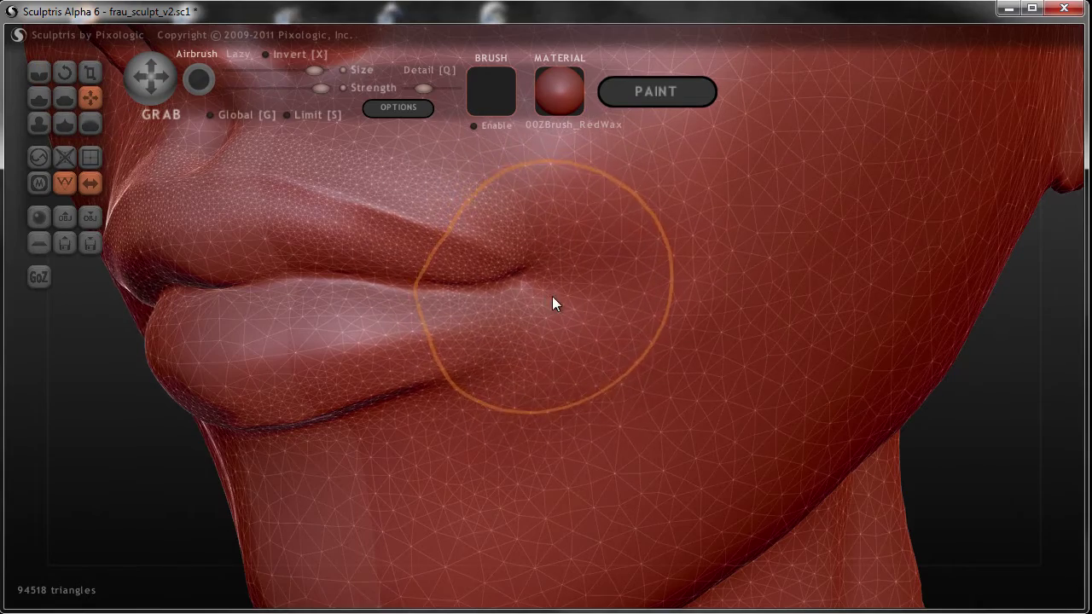
{"action": "right_click_drag", "start_coordinate": [552, 296], "coordinate": [501, 315]}
{"action": "scroll", "coordinate": [508, 315], "scroll_direction": "up", "scroll_amount": 3}
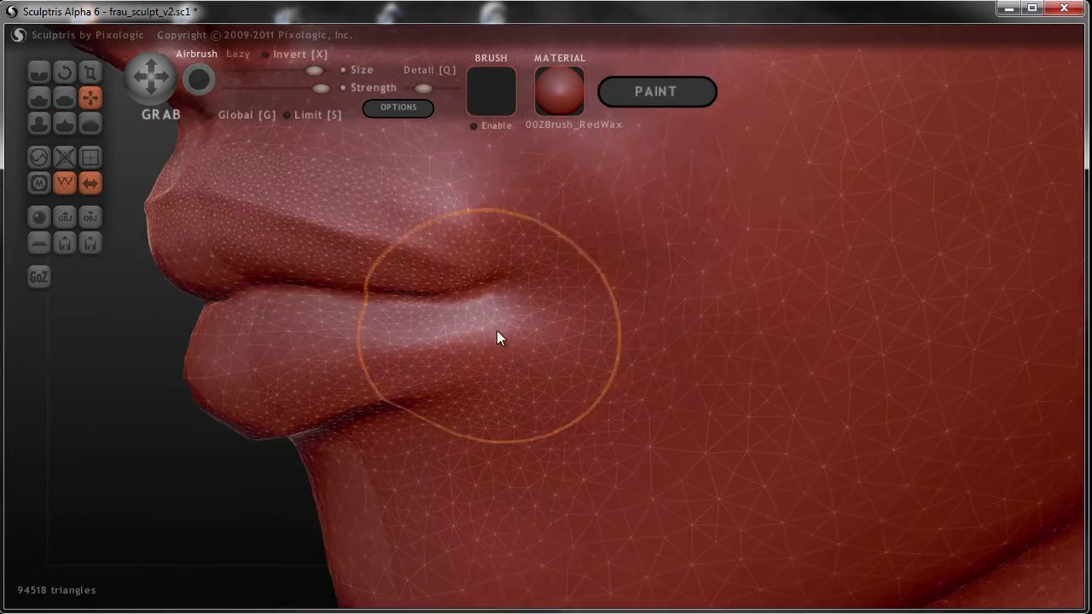
{"action": "left_click", "coordinate": [43, 75]}
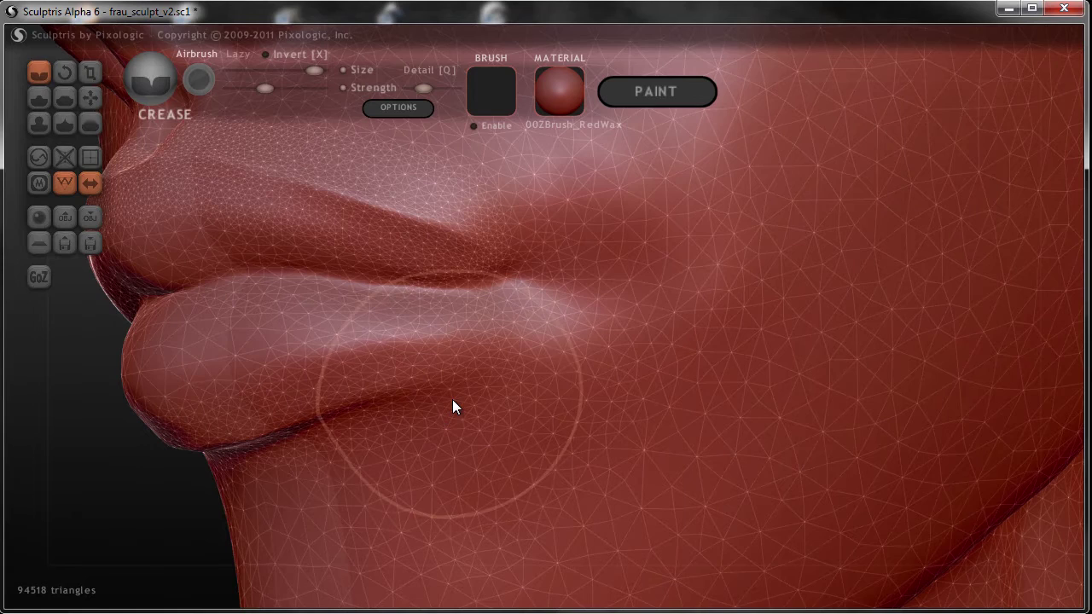
With a smaller brush, dent the lower lip and deepen the lip-corner fold.
{"action": "right_click_drag", "start_coordinate": [524, 374], "coordinate": [461, 375]}
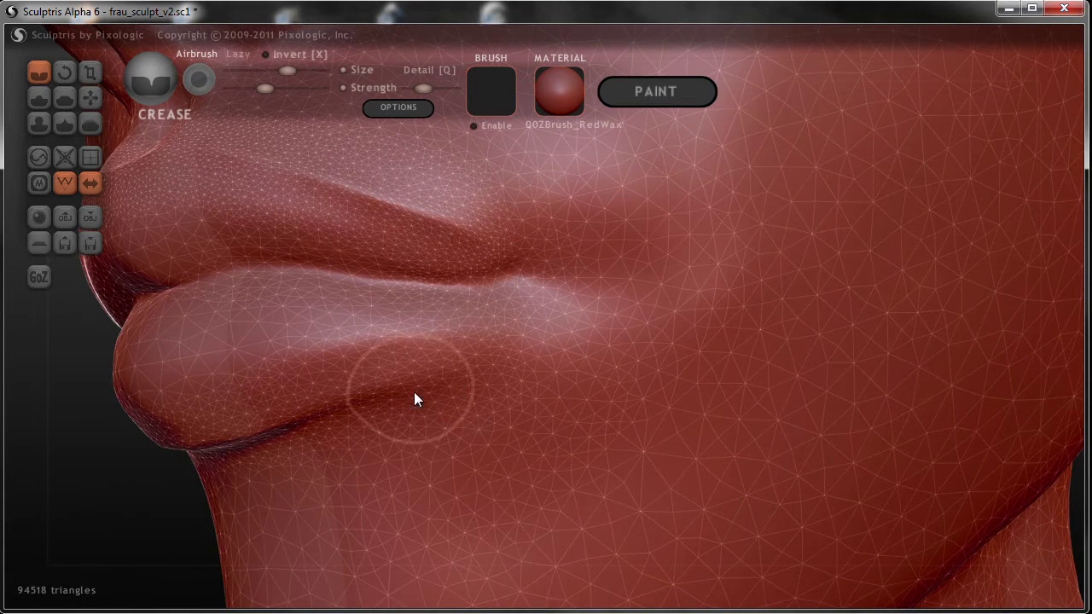
{"action": "left_click", "coordinate": [378, 400]}
{"action": "left_click_drag", "start_coordinate": [461, 355], "coordinate": [495, 346]}
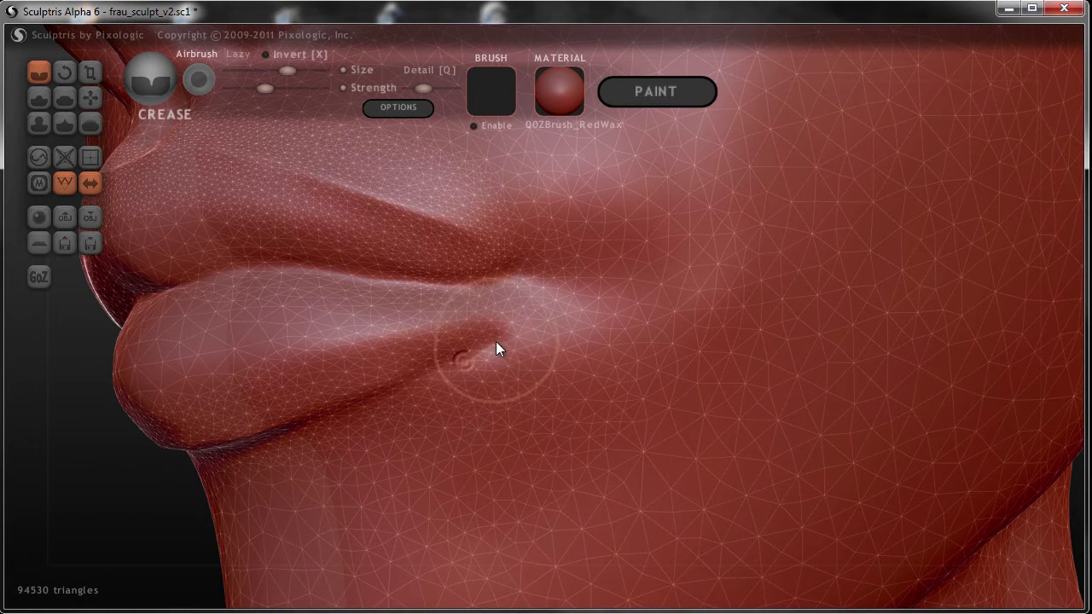
{"action": "scroll", "coordinate": [512, 409], "scroll_direction": "down", "scroll_amount": 3}
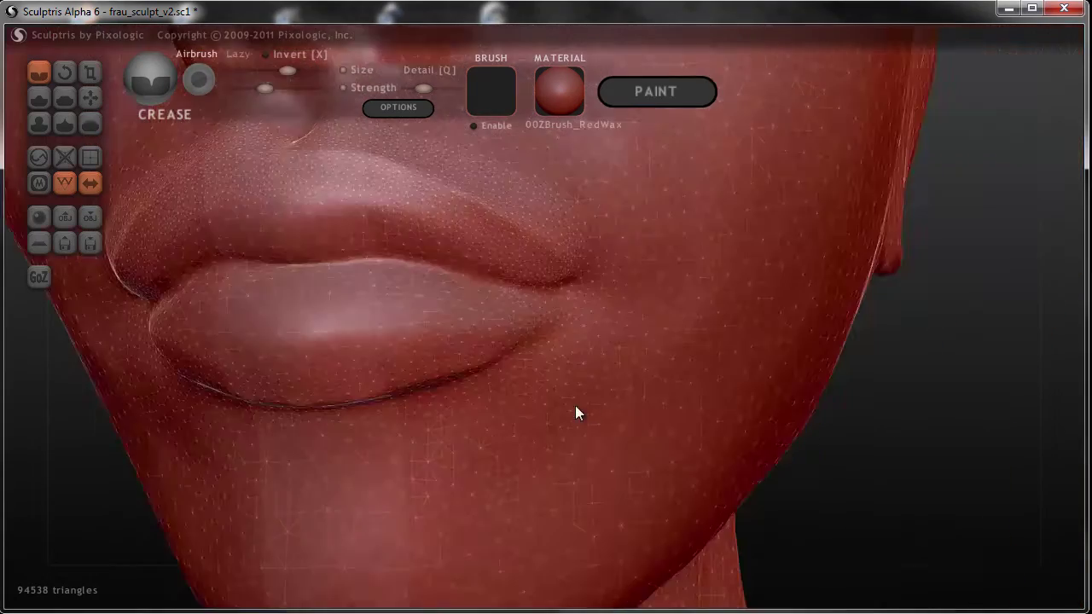
{"action": "scroll", "coordinate": [580, 410], "scroll_direction": "up", "scroll_amount": 2}
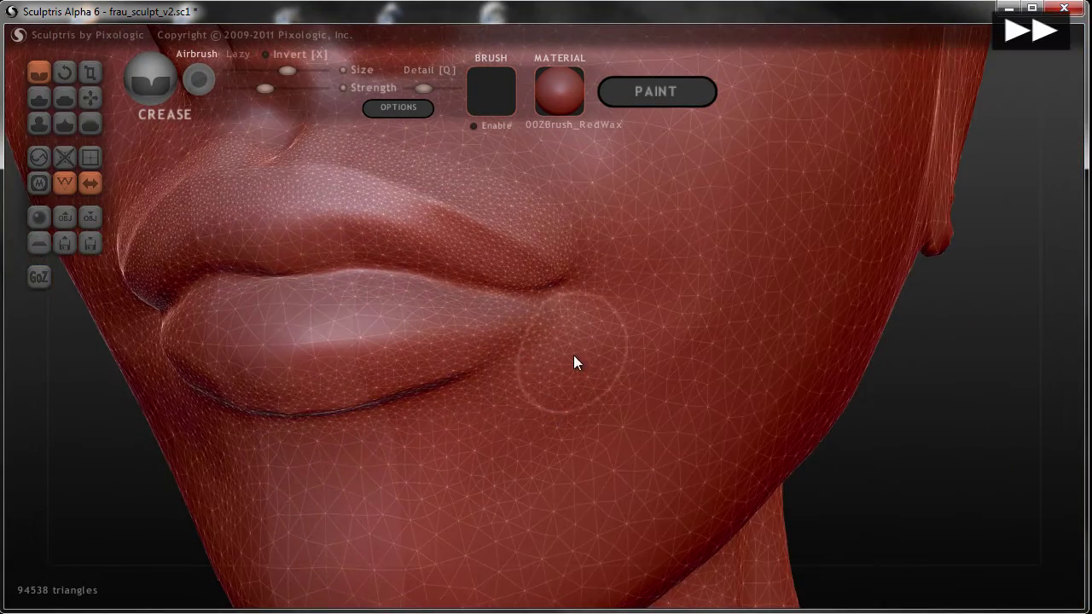
{"action": "right_click_drag", "start_coordinate": [573, 361], "coordinate": [500, 305]}
Pull and twist the lip corner into shape with Grab and Twist.
{"action": "key", "text": "g"}
{"action": "scroll", "coordinate": [438, 294], "scroll_direction": "up", "scroll_amount": 3}
{"action": "left_click_drag", "start_coordinate": [437, 294], "coordinate": [383, 313]}
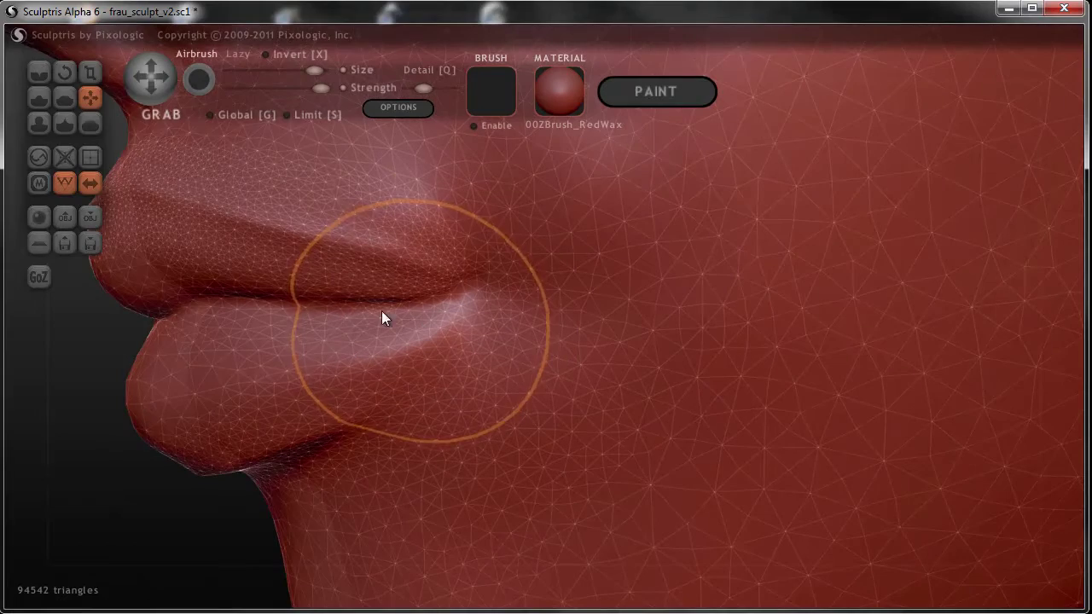
{"action": "left_click", "coordinate": [64, 74]}
{"action": "left_click_drag", "start_coordinate": [468, 292], "coordinate": [641, 296]}
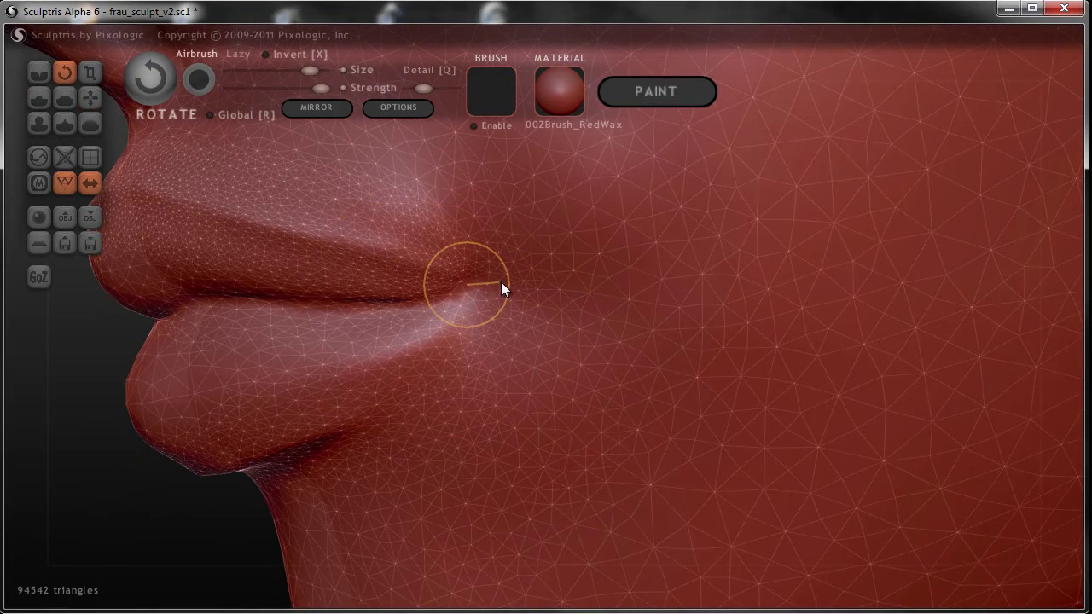
{"action": "mouse_move", "coordinate": [641, 294]}
{"action": "right_mouse_down"}
{"action": "mouse_move", "coordinate": [585, 332]}
{"action": "mouse_move", "coordinate": [661, 343]}
{"action": "mouse_move", "coordinate": [596, 301]}
{"action": "right_mouse_up"}
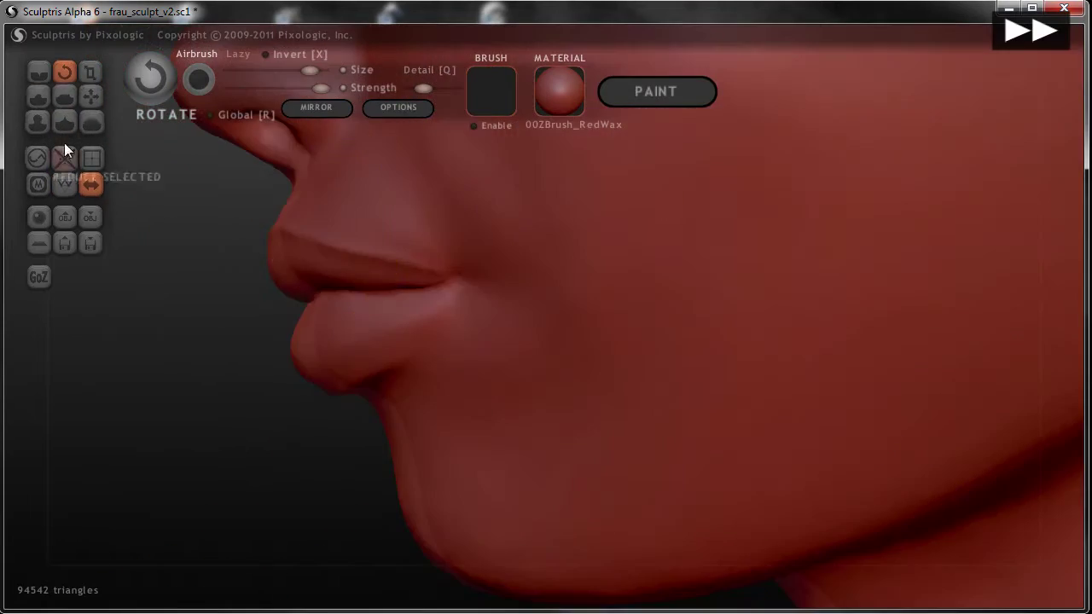
Grab the lip corner outward and view the full face.
{"action": "left_click", "coordinate": [38, 74]}
{"action": "key", "text": "g"}
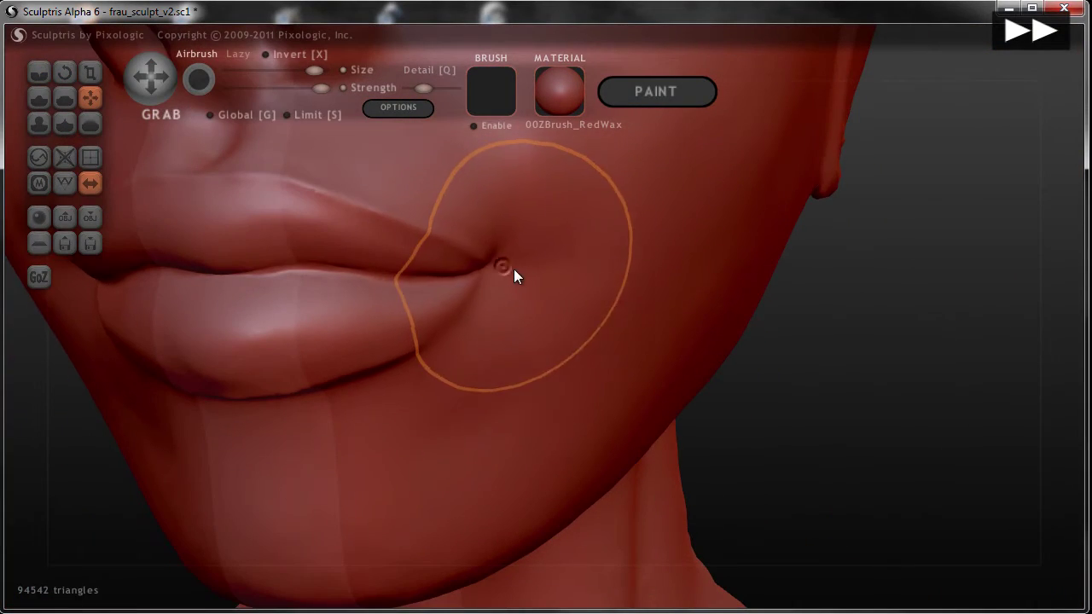
{"action": "left_click_drag", "start_coordinate": [514, 271], "coordinate": [523, 315]}
{"action": "right_click_drag", "start_coordinate": [533, 307], "coordinate": [450, 216]}
Show the wireframe and crease a ridge down the nose bridge.
{"action": "scroll", "coordinate": [418, 188], "scroll_direction": "up", "scroll_amount": 5}
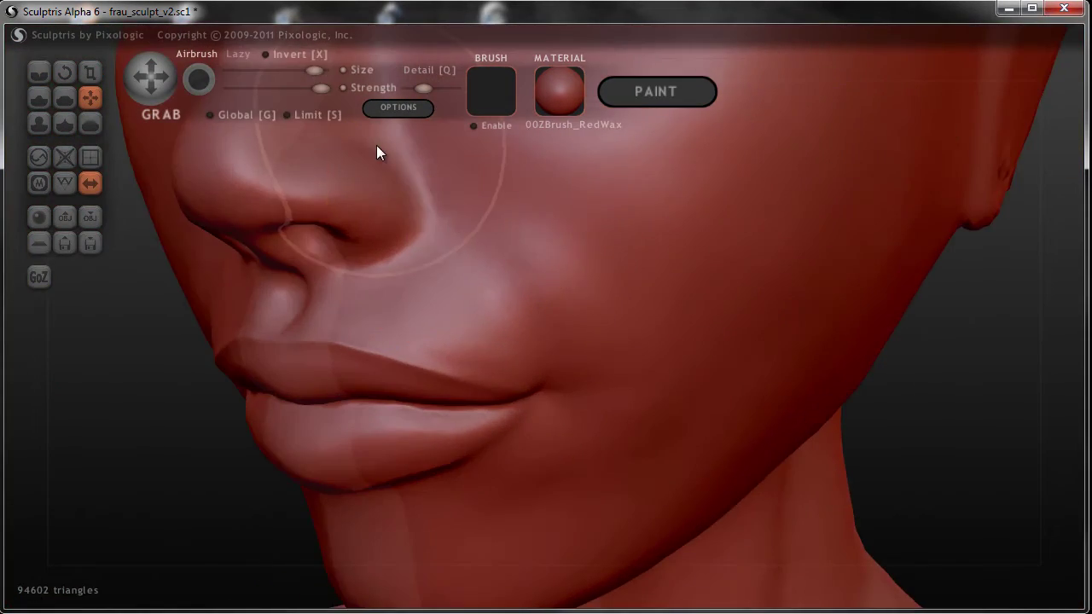
{"action": "scroll", "coordinate": [256, 119], "scroll_direction": "up", "scroll_amount": 3}
{"action": "left_click", "coordinate": [39, 73]}
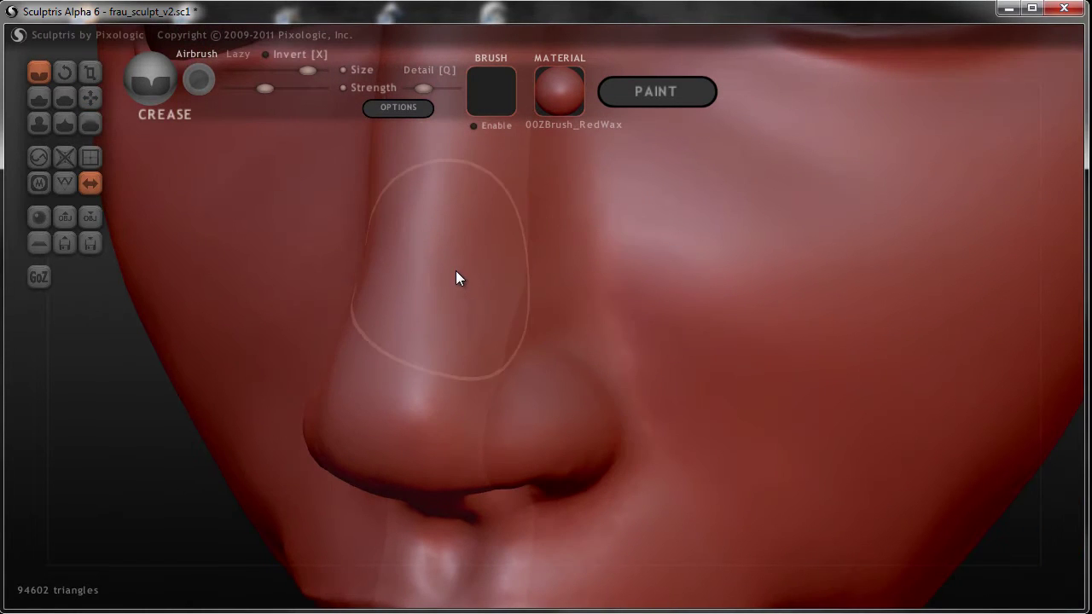
{"action": "left_click", "coordinate": [64, 182]}
{"action": "scroll", "coordinate": [454, 235], "scroll_direction": "down", "scroll_amount": 2}
{"action": "left_click_drag", "start_coordinate": [457, 237], "coordinate": [455, 251]}
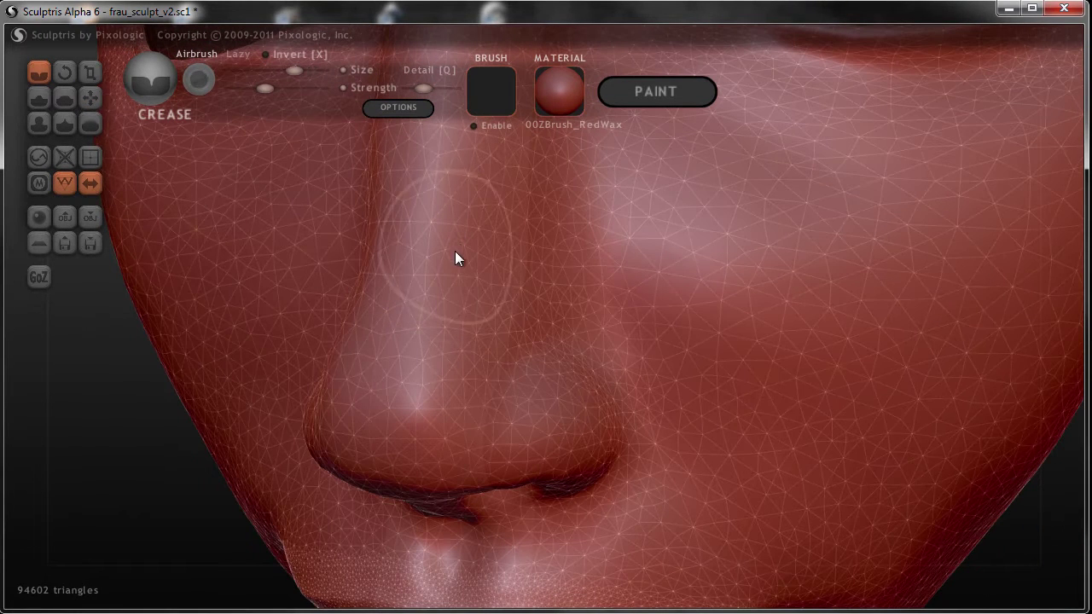
{"action": "scroll", "coordinate": [460, 239], "scroll_direction": "down", "scroll_amount": 1}
Inflate the brow beside the eye and crease the fold above it.
{"action": "mouse_move", "coordinate": [491, 224]}
{"action": "middle_mouse_down"}
{"action": "mouse_move", "coordinate": [521, 359]}
{"action": "mouse_move", "coordinate": [548, 315]}
{"action": "middle_mouse_up"}
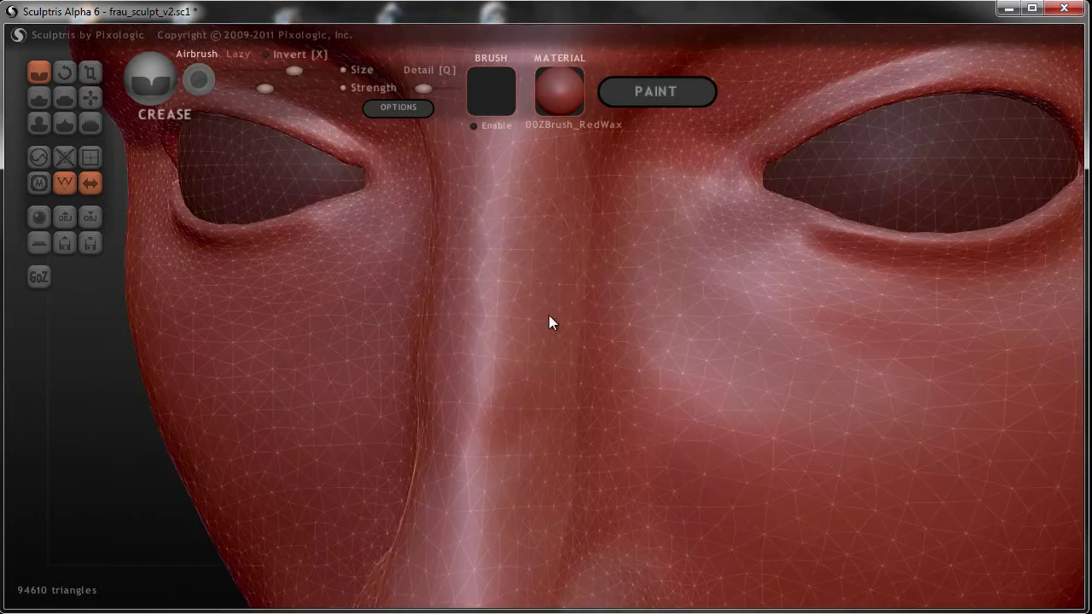
{"action": "scroll", "coordinate": [546, 256], "scroll_direction": "down", "scroll_amount": 3}
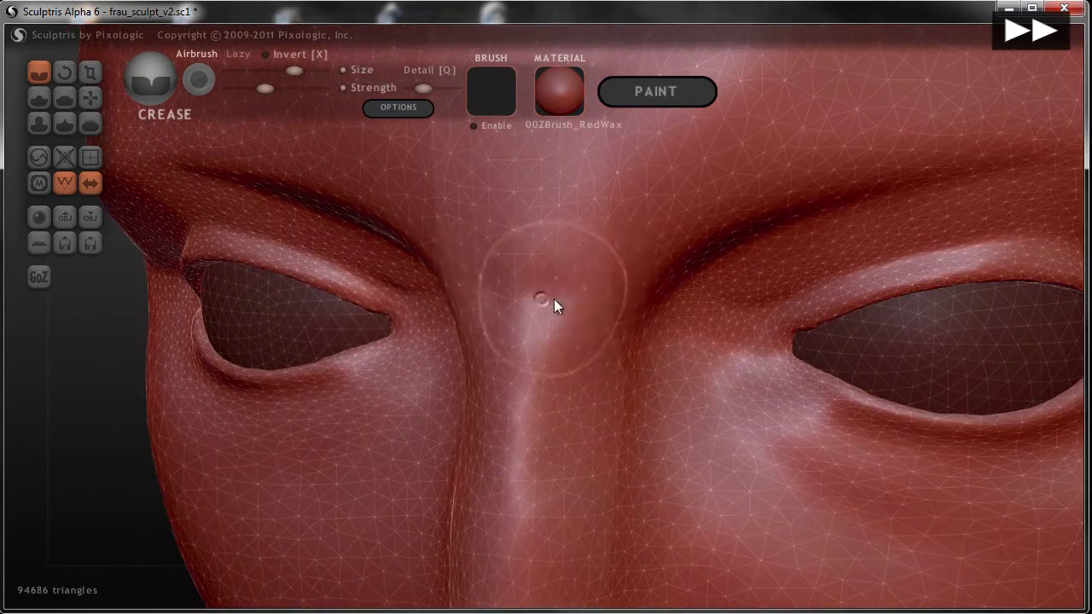
{"action": "left_click", "coordinate": [39, 124]}
{"action": "left_click_drag", "start_coordinate": [719, 302], "coordinate": [919, 417]}
{"action": "left_click", "coordinate": [40, 72]}
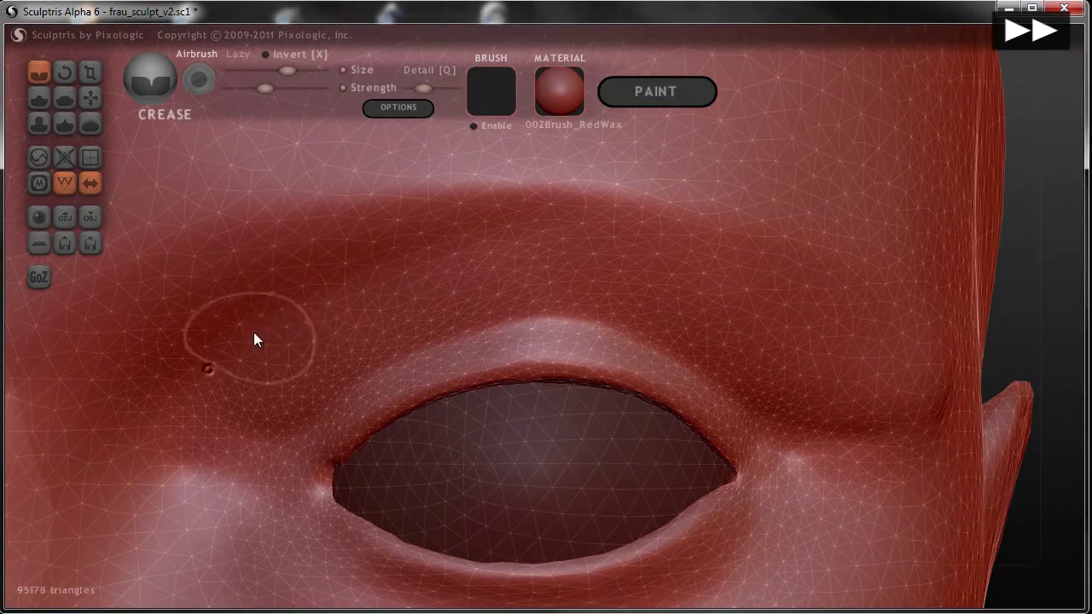
{"action": "right_click_drag", "start_coordinate": [912, 300], "coordinate": [825, 342]}
{"action": "mouse_move", "coordinate": [415, 348]}
{"action": "left_mouse_down"}
{"action": "mouse_move", "coordinate": [363, 358]}
{"action": "mouse_move", "coordinate": [458, 278]}
{"action": "mouse_move", "coordinate": [678, 199]}
{"action": "mouse_move", "coordinate": [607, 197]}
{"action": "left_mouse_up"}
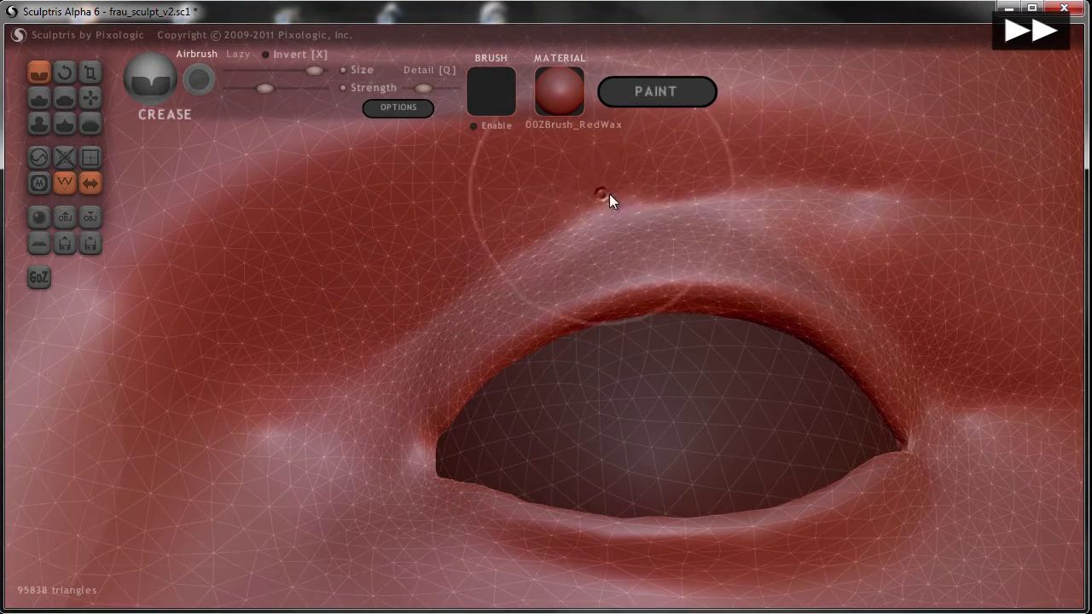
Inflate and reshape the brow fold above the eye close up.
{"action": "key", "text": "g"}
{"action": "right_click_drag", "start_coordinate": [296, 368], "coordinate": [643, 284]}
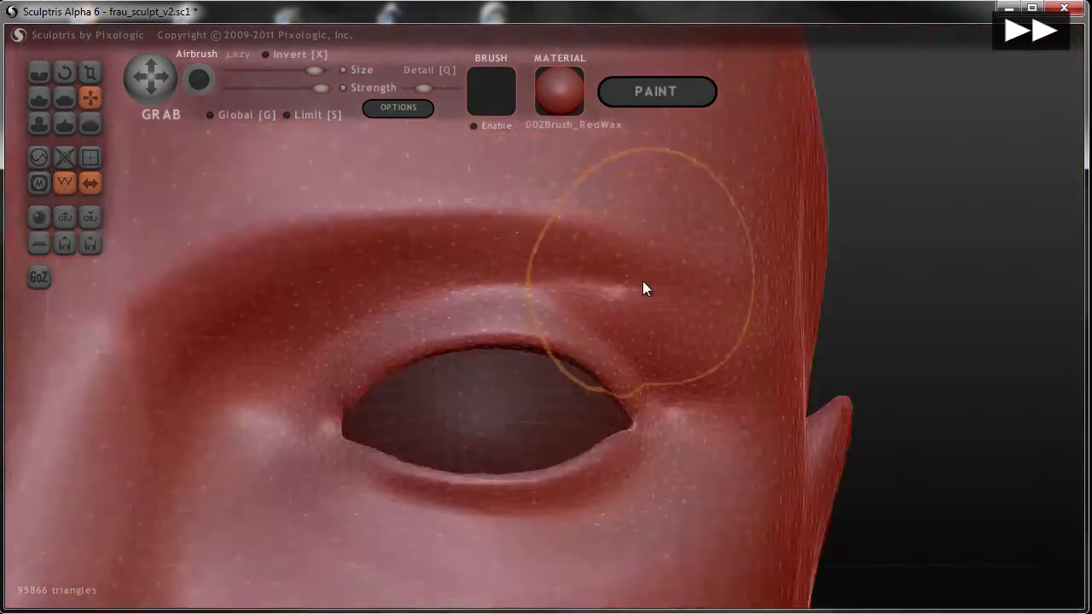
{"action": "scroll", "coordinate": [642, 285], "scroll_direction": "up", "scroll_amount": 3}
{"action": "key", "text": "i"}
{"action": "left_click_drag", "start_coordinate": [594, 223], "coordinate": [754, 265]}
{"action": "mouse_move", "coordinate": [501, 215]}
{"action": "left_mouse_down"}
{"action": "mouse_move", "coordinate": [538, 244]}
{"action": "mouse_move", "coordinate": [426, 256]}
{"action": "mouse_move", "coordinate": [787, 288]}
{"action": "left_mouse_up"}
Hide the wireframe and view the whole head.
{"action": "scroll", "coordinate": [634, 218], "scroll_direction": "down", "scroll_amount": 5}
{"action": "mouse_move", "coordinate": [632, 406]}
{"action": "right_mouse_down"}
{"action": "mouse_move", "coordinate": [647, 442]}
{"action": "mouse_move", "coordinate": [639, 366]}
{"action": "mouse_move", "coordinate": [682, 387]}
{"action": "mouse_move", "coordinate": [637, 399]}
{"action": "mouse_move", "coordinate": [552, 398]}
{"action": "mouse_move", "coordinate": [649, 344]}
{"action": "right_mouse_up"}
{"action": "left_click", "coordinate": [62, 188]}
{"action": "scroll", "coordinate": [648, 344], "scroll_direction": "up", "scroll_amount": 3}
Pull the cheek surface slightly with the Grab brush near the lips and jaw.
{"action": "left_click", "coordinate": [88, 99]}
{"action": "scroll", "coordinate": [781, 223], "scroll_direction": "up", "scroll_amount": 2}
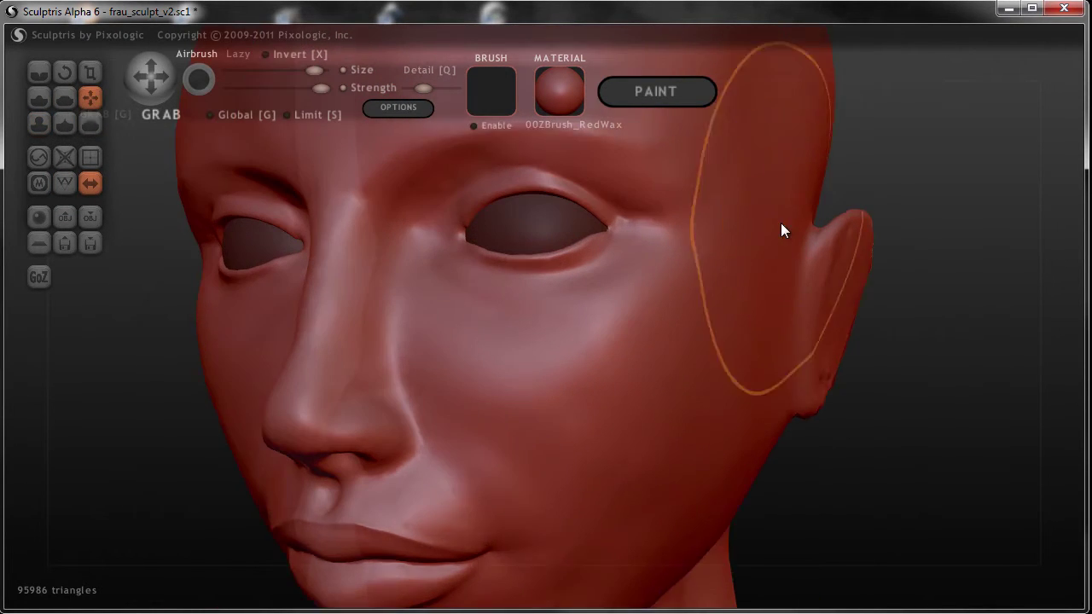
{"action": "scroll", "coordinate": [749, 213], "scroll_direction": "up", "scroll_amount": 1}
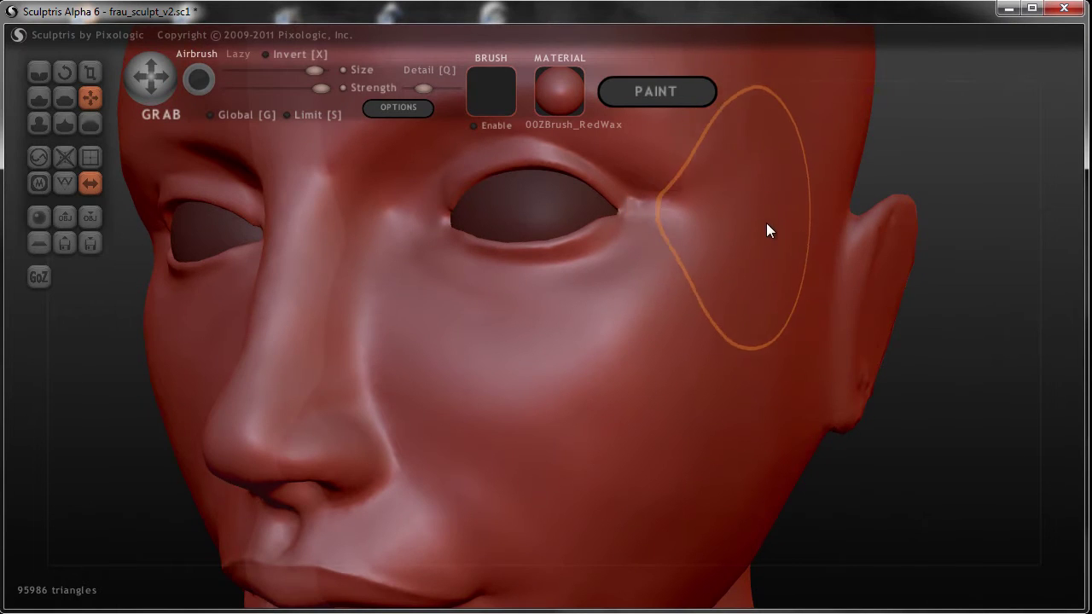
{"action": "right_click_drag", "start_coordinate": [768, 231], "coordinate": [460, 443]}
{"action": "left_click_drag", "start_coordinate": [645, 208], "coordinate": [641, 294]}
{"action": "scroll", "coordinate": [636, 324], "scroll_direction": "down", "scroll_amount": 5}
{"action": "mouse_move", "coordinate": [631, 348]}
{"action": "right_mouse_down"}
{"action": "mouse_move", "coordinate": [597, 348]}
{"action": "mouse_move", "coordinate": [568, 329]}
{"action": "right_mouse_up"}
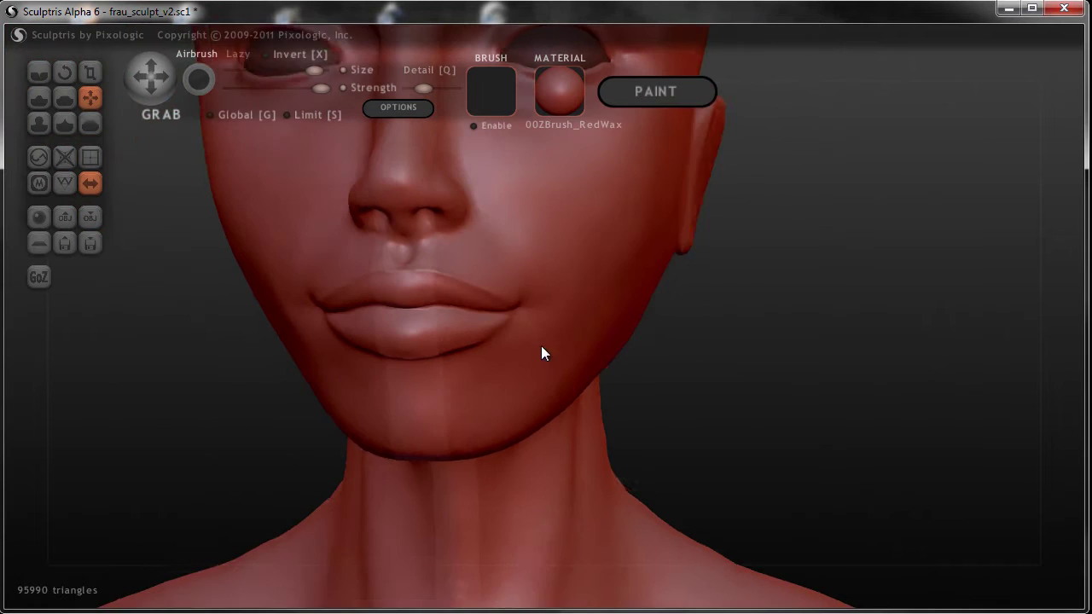
Gently inflate the cheek from profile and three-quarter views with the Inflate brush.
{"action": "scroll", "coordinate": [597, 261], "scroll_direction": "up", "scroll_amount": 3}
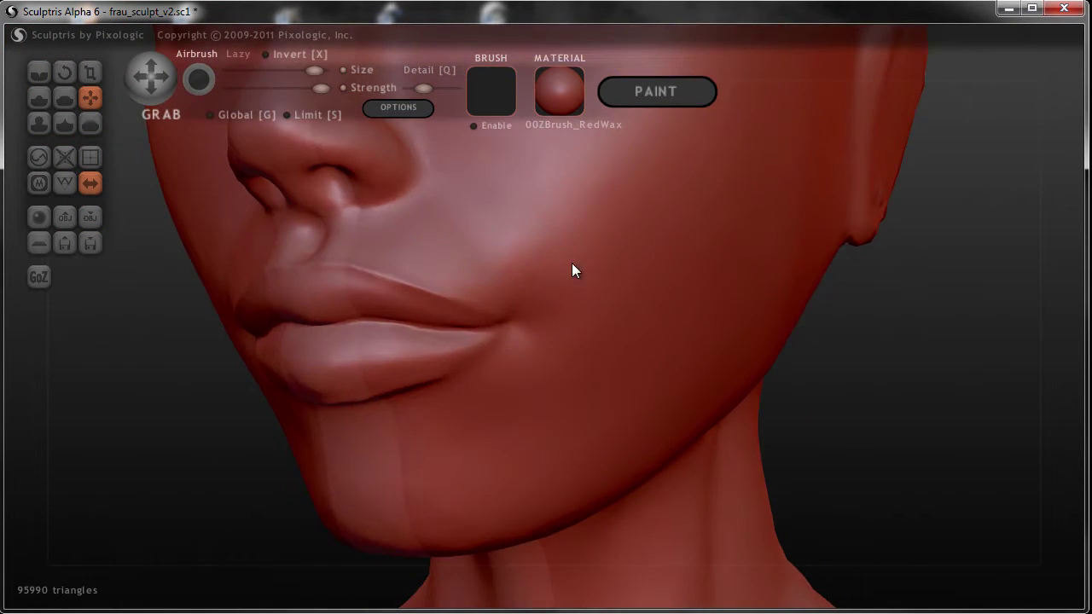
{"action": "scroll", "coordinate": [580, 294], "scroll_direction": "up", "scroll_amount": 2}
{"action": "scroll", "coordinate": [582, 275], "scroll_direction": "down", "scroll_amount": 3}
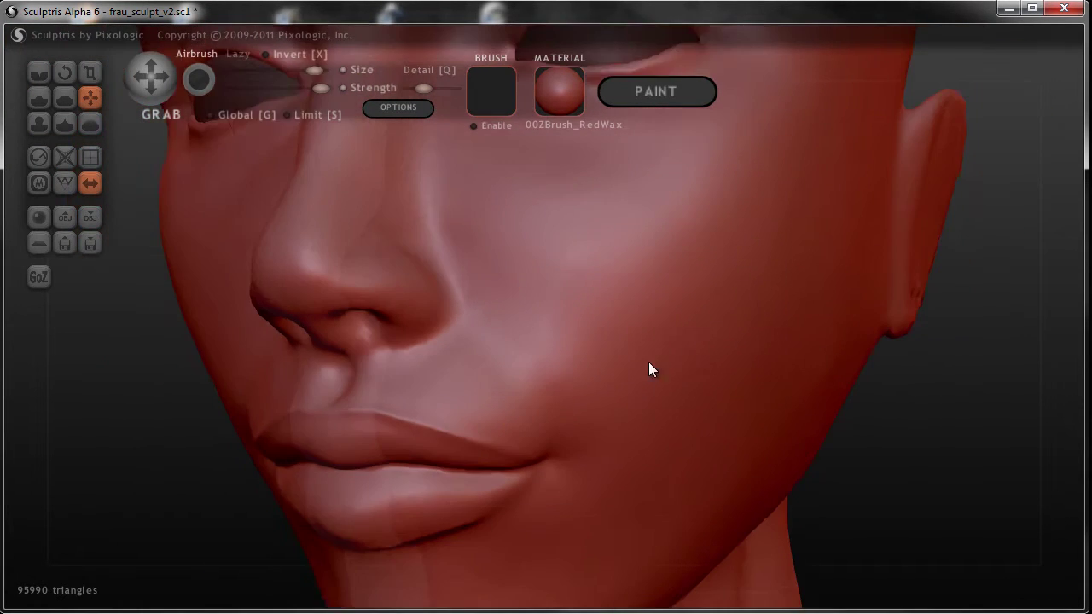
{"action": "mouse_move", "coordinate": [653, 353]}
{"action": "right_mouse_down"}
{"action": "mouse_move", "coordinate": [412, 360]}
{"action": "mouse_move", "coordinate": [485, 371]}
{"action": "right_mouse_up"}
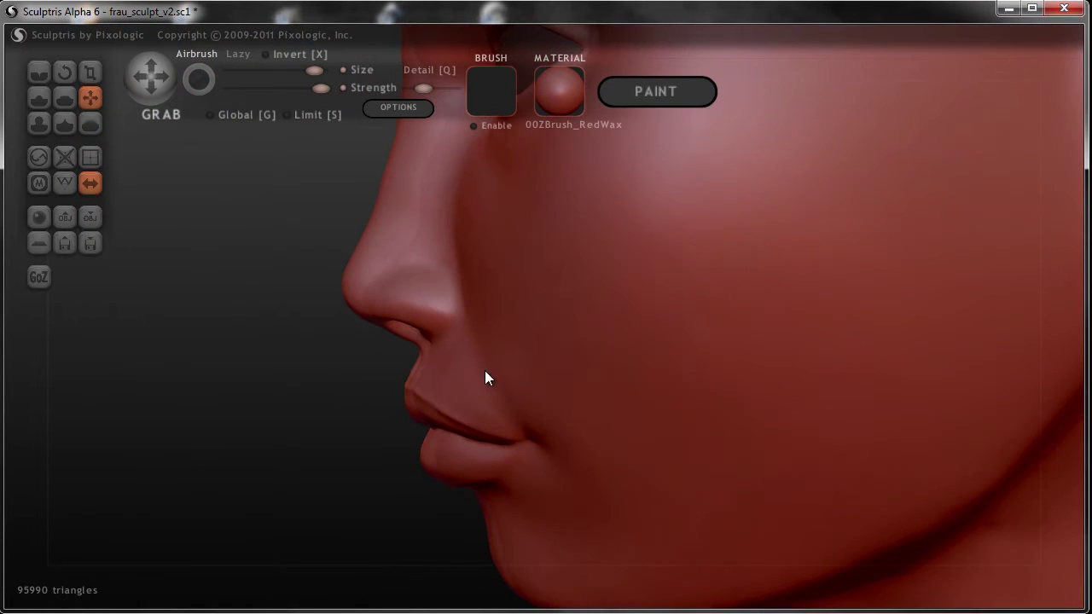
{"action": "left_click", "coordinate": [38, 97]}
{"action": "left_click", "coordinate": [38, 124]}
{"action": "left_click_drag", "start_coordinate": [546, 296], "coordinate": [562, 315]}
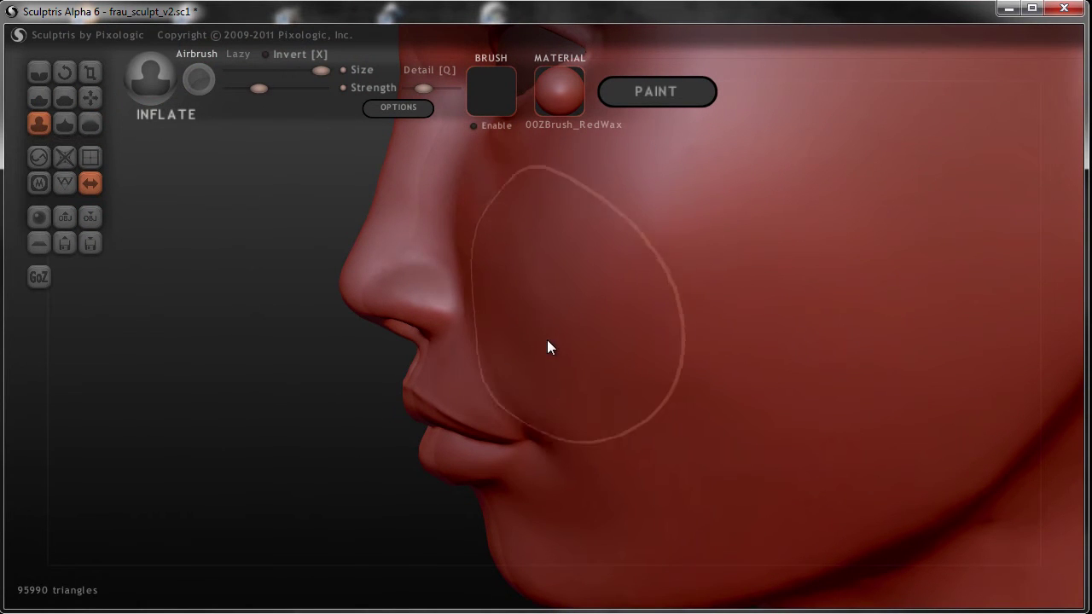
{"action": "mouse_move", "coordinate": [502, 276]}
{"action": "right_mouse_down"}
{"action": "mouse_move", "coordinate": [675, 256]}
{"action": "mouse_move", "coordinate": [593, 265]}
{"action": "right_mouse_up"}
{"action": "mouse_move", "coordinate": [550, 232]}
{"action": "left_mouse_down"}
{"action": "mouse_move", "coordinate": [566, 283]}
{"action": "mouse_move", "coordinate": [626, 281]}
{"action": "mouse_move", "coordinate": [570, 241]}
{"action": "mouse_move", "coordinate": [702, 340]}
{"action": "left_mouse_up"}
{"action": "scroll", "coordinate": [702, 341], "scroll_direction": "down", "scroll_amount": 5}
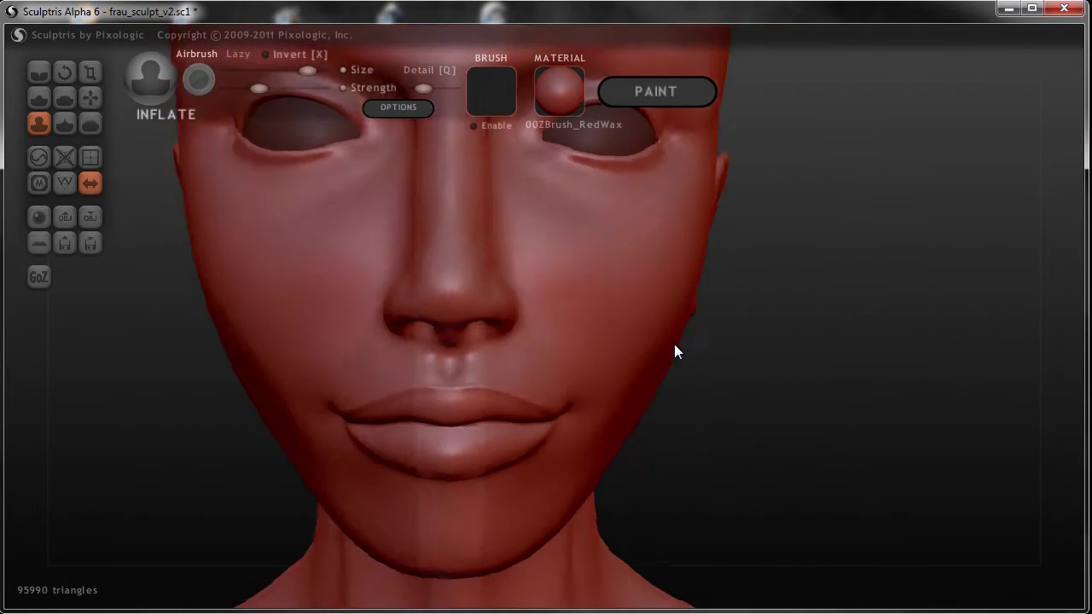
{"action": "right_click_drag", "start_coordinate": [674, 344], "coordinate": [586, 375]}
Save the sculpt as frau_sculpt_v3.sc1 by changing the file name's version to 3.
{"action": "left_click", "coordinate": [90, 243]}
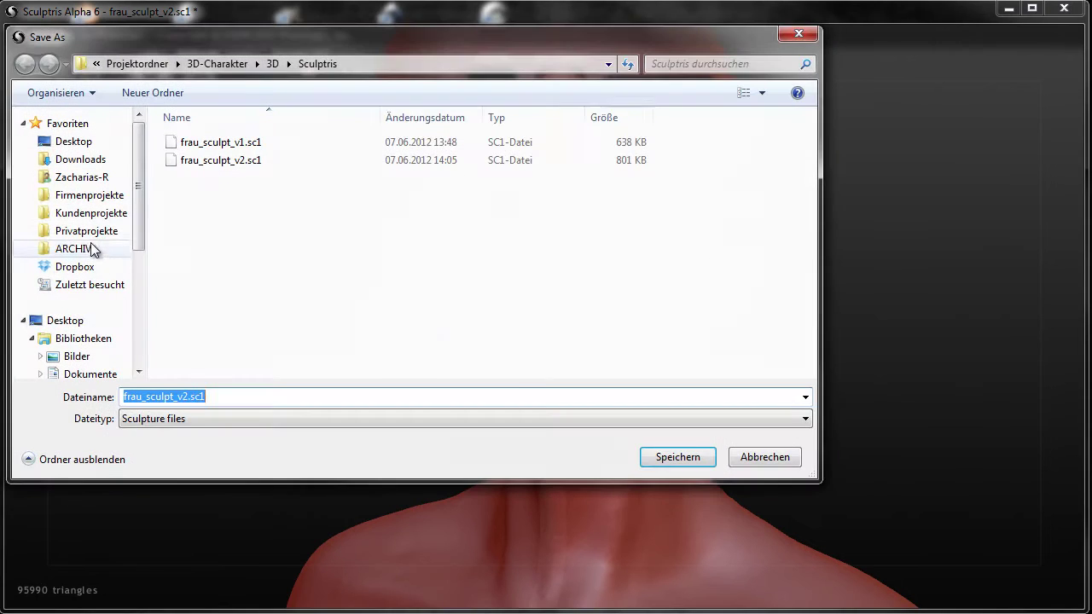
{"action": "left_click", "coordinate": [189, 394]}
{"action": "key", "text": "BackSpace"}
{"action": "type", "text": "3"}
{"action": "left_click", "coordinate": [677, 455]}
Orbit to a frontal view of the head and select the Grab brush.
{"action": "mouse_move", "coordinate": [675, 451]}
{"action": "right_mouse_down"}
{"action": "mouse_move", "coordinate": [465, 319]}
{"action": "mouse_move", "coordinate": [506, 314]}
{"action": "mouse_move", "coordinate": [442, 319]}
{"action": "mouse_move", "coordinate": [503, 324]}
{"action": "mouse_move", "coordinate": [398, 296]}
{"action": "mouse_move", "coordinate": [323, 348]}
{"action": "mouse_move", "coordinate": [420, 342]}
{"action": "mouse_move", "coordinate": [441, 399]}
{"action": "mouse_move", "coordinate": [591, 331]}
{"action": "mouse_move", "coordinate": [485, 385]}
{"action": "mouse_move", "coordinate": [482, 410]}
{"action": "mouse_move", "coordinate": [514, 428]}
{"action": "mouse_move", "coordinate": [534, 420]}
{"action": "right_mouse_up"}
{"action": "scroll", "coordinate": [486, 377], "scroll_direction": "down", "scroll_amount": 5}
{"action": "left_click", "coordinate": [89, 97]}
Turn off Global grabbing and pull the jawline below the chin.
{"action": "scroll", "coordinate": [559, 426], "scroll_direction": "up", "scroll_amount": 3}
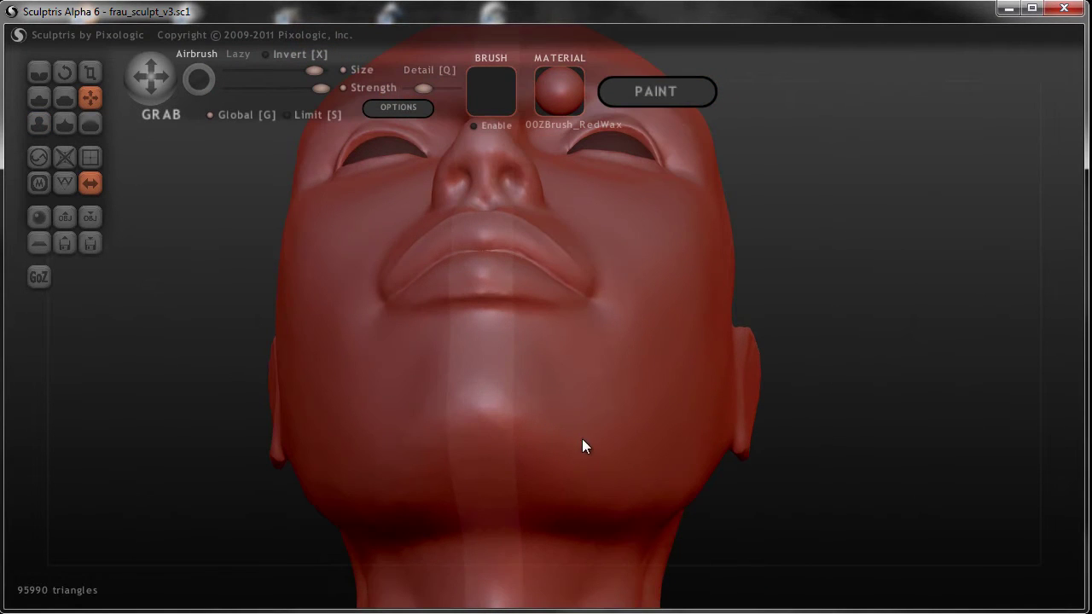
{"action": "key", "text": "g"}
{"action": "right_click_drag", "start_coordinate": [608, 462], "coordinate": [590, 503]}
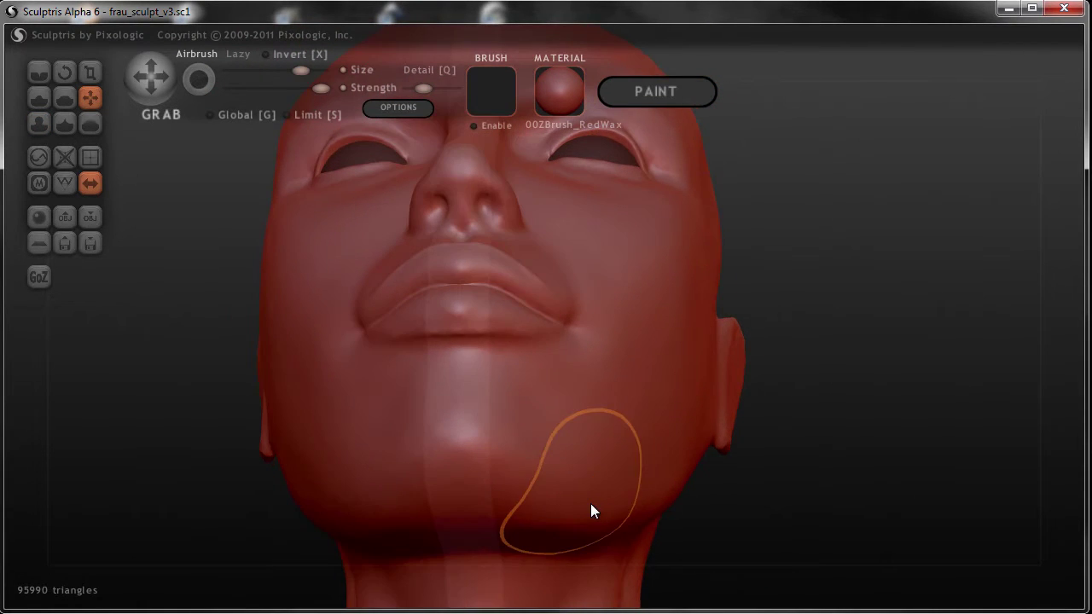
{"action": "left_click_drag", "start_coordinate": [565, 494], "coordinate": [586, 503]}
{"action": "mouse_move", "coordinate": [586, 502]}
{"action": "right_mouse_down"}
{"action": "mouse_move", "coordinate": [587, 435]}
{"action": "mouse_move", "coordinate": [601, 532]}
{"action": "mouse_move", "coordinate": [567, 469]}
{"action": "mouse_move", "coordinate": [582, 586]}
{"action": "mouse_move", "coordinate": [585, 393]}
{"action": "mouse_move", "coordinate": [568, 408]}
{"action": "mouse_move", "coordinate": [577, 476]}
{"action": "mouse_move", "coordinate": [561, 344]}
{"action": "mouse_move", "coordinate": [368, 351]}
{"action": "mouse_move", "coordinate": [429, 312]}
{"action": "mouse_move", "coordinate": [315, 381]}
{"action": "mouse_move", "coordinate": [430, 272]}
{"action": "mouse_move", "coordinate": [480, 390]}
{"action": "mouse_move", "coordinate": [373, 327]}
{"action": "right_mouse_up"}
Swell the chin slightly with the Inflate brush and review lips and cheek from the side.
{"action": "scroll", "coordinate": [562, 344], "scroll_direction": "up", "scroll_amount": 2}
{"action": "scroll", "coordinate": [574, 324], "scroll_direction": "up", "scroll_amount": 2}
{"action": "scroll", "coordinate": [571, 317], "scroll_direction": "up", "scroll_amount": 2}
{"action": "scroll", "coordinate": [571, 302], "scroll_direction": "down", "scroll_amount": 3}
{"action": "key", "text": "c"}
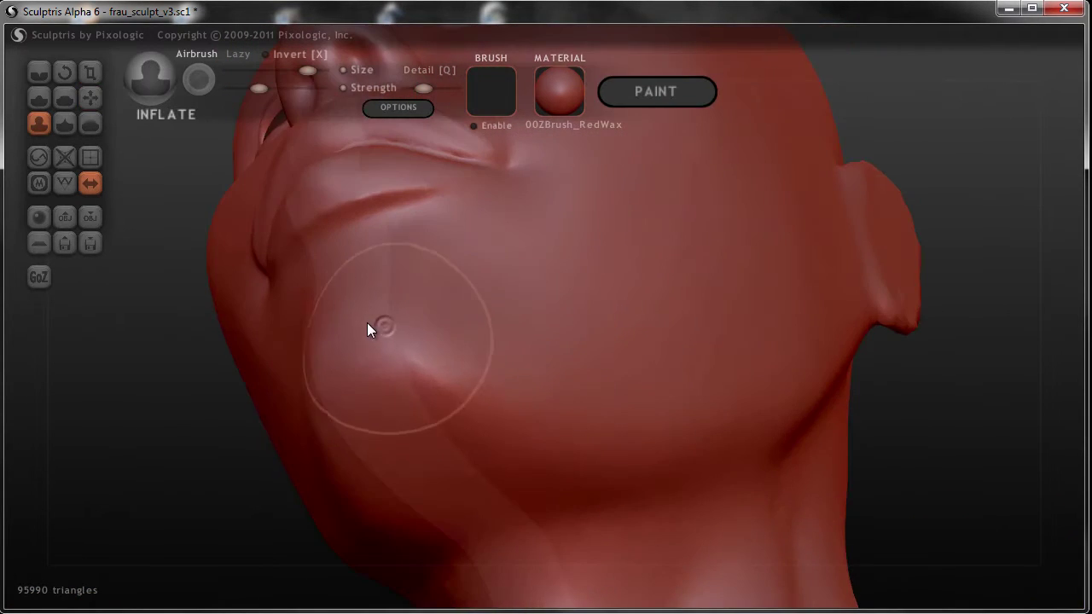
{"action": "left_click", "coordinate": [365, 306]}
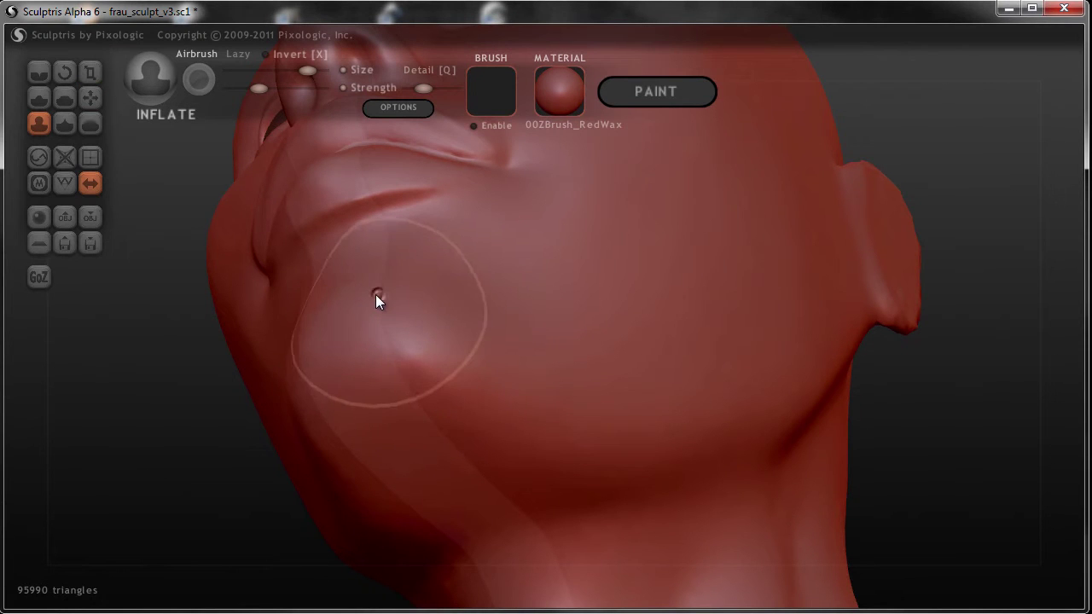
{"action": "left_click_drag", "start_coordinate": [417, 359], "coordinate": [461, 378]}
{"action": "mouse_move", "coordinate": [461, 378]}
{"action": "right_mouse_down"}
{"action": "mouse_move", "coordinate": [515, 480]}
{"action": "mouse_move", "coordinate": [369, 459]}
{"action": "mouse_move", "coordinate": [469, 385]}
{"action": "mouse_move", "coordinate": [429, 343]}
{"action": "mouse_move", "coordinate": [446, 375]}
{"action": "mouse_move", "coordinate": [689, 379]}
{"action": "mouse_move", "coordinate": [627, 387]}
{"action": "right_mouse_up"}
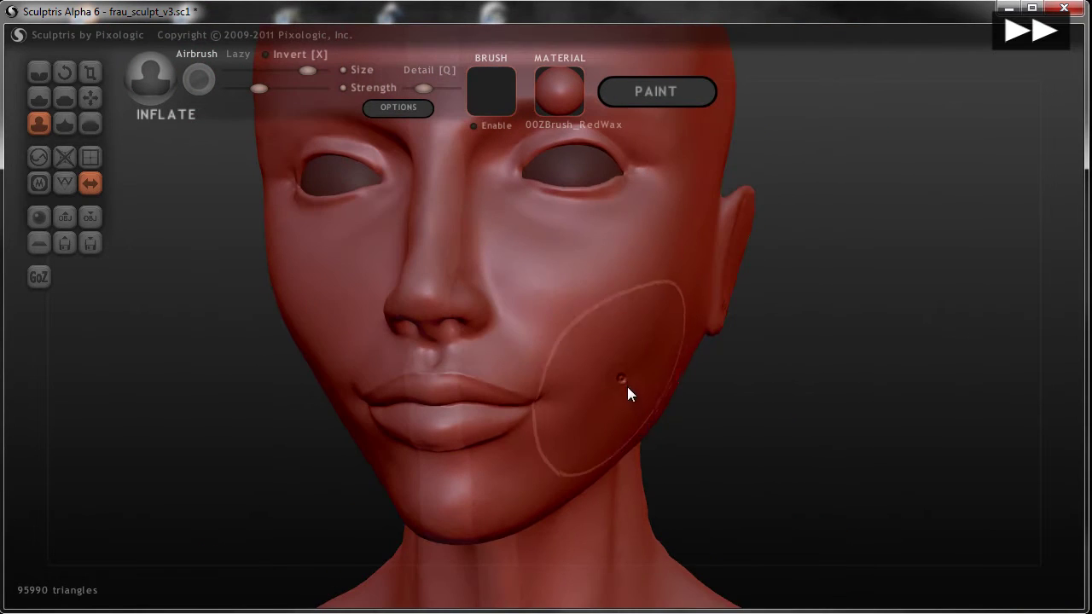
{"action": "right_click_drag", "start_coordinate": [611, 433], "coordinate": [624, 434]}
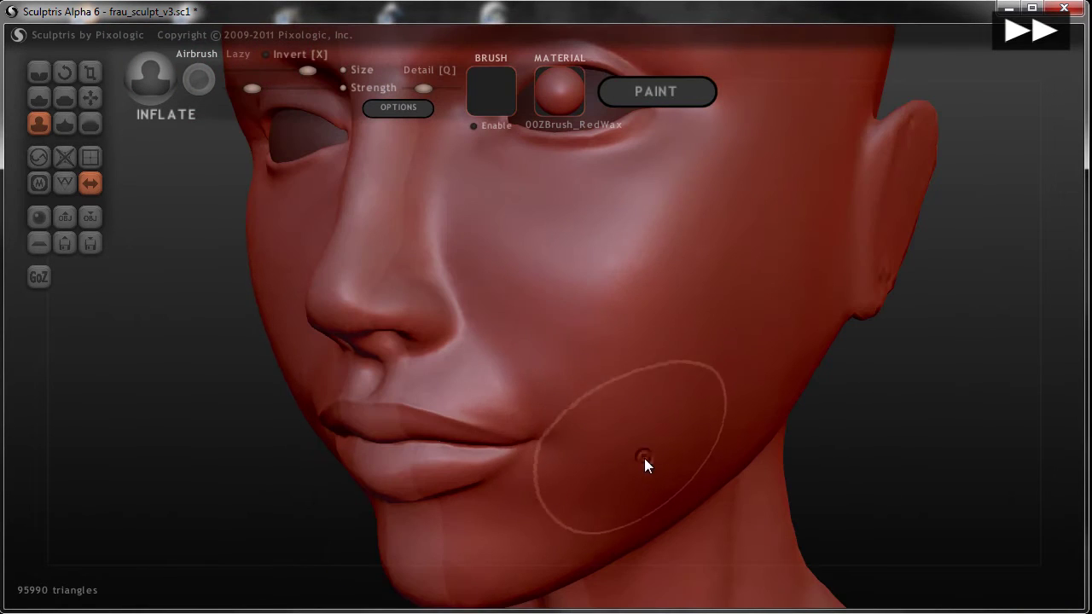
{"action": "mouse_move", "coordinate": [500, 530]}
{"action": "right_mouse_down"}
{"action": "mouse_move", "coordinate": [502, 434]}
{"action": "mouse_move", "coordinate": [597, 195]}
{"action": "mouse_move", "coordinate": [568, 456]}
{"action": "mouse_move", "coordinate": [588, 247]}
{"action": "mouse_move", "coordinate": [563, 421]}
{"action": "right_mouse_up"}
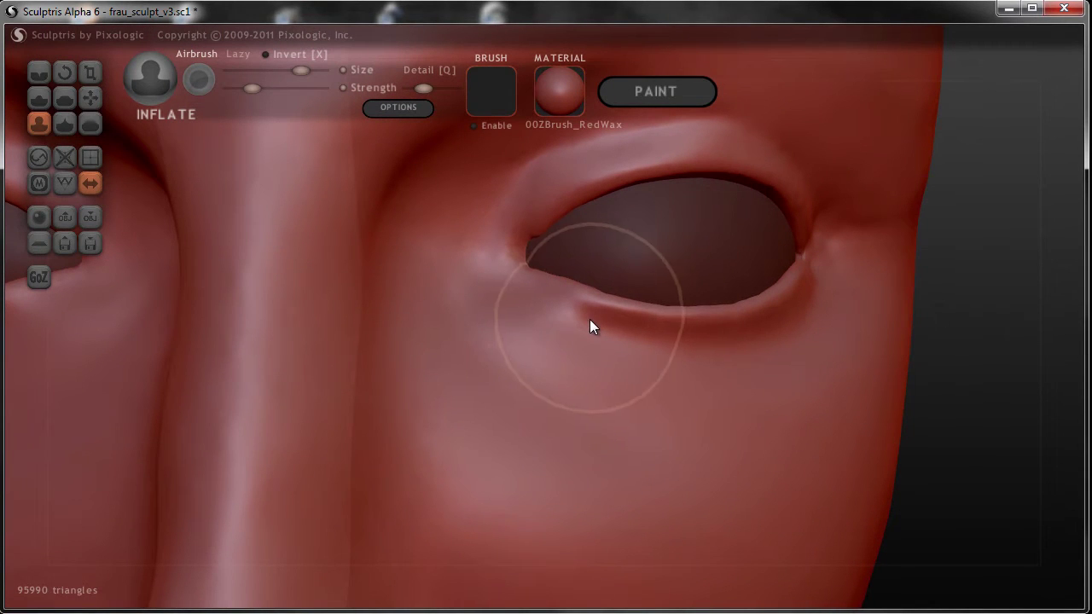
Crease a long fold under the eye with the Crease brush.
{"action": "left_click", "coordinate": [39, 71]}
{"action": "mouse_move", "coordinate": [539, 215]}
{"action": "right_mouse_down"}
{"action": "mouse_move", "coordinate": [551, 348]}
{"action": "mouse_move", "coordinate": [561, 339]}
{"action": "mouse_move", "coordinate": [506, 267]}
{"action": "right_mouse_up"}
{"action": "scroll", "coordinate": [562, 317], "scroll_direction": "up", "scroll_amount": 2}
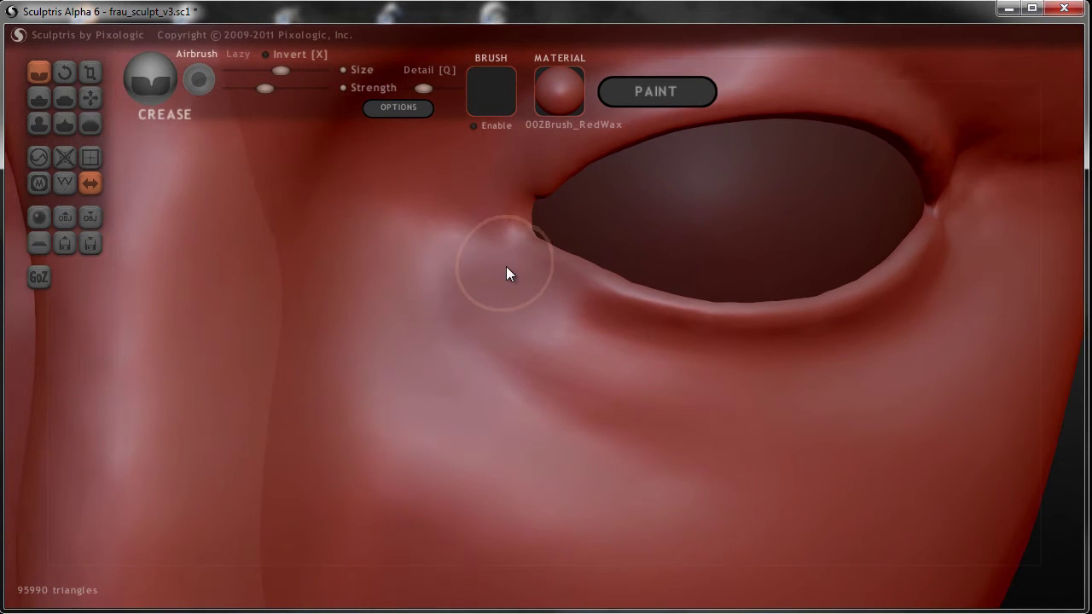
{"action": "mouse_move", "coordinate": [483, 261]}
{"action": "left_mouse_down"}
{"action": "mouse_move", "coordinate": [618, 351]}
{"action": "mouse_move", "coordinate": [796, 360]}
{"action": "left_mouse_up"}
{"action": "mouse_move", "coordinate": [796, 360]}
{"action": "right_mouse_down"}
{"action": "mouse_move", "coordinate": [612, 385]}
{"action": "mouse_move", "coordinate": [800, 323]}
{"action": "mouse_move", "coordinate": [764, 238]}
{"action": "mouse_move", "coordinate": [640, 229]}
{"action": "right_mouse_up"}
{"action": "left_click_drag", "start_coordinate": [749, 232], "coordinate": [751, 236]}
Pull the eye corner into shape with the Grab brush.
{"action": "left_click", "coordinate": [89, 98]}
{"action": "scroll", "coordinate": [789, 213], "scroll_direction": "up", "scroll_amount": 3}
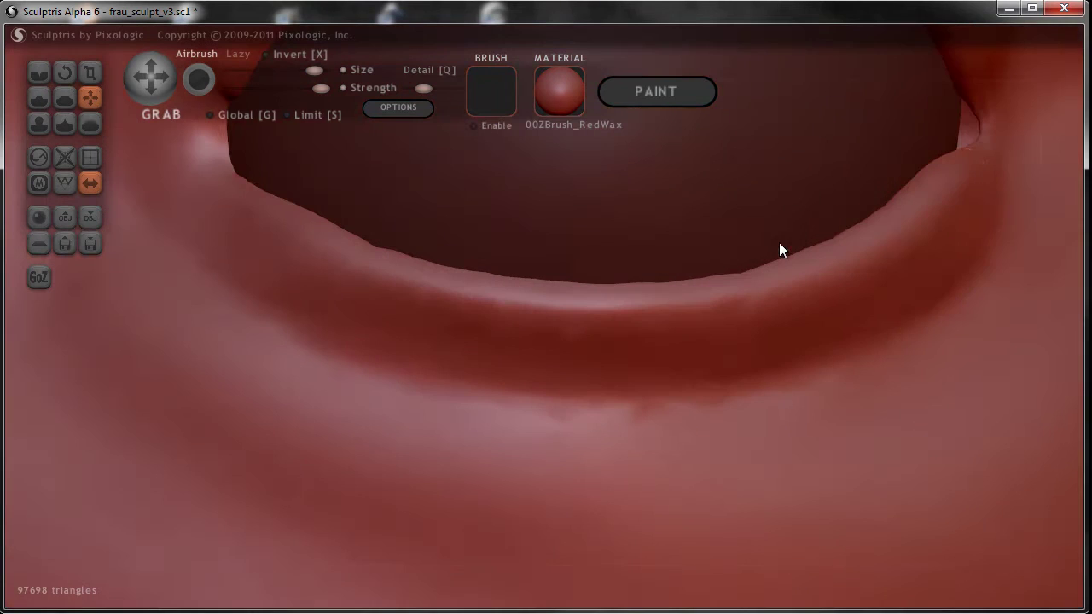
{"action": "mouse_move", "coordinate": [959, 167]}
{"action": "left_mouse_down"}
{"action": "mouse_move", "coordinate": [990, 139]}
{"action": "mouse_move", "coordinate": [975, 146]}
{"action": "left_mouse_up"}
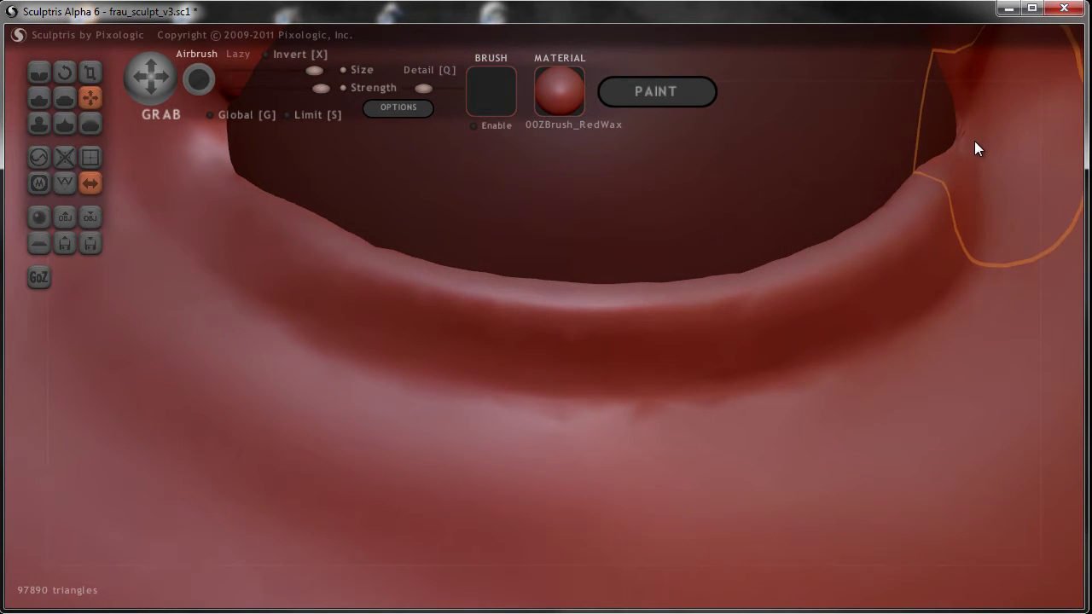
{"action": "scroll", "coordinate": [500, 318], "scroll_direction": "down", "scroll_amount": 3}
{"action": "mouse_move", "coordinate": [500, 310]}
{"action": "right_mouse_down"}
{"action": "mouse_move", "coordinate": [535, 335]}
{"action": "mouse_move", "coordinate": [444, 299]}
{"action": "right_mouse_up"}
Deepen and reshape the crease at the eye corner with repeated Crease strokes.
{"action": "key", "text": "c"}
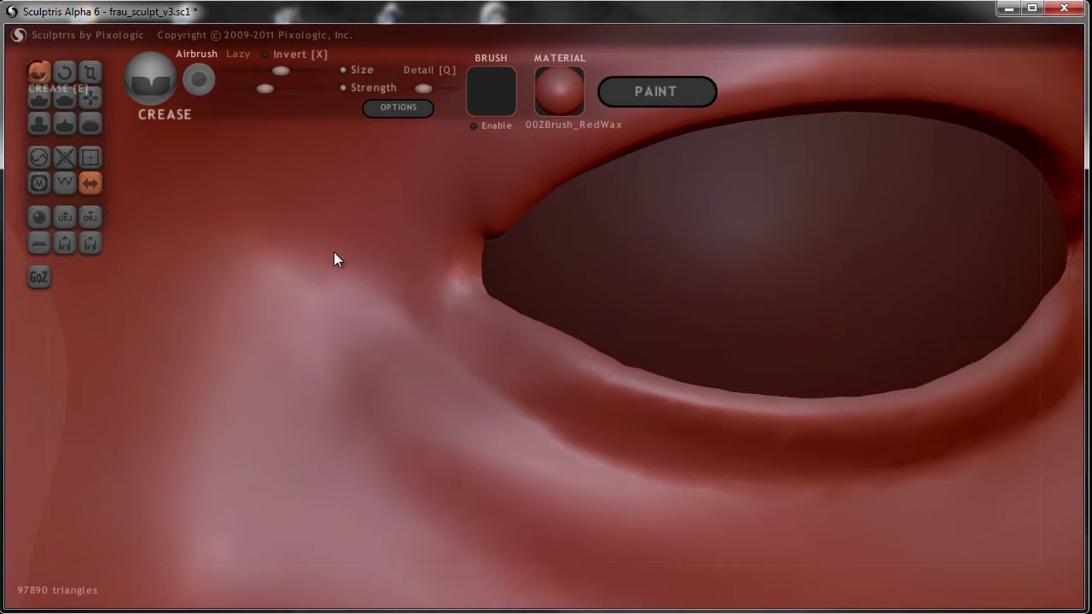
{"action": "scroll", "coordinate": [477, 268], "scroll_direction": "up", "scroll_amount": 2}
{"action": "left_click", "coordinate": [457, 274]}
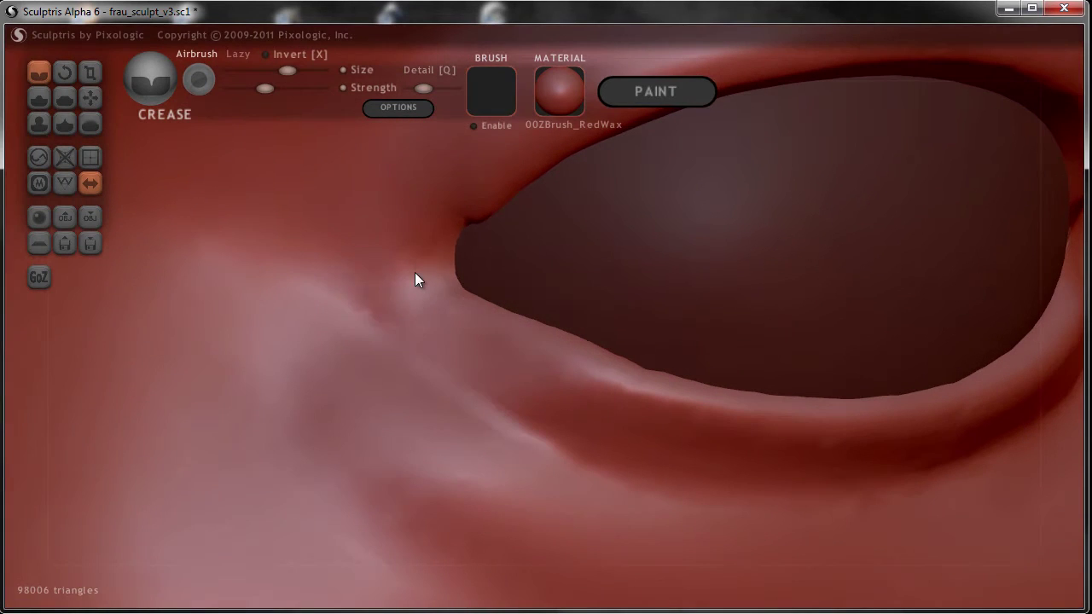
{"action": "scroll", "coordinate": [415, 273], "scroll_direction": "up", "scroll_amount": 2}
{"action": "left_click_drag", "start_coordinate": [436, 239], "coordinate": [409, 283]}
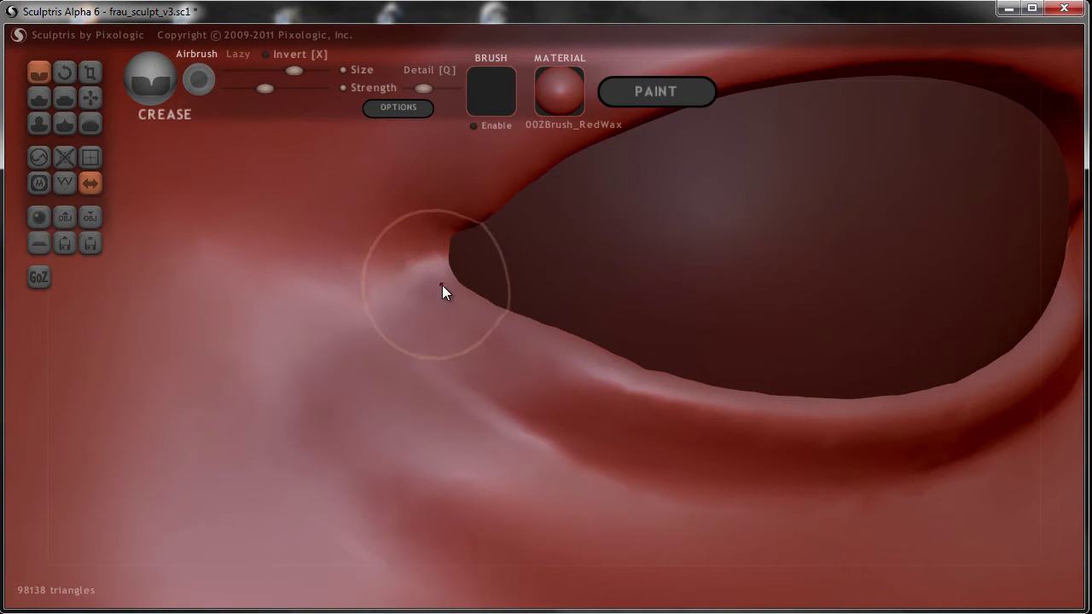
{"action": "mouse_move", "coordinate": [446, 247]}
{"action": "left_mouse_down"}
{"action": "mouse_move", "coordinate": [429, 296]}
{"action": "mouse_move", "coordinate": [388, 301]}
{"action": "left_mouse_up"}
{"action": "mouse_move", "coordinate": [405, 224]}
{"action": "left_mouse_down"}
{"action": "mouse_move", "coordinate": [453, 219]}
{"action": "mouse_move", "coordinate": [385, 237]}
{"action": "left_mouse_up"}
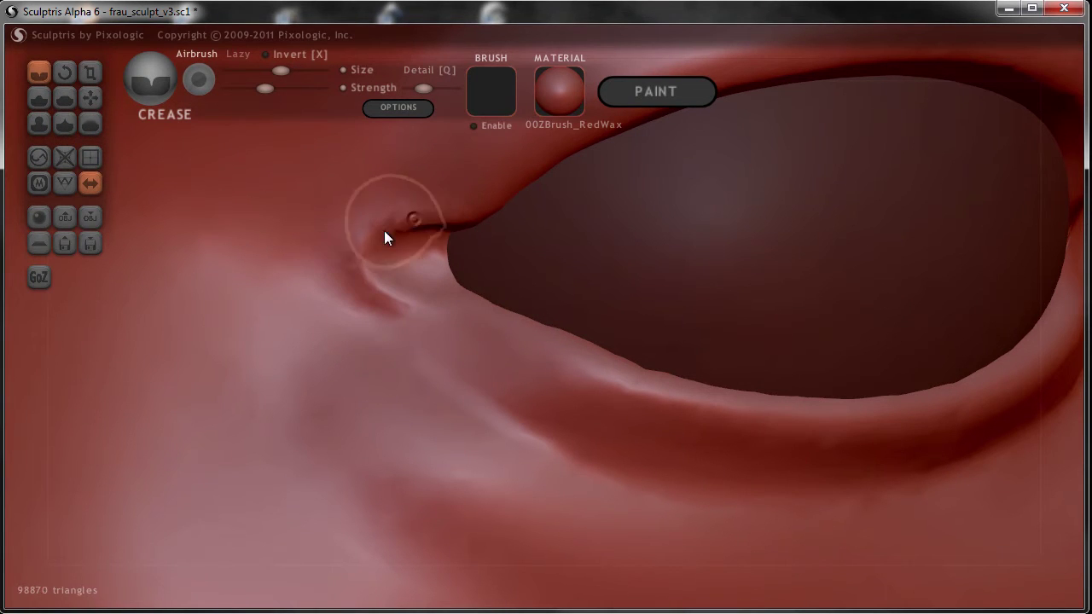
{"action": "mouse_move", "coordinate": [386, 301]}
{"action": "left_mouse_down"}
{"action": "mouse_move", "coordinate": [424, 310]}
{"action": "mouse_move", "coordinate": [366, 261]}
{"action": "mouse_move", "coordinate": [443, 225]}
{"action": "mouse_move", "coordinate": [458, 283]}
{"action": "mouse_move", "coordinate": [427, 283]}
{"action": "left_mouse_up"}
{"action": "right_click_drag", "start_coordinate": [428, 283], "coordinate": [397, 285]}
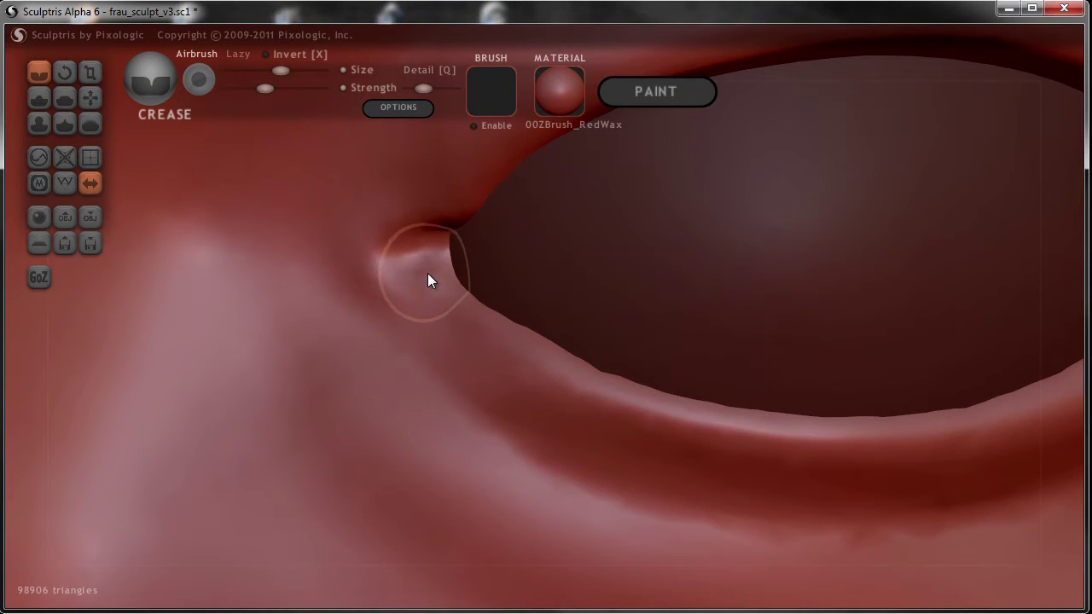
Carve a deeper crease fold along the lower eyelid.
{"action": "mouse_move", "coordinate": [420, 247]}
{"action": "left_mouse_down"}
{"action": "mouse_move", "coordinate": [409, 217]}
{"action": "mouse_move", "coordinate": [375, 256]}
{"action": "mouse_move", "coordinate": [410, 307]}
{"action": "mouse_move", "coordinate": [617, 418]}
{"action": "left_mouse_up"}
{"action": "right_click_drag", "start_coordinate": [617, 418], "coordinate": [309, 422]}
{"action": "mouse_move", "coordinate": [309, 422]}
{"action": "left_mouse_down"}
{"action": "mouse_move", "coordinate": [286, 416]}
{"action": "mouse_move", "coordinate": [518, 439]}
{"action": "mouse_move", "coordinate": [651, 407]}
{"action": "mouse_move", "coordinate": [754, 356]}
{"action": "mouse_move", "coordinate": [831, 295]}
{"action": "mouse_move", "coordinate": [866, 239]}
{"action": "left_mouse_up"}
{"action": "mouse_move", "coordinate": [865, 236]}
{"action": "right_mouse_down"}
{"action": "mouse_move", "coordinate": [805, 287]}
{"action": "mouse_move", "coordinate": [793, 341]}
{"action": "mouse_move", "coordinate": [863, 317]}
{"action": "mouse_move", "coordinate": [762, 403]}
{"action": "right_mouse_up"}
Smooth the lower eyelid ridge toward the inner corner with an enlarged brush.
{"action": "scroll", "coordinate": [768, 401], "scroll_direction": "up", "scroll_amount": 3}
{"action": "scroll", "coordinate": [674, 439], "scroll_direction": "up", "scroll_amount": 2}
{"action": "mouse_move", "coordinate": [614, 458]}
{"action": "left_mouse_down", "text": "shift"}
{"action": "mouse_move", "coordinate": [521, 468]}
{"action": "mouse_move", "coordinate": [372, 441]}
{"action": "mouse_move", "coordinate": [275, 402]}
{"action": "mouse_move", "coordinate": [207, 337]}
{"action": "left_mouse_up", "text": "shift"}
{"action": "scroll", "coordinate": [342, 409], "scroll_direction": "down", "scroll_amount": 2}
{"action": "scroll", "coordinate": [319, 427], "scroll_direction": "up", "scroll_amount": 3}
{"action": "scroll", "coordinate": [256, 460], "scroll_direction": "up", "scroll_amount": 2}
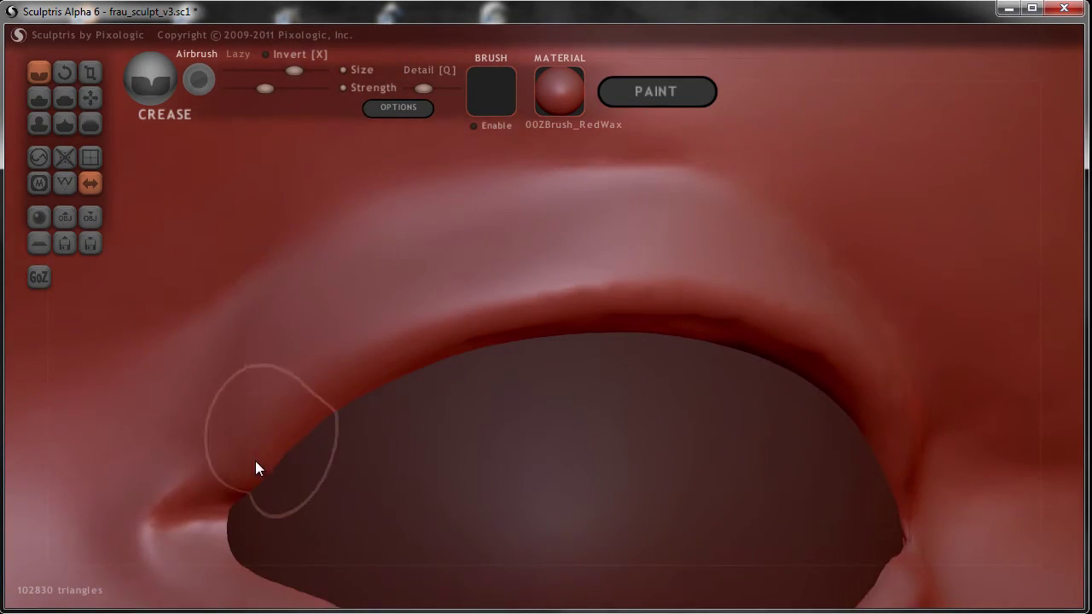
{"action": "scroll", "coordinate": [255, 461], "scroll_direction": "up", "scroll_amount": 2}
Inflate the lid corner into a small bump and fill out the upper lid edge.
{"action": "left_click", "coordinate": [34, 128]}
{"action": "scroll", "coordinate": [234, 491], "scroll_direction": "down", "scroll_amount": 2}
{"action": "mouse_move", "coordinate": [160, 495]}
{"action": "left_mouse_down"}
{"action": "mouse_move", "coordinate": [198, 497]}
{"action": "mouse_move", "coordinate": [200, 481]}
{"action": "left_mouse_up"}
{"action": "scroll", "coordinate": [198, 498], "scroll_direction": "down", "scroll_amount": 1}
{"action": "mouse_move", "coordinate": [307, 379]}
{"action": "left_mouse_down"}
{"action": "mouse_move", "coordinate": [449, 307]}
{"action": "mouse_move", "coordinate": [785, 337]}
{"action": "left_mouse_up"}
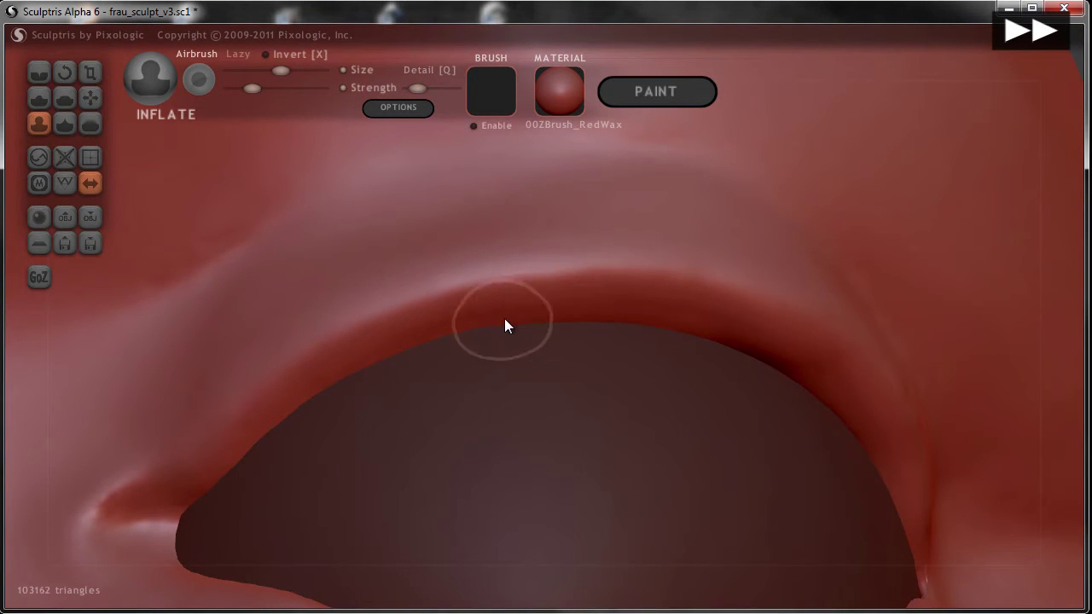
Crease the eyelid corner and deepen the crease along the upper lid.
{"action": "left_click", "coordinate": [38, 73]}
{"action": "left_click_drag", "start_coordinate": [163, 468], "coordinate": [512, 305]}
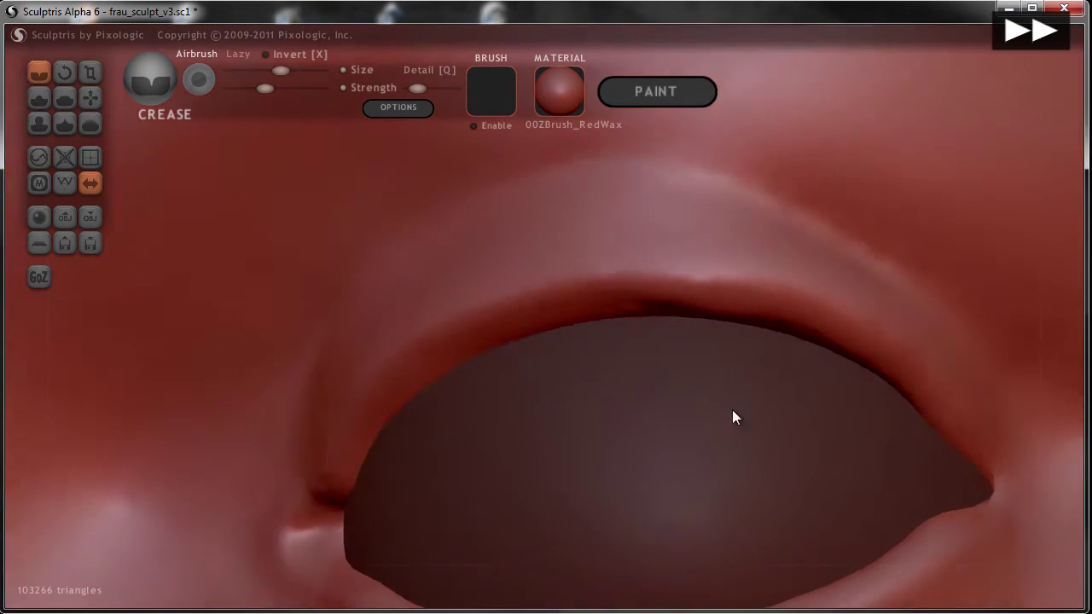
{"action": "left_click_drag", "start_coordinate": [802, 336], "coordinate": [465, 377]}
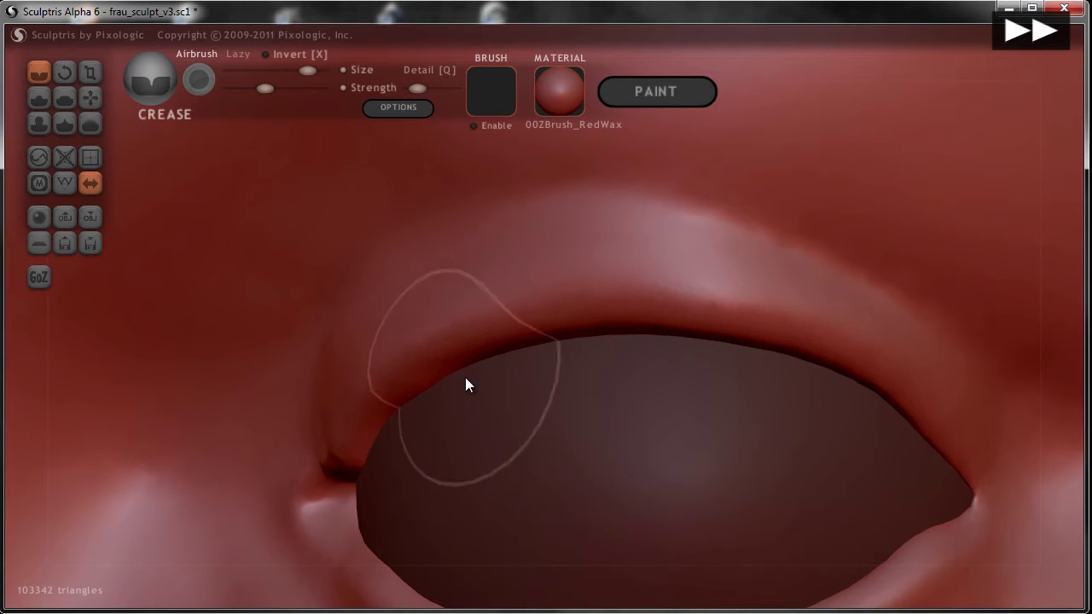
{"action": "scroll", "coordinate": [375, 384], "scroll_direction": "up", "scroll_amount": 2}
{"action": "scroll", "coordinate": [256, 363], "scroll_direction": "up", "scroll_amount": 2}
{"action": "scroll", "coordinate": [341, 376], "scroll_direction": "up", "scroll_amount": 2}
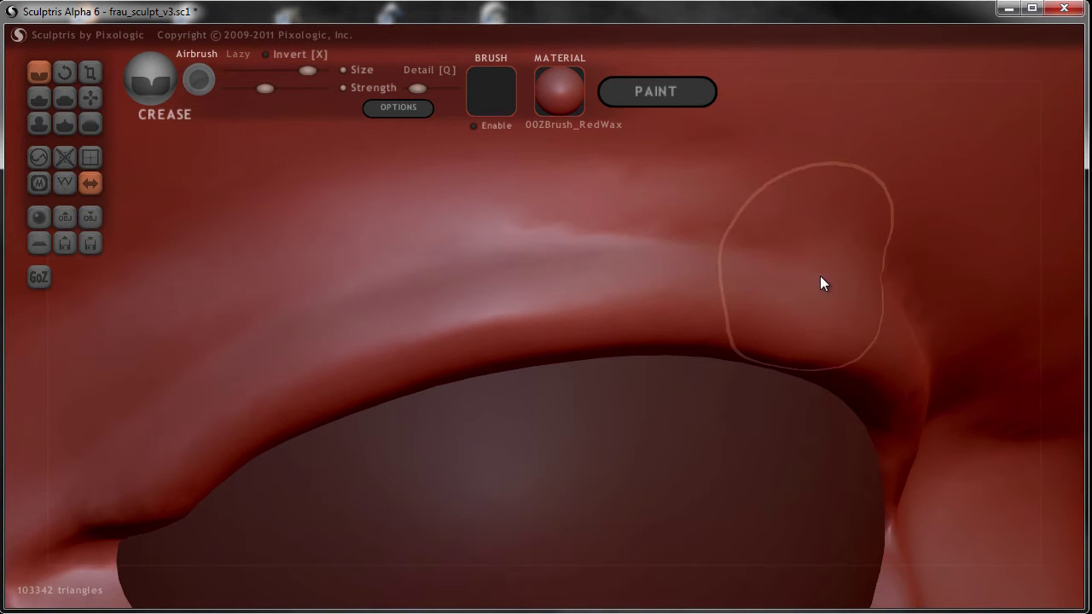
Raise a sharper ridge along the upper eyelid and orbit around to inspect the eye.
{"action": "mouse_move", "coordinate": [890, 322]}
{"action": "right_mouse_down"}
{"action": "mouse_move", "coordinate": [703, 351]}
{"action": "mouse_move", "coordinate": [517, 294]}
{"action": "right_mouse_up"}
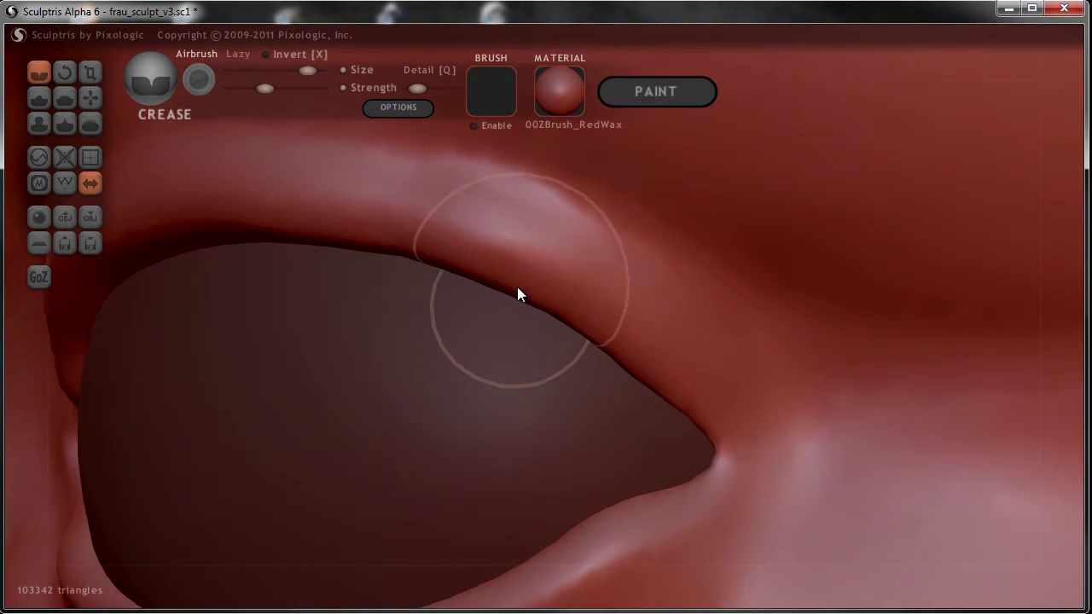
{"action": "mouse_move", "coordinate": [512, 206]}
{"action": "left_mouse_down"}
{"action": "mouse_move", "coordinate": [492, 181]}
{"action": "mouse_move", "coordinate": [626, 255]}
{"action": "left_mouse_up"}
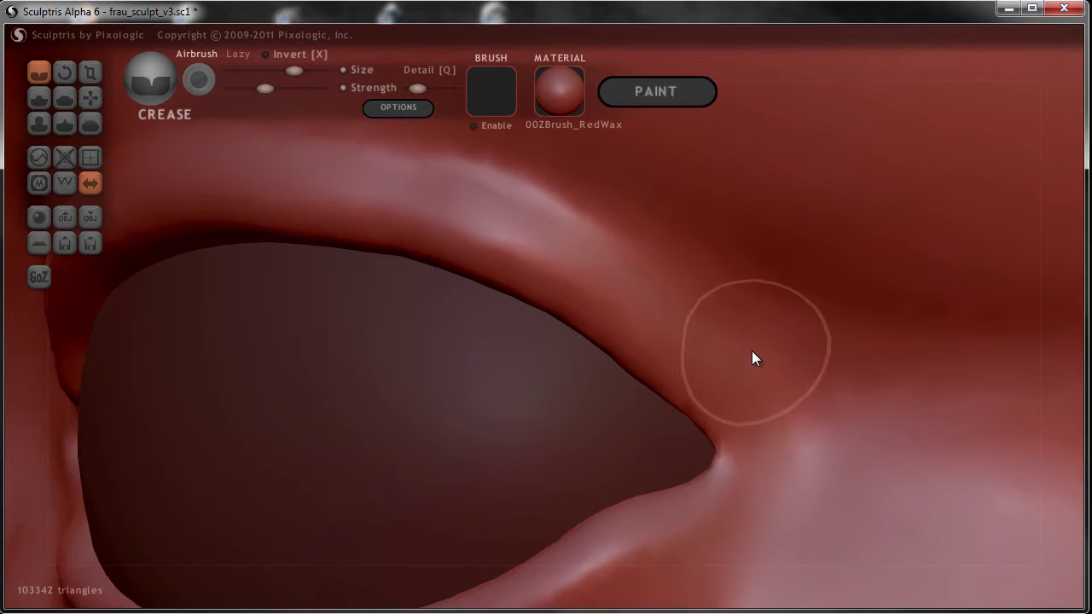
{"action": "right_click_drag", "start_coordinate": [559, 309], "coordinate": [787, 468]}
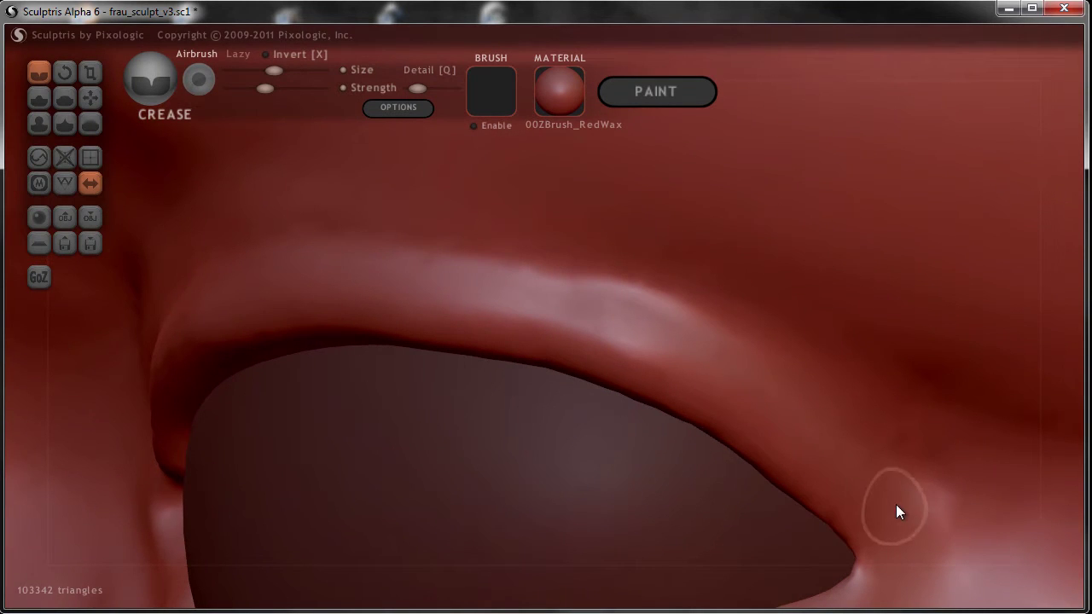
{"action": "right_click_drag", "start_coordinate": [896, 505], "coordinate": [808, 437]}
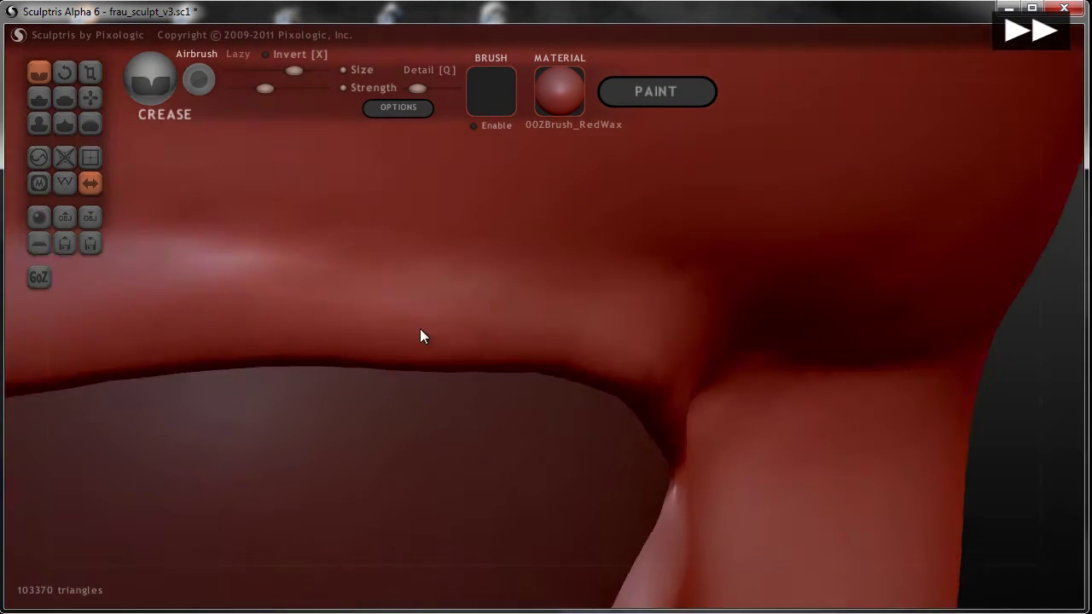
{"action": "mouse_move", "coordinate": [421, 330]}
{"action": "right_mouse_down"}
{"action": "mouse_move", "coordinate": [275, 339]}
{"action": "mouse_move", "coordinate": [634, 356]}
{"action": "mouse_move", "coordinate": [626, 470]}
{"action": "mouse_move", "coordinate": [790, 379]}
{"action": "mouse_move", "coordinate": [779, 363]}
{"action": "right_mouse_up"}
{"action": "right_click_drag", "start_coordinate": [942, 476], "coordinate": [414, 358]}
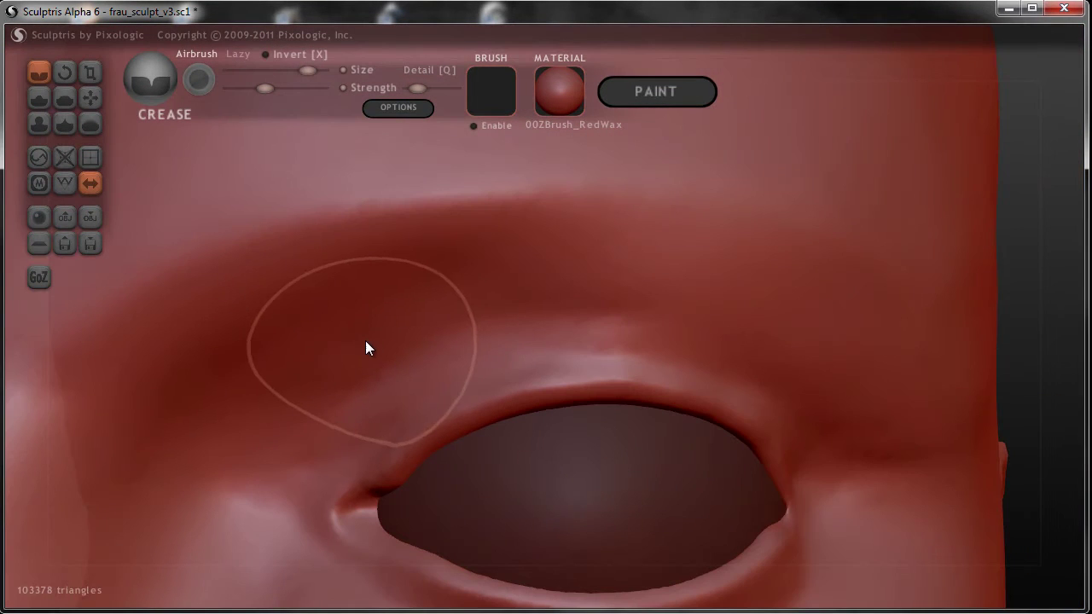
Crease a line along the brow and fill out the brow ridge with Inflate.
{"action": "left_click_drag", "start_coordinate": [559, 286], "coordinate": [670, 253]}
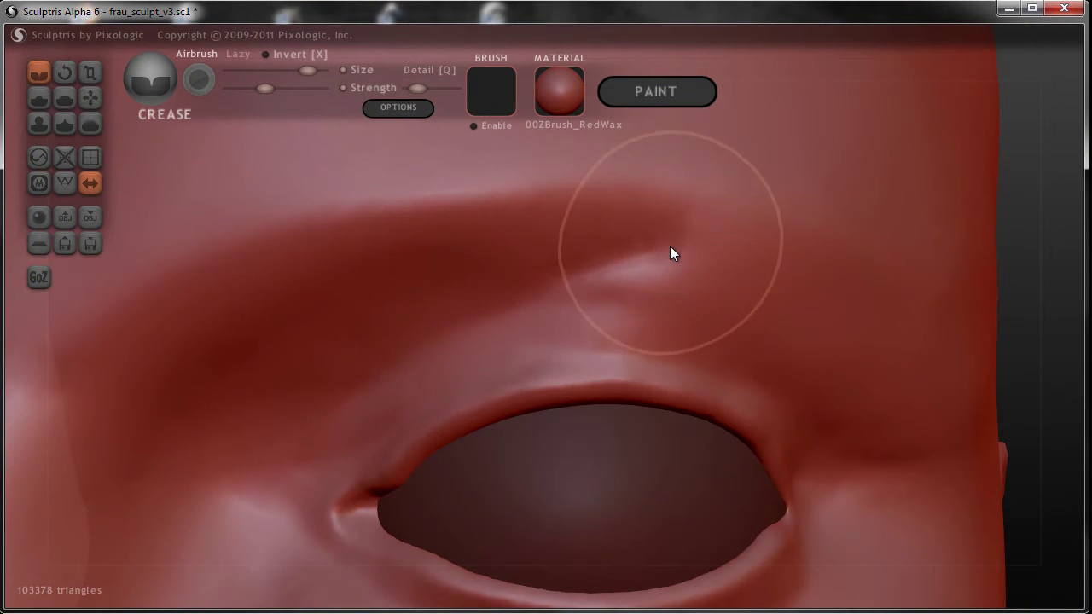
{"action": "left_click_drag", "start_coordinate": [813, 241], "coordinate": [701, 277]}
{"action": "scroll", "coordinate": [595, 299], "scroll_direction": "up", "scroll_amount": 2}
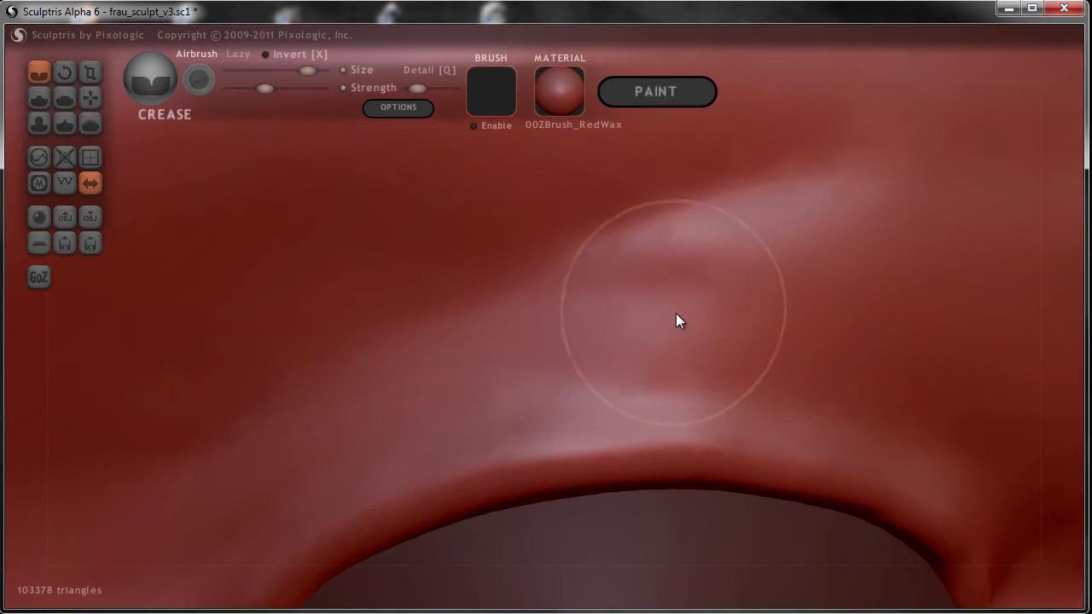
{"action": "left_click", "coordinate": [38, 124]}
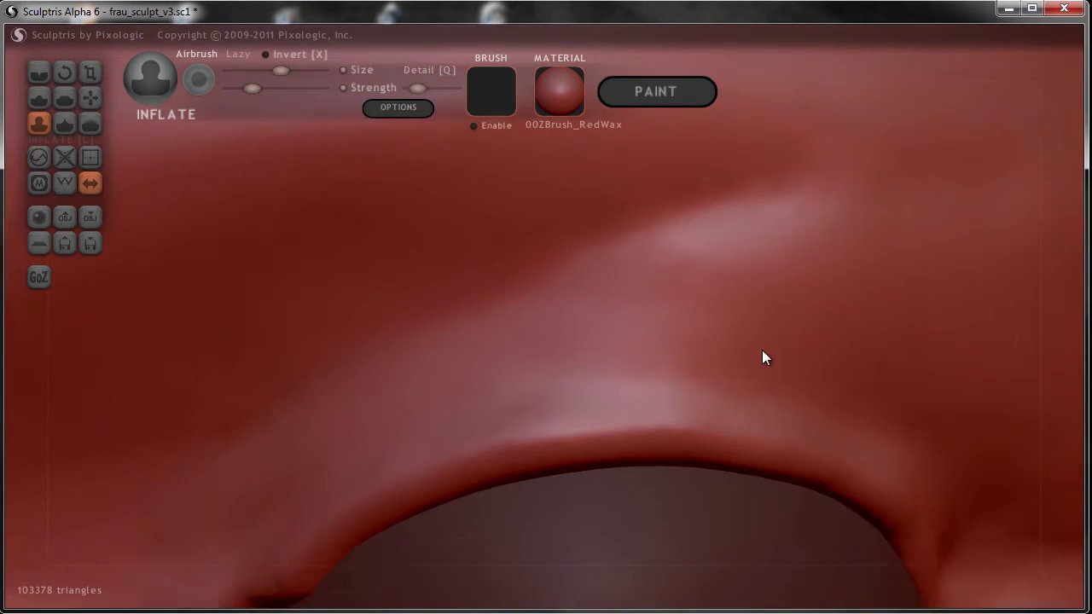
{"action": "mouse_move", "coordinate": [623, 310]}
{"action": "left_mouse_down"}
{"action": "mouse_move", "coordinate": [506, 321]}
{"action": "mouse_move", "coordinate": [634, 314]}
{"action": "mouse_move", "coordinate": [781, 268]}
{"action": "left_mouse_up"}
{"action": "scroll", "coordinate": [819, 299], "scroll_direction": "down", "scroll_amount": 3}
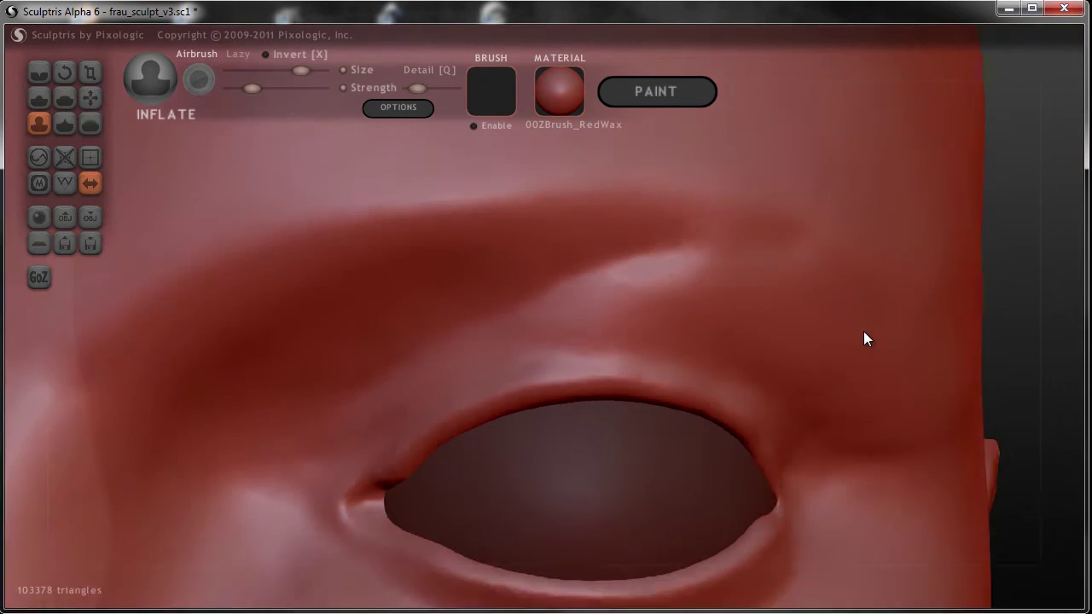
{"action": "scroll", "coordinate": [864, 331], "scroll_direction": "up", "scroll_amount": 2}
Switch among the Crease, Draw, Inflate and Grab brushes while turning the head sideways.
{"action": "left_click", "coordinate": [43, 75]}
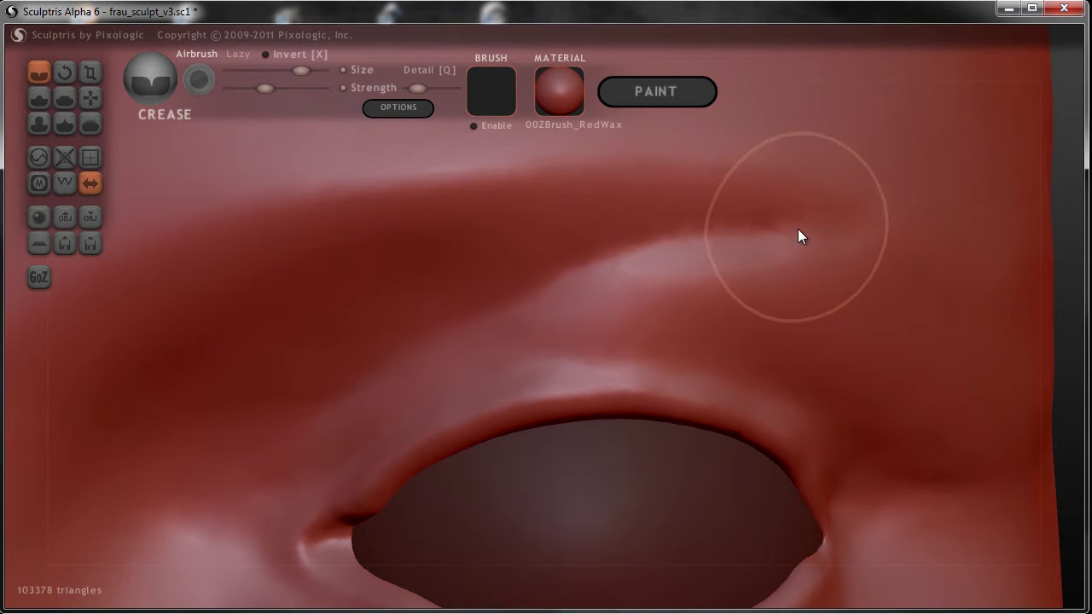
{"action": "scroll", "coordinate": [898, 236], "scroll_direction": "down", "scroll_amount": 3}
{"action": "left_click_drag", "start_coordinate": [851, 292], "coordinate": [737, 298]}
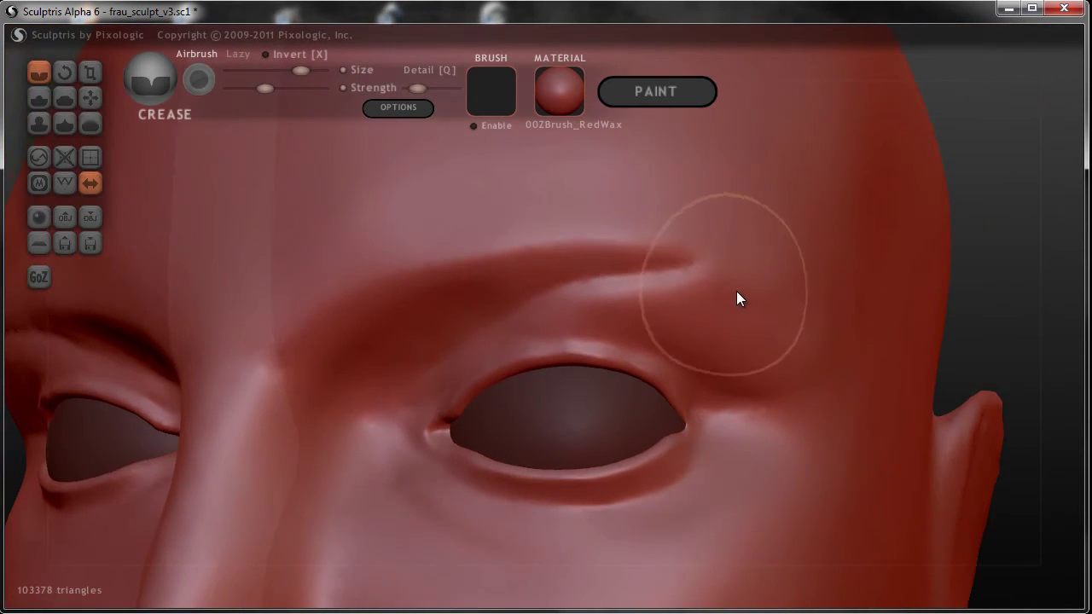
{"action": "scroll", "coordinate": [723, 282], "scroll_direction": "up", "scroll_amount": 5}
{"action": "left_click", "coordinate": [39, 98]}
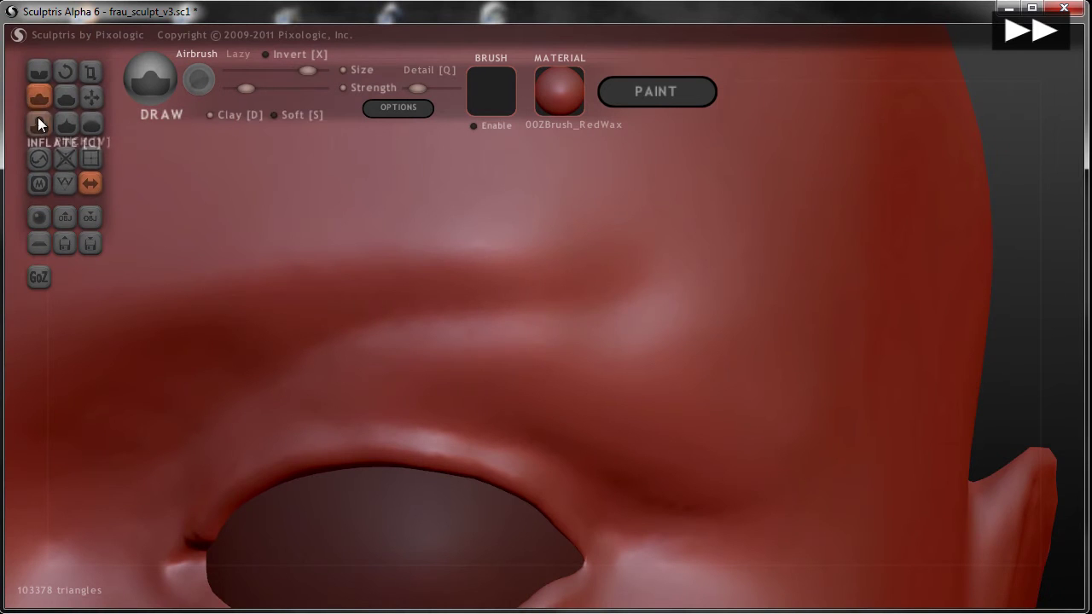
{"action": "left_click", "coordinate": [38, 123]}
{"action": "left_click", "coordinate": [89, 98]}
{"action": "scroll", "coordinate": [465, 281], "scroll_direction": "down", "scroll_amount": 1}
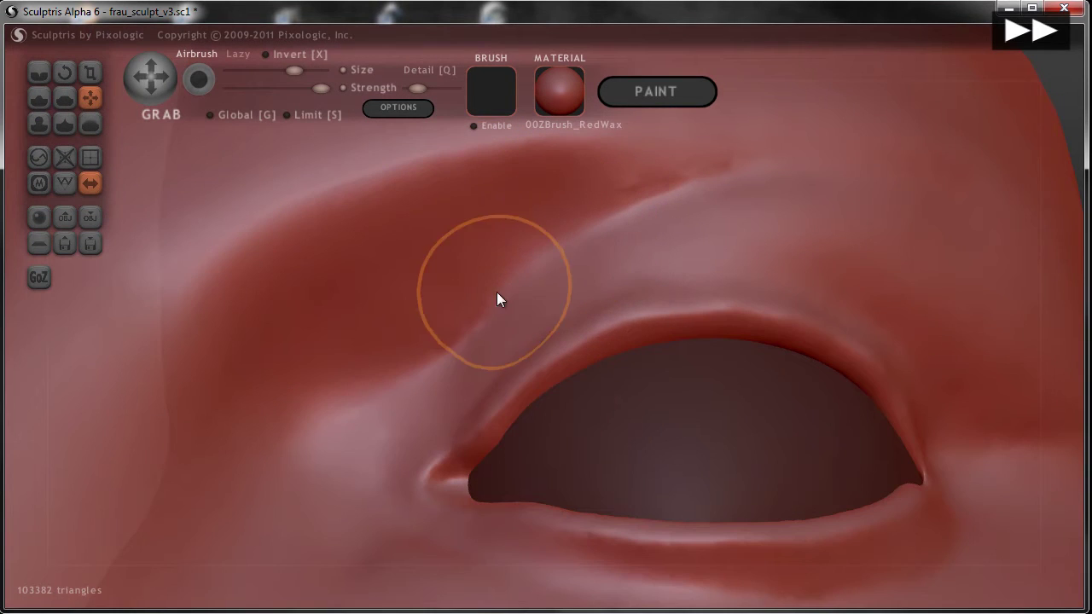
{"action": "scroll", "coordinate": [424, 334], "scroll_direction": "down", "scroll_amount": 4}
{"action": "scroll", "coordinate": [631, 255], "scroll_direction": "up", "scroll_amount": 2}
Return to Crease and rotate to close frontal and profile views of brow and eye.
{"action": "key", "text": "c"}
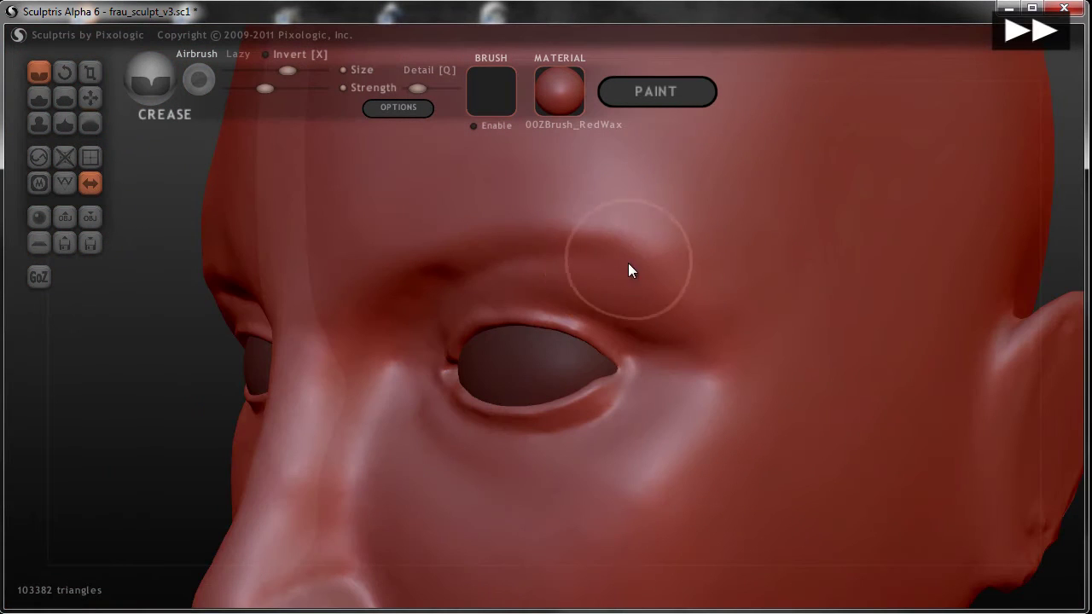
{"action": "left_click_drag", "start_coordinate": [623, 242], "coordinate": [424, 232]}
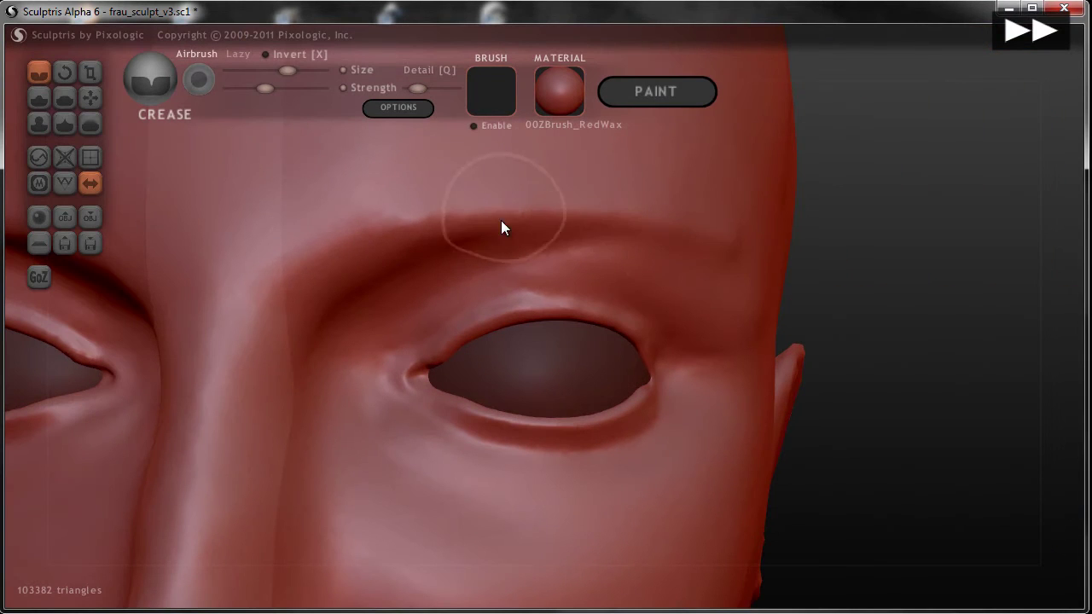
{"action": "left_click_drag", "start_coordinate": [753, 339], "coordinate": [660, 425]}
{"action": "scroll", "coordinate": [598, 401], "scroll_direction": "up", "scroll_amount": 3}
Pull the brow slightly downward with Grab, then orbit out to a three-quarter face view.
{"action": "key", "text": "g"}
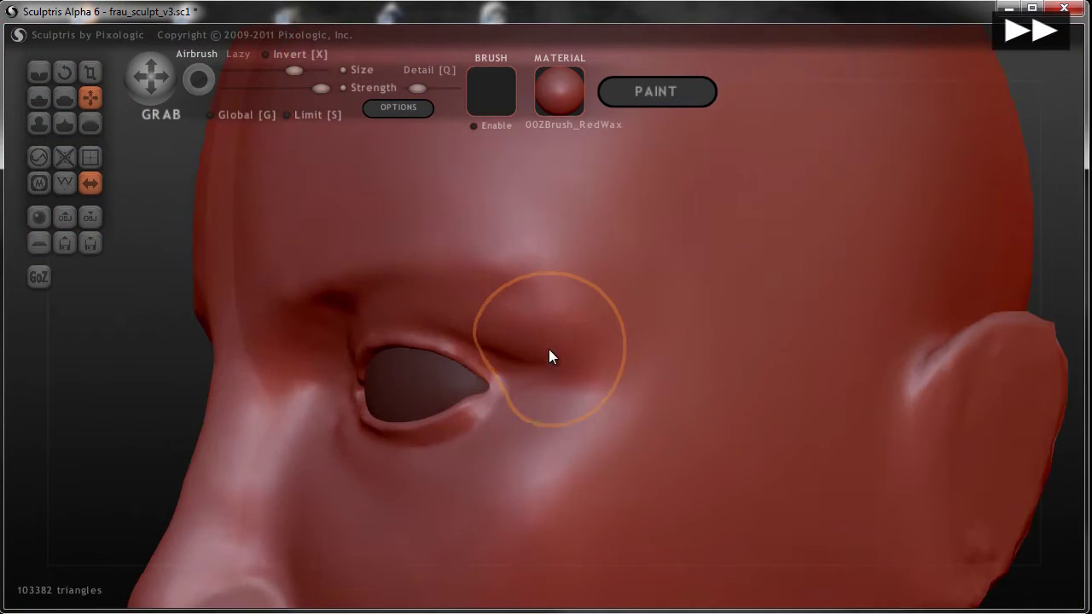
{"action": "mouse_move", "coordinate": [553, 387]}
{"action": "right_mouse_down"}
{"action": "mouse_move", "coordinate": [392, 254]}
{"action": "mouse_move", "coordinate": [570, 386]}
{"action": "right_mouse_up"}
{"action": "scroll", "coordinate": [737, 424], "scroll_direction": "down", "scroll_amount": 3}
{"action": "scroll", "coordinate": [358, 229], "scroll_direction": "up", "scroll_amount": 3}
{"action": "mouse_move", "coordinate": [527, 362]}
{"action": "left_mouse_down"}
{"action": "mouse_move", "coordinate": [534, 402]}
{"action": "mouse_move", "coordinate": [566, 358]}
{"action": "mouse_move", "coordinate": [541, 359]}
{"action": "mouse_move", "coordinate": [541, 342]}
{"action": "left_mouse_up"}
{"action": "mouse_move", "coordinate": [571, 220]}
{"action": "right_mouse_down"}
{"action": "mouse_move", "coordinate": [648, 343]}
{"action": "mouse_move", "coordinate": [504, 402]}
{"action": "mouse_move", "coordinate": [609, 366]}
{"action": "right_mouse_up"}
{"action": "scroll", "coordinate": [616, 311], "scroll_direction": "up", "scroll_amount": 2}
{"action": "mouse_move", "coordinate": [616, 311]}
{"action": "right_mouse_down"}
{"action": "mouse_move", "coordinate": [845, 443]}
{"action": "mouse_move", "coordinate": [668, 366]}
{"action": "mouse_move", "coordinate": [512, 359]}
{"action": "right_mouse_up"}
{"action": "scroll", "coordinate": [668, 366], "scroll_direction": "down", "scroll_amount": 2}
Save the sculpt over frau_sculpt_v3.sc1, confirming the overwrite.
{"action": "left_click", "coordinate": [91, 242]}
{"action": "left_click", "coordinate": [683, 456]}
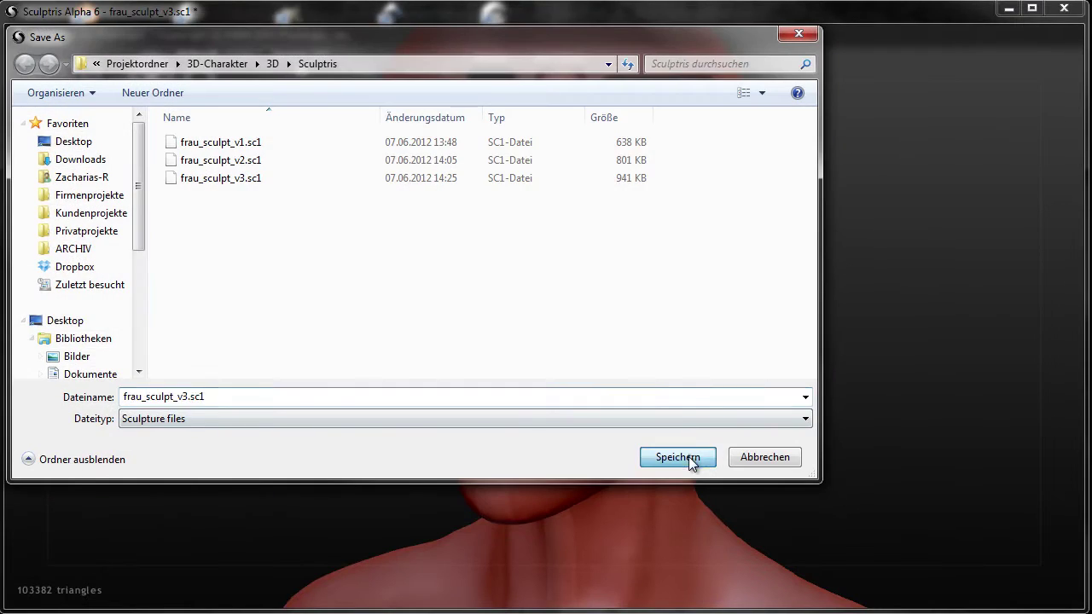
{"action": "left_click", "coordinate": [589, 314]}
{"action": "mouse_move", "coordinate": [359, 310]}
{"action": "right_mouse_down"}
{"action": "mouse_move", "coordinate": [701, 293]}
{"action": "mouse_move", "coordinate": [671, 273]}
{"action": "right_mouse_up"}
Save a new version as frau_sculpt_v4.sc1 and orbit to view the ear in profile.
{"action": "left_click", "coordinate": [97, 243]}
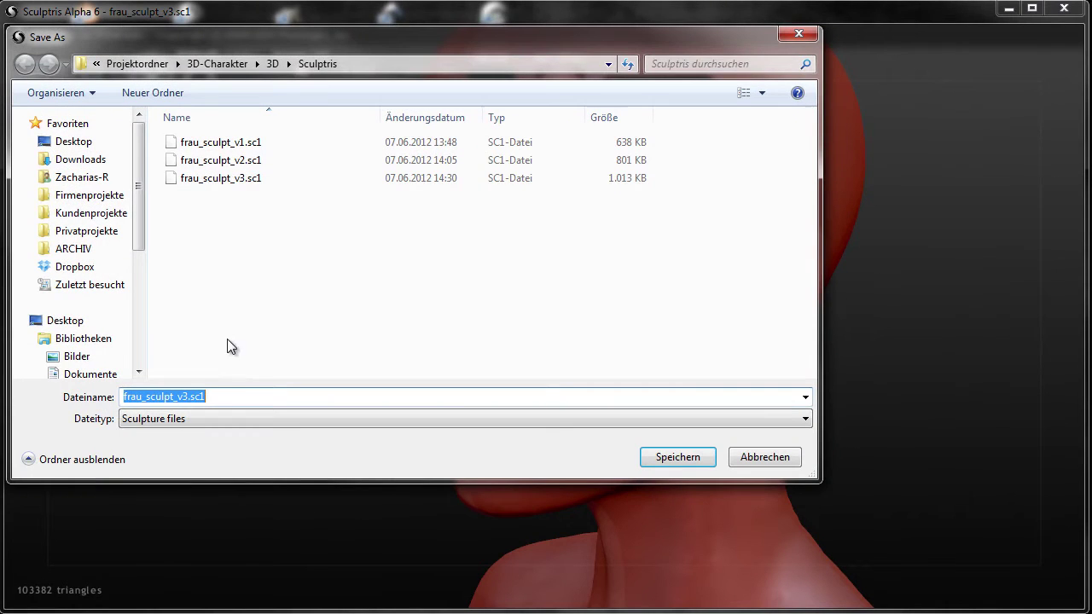
{"action": "left_click", "coordinate": [189, 397]}
{"action": "key", "text": "BackSpace"}
{"action": "type", "text": "4"}
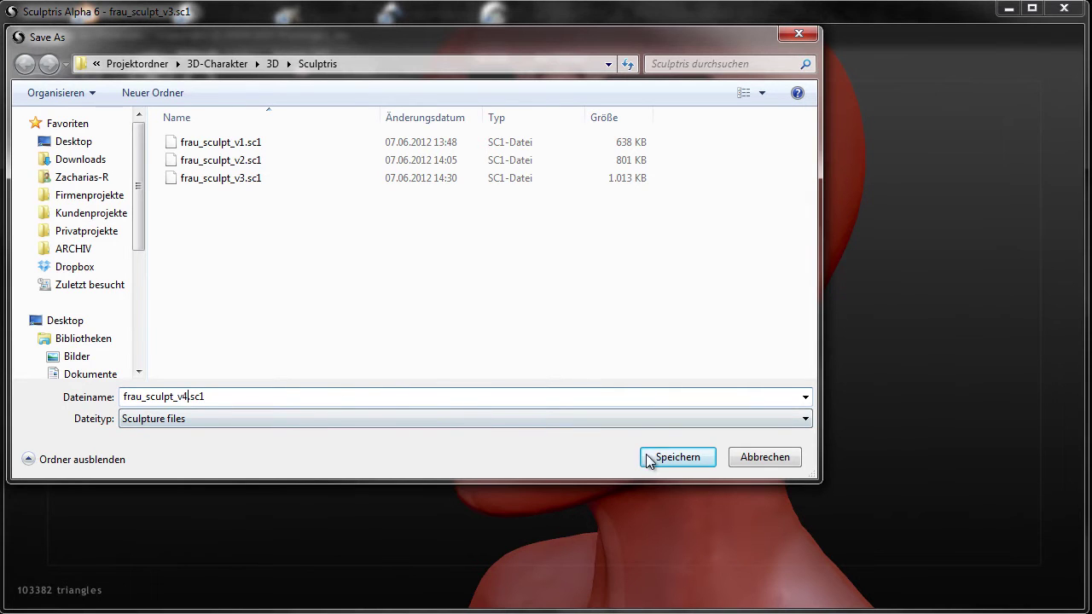
{"action": "left_click", "coordinate": [674, 456]}
{"action": "mouse_move", "coordinate": [754, 445]}
{"action": "right_mouse_down"}
{"action": "mouse_move", "coordinate": [536, 388]}
{"action": "mouse_move", "coordinate": [683, 401]}
{"action": "mouse_move", "coordinate": [805, 312]}
{"action": "right_mouse_up"}
{"action": "mouse_move", "coordinate": [768, 361]}
{"action": "right_mouse_down"}
{"action": "mouse_move", "coordinate": [682, 346]}
{"action": "mouse_move", "coordinate": [726, 314]}
{"action": "mouse_move", "coordinate": [832, 425]}
{"action": "right_mouse_up"}
Turn the head to face the ear, pick the Inflate brush and show the wireframe.
{"action": "mouse_move", "coordinate": [660, 390]}
{"action": "right_mouse_down"}
{"action": "mouse_move", "coordinate": [712, 406]}
{"action": "mouse_move", "coordinate": [680, 407]}
{"action": "right_mouse_up"}
{"action": "scroll", "coordinate": [699, 405], "scroll_direction": "up", "scroll_amount": 3}
{"action": "scroll", "coordinate": [698, 405], "scroll_direction": "down", "scroll_amount": 3}
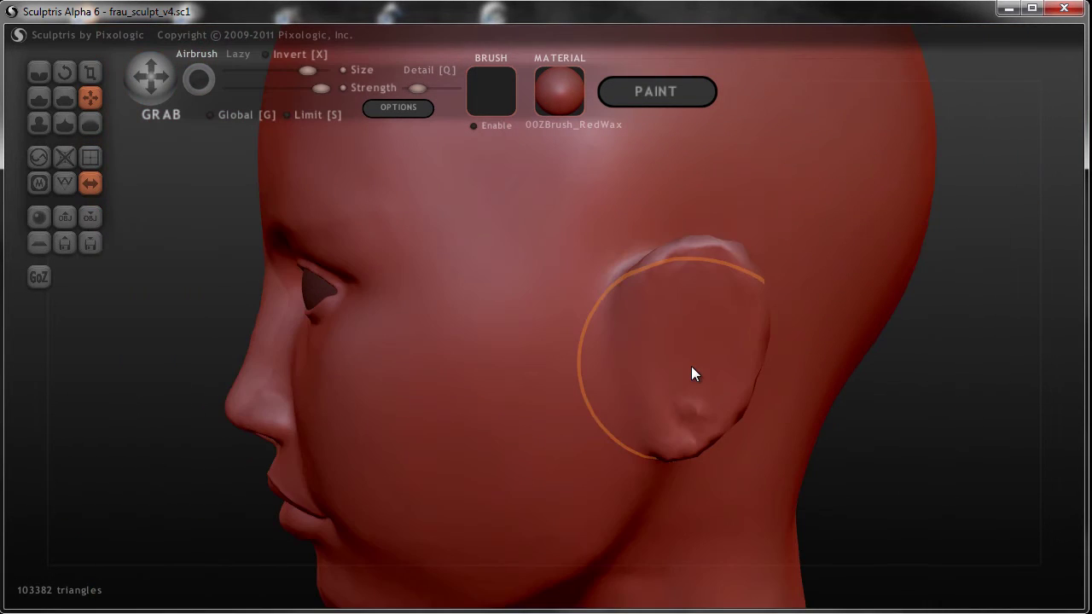
{"action": "mouse_move", "coordinate": [691, 366]}
{"action": "right_mouse_down"}
{"action": "mouse_move", "coordinate": [664, 354]}
{"action": "mouse_move", "coordinate": [623, 280]}
{"action": "mouse_move", "coordinate": [555, 327]}
{"action": "mouse_move", "coordinate": [573, 298]}
{"action": "mouse_move", "coordinate": [572, 367]}
{"action": "right_mouse_up"}
{"action": "scroll", "coordinate": [623, 281], "scroll_direction": "up", "scroll_amount": 3}
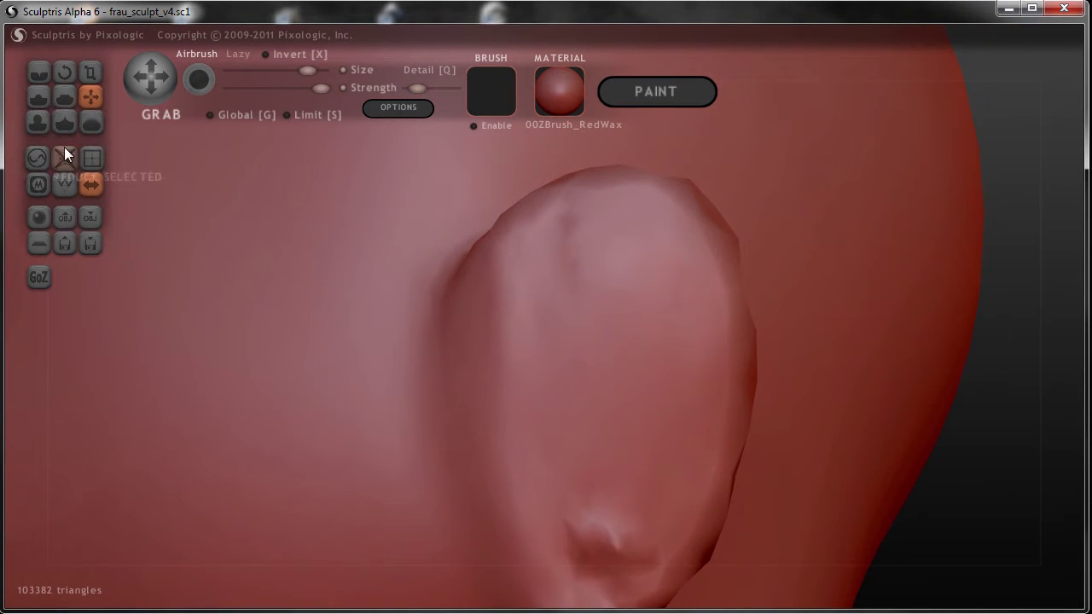
{"action": "left_click", "coordinate": [39, 72]}
{"action": "mouse_move", "coordinate": [341, 273]}
{"action": "right_mouse_down"}
{"action": "mouse_move", "coordinate": [596, 434]}
{"action": "mouse_move", "coordinate": [792, 416]}
{"action": "mouse_move", "coordinate": [573, 419]}
{"action": "right_mouse_up"}
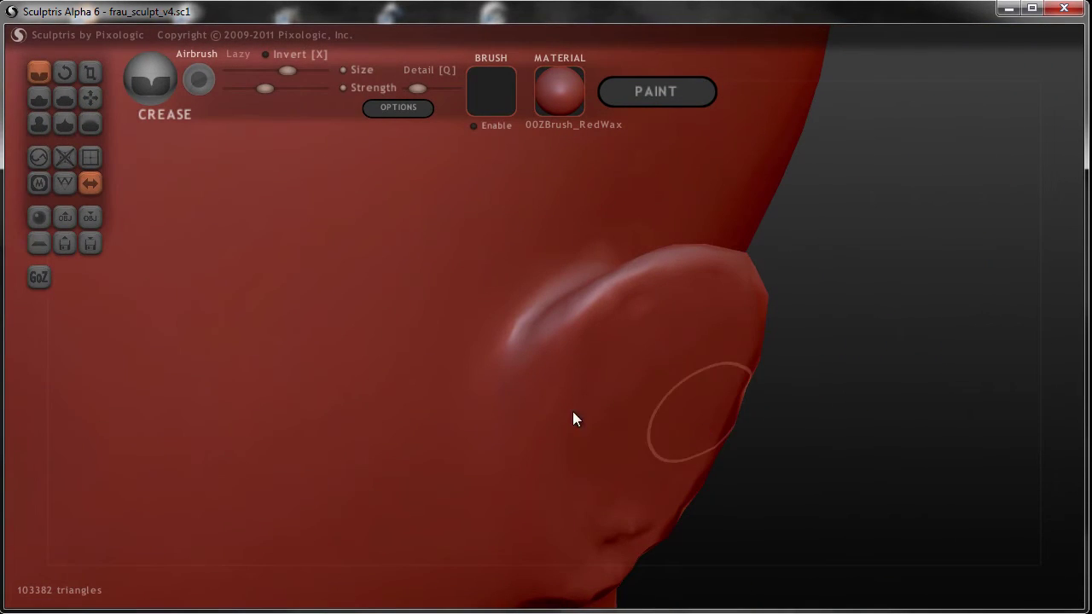
{"action": "left_click", "coordinate": [39, 124]}
{"action": "scroll", "coordinate": [622, 349], "scroll_direction": "up", "scroll_amount": 3}
{"action": "left_click", "coordinate": [65, 183]}
{"action": "mouse_move", "coordinate": [573, 383]}
{"action": "right_mouse_down"}
{"action": "mouse_move", "coordinate": [510, 319]}
{"action": "mouse_move", "coordinate": [572, 343]}
{"action": "mouse_move", "coordinate": [560, 427]}
{"action": "mouse_move", "coordinate": [526, 344]}
{"action": "mouse_move", "coordinate": [566, 339]}
{"action": "mouse_move", "coordinate": [512, 383]}
{"action": "right_mouse_up"}
Inflate the ear's upper edge, its ridge and patches of the outer surface.
{"action": "left_click_drag", "start_coordinate": [511, 376], "coordinate": [501, 368]}
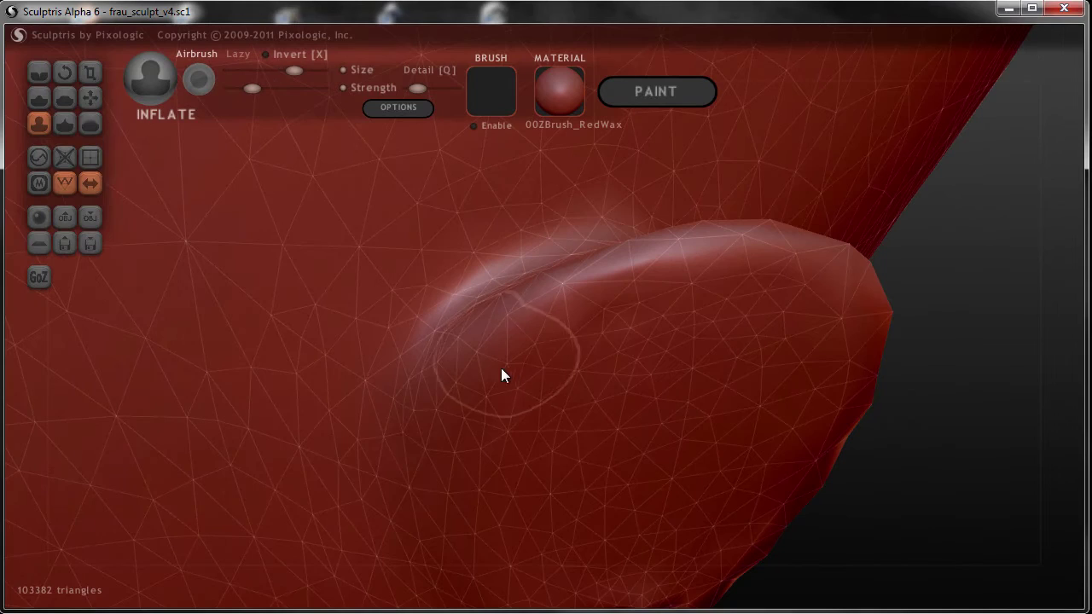
{"action": "right_click_drag", "start_coordinate": [616, 306], "coordinate": [588, 367]}
{"action": "mouse_move", "coordinate": [523, 345]}
{"action": "left_mouse_down"}
{"action": "mouse_move", "coordinate": [639, 297]}
{"action": "mouse_move", "coordinate": [742, 278]}
{"action": "mouse_move", "coordinate": [836, 336]}
{"action": "left_mouse_up"}
{"action": "mouse_move", "coordinate": [836, 338]}
{"action": "right_mouse_down"}
{"action": "mouse_move", "coordinate": [677, 293]}
{"action": "mouse_move", "coordinate": [626, 214]}
{"action": "mouse_move", "coordinate": [629, 307]}
{"action": "right_mouse_up"}
{"action": "mouse_move", "coordinate": [527, 182]}
{"action": "left_mouse_down"}
{"action": "mouse_move", "coordinate": [611, 316]}
{"action": "mouse_move", "coordinate": [652, 449]}
{"action": "mouse_move", "coordinate": [649, 512]}
{"action": "left_mouse_up"}
{"action": "right_click_drag", "start_coordinate": [648, 511], "coordinate": [597, 381]}
{"action": "mouse_move", "coordinate": [571, 284]}
{"action": "left_mouse_down"}
{"action": "mouse_move", "coordinate": [610, 251]}
{"action": "mouse_move", "coordinate": [629, 439]}
{"action": "mouse_move", "coordinate": [616, 545]}
{"action": "left_mouse_up"}
{"action": "right_click_drag", "start_coordinate": [616, 545], "coordinate": [652, 320]}
Inflate along the ear rim, tip and outer edge so it bulges outward.
{"action": "mouse_move", "coordinate": [653, 322]}
{"action": "left_mouse_down"}
{"action": "mouse_move", "coordinate": [666, 230]}
{"action": "mouse_move", "coordinate": [589, 393]}
{"action": "mouse_move", "coordinate": [536, 451]}
{"action": "left_mouse_up"}
{"action": "mouse_move", "coordinate": [537, 451]}
{"action": "right_mouse_down"}
{"action": "mouse_move", "coordinate": [599, 409]}
{"action": "mouse_move", "coordinate": [591, 422]}
{"action": "right_mouse_up"}
{"action": "mouse_move", "coordinate": [592, 421]}
{"action": "left_mouse_down"}
{"action": "mouse_move", "coordinate": [460, 437]}
{"action": "mouse_move", "coordinate": [407, 409]}
{"action": "mouse_move", "coordinate": [382, 365]}
{"action": "mouse_move", "coordinate": [600, 344]}
{"action": "left_mouse_up"}
{"action": "mouse_move", "coordinate": [600, 345]}
{"action": "right_mouse_down"}
{"action": "mouse_move", "coordinate": [610, 398]}
{"action": "mouse_move", "coordinate": [650, 360]}
{"action": "mouse_move", "coordinate": [644, 421]}
{"action": "right_mouse_up"}
{"action": "mouse_move", "coordinate": [643, 422]}
{"action": "left_mouse_down"}
{"action": "mouse_move", "coordinate": [626, 415]}
{"action": "mouse_move", "coordinate": [658, 481]}
{"action": "mouse_move", "coordinate": [711, 407]}
{"action": "mouse_move", "coordinate": [600, 525]}
{"action": "mouse_move", "coordinate": [748, 361]}
{"action": "mouse_move", "coordinate": [775, 227]}
{"action": "left_mouse_up"}
{"action": "right_click_drag", "start_coordinate": [775, 227], "coordinate": [677, 397]}
{"action": "mouse_move", "coordinate": [678, 397]}
{"action": "left_mouse_down"}
{"action": "mouse_move", "coordinate": [694, 441]}
{"action": "mouse_move", "coordinate": [714, 395]}
{"action": "mouse_move", "coordinate": [723, 265]}
{"action": "mouse_move", "coordinate": [722, 340]}
{"action": "mouse_move", "coordinate": [699, 429]}
{"action": "mouse_move", "coordinate": [699, 358]}
{"action": "left_mouse_up"}
{"action": "mouse_move", "coordinate": [699, 358]}
{"action": "right_mouse_down"}
{"action": "mouse_move", "coordinate": [699, 509]}
{"action": "mouse_move", "coordinate": [699, 318]}
{"action": "right_mouse_up"}
{"action": "mouse_move", "coordinate": [699, 318]}
{"action": "left_mouse_down"}
{"action": "mouse_move", "coordinate": [691, 313]}
{"action": "mouse_move", "coordinate": [698, 346]}
{"action": "left_mouse_up"}
{"action": "right_click_drag", "start_coordinate": [698, 346], "coordinate": [703, 382]}
Finish inflating the ear, then dent crease fold lines into it with Crease.
{"action": "right_click_drag", "start_coordinate": [375, 267], "coordinate": [299, 389]}
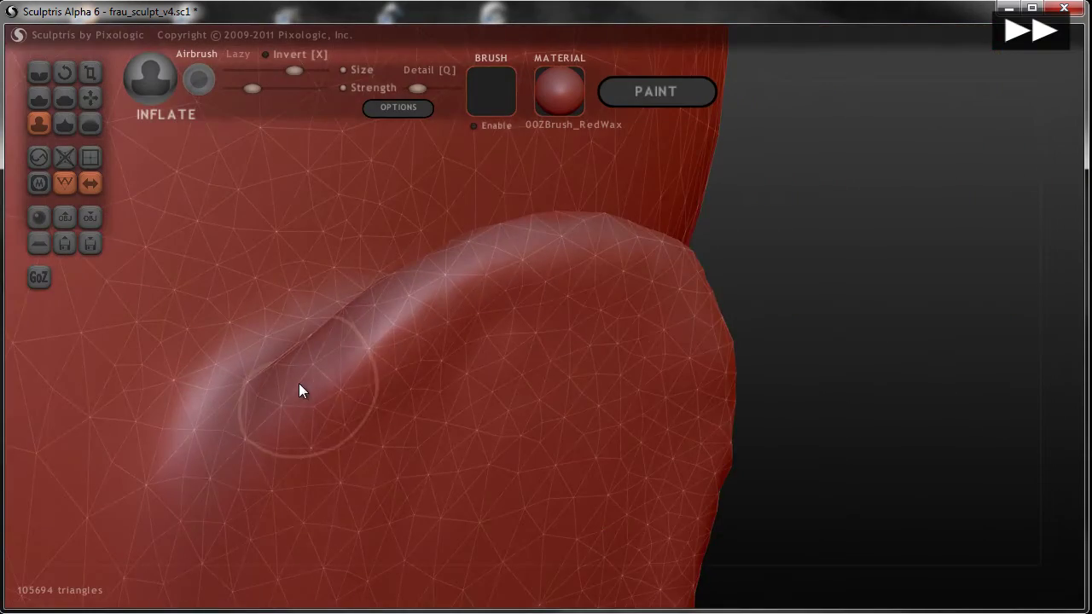
{"action": "left_click_drag", "start_coordinate": [298, 388], "coordinate": [213, 333]}
{"action": "right_click_drag", "start_coordinate": [213, 333], "coordinate": [79, 121]}
{"action": "left_click", "coordinate": [38, 73]}
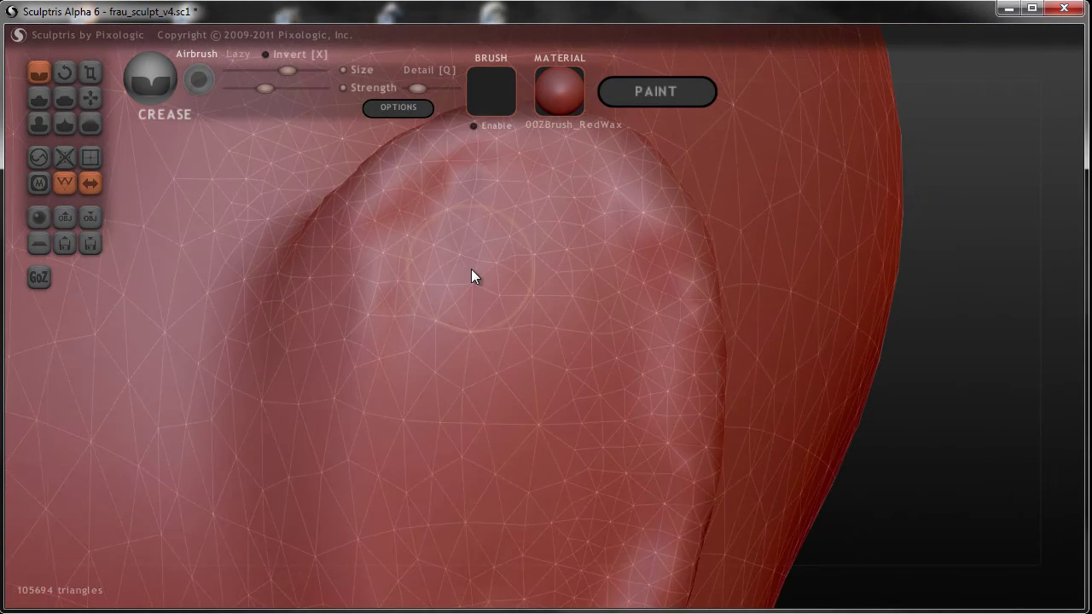
{"action": "right_click_drag", "start_coordinate": [471, 269], "coordinate": [477, 303]}
{"action": "right_click_drag", "start_coordinate": [387, 467], "coordinate": [413, 530]}
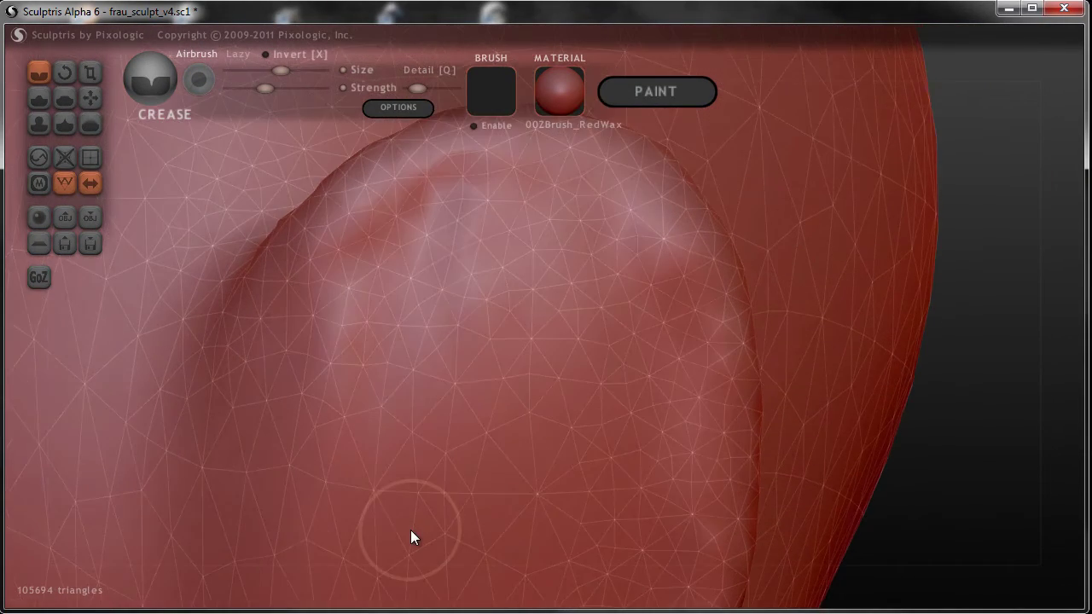
{"action": "right_click_drag", "start_coordinate": [421, 91], "coordinate": [431, 356]}
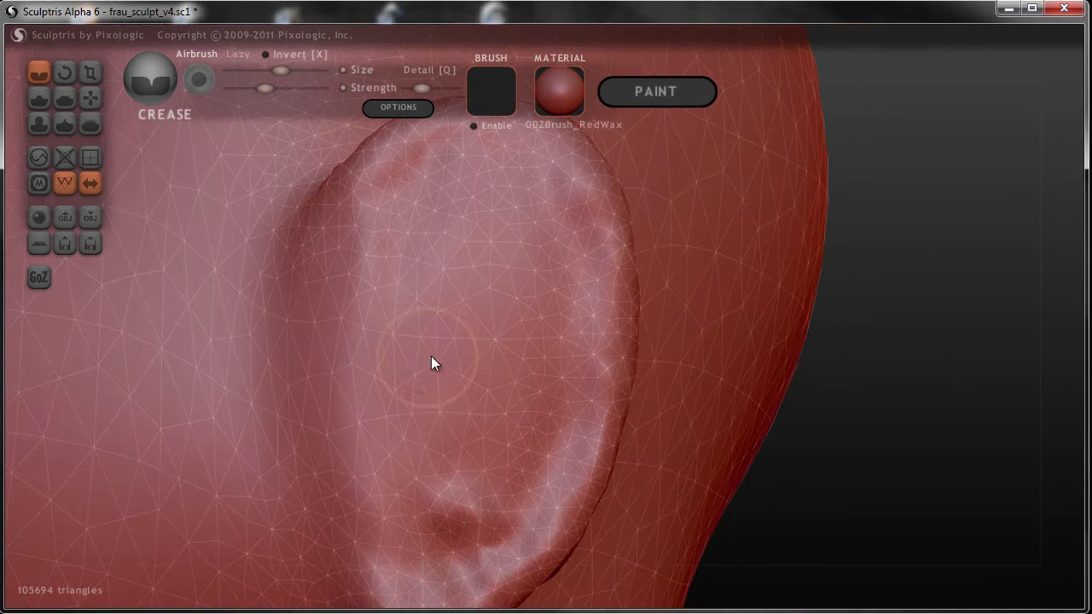
{"action": "mouse_move", "coordinate": [429, 347]}
{"action": "left_mouse_down"}
{"action": "mouse_move", "coordinate": [388, 317]}
{"action": "mouse_move", "coordinate": [366, 272]}
{"action": "mouse_move", "coordinate": [486, 157]}
{"action": "mouse_move", "coordinate": [567, 245]}
{"action": "mouse_move", "coordinate": [573, 372]}
{"action": "mouse_move", "coordinate": [530, 497]}
{"action": "left_mouse_up"}
{"action": "right_click_drag", "start_coordinate": [531, 497], "coordinate": [474, 371]}
Switch back to Inflate with C and raise bumps across the ear surface and concha.
{"action": "right_click_drag", "start_coordinate": [295, 275], "coordinate": [444, 510]}
{"action": "key", "text": "c"}
{"action": "mouse_move", "coordinate": [443, 510]}
{"action": "left_mouse_down"}
{"action": "mouse_move", "coordinate": [420, 386]}
{"action": "mouse_move", "coordinate": [424, 285]}
{"action": "mouse_move", "coordinate": [465, 350]}
{"action": "left_mouse_up"}
{"action": "mouse_move", "coordinate": [465, 350]}
{"action": "right_mouse_down"}
{"action": "mouse_move", "coordinate": [491, 403]}
{"action": "mouse_move", "coordinate": [428, 439]}
{"action": "mouse_move", "coordinate": [460, 360]}
{"action": "right_mouse_up"}
{"action": "mouse_move", "coordinate": [443, 370]}
{"action": "left_mouse_down"}
{"action": "mouse_move", "coordinate": [412, 293]}
{"action": "mouse_move", "coordinate": [430, 414]}
{"action": "left_mouse_up"}
{"action": "scroll", "coordinate": [430, 415], "scroll_direction": "down", "scroll_amount": 3}
{"action": "mouse_move", "coordinate": [475, 378]}
{"action": "left_mouse_down"}
{"action": "mouse_move", "coordinate": [489, 419]}
{"action": "mouse_move", "coordinate": [495, 353]}
{"action": "mouse_move", "coordinate": [546, 307]}
{"action": "left_mouse_up"}
{"action": "scroll", "coordinate": [564, 386], "scroll_direction": "up", "scroll_amount": 3}
Inflate and deepen the ear folds and the inner ear area.
{"action": "left_click_drag", "start_coordinate": [564, 385], "coordinate": [533, 310]}
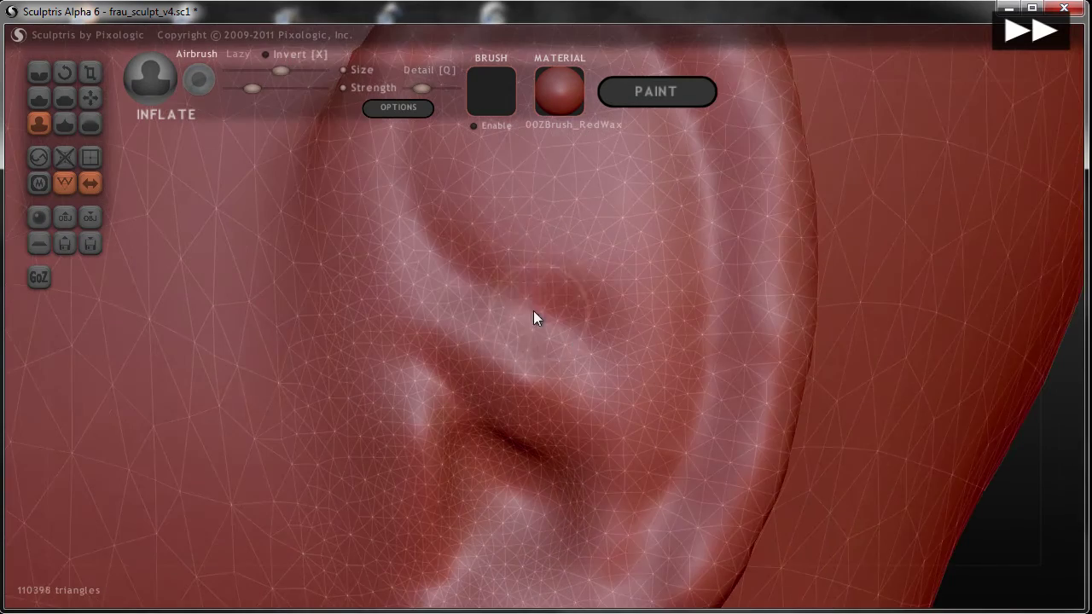
{"action": "right_click_drag", "start_coordinate": [534, 310], "coordinate": [408, 263]}
{"action": "left_click_drag", "start_coordinate": [411, 258], "coordinate": [453, 291]}
{"action": "right_click_drag", "start_coordinate": [453, 291], "coordinate": [603, 333]}
{"action": "mouse_move", "coordinate": [603, 333]}
{"action": "left_mouse_down"}
{"action": "mouse_move", "coordinate": [595, 475]}
{"action": "mouse_move", "coordinate": [612, 262]}
{"action": "mouse_move", "coordinate": [587, 462]}
{"action": "mouse_move", "coordinate": [516, 525]}
{"action": "left_mouse_up"}
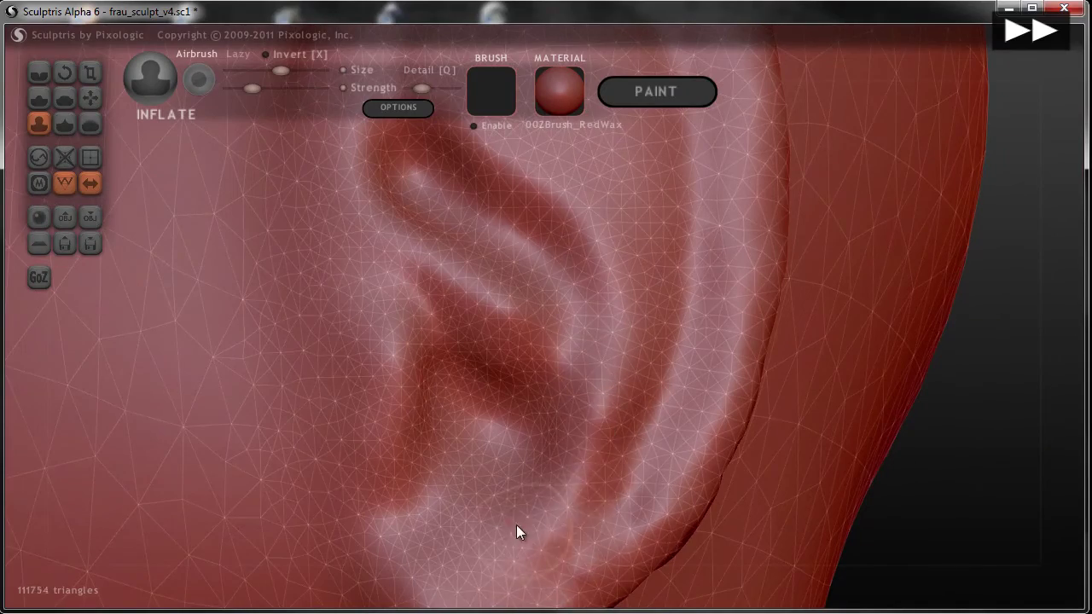
{"action": "scroll", "coordinate": [520, 495], "scroll_direction": "up", "scroll_amount": 2}
{"action": "scroll", "coordinate": [527, 467], "scroll_direction": "up", "scroll_amount": 3}
{"action": "left_click_drag", "start_coordinate": [450, 535], "coordinate": [482, 523]}
{"action": "scroll", "coordinate": [594, 500], "scroll_direction": "down", "scroll_amount": 3}
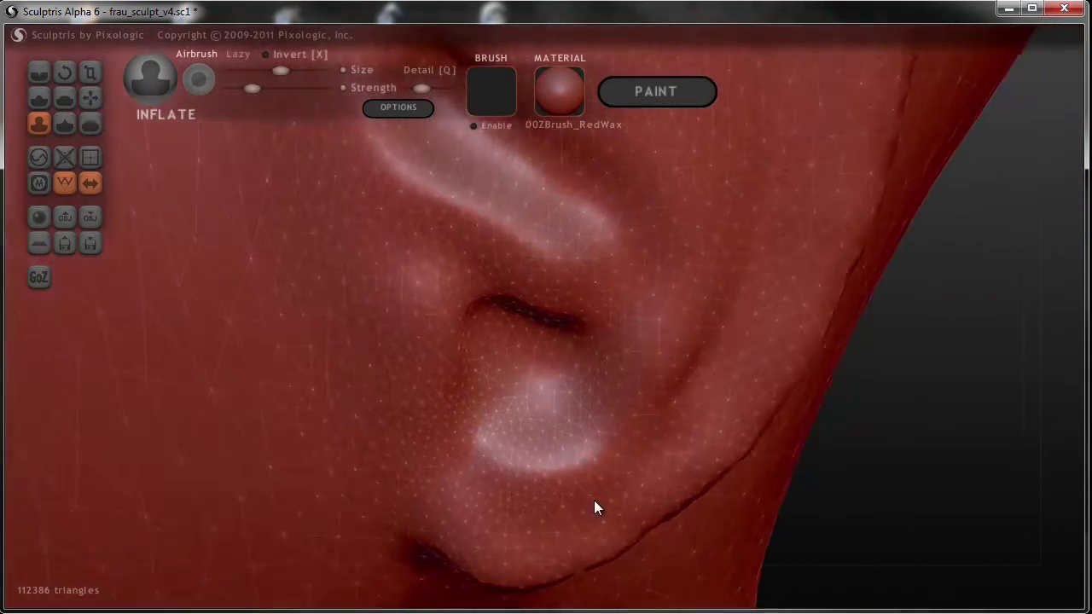
{"action": "scroll", "coordinate": [561, 483], "scroll_direction": "up", "scroll_amount": 3}
Shape the hollow above the earlobe and the bulge inside it.
{"action": "mouse_move", "coordinate": [561, 483]}
{"action": "left_mouse_down"}
{"action": "mouse_move", "coordinate": [467, 453]}
{"action": "mouse_move", "coordinate": [519, 469]}
{"action": "mouse_move", "coordinate": [564, 468]}
{"action": "mouse_move", "coordinate": [592, 452]}
{"action": "mouse_move", "coordinate": [520, 466]}
{"action": "mouse_move", "coordinate": [538, 476]}
{"action": "left_mouse_up"}
{"action": "scroll", "coordinate": [495, 468], "scroll_direction": "down", "scroll_amount": 2}
{"action": "mouse_move", "coordinate": [438, 457]}
{"action": "left_mouse_down"}
{"action": "mouse_move", "coordinate": [483, 423]}
{"action": "mouse_move", "coordinate": [463, 335]}
{"action": "mouse_move", "coordinate": [528, 397]}
{"action": "left_mouse_up"}
{"action": "mouse_move", "coordinate": [529, 396]}
{"action": "right_mouse_down"}
{"action": "mouse_move", "coordinate": [590, 398]}
{"action": "mouse_move", "coordinate": [549, 424]}
{"action": "right_mouse_up"}
{"action": "mouse_move", "coordinate": [516, 404]}
{"action": "left_mouse_down"}
{"action": "mouse_move", "coordinate": [487, 356]}
{"action": "mouse_move", "coordinate": [448, 337]}
{"action": "mouse_move", "coordinate": [483, 317]}
{"action": "mouse_move", "coordinate": [466, 397]}
{"action": "mouse_move", "coordinate": [453, 401]}
{"action": "left_mouse_up"}
{"action": "scroll", "coordinate": [484, 365], "scroll_direction": "down", "scroll_amount": 1}
{"action": "right_click_drag", "start_coordinate": [453, 402], "coordinate": [474, 372]}
{"action": "mouse_move", "coordinate": [475, 379]}
{"action": "left_mouse_down"}
{"action": "mouse_move", "coordinate": [483, 346]}
{"action": "mouse_move", "coordinate": [475, 392]}
{"action": "mouse_move", "coordinate": [503, 411]}
{"action": "mouse_move", "coordinate": [505, 344]}
{"action": "mouse_move", "coordinate": [462, 305]}
{"action": "mouse_move", "coordinate": [455, 312]}
{"action": "left_mouse_up"}
{"action": "mouse_move", "coordinate": [456, 312]}
{"action": "right_mouse_down"}
{"action": "mouse_move", "coordinate": [451, 329]}
{"action": "mouse_move", "coordinate": [502, 378]}
{"action": "mouse_move", "coordinate": [628, 395]}
{"action": "mouse_move", "coordinate": [293, 215]}
{"action": "right_mouse_up"}
Sculpt a new hollow in the upper ear and refine the area around the earlobe.
{"action": "mouse_move", "coordinate": [440, 223]}
{"action": "left_mouse_down"}
{"action": "mouse_move", "coordinate": [520, 291]}
{"action": "mouse_move", "coordinate": [441, 244]}
{"action": "left_mouse_up"}
{"action": "right_click_drag", "start_coordinate": [441, 244], "coordinate": [636, 497]}
{"action": "mouse_move", "coordinate": [636, 497]}
{"action": "left_mouse_down"}
{"action": "mouse_move", "coordinate": [477, 254]}
{"action": "mouse_move", "coordinate": [526, 252]}
{"action": "left_mouse_up"}
{"action": "mouse_move", "coordinate": [527, 252]}
{"action": "right_mouse_down"}
{"action": "mouse_move", "coordinate": [715, 350]}
{"action": "mouse_move", "coordinate": [626, 203]}
{"action": "mouse_move", "coordinate": [629, 290]}
{"action": "mouse_move", "coordinate": [315, 439]}
{"action": "mouse_move", "coordinate": [529, 366]}
{"action": "right_mouse_up"}
{"action": "mouse_move", "coordinate": [529, 366]}
{"action": "left_mouse_down"}
{"action": "mouse_move", "coordinate": [401, 386]}
{"action": "mouse_move", "coordinate": [530, 336]}
{"action": "left_mouse_up"}
Pull the edge of the ear bowl with the Grab brush.
{"action": "key", "text": "c"}
{"action": "mouse_move", "coordinate": [529, 337]}
{"action": "right_mouse_down"}
{"action": "mouse_move", "coordinate": [517, 310]}
{"action": "mouse_move", "coordinate": [249, 189]}
{"action": "right_mouse_up"}
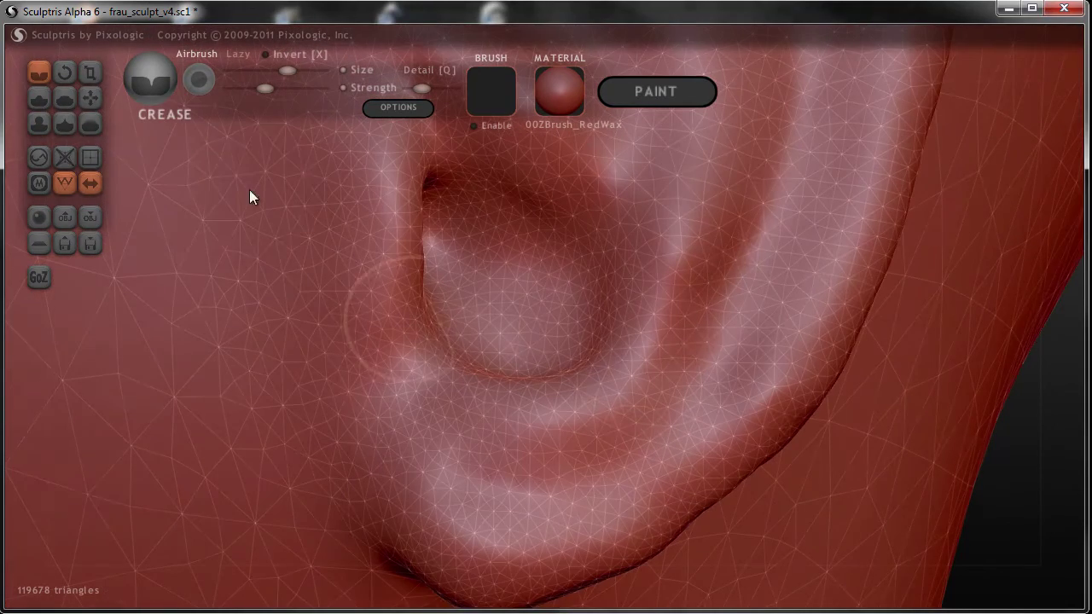
{"action": "left_click", "coordinate": [89, 97]}
{"action": "mouse_move", "coordinate": [447, 350]}
{"action": "left_mouse_down"}
{"action": "mouse_move", "coordinate": [429, 362]}
{"action": "mouse_move", "coordinate": [425, 273]}
{"action": "left_mouse_up"}
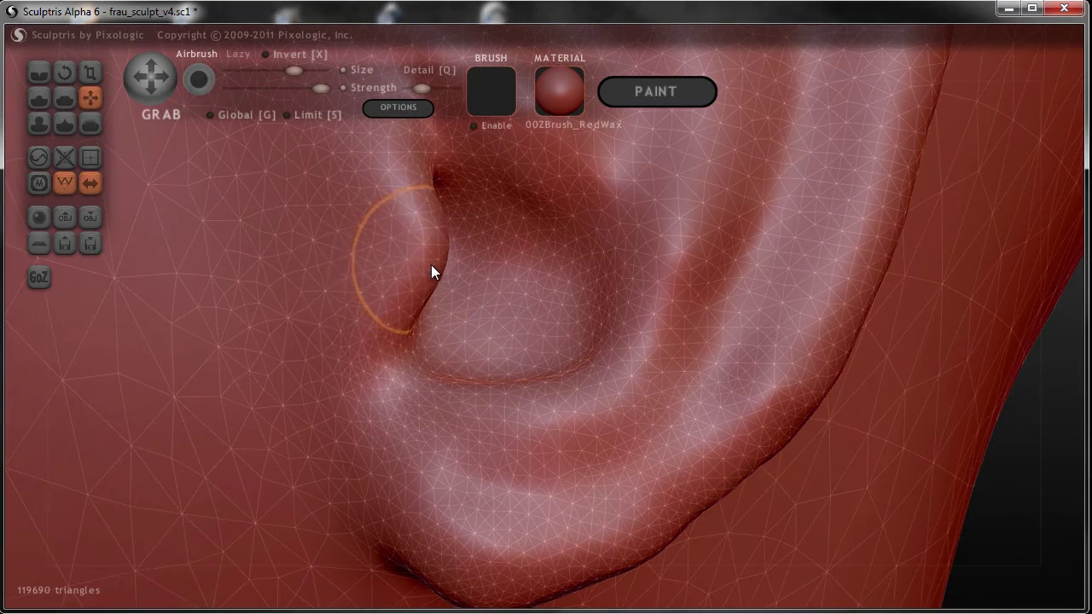
{"action": "right_click_drag", "start_coordinate": [432, 264], "coordinate": [491, 395]}
Crease along the ear ridge from several close-up angles.
{"action": "left_click", "coordinate": [38, 72]}
{"action": "mouse_move", "coordinate": [563, 359]}
{"action": "left_mouse_down"}
{"action": "mouse_move", "coordinate": [531, 306]}
{"action": "mouse_move", "coordinate": [525, 350]}
{"action": "left_mouse_up"}
{"action": "scroll", "coordinate": [525, 350], "scroll_direction": "up", "scroll_amount": 3}
{"action": "right_click_drag", "start_coordinate": [496, 349], "coordinate": [653, 463]}
{"action": "left_click_drag", "start_coordinate": [652, 463], "coordinate": [496, 197]}
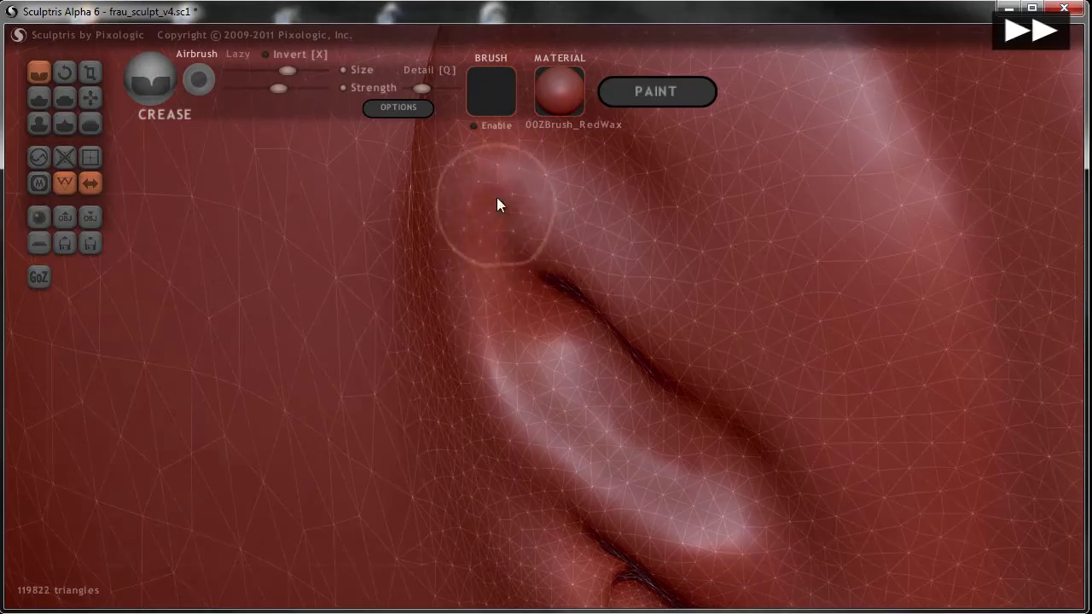
{"action": "right_click_drag", "start_coordinate": [497, 197], "coordinate": [570, 455]}
{"action": "mouse_move", "coordinate": [570, 456]}
{"action": "left_mouse_down"}
{"action": "mouse_move", "coordinate": [572, 258]}
{"action": "mouse_move", "coordinate": [544, 391]}
{"action": "left_mouse_up"}
{"action": "mouse_move", "coordinate": [545, 391]}
{"action": "right_mouse_down"}
{"action": "mouse_move", "coordinate": [731, 450]}
{"action": "mouse_move", "coordinate": [531, 333]}
{"action": "right_mouse_up"}
{"action": "left_click_drag", "start_coordinate": [531, 334], "coordinate": [590, 589]}
{"action": "right_click_drag", "start_coordinate": [589, 589], "coordinate": [552, 419]}
{"action": "left_click_drag", "start_coordinate": [552, 420], "coordinate": [533, 393]}
{"action": "mouse_move", "coordinate": [533, 393]}
{"action": "right_mouse_down"}
{"action": "mouse_move", "coordinate": [508, 352]}
{"action": "mouse_move", "coordinate": [401, 402]}
{"action": "right_mouse_up"}
Pull back to a side profile of the head and hide the wireframe.
{"action": "mouse_move", "coordinate": [578, 305]}
{"action": "right_mouse_down"}
{"action": "mouse_move", "coordinate": [590, 255]}
{"action": "mouse_move", "coordinate": [595, 501]}
{"action": "mouse_move", "coordinate": [491, 283]}
{"action": "right_mouse_up"}
{"action": "right_click_drag", "start_coordinate": [217, 344], "coordinate": [471, 338]}
{"action": "scroll", "coordinate": [470, 338], "scroll_direction": "down", "scroll_amount": 3}
{"action": "mouse_move", "coordinate": [465, 383]}
{"action": "right_mouse_down"}
{"action": "mouse_move", "coordinate": [467, 441]}
{"action": "mouse_move", "coordinate": [537, 422]}
{"action": "mouse_move", "coordinate": [508, 380]}
{"action": "mouse_move", "coordinate": [542, 395]}
{"action": "mouse_move", "coordinate": [523, 435]}
{"action": "mouse_move", "coordinate": [604, 433]}
{"action": "mouse_move", "coordinate": [564, 440]}
{"action": "right_mouse_up"}
{"action": "scroll", "coordinate": [466, 402], "scroll_direction": "up", "scroll_amount": 2}
{"action": "scroll", "coordinate": [505, 434], "scroll_direction": "up", "scroll_amount": 2}
{"action": "left_click", "coordinate": [68, 184]}
{"action": "scroll", "coordinate": [487, 420], "scroll_direction": "down", "scroll_amount": 2}
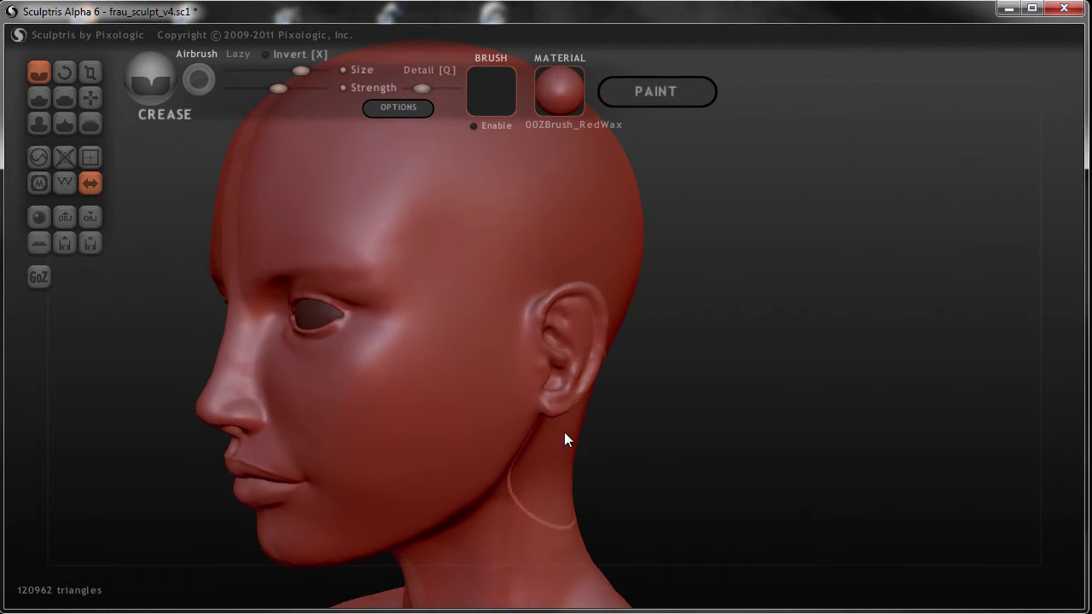
{"action": "scroll", "coordinate": [564, 440], "scroll_direction": "up", "scroll_amount": 5}
Build up a ridge near the ear top with the Draw brush in Clay mode.
{"action": "left_click", "coordinate": [39, 98]}
{"action": "right_click_drag", "start_coordinate": [438, 349], "coordinate": [482, 388]}
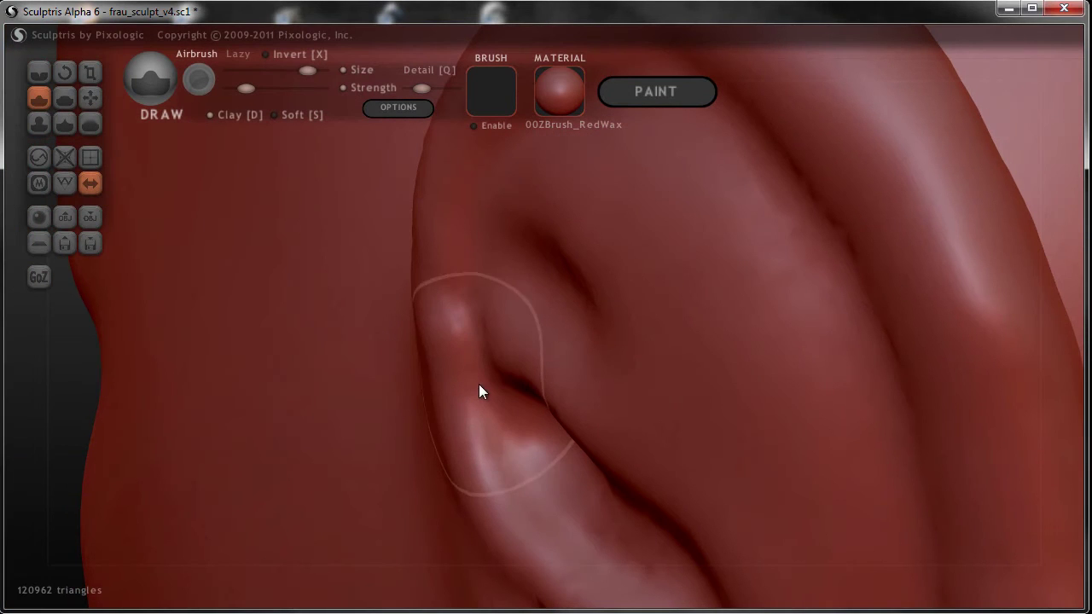
{"action": "scroll", "coordinate": [523, 448], "scroll_direction": "down", "scroll_amount": 2}
{"action": "left_click", "coordinate": [220, 114]}
{"action": "mouse_move", "coordinate": [282, 170]}
{"action": "right_mouse_down"}
{"action": "mouse_move", "coordinate": [385, 271]}
{"action": "mouse_move", "coordinate": [504, 453]}
{"action": "mouse_move", "coordinate": [566, 389]}
{"action": "right_mouse_up"}
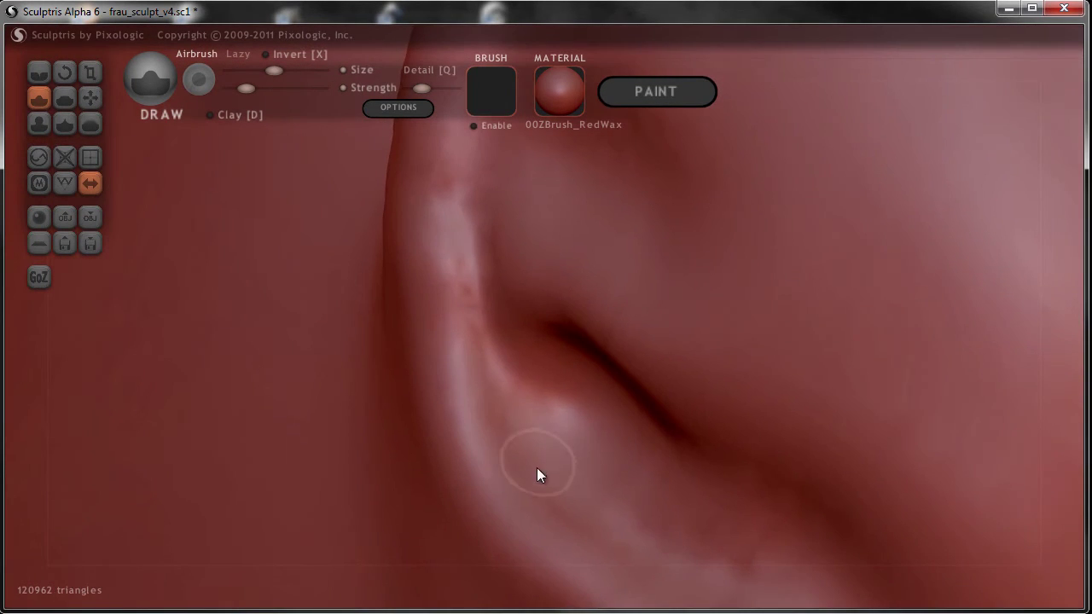
{"action": "mouse_move", "coordinate": [552, 480]}
{"action": "left_mouse_down"}
{"action": "mouse_move", "coordinate": [524, 445]}
{"action": "mouse_move", "coordinate": [485, 353]}
{"action": "mouse_move", "coordinate": [483, 281]}
{"action": "mouse_move", "coordinate": [541, 473]}
{"action": "mouse_move", "coordinate": [481, 322]}
{"action": "mouse_move", "coordinate": [479, 189]}
{"action": "mouse_move", "coordinate": [467, 249]}
{"action": "mouse_move", "coordinate": [473, 169]}
{"action": "left_mouse_up"}
{"action": "right_click_drag", "start_coordinate": [507, 208], "coordinate": [119, 212]}
With the wireframe shown, build up the ear ridge and outer edge with clay strokes.
{"action": "left_click", "coordinate": [64, 182]}
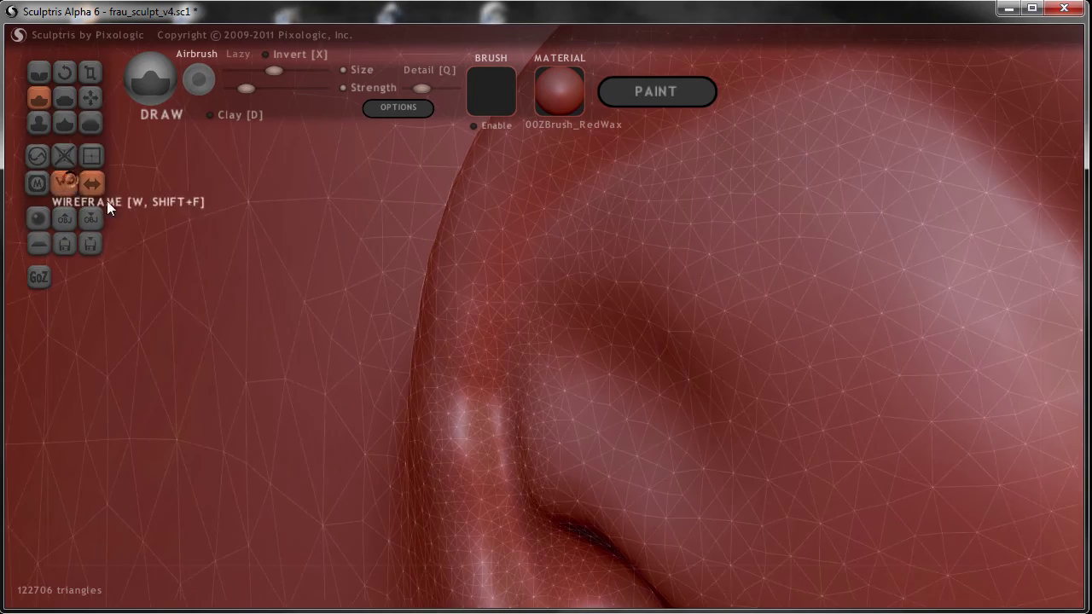
{"action": "left_click_drag", "start_coordinate": [502, 381], "coordinate": [518, 317]}
{"action": "right_click_drag", "start_coordinate": [519, 322], "coordinate": [515, 418]}
{"action": "mouse_move", "coordinate": [514, 417]}
{"action": "left_mouse_down"}
{"action": "mouse_move", "coordinate": [502, 469]}
{"action": "mouse_move", "coordinate": [546, 329]}
{"action": "mouse_move", "coordinate": [832, 164]}
{"action": "left_mouse_up"}
{"action": "right_click_drag", "start_coordinate": [830, 157], "coordinate": [685, 206]}
{"action": "left_click_drag", "start_coordinate": [685, 206], "coordinate": [712, 256]}
{"action": "right_click_drag", "start_coordinate": [711, 256], "coordinate": [675, 349]}
{"action": "left_click_drag", "start_coordinate": [675, 349], "coordinate": [675, 258]}
{"action": "right_click_drag", "start_coordinate": [674, 250], "coordinate": [150, 163]}
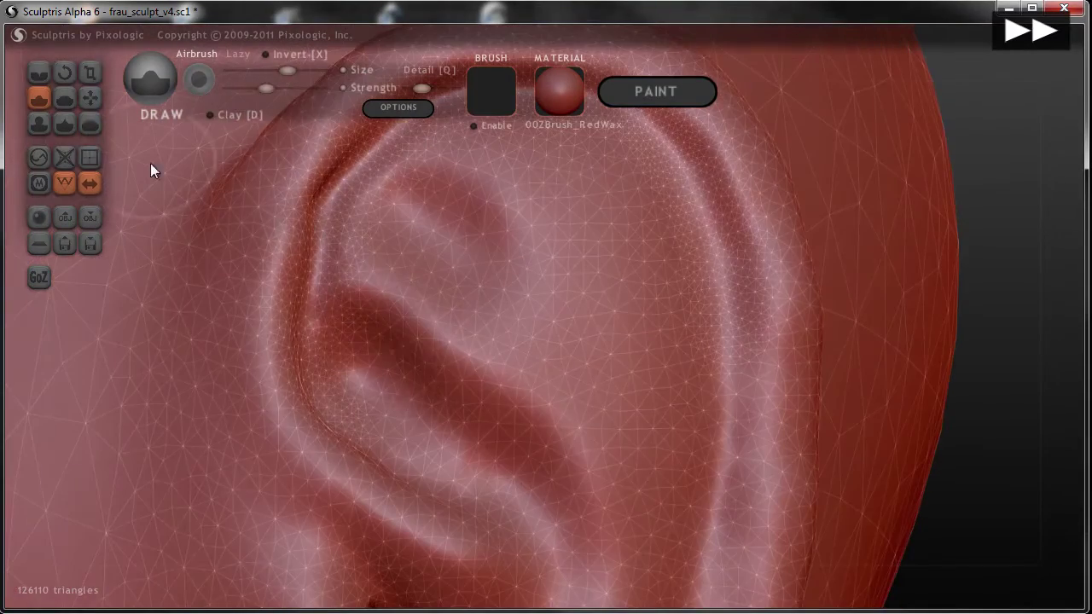
Inflate the ear ridges, then orbit toward the lower ear and jaw.
{"action": "left_click", "coordinate": [38, 124]}
{"action": "mouse_move", "coordinate": [386, 320]}
{"action": "left_mouse_down"}
{"action": "mouse_move", "coordinate": [575, 468]}
{"action": "mouse_move", "coordinate": [553, 410]}
{"action": "mouse_move", "coordinate": [383, 199]}
{"action": "left_mouse_up"}
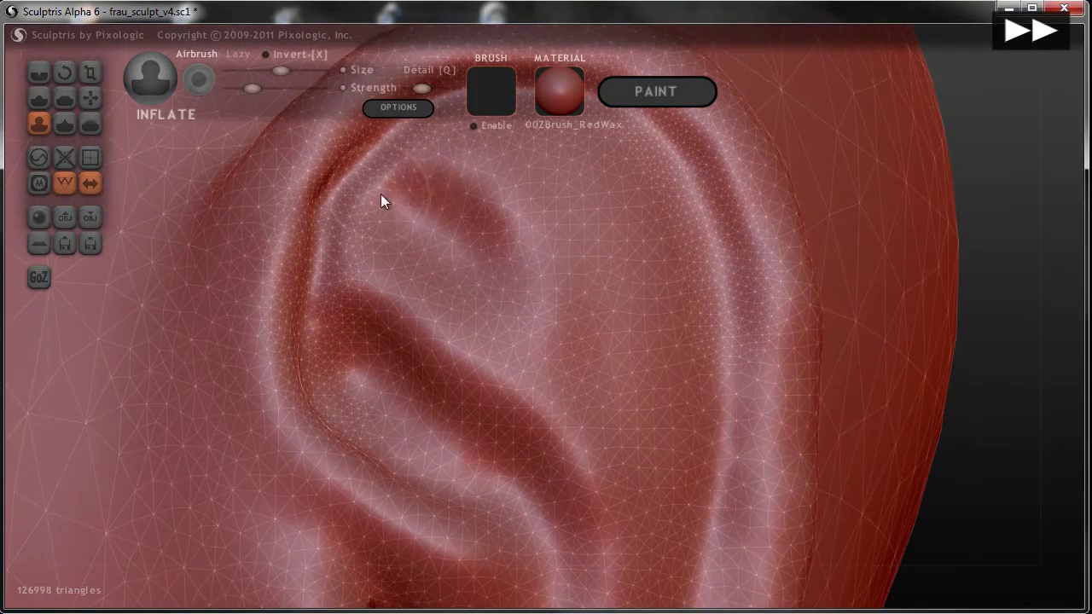
{"action": "right_click_drag", "start_coordinate": [383, 200], "coordinate": [378, 307]}
{"action": "left_click_drag", "start_coordinate": [378, 307], "coordinate": [415, 354]}
{"action": "right_click_drag", "start_coordinate": [415, 354], "coordinate": [505, 216]}
{"action": "left_click_drag", "start_coordinate": [505, 216], "coordinate": [553, 264]}
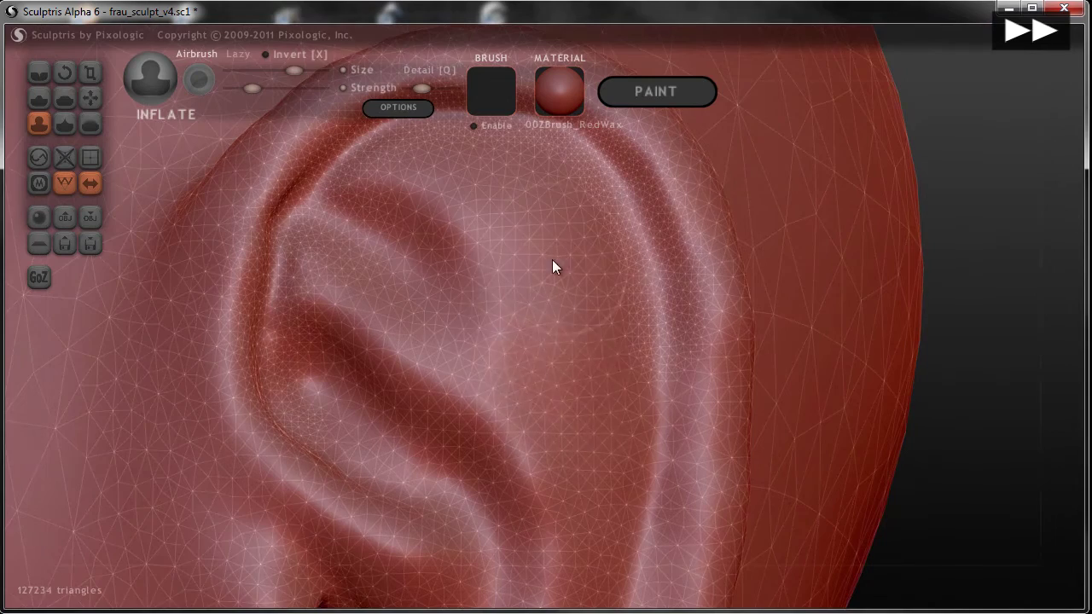
{"action": "right_click_drag", "start_coordinate": [553, 264], "coordinate": [639, 251]}
{"action": "left_click_drag", "start_coordinate": [639, 251], "coordinate": [648, 341]}
{"action": "mouse_move", "coordinate": [648, 341]}
{"action": "right_mouse_down"}
{"action": "mouse_move", "coordinate": [546, 385]}
{"action": "mouse_move", "coordinate": [224, 260]}
{"action": "right_mouse_up"}
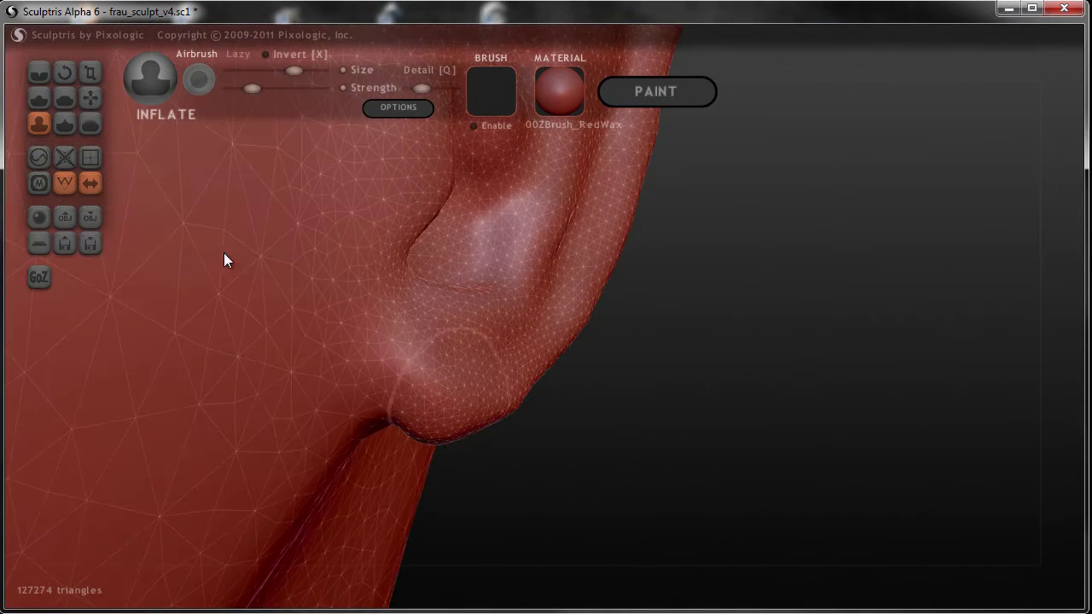
Grab the earlobe down and outward and pull the rim near the lobe into shape.
{"action": "left_click", "coordinate": [89, 98]}
{"action": "mouse_move", "coordinate": [427, 398]}
{"action": "left_mouse_down"}
{"action": "mouse_move", "coordinate": [452, 435]}
{"action": "mouse_move", "coordinate": [429, 451]}
{"action": "left_mouse_up"}
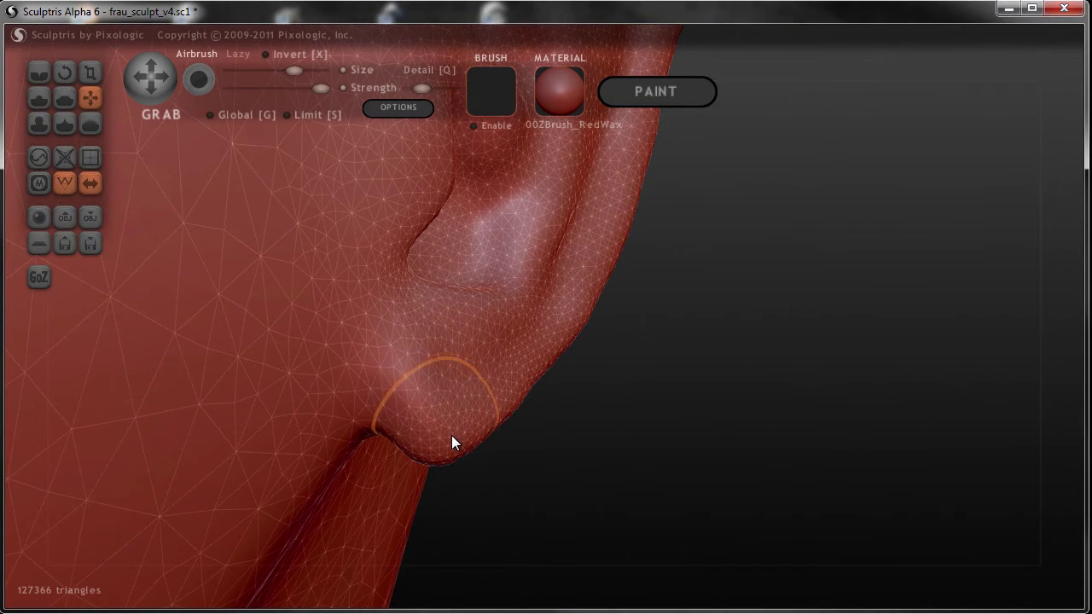
{"action": "left_click_drag", "start_coordinate": [413, 359], "coordinate": [445, 360]}
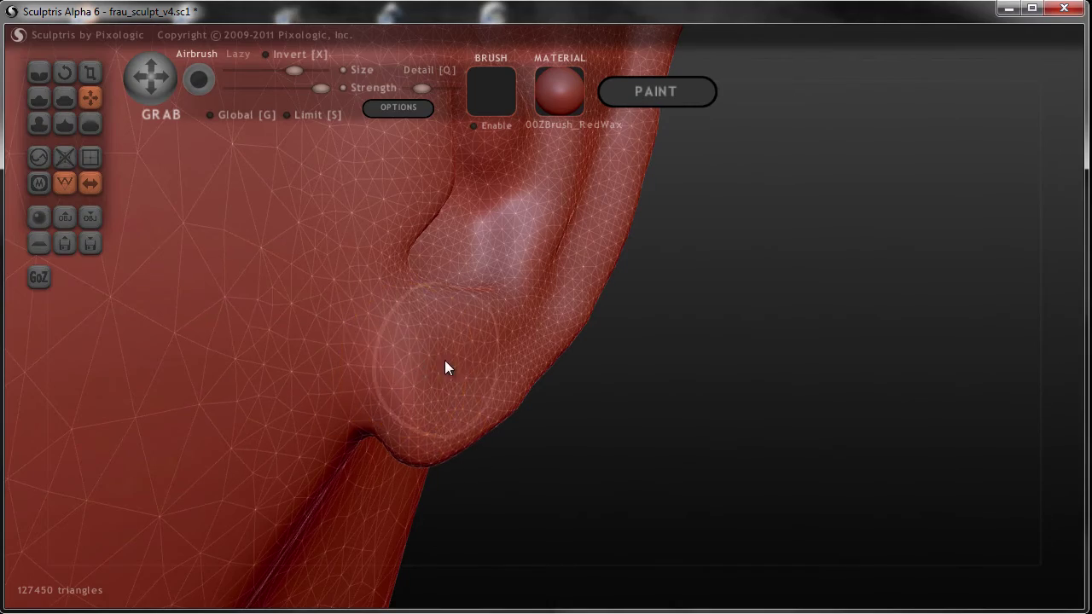
{"action": "scroll", "coordinate": [444, 360], "scroll_direction": "up", "scroll_amount": 3}
{"action": "mouse_move", "coordinate": [604, 382]}
{"action": "left_mouse_down"}
{"action": "mouse_move", "coordinate": [649, 361]}
{"action": "mouse_move", "coordinate": [663, 334]}
{"action": "left_mouse_up"}
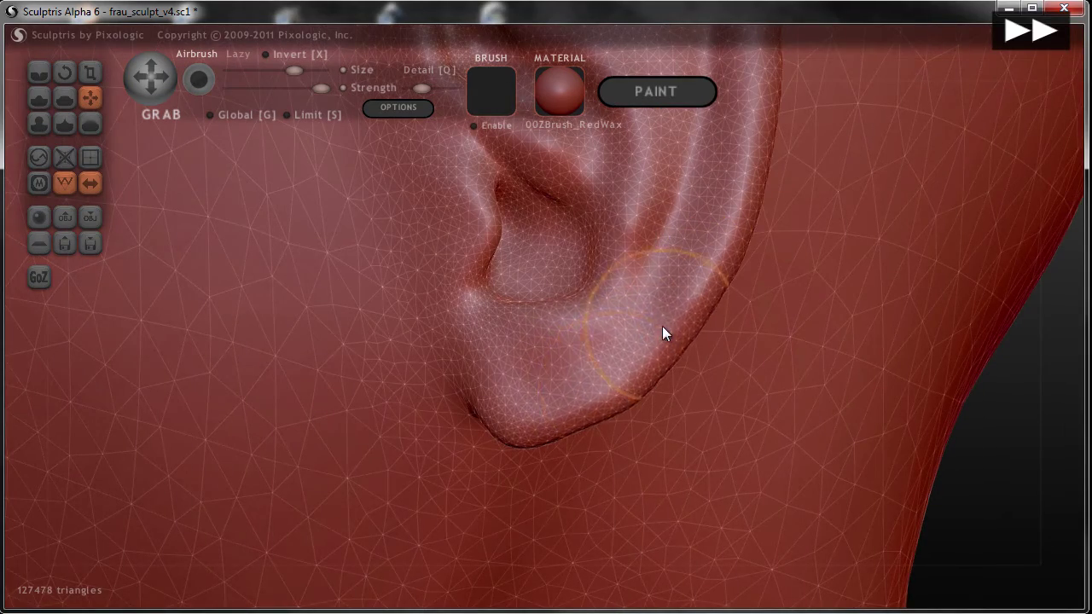
{"action": "scroll", "coordinate": [682, 290], "scroll_direction": "down", "scroll_amount": 3}
{"action": "left_click_drag", "start_coordinate": [716, 247], "coordinate": [709, 332]}
{"action": "right_click_drag", "start_coordinate": [709, 332], "coordinate": [674, 217]}
{"action": "left_click_drag", "start_coordinate": [646, 162], "coordinate": [652, 395]}
{"action": "right_click_drag", "start_coordinate": [652, 395], "coordinate": [612, 299]}
Carve a crease groove along the ear rim.
{"action": "scroll", "coordinate": [513, 275], "scroll_direction": "up", "scroll_amount": 3}
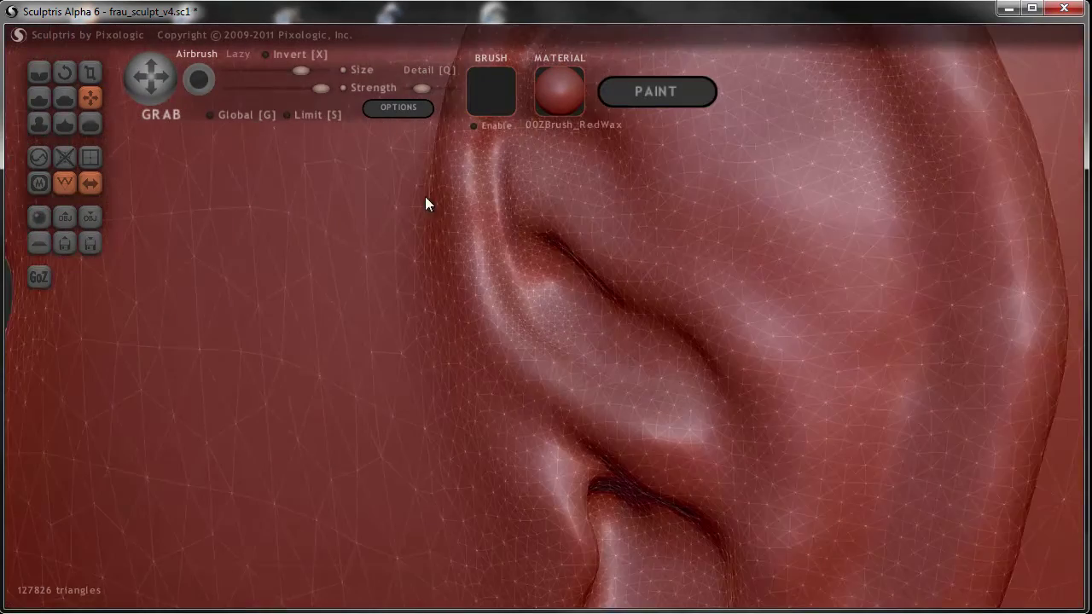
{"action": "left_click", "coordinate": [38, 90]}
{"action": "scroll", "coordinate": [562, 296], "scroll_direction": "up", "scroll_amount": 2}
{"action": "scroll", "coordinate": [538, 303], "scroll_direction": "up", "scroll_amount": 2}
{"action": "mouse_move", "coordinate": [517, 345]}
{"action": "left_mouse_down"}
{"action": "mouse_move", "coordinate": [532, 444]}
{"action": "mouse_move", "coordinate": [526, 399]}
{"action": "left_mouse_up"}
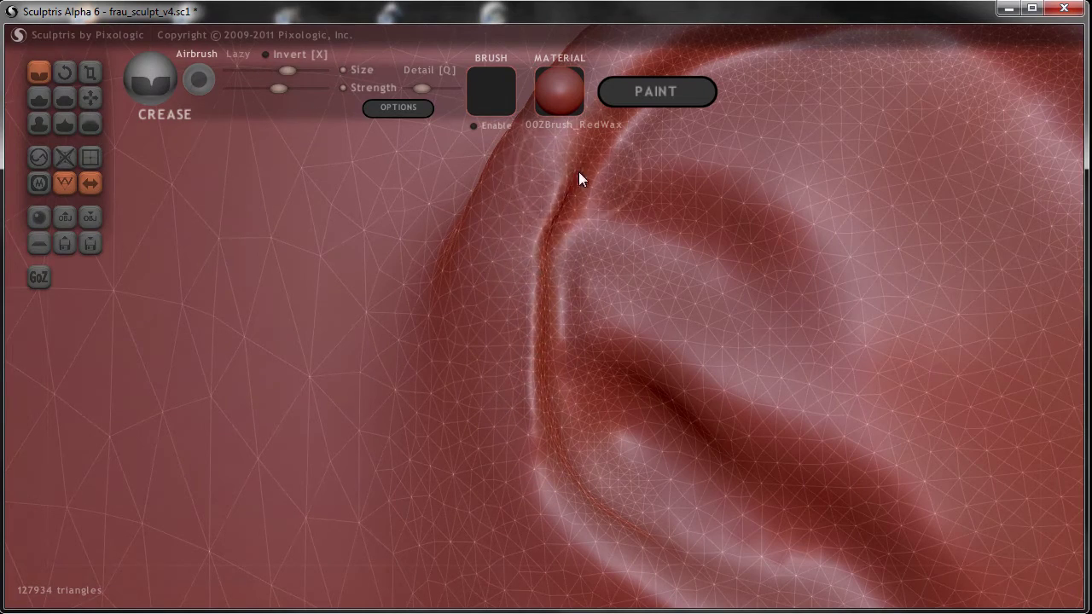
Crease a groove along the ear's outer rim, then orbit to a side view of the ear.
{"action": "right_click_drag", "start_coordinate": [579, 171], "coordinate": [505, 389]}
{"action": "left_click_drag", "start_coordinate": [499, 410], "coordinate": [519, 368]}
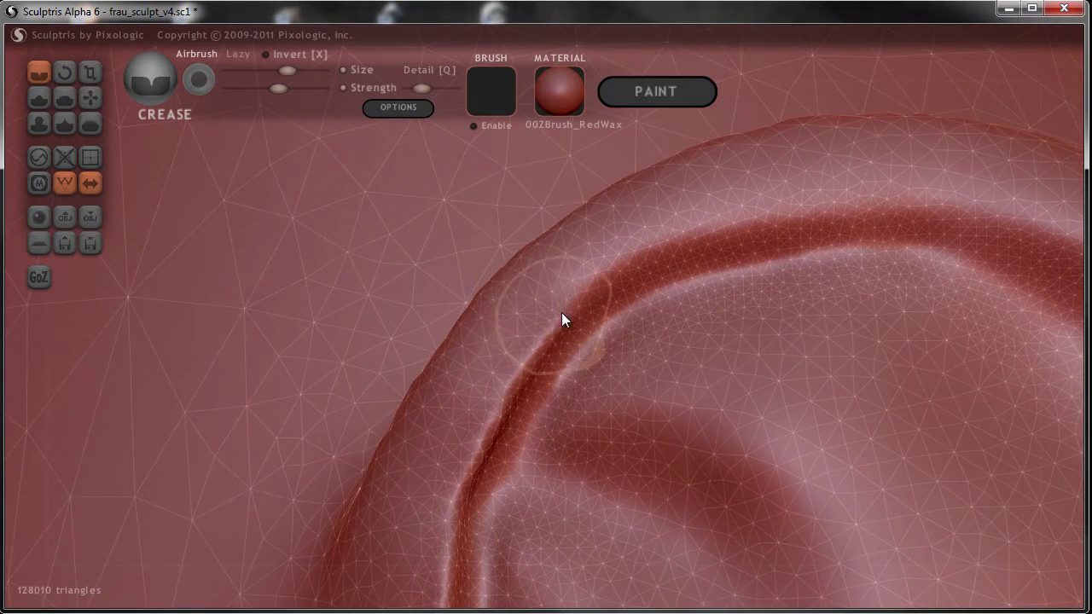
{"action": "mouse_move", "coordinate": [873, 226]}
{"action": "right_mouse_down"}
{"action": "mouse_move", "coordinate": [566, 241]}
{"action": "mouse_move", "coordinate": [658, 406]}
{"action": "right_mouse_up"}
{"action": "mouse_move", "coordinate": [406, 199]}
{"action": "right_mouse_down"}
{"action": "mouse_move", "coordinate": [256, 518]}
{"action": "mouse_move", "coordinate": [558, 343]}
{"action": "mouse_move", "coordinate": [616, 356]}
{"action": "mouse_move", "coordinate": [611, 419]}
{"action": "mouse_move", "coordinate": [624, 328]}
{"action": "mouse_move", "coordinate": [556, 210]}
{"action": "right_mouse_up"}
{"action": "mouse_move", "coordinate": [546, 146]}
{"action": "right_mouse_down"}
{"action": "mouse_move", "coordinate": [583, 256]}
{"action": "mouse_move", "coordinate": [574, 196]}
{"action": "right_mouse_up"}
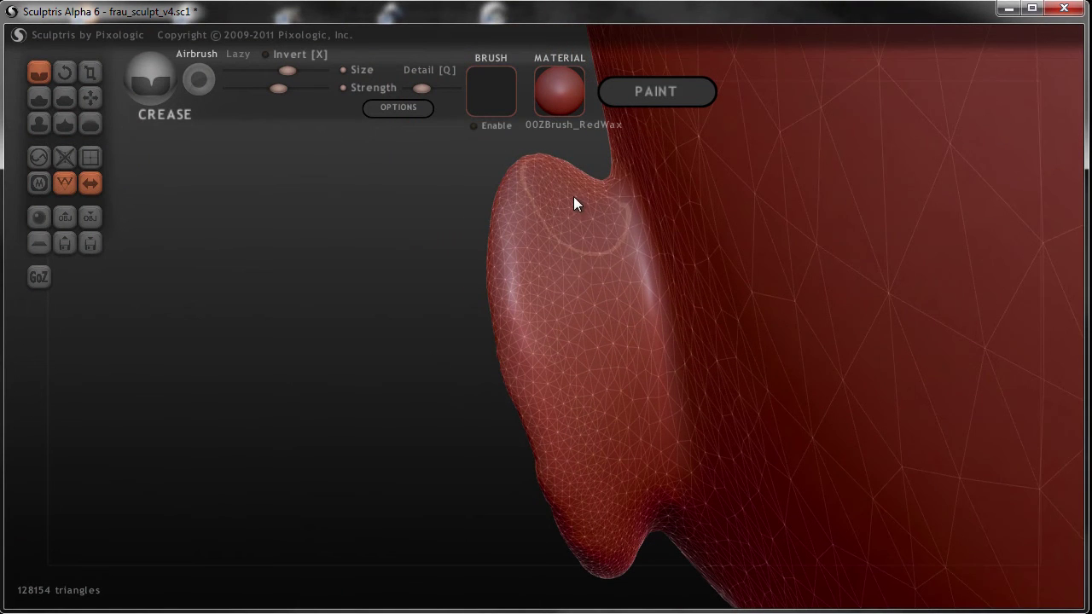
Crease the back of the ear rim, undo that stroke, and crease the upper rim instead.
{"action": "left_click_drag", "start_coordinate": [572, 304], "coordinate": [597, 397]}
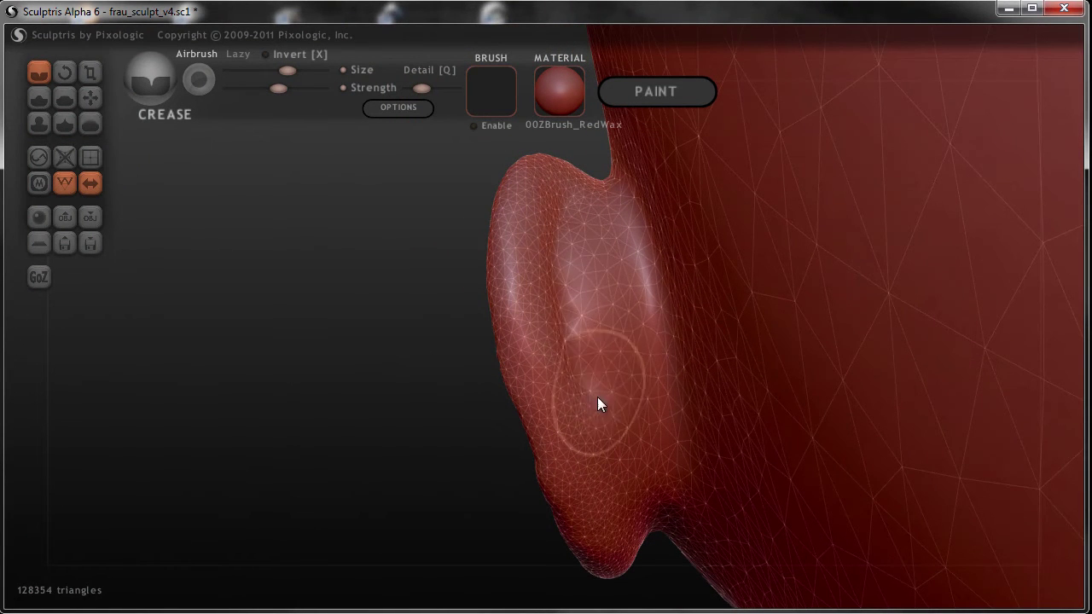
{"action": "right_click_drag", "start_coordinate": [597, 397], "coordinate": [582, 339]}
{"action": "key", "text": "ctrl+z"}
{"action": "key", "text": "ctrl+z"}
{"action": "mouse_move", "coordinate": [536, 217]}
{"action": "right_mouse_down"}
{"action": "mouse_move", "coordinate": [564, 283]}
{"action": "mouse_move", "coordinate": [607, 499]}
{"action": "right_mouse_up"}
{"action": "mouse_move", "coordinate": [575, 353]}
{"action": "right_mouse_down"}
{"action": "mouse_move", "coordinate": [577, 285]}
{"action": "mouse_move", "coordinate": [555, 239]}
{"action": "right_mouse_up"}
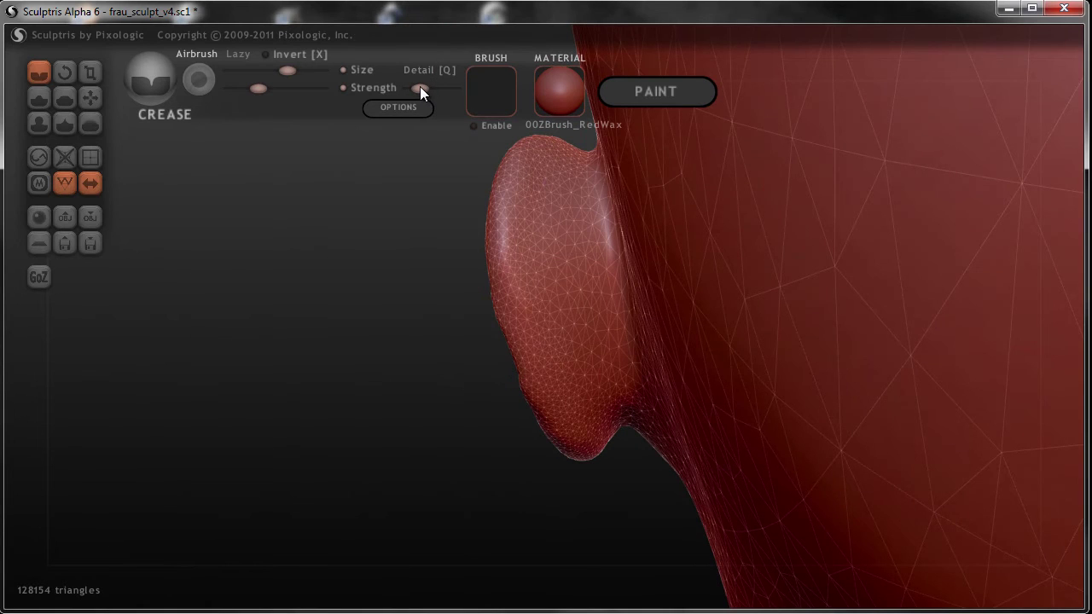
{"action": "mouse_move", "coordinate": [494, 163]}
{"action": "left_mouse_down"}
{"action": "mouse_move", "coordinate": [560, 164]}
{"action": "mouse_move", "coordinate": [547, 188]}
{"action": "left_mouse_up"}
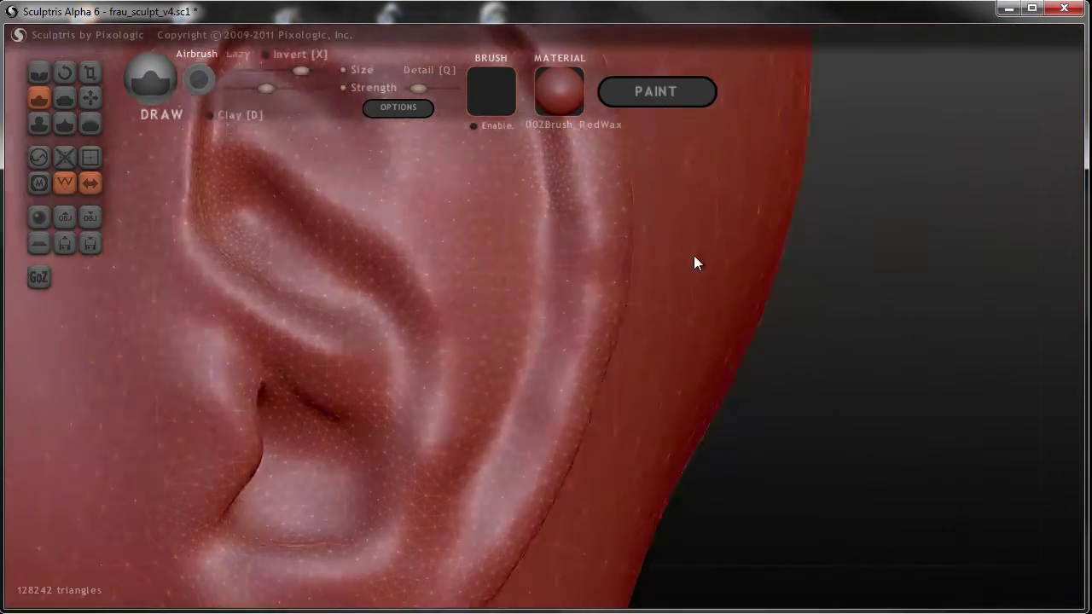
Pull up the ridge inside the ear with Grab, then build it up with Draw.
{"action": "mouse_move", "coordinate": [694, 256]}
{"action": "right_mouse_down"}
{"action": "mouse_move", "coordinate": [253, 330]}
{"action": "mouse_move", "coordinate": [797, 330]}
{"action": "mouse_move", "coordinate": [663, 293]}
{"action": "mouse_move", "coordinate": [630, 257]}
{"action": "mouse_move", "coordinate": [542, 286]}
{"action": "right_mouse_up"}
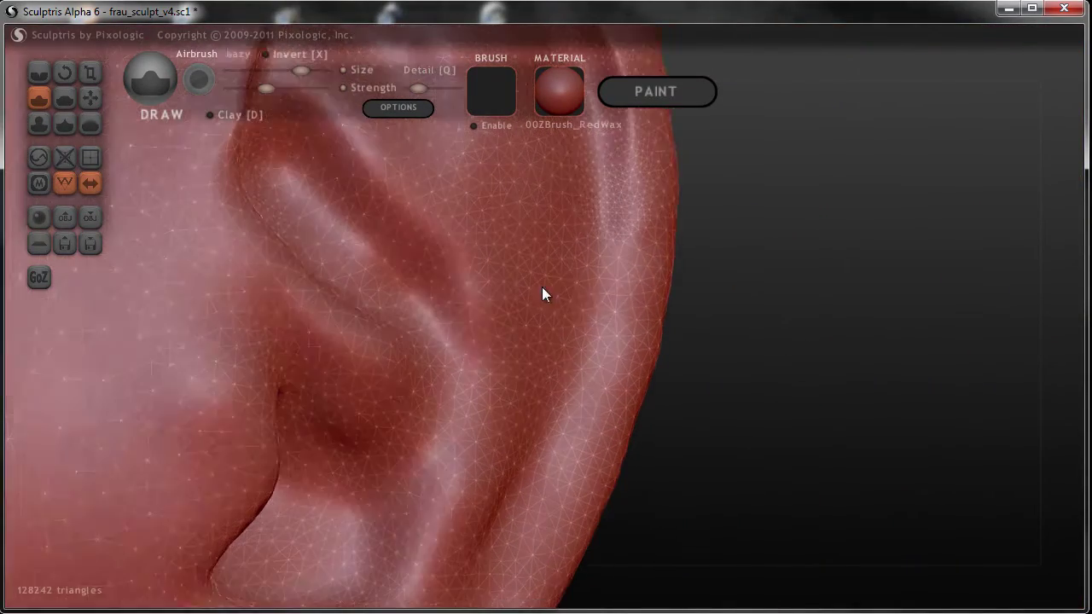
{"action": "right_click_drag", "start_coordinate": [600, 346], "coordinate": [654, 421]}
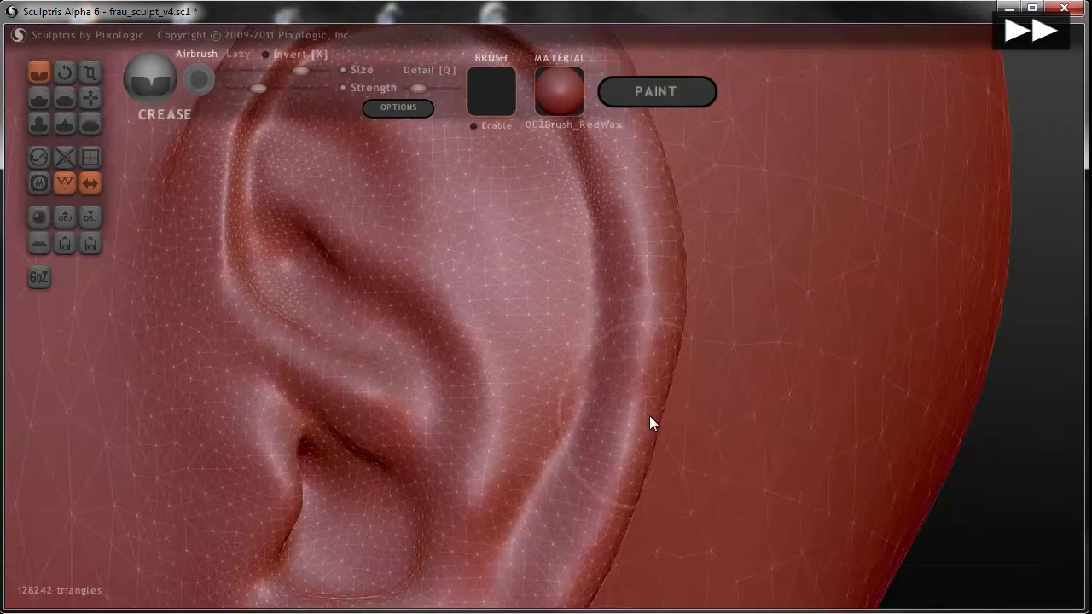
{"action": "key", "text": "i"}
{"action": "right_click_drag", "start_coordinate": [665, 321], "coordinate": [653, 268]}
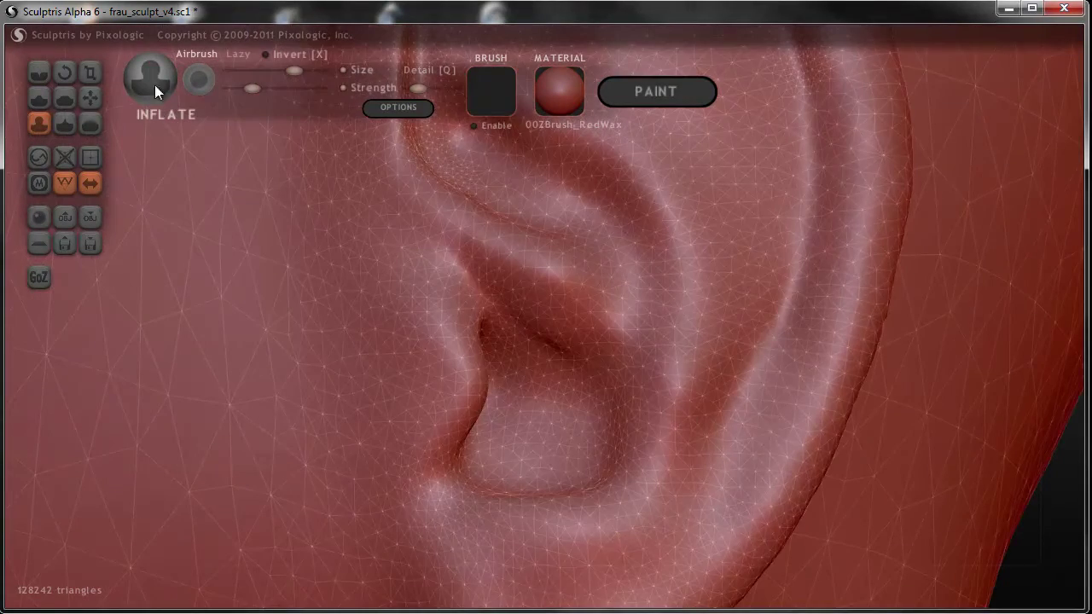
{"action": "left_click", "coordinate": [90, 98]}
{"action": "left_click_drag", "start_coordinate": [695, 359], "coordinate": [692, 309]}
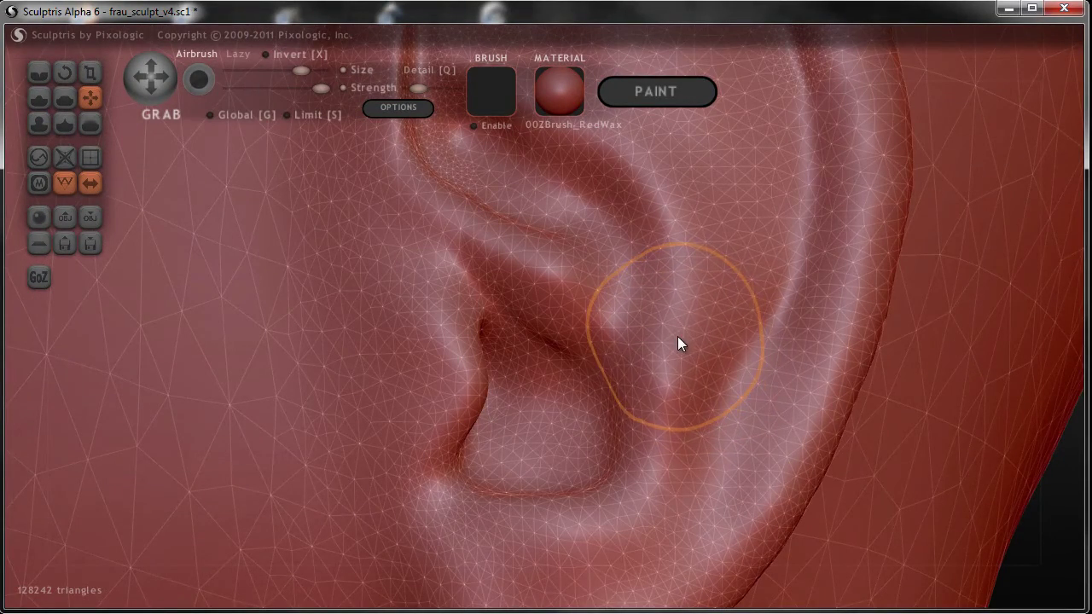
{"action": "right_click_drag", "start_coordinate": [692, 308], "coordinate": [673, 333]}
{"action": "left_click", "coordinate": [38, 98]}
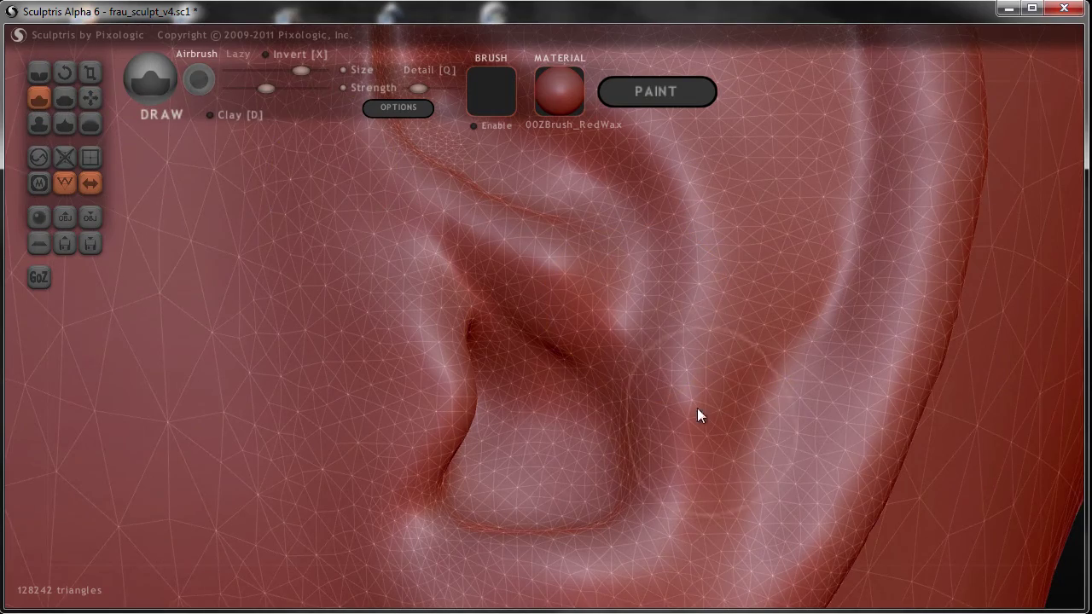
{"action": "left_click_drag", "start_coordinate": [687, 393], "coordinate": [694, 363]}
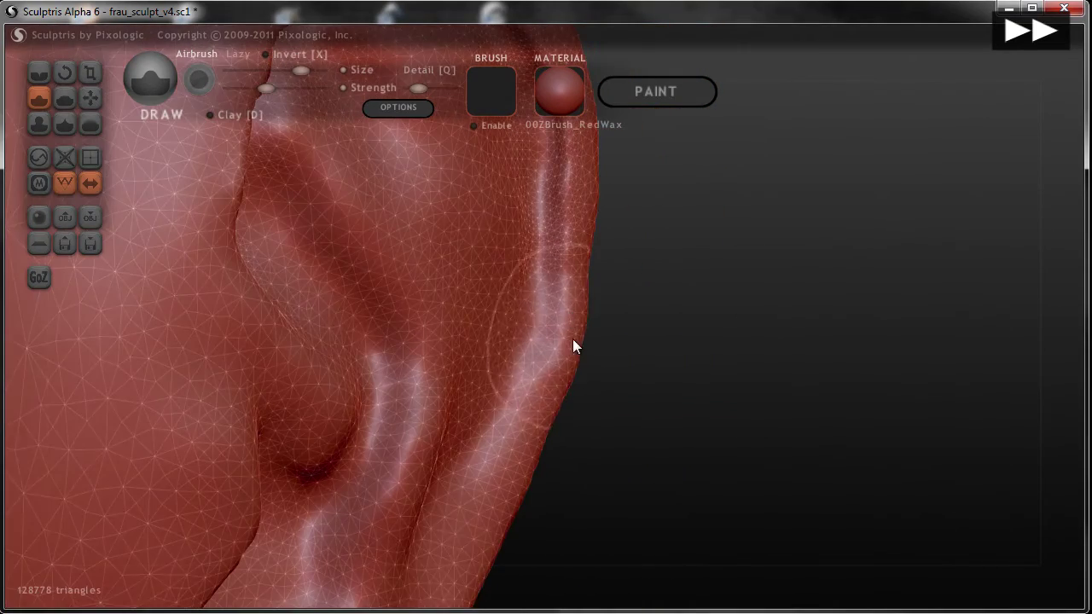
Undo the last ear stroke, hide the wireframe, and orbit to the back of the head.
{"action": "key", "text": "ctrl+z"}
{"action": "left_click", "coordinate": [64, 182]}
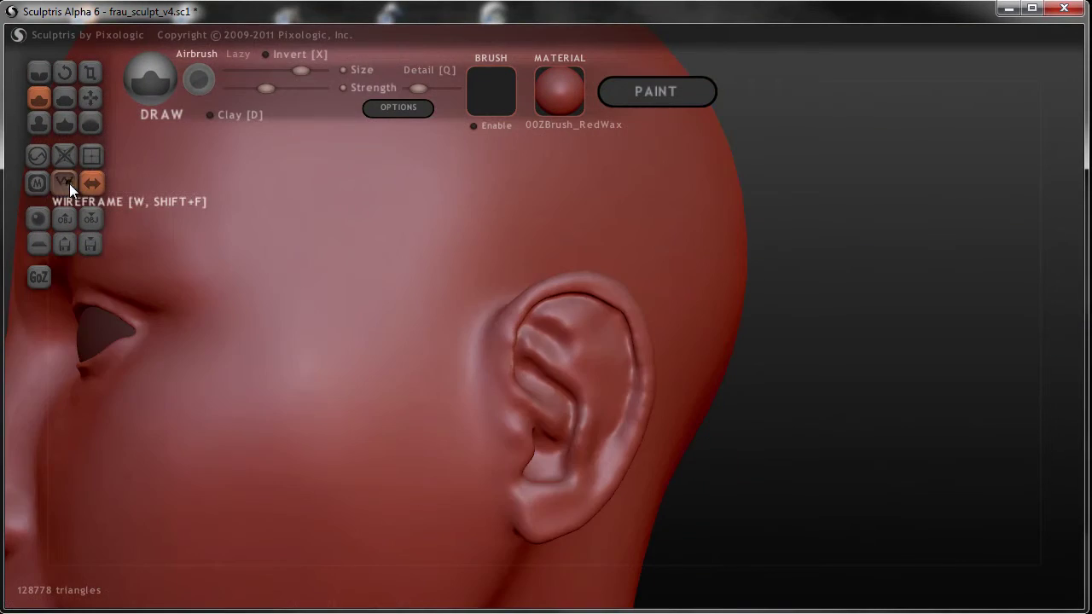
{"action": "scroll", "coordinate": [593, 411], "scroll_direction": "down", "scroll_amount": 5}
{"action": "mouse_move", "coordinate": [593, 410]}
{"action": "right_mouse_down"}
{"action": "mouse_move", "coordinate": [187, 320]}
{"action": "mouse_move", "coordinate": [554, 304]}
{"action": "mouse_move", "coordinate": [453, 284]}
{"action": "mouse_move", "coordinate": [581, 285]}
{"action": "mouse_move", "coordinate": [573, 293]}
{"action": "mouse_move", "coordinate": [639, 305]}
{"action": "mouse_move", "coordinate": [430, 290]}
{"action": "right_mouse_up"}
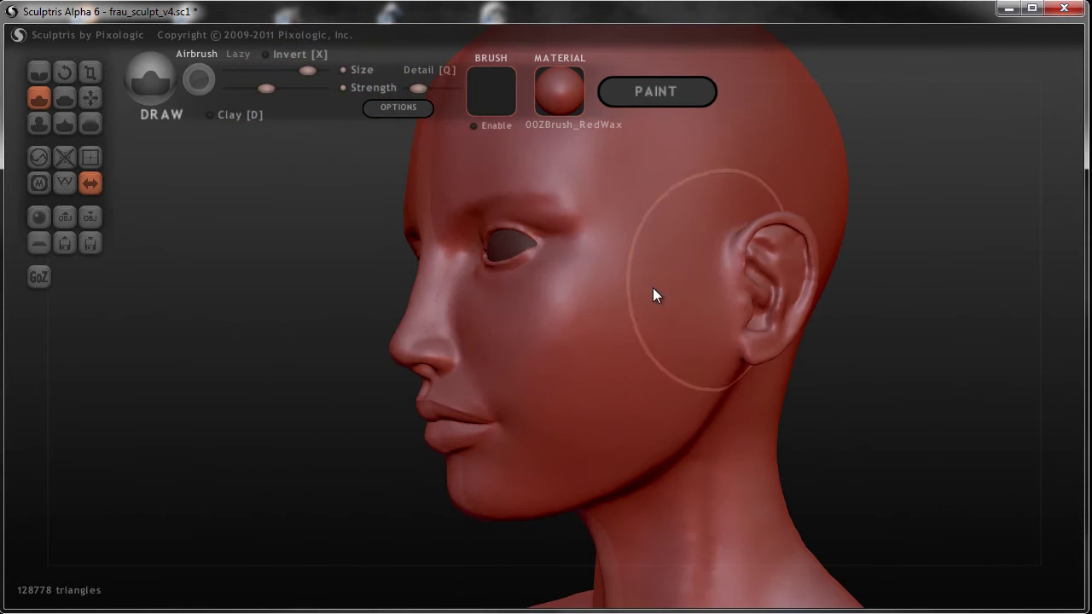
{"action": "scroll", "coordinate": [566, 299], "scroll_direction": "up", "scroll_amount": 3}
{"action": "scroll", "coordinate": [720, 309], "scroll_direction": "up", "scroll_amount": 2}
{"action": "scroll", "coordinate": [640, 302], "scroll_direction": "up", "scroll_amount": 2}
{"action": "scroll", "coordinate": [724, 363], "scroll_direction": "up", "scroll_amount": 2}
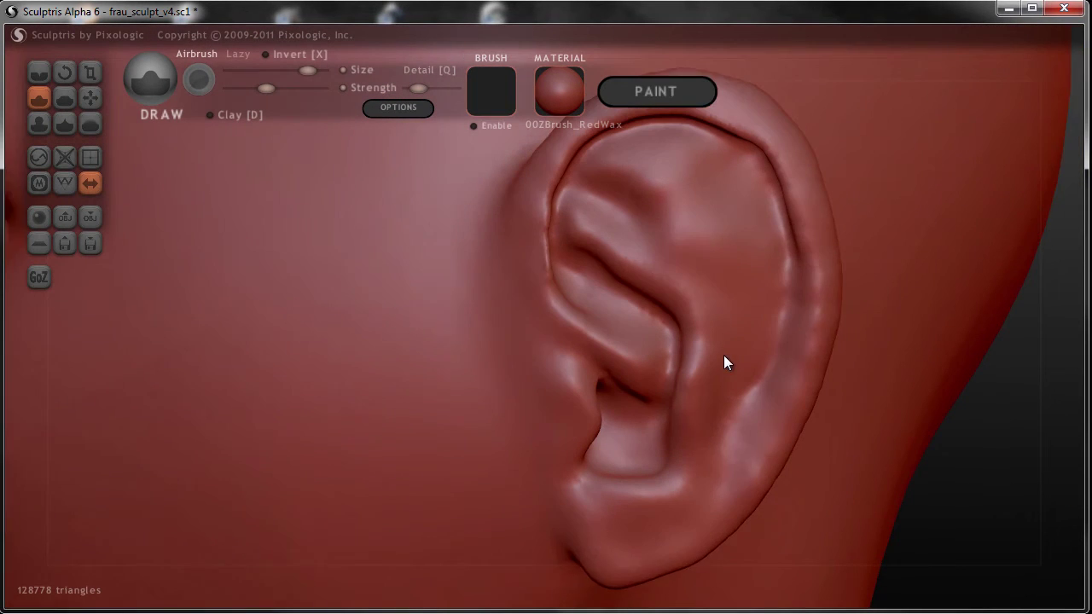
Pull the ear's upper rim crease leftward with Grab, then review the whole ear from the side.
{"action": "right_click_drag", "start_coordinate": [723, 363], "coordinate": [554, 223]}
{"action": "right_click_drag", "start_coordinate": [668, 193], "coordinate": [664, 325], "text": "alt"}
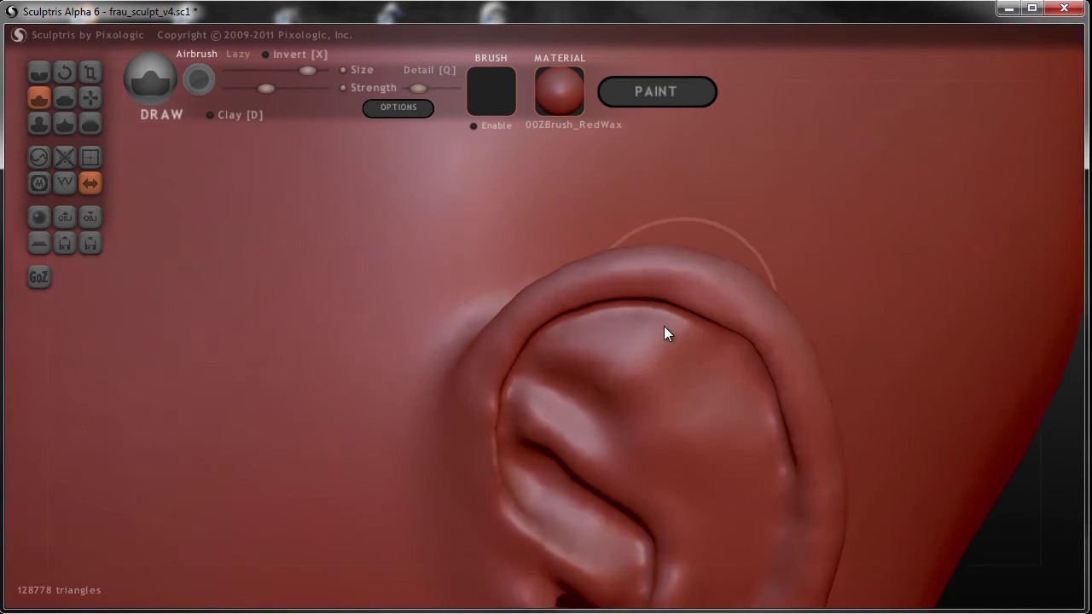
{"action": "scroll", "coordinate": [726, 327], "scroll_direction": "up", "scroll_amount": 2}
{"action": "scroll", "coordinate": [814, 264], "scroll_direction": "up", "scroll_amount": 1}
{"action": "key", "text": "6"}
{"action": "left_click_drag", "start_coordinate": [819, 255], "coordinate": [546, 316]}
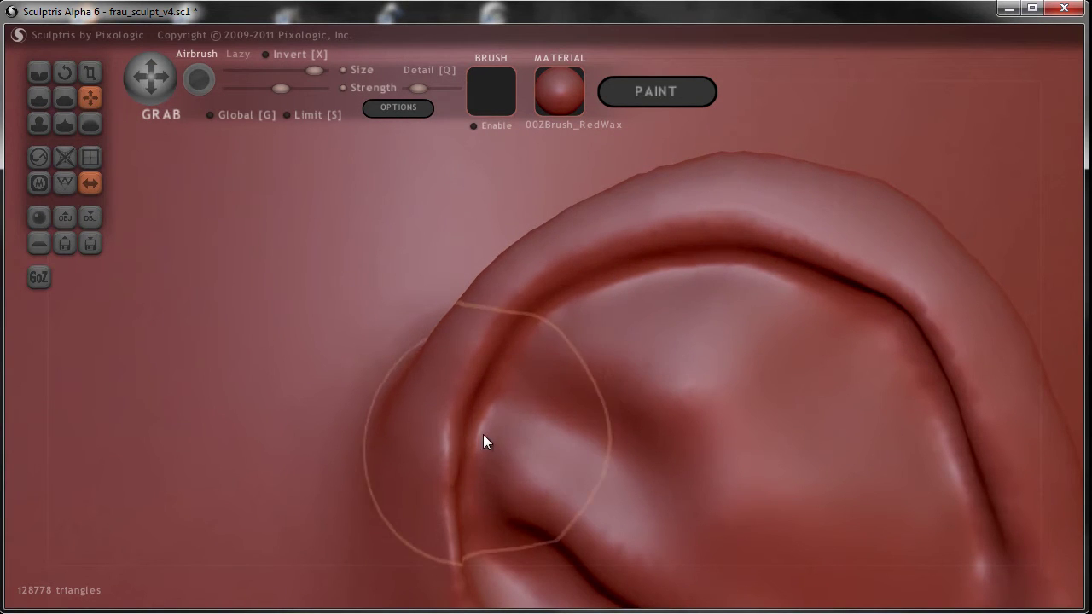
{"action": "scroll", "coordinate": [804, 450], "scroll_direction": "down", "scroll_amount": 3}
{"action": "right_click_drag", "start_coordinate": [804, 450], "coordinate": [640, 234], "text": "alt"}
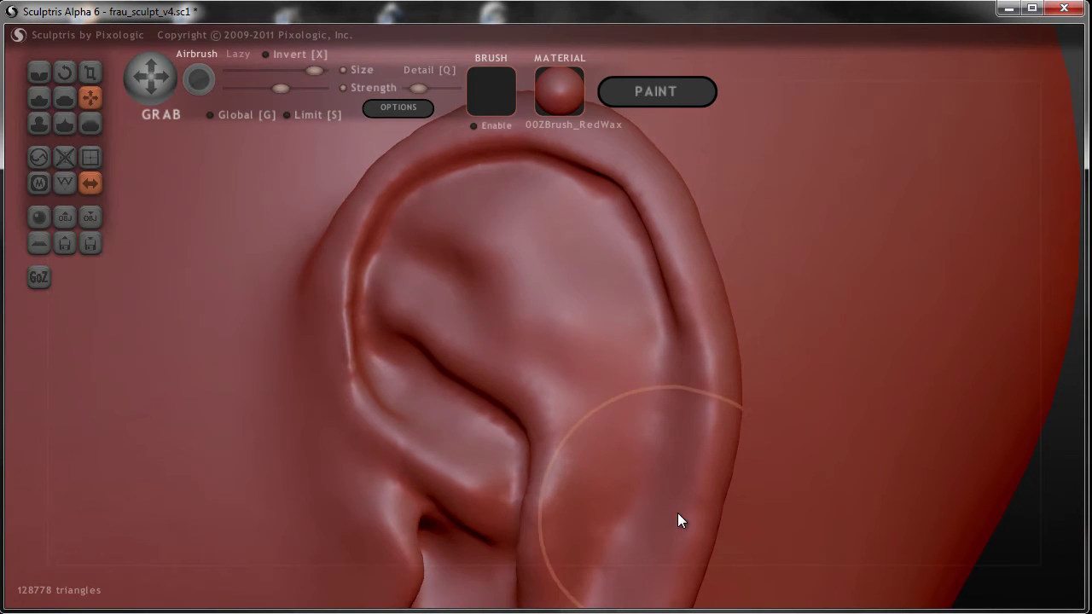
{"action": "right_click_drag", "start_coordinate": [678, 514], "coordinate": [679, 343], "text": "alt"}
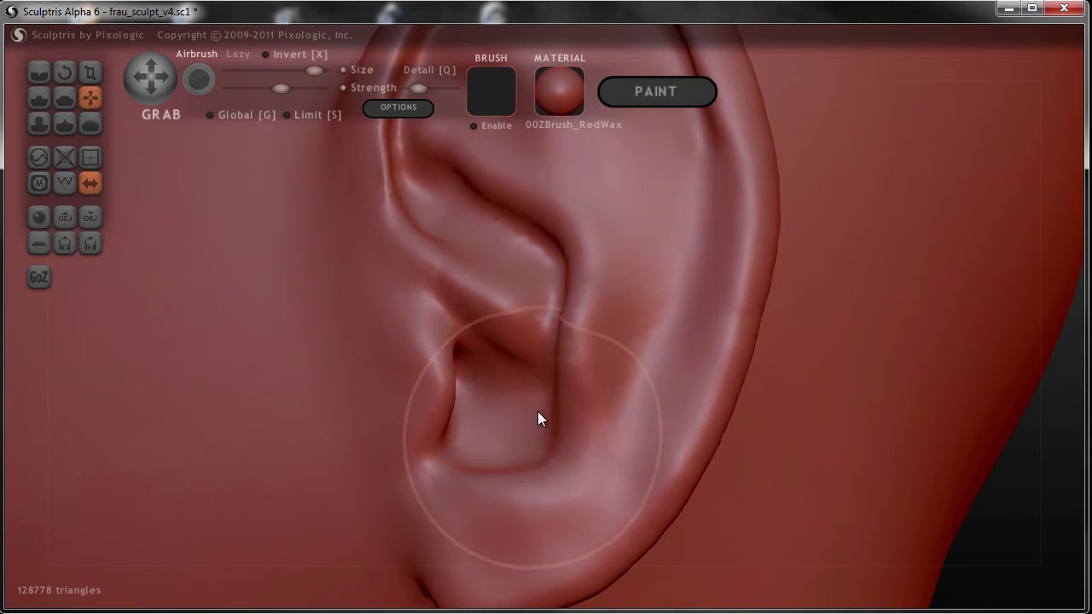
{"action": "mouse_move", "coordinate": [446, 212]}
{"action": "right_mouse_down"}
{"action": "mouse_move", "coordinate": [520, 259]}
{"action": "mouse_move", "coordinate": [613, 287]}
{"action": "mouse_move", "coordinate": [637, 335]}
{"action": "mouse_move", "coordinate": [667, 272]}
{"action": "mouse_move", "coordinate": [430, 220]}
{"action": "right_mouse_up"}
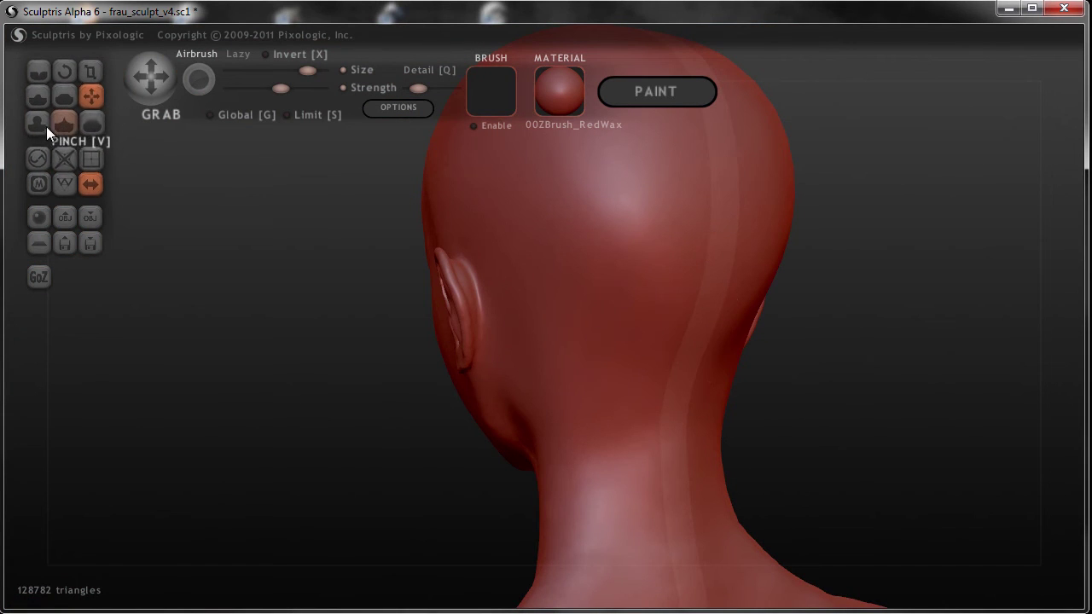
Show the wireframe and carve a deep V-shaped crease groove at the neck notch.
{"action": "scroll", "coordinate": [663, 353], "scroll_direction": "up", "scroll_amount": 2}
{"action": "scroll", "coordinate": [682, 374], "scroll_direction": "up", "scroll_amount": 1}
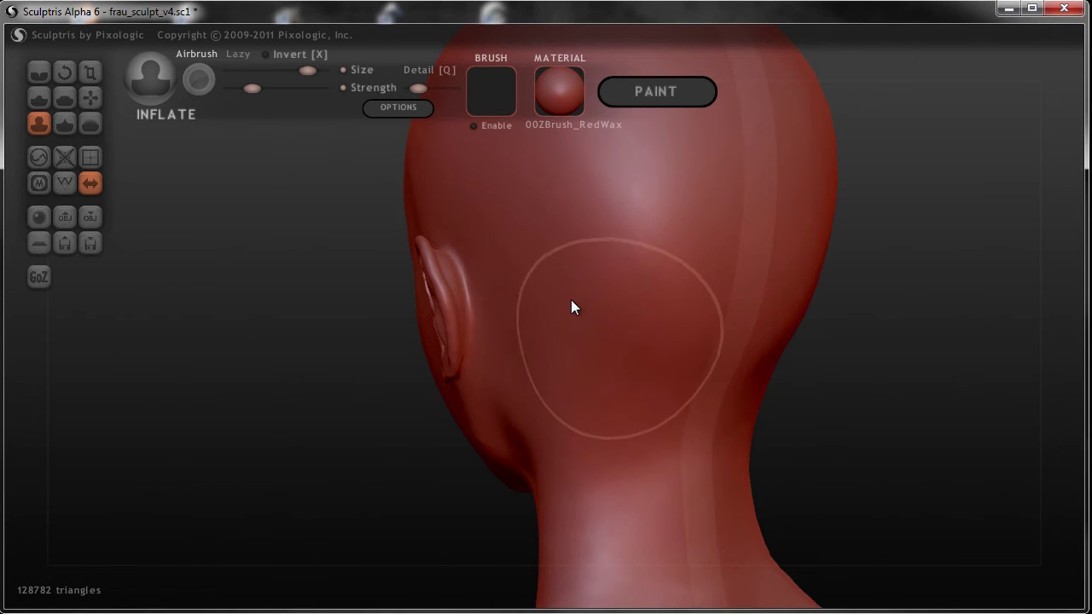
{"action": "mouse_move", "coordinate": [634, 372]}
{"action": "right_mouse_down"}
{"action": "mouse_move", "coordinate": [589, 252]}
{"action": "mouse_move", "coordinate": [551, 246]}
{"action": "mouse_move", "coordinate": [710, 347]}
{"action": "mouse_move", "coordinate": [659, 468]}
{"action": "right_mouse_up"}
{"action": "key", "text": "w"}
{"action": "mouse_move", "coordinate": [640, 380]}
{"action": "right_mouse_down"}
{"action": "mouse_move", "coordinate": [765, 326]}
{"action": "mouse_move", "coordinate": [567, 338]}
{"action": "mouse_move", "coordinate": [249, 172]}
{"action": "right_mouse_up"}
{"action": "key", "text": "c"}
{"action": "mouse_move", "coordinate": [295, 333]}
{"action": "right_mouse_down"}
{"action": "mouse_move", "coordinate": [466, 366]}
{"action": "mouse_move", "coordinate": [528, 401]}
{"action": "mouse_move", "coordinate": [471, 290]}
{"action": "mouse_move", "coordinate": [635, 399]}
{"action": "mouse_move", "coordinate": [569, 335]}
{"action": "right_mouse_up"}
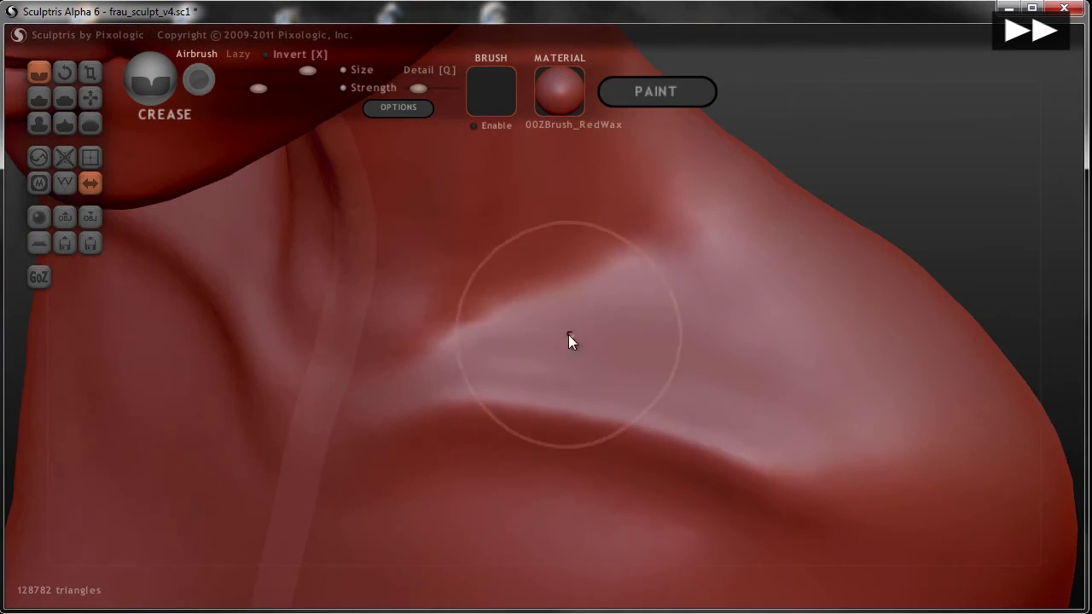
{"action": "scroll", "coordinate": [568, 334], "scroll_direction": "up", "scroll_amount": 3}
{"action": "mouse_move", "coordinate": [445, 368]}
{"action": "left_mouse_down"}
{"action": "mouse_move", "coordinate": [453, 336]}
{"action": "mouse_move", "coordinate": [451, 371]}
{"action": "left_mouse_up"}
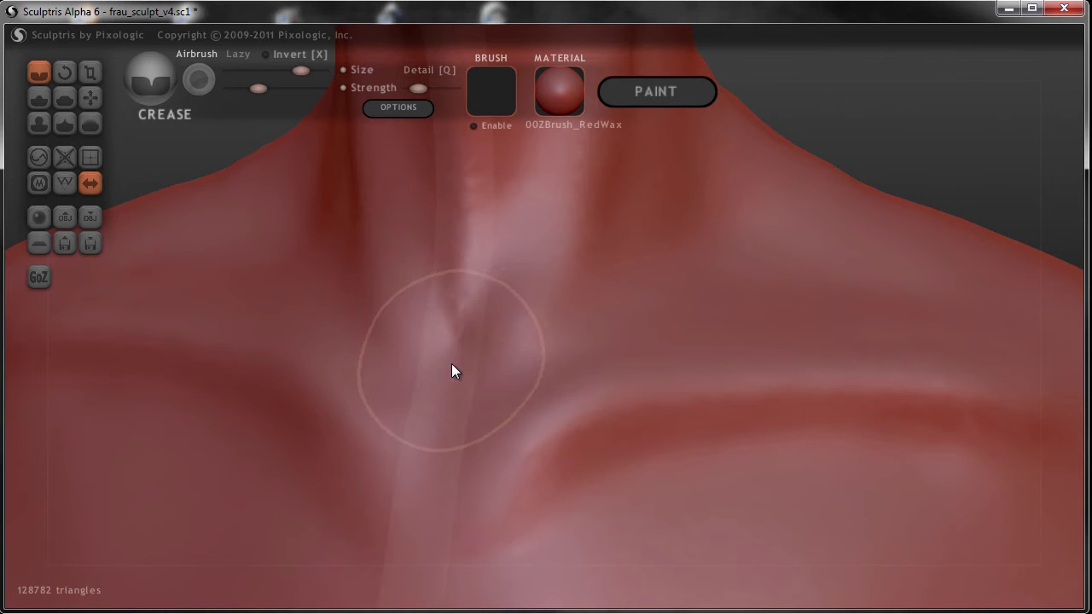
{"action": "mouse_move", "coordinate": [439, 443]}
{"action": "left_mouse_down"}
{"action": "mouse_move", "coordinate": [444, 421]}
{"action": "mouse_move", "coordinate": [487, 405]}
{"action": "mouse_move", "coordinate": [467, 342]}
{"action": "left_mouse_up"}
Reshape the side of the neck with a sculpt stroke from a front neck-and-shoulder view.
{"action": "mouse_move", "coordinate": [470, 239]}
{"action": "right_mouse_down"}
{"action": "mouse_move", "coordinate": [453, 349]}
{"action": "mouse_move", "coordinate": [495, 441]}
{"action": "right_mouse_up"}
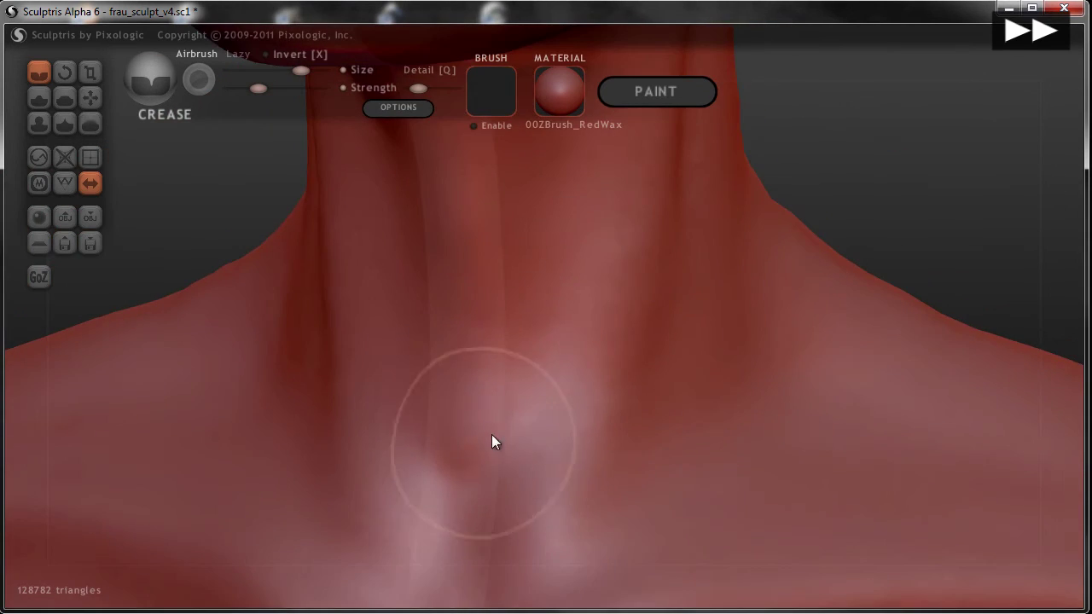
{"action": "mouse_move", "coordinate": [534, 335]}
{"action": "right_mouse_down"}
{"action": "mouse_move", "coordinate": [593, 236]}
{"action": "mouse_move", "coordinate": [643, 191]}
{"action": "mouse_move", "coordinate": [670, 378]}
{"action": "right_mouse_up"}
{"action": "key", "text": "g"}
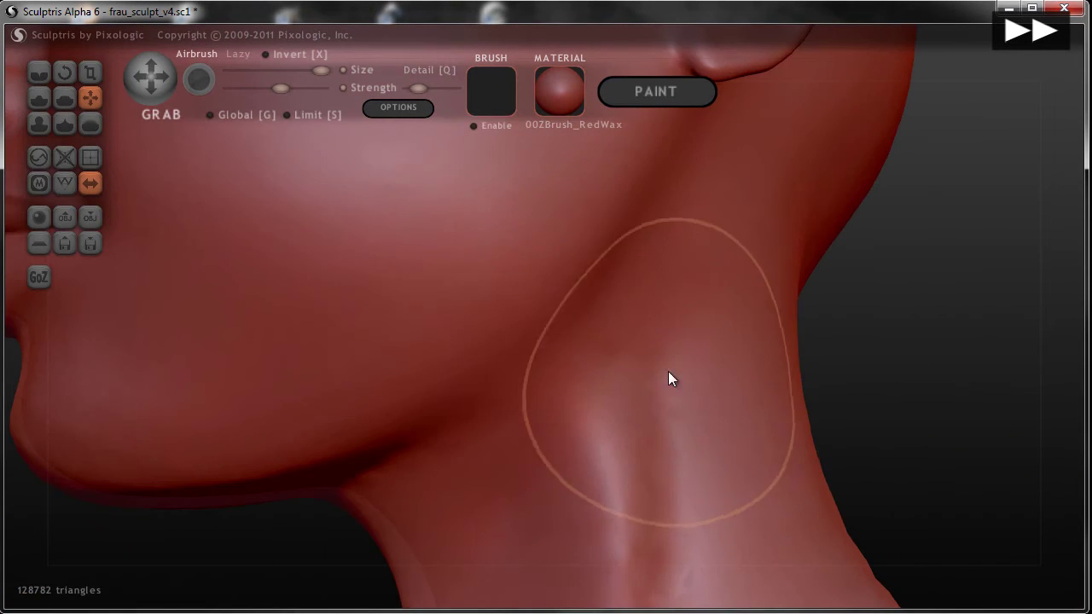
{"action": "right_click_drag", "start_coordinate": [566, 259], "coordinate": [738, 399]}
{"action": "key", "text": "c"}
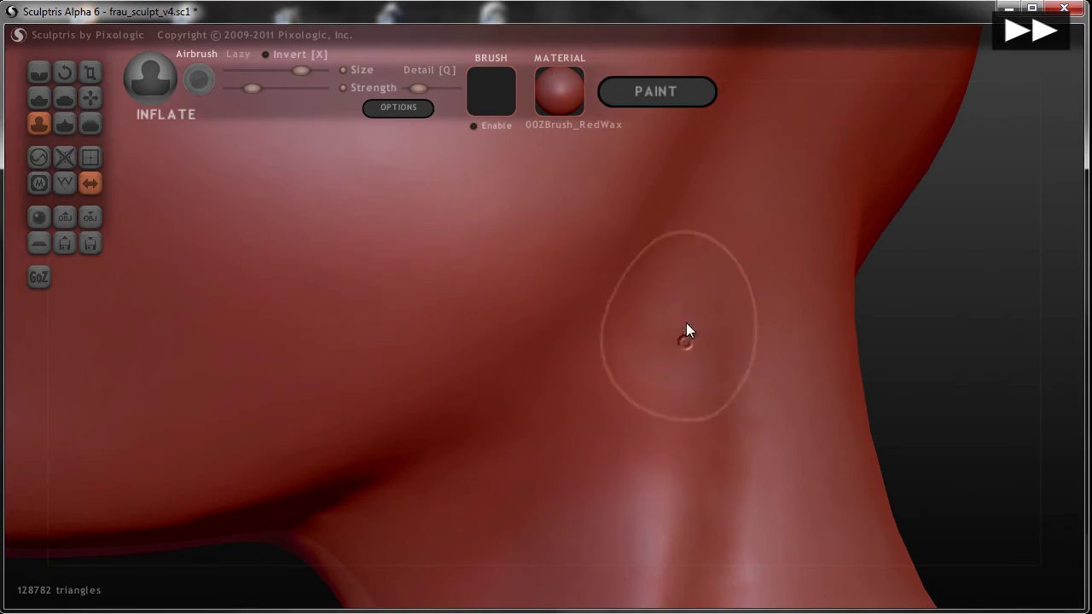
{"action": "left_click", "coordinate": [64, 183]}
{"action": "left_click", "coordinate": [39, 73]}
{"action": "right_click_drag", "start_coordinate": [512, 358], "coordinate": [625, 416]}
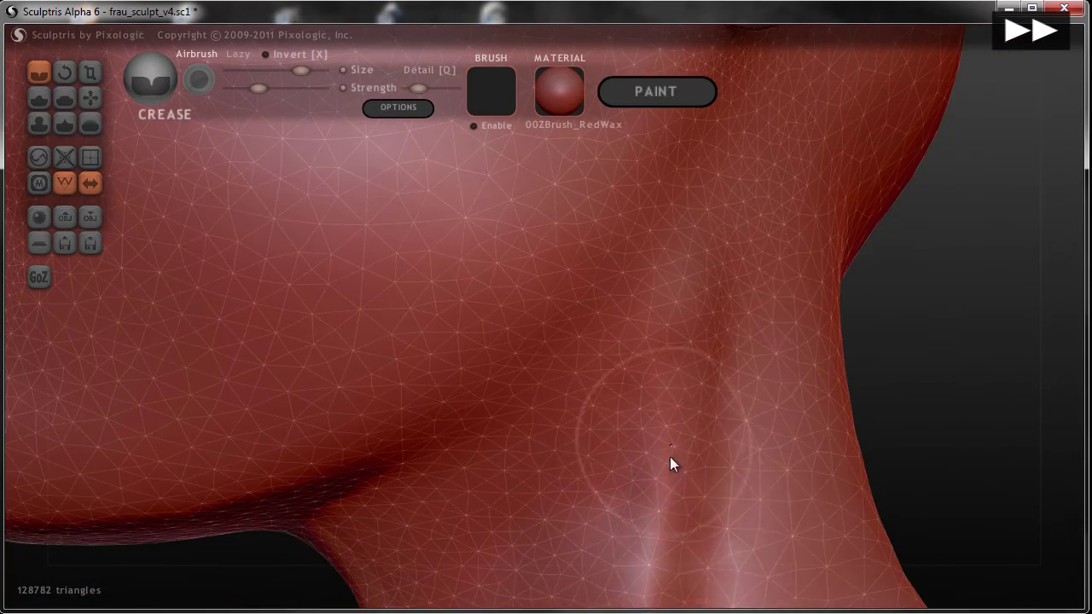
{"action": "right_click_drag", "start_coordinate": [670, 461], "coordinate": [544, 439]}
{"action": "mouse_move", "coordinate": [488, 416]}
{"action": "right_mouse_down"}
{"action": "mouse_move", "coordinate": [458, 390]}
{"action": "mouse_move", "coordinate": [457, 360]}
{"action": "right_mouse_up"}
{"action": "mouse_move", "coordinate": [468, 264]}
{"action": "right_mouse_down"}
{"action": "mouse_move", "coordinate": [512, 329]}
{"action": "mouse_move", "coordinate": [487, 385]}
{"action": "mouse_move", "coordinate": [522, 351]}
{"action": "mouse_move", "coordinate": [489, 376]}
{"action": "right_mouse_up"}
Undo the last neck stroke and crease along the neck and shoulder instead.
{"action": "key", "text": "c"}
{"action": "mouse_move", "coordinate": [427, 509]}
{"action": "right_mouse_down"}
{"action": "mouse_move", "coordinate": [476, 506]}
{"action": "mouse_move", "coordinate": [536, 400]}
{"action": "right_mouse_up"}
{"action": "key", "text": "ctrl+z"}
{"action": "right_click_drag", "start_coordinate": [457, 403], "coordinate": [555, 457]}
{"action": "mouse_move", "coordinate": [634, 151]}
{"action": "right_mouse_down"}
{"action": "mouse_move", "coordinate": [539, 470]}
{"action": "mouse_move", "coordinate": [643, 412]}
{"action": "mouse_move", "coordinate": [685, 329]}
{"action": "mouse_move", "coordinate": [819, 448]}
{"action": "mouse_move", "coordinate": [598, 358]}
{"action": "right_mouse_up"}
Hide the wireframe, orbit the model front to back, and bring up the Save As dialog.
{"action": "left_click", "coordinate": [38, 122]}
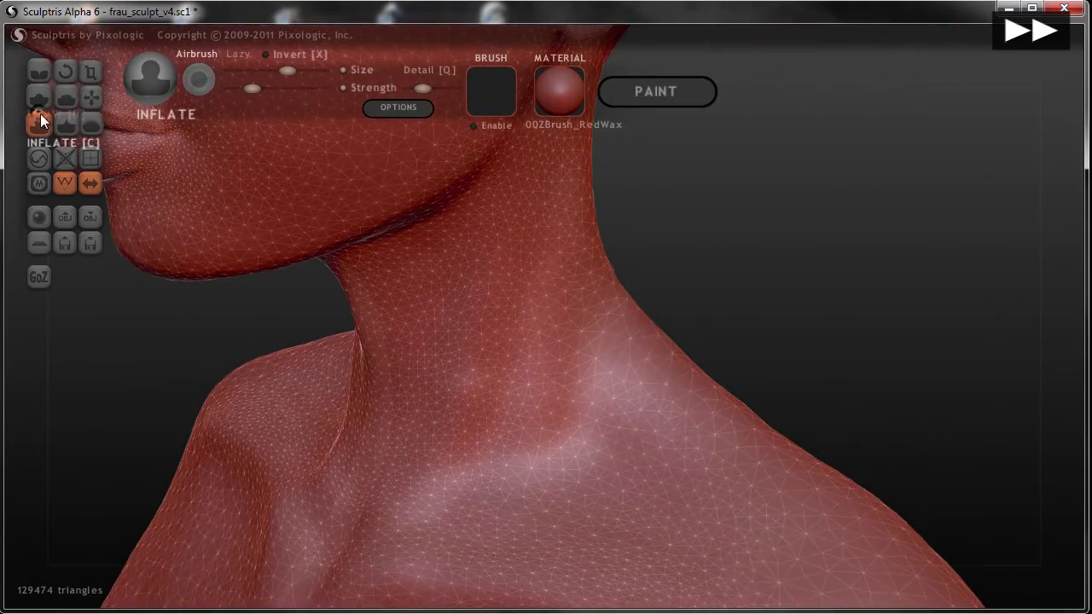
{"action": "mouse_move", "coordinate": [676, 398]}
{"action": "right_mouse_down"}
{"action": "mouse_move", "coordinate": [630, 402]}
{"action": "mouse_move", "coordinate": [618, 432]}
{"action": "mouse_move", "coordinate": [595, 435]}
{"action": "right_mouse_up"}
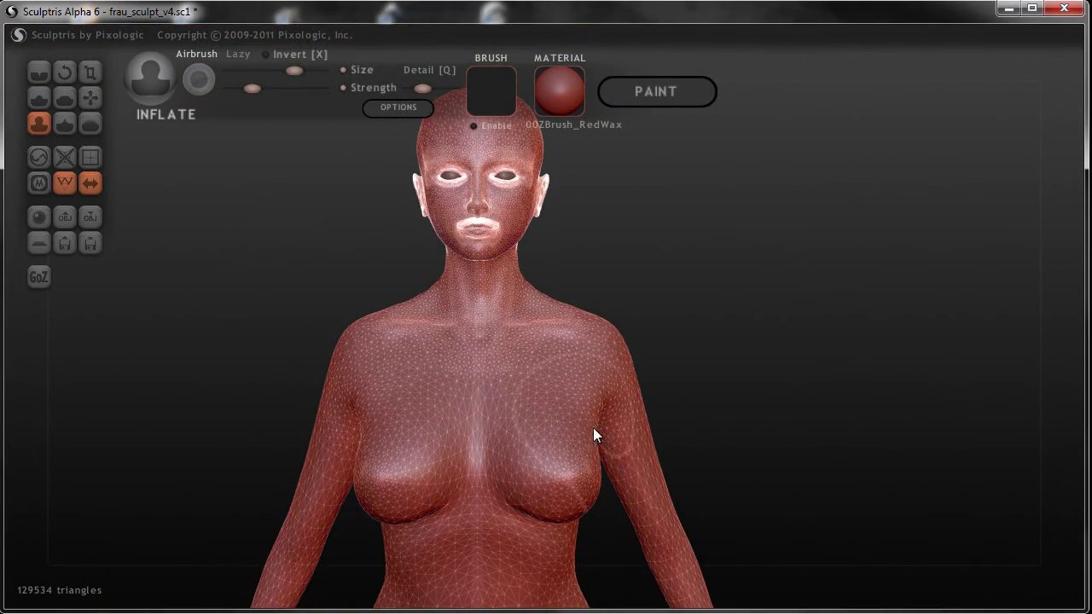
{"action": "left_click", "coordinate": [76, 181]}
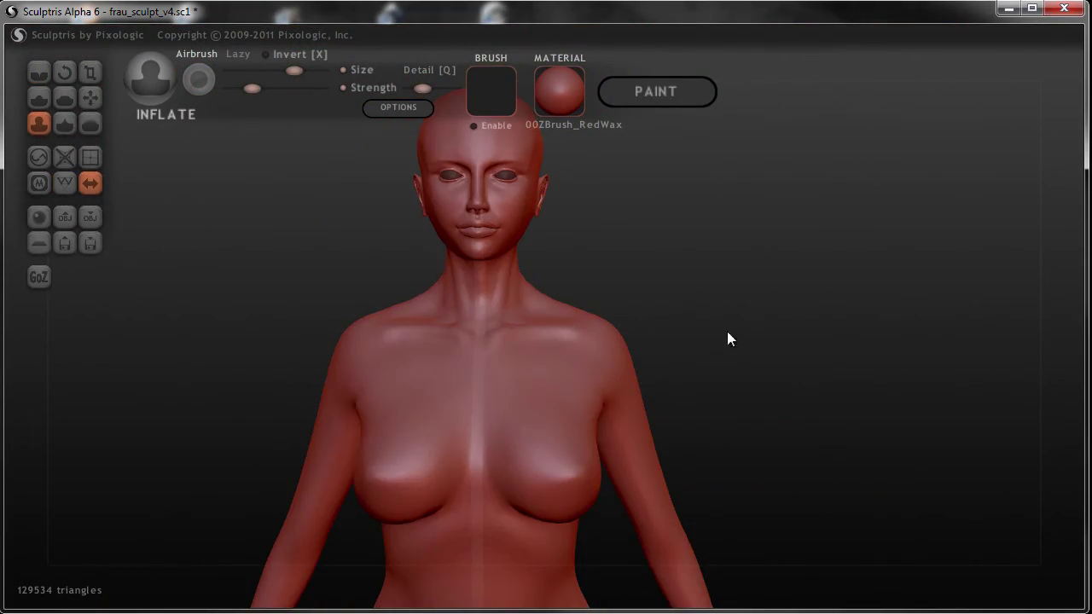
{"action": "mouse_move", "coordinate": [750, 348]}
{"action": "right_mouse_down"}
{"action": "mouse_move", "coordinate": [211, 367]}
{"action": "mouse_move", "coordinate": [793, 355]}
{"action": "mouse_move", "coordinate": [681, 361]}
{"action": "mouse_move", "coordinate": [769, 342]}
{"action": "mouse_move", "coordinate": [588, 325]}
{"action": "right_mouse_up"}
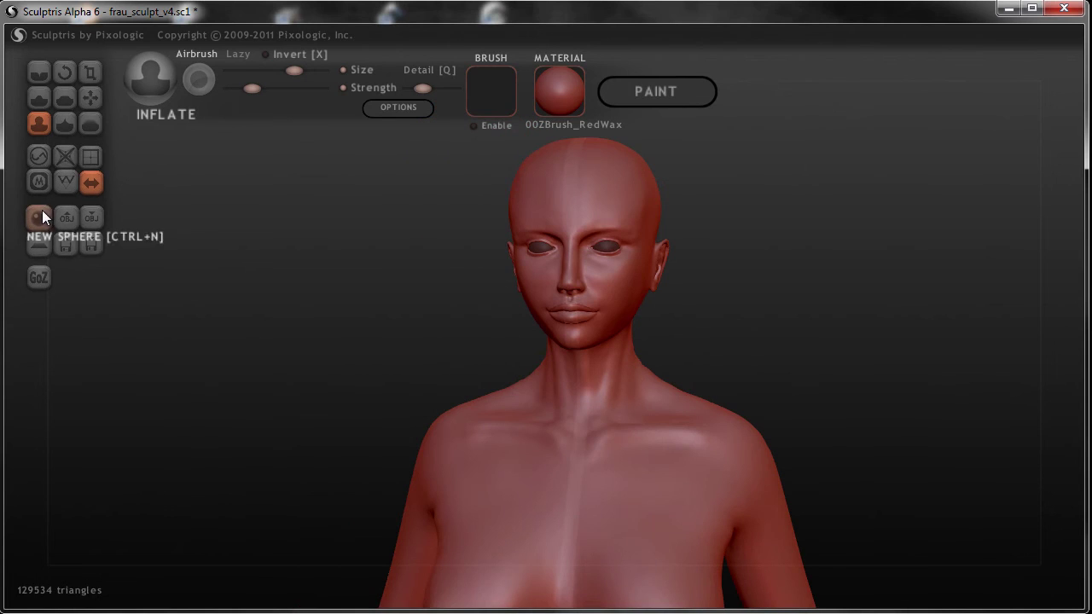
{"action": "left_click", "coordinate": [87, 244]}
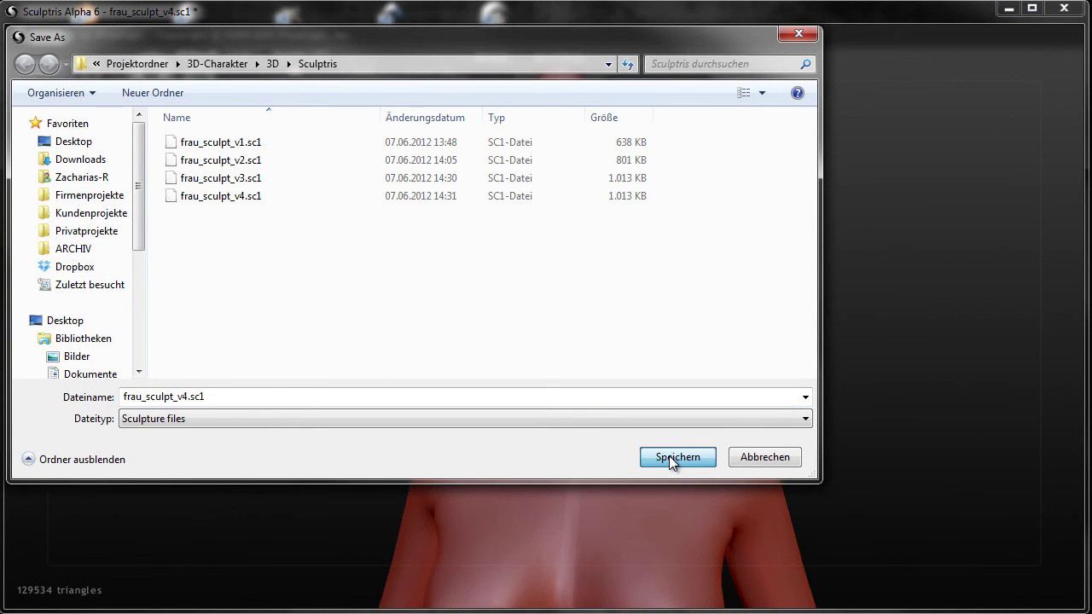
Overwrite frau_sculpt_v4.sc1, then save the sculpt again as frau_sculpt_v5.sc1.
{"action": "left_click", "coordinate": [669, 455]}
{"action": "left_click", "coordinate": [603, 308]}
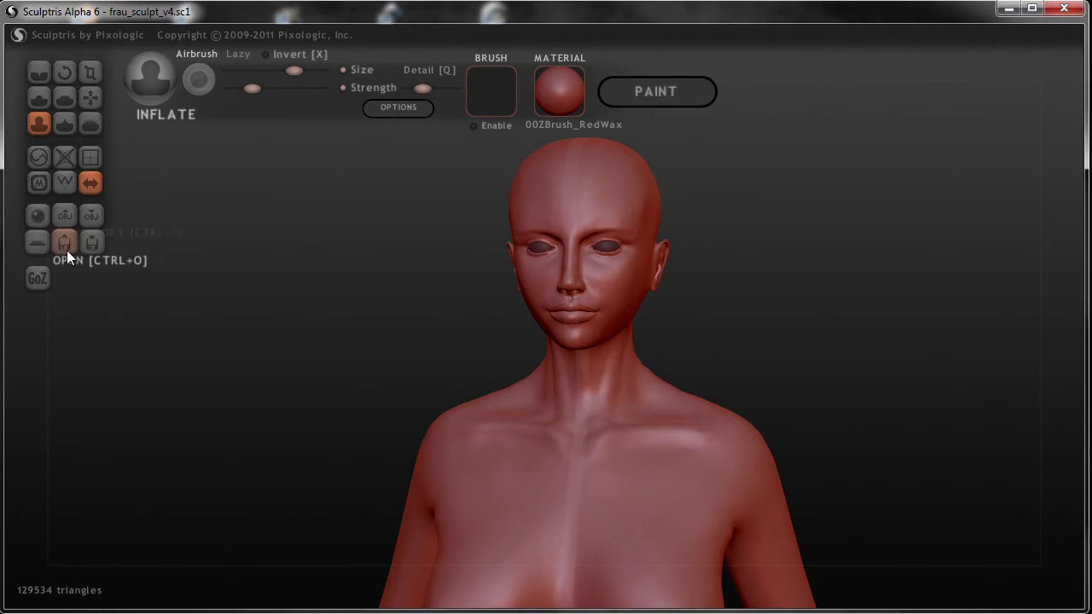
{"action": "left_click", "coordinate": [90, 244]}
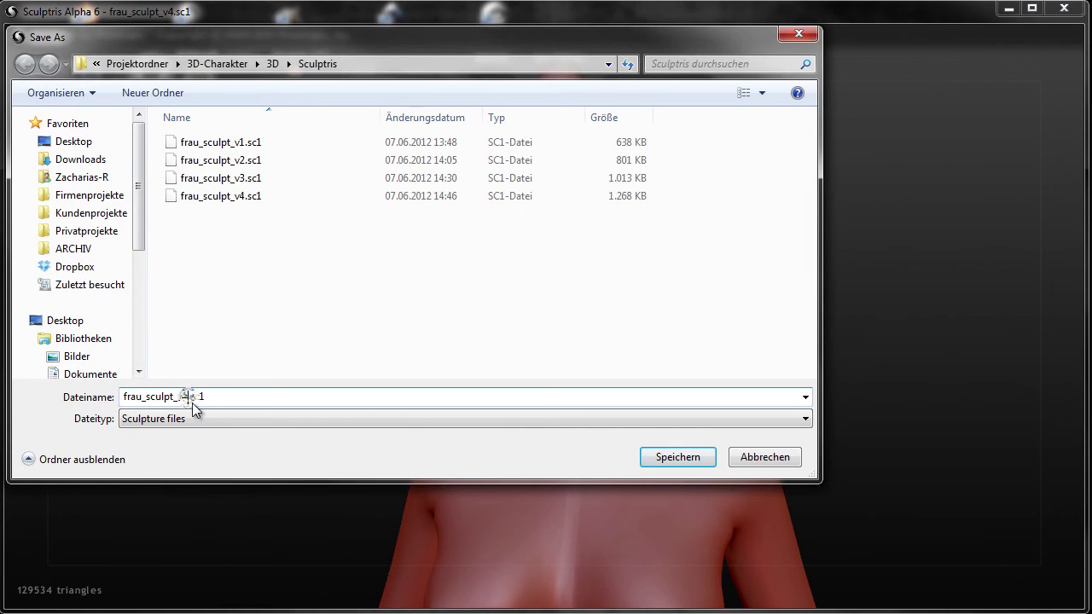
{"action": "type", "text": "5"}
{"action": "left_click", "coordinate": [676, 465]}
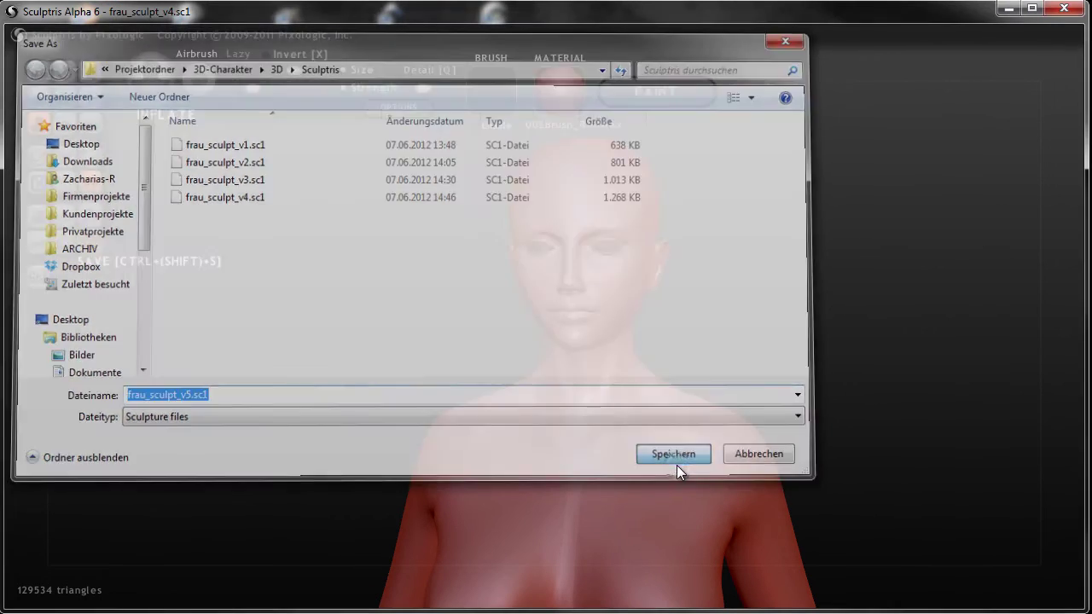